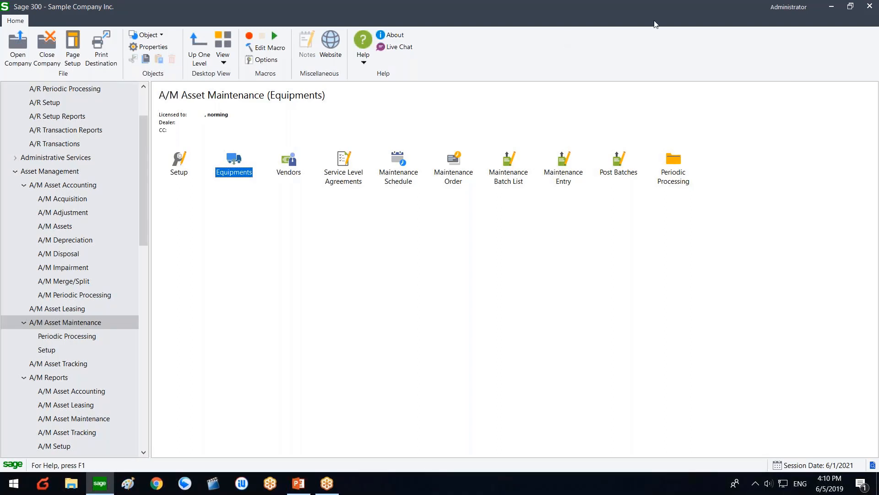
Step: Open the A/M Equipments form from Asset Maintenance and drag it into position on screen
{"action": "left_click", "coordinate": [725, 17]}
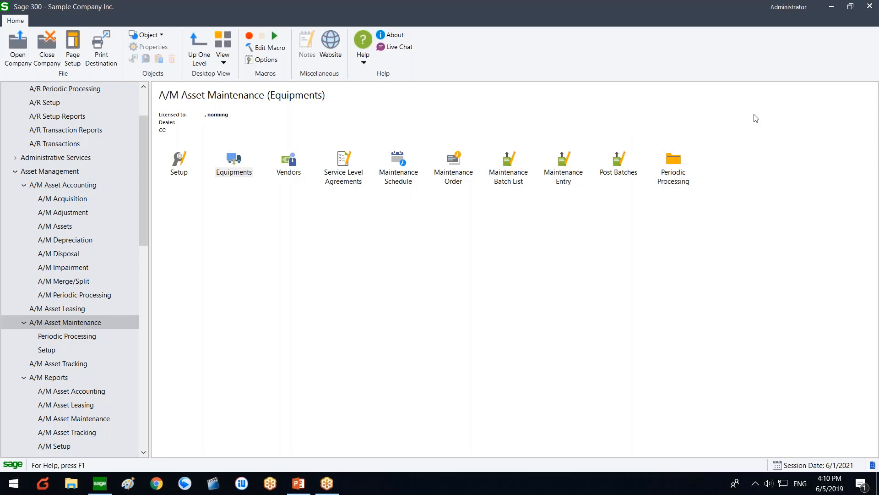
{"action": "left_click", "coordinate": [465, 270]}
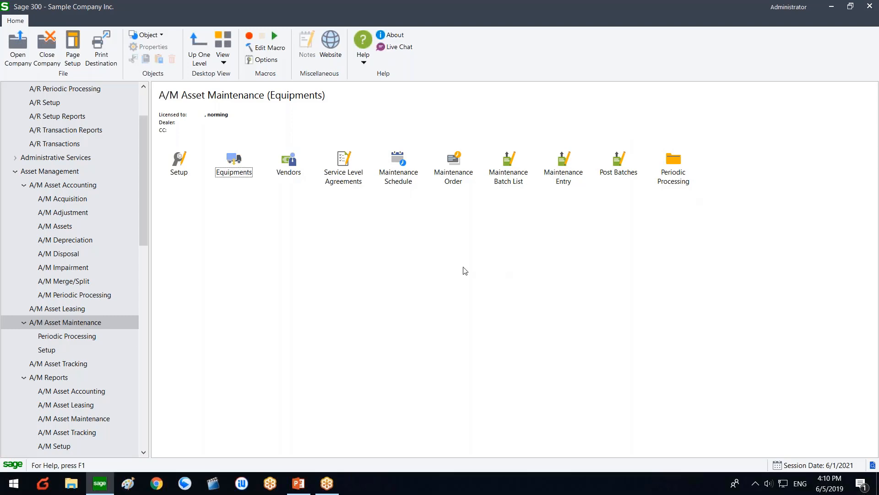
{"action": "left_click", "coordinate": [242, 177]}
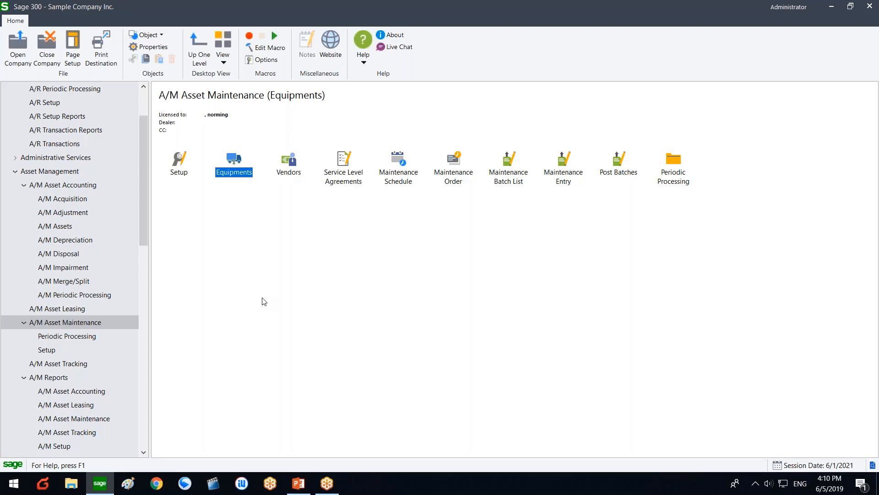
{"action": "left_click", "coordinate": [290, 176]}
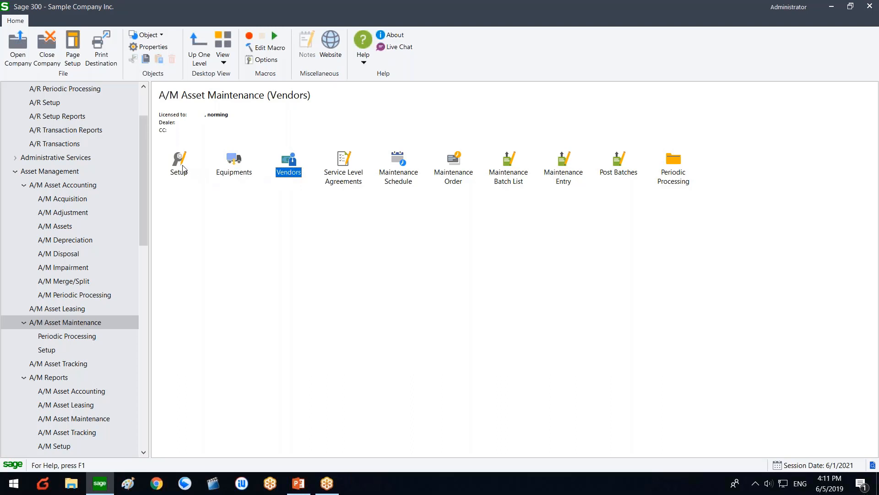
{"action": "double_click", "coordinate": [231, 170]}
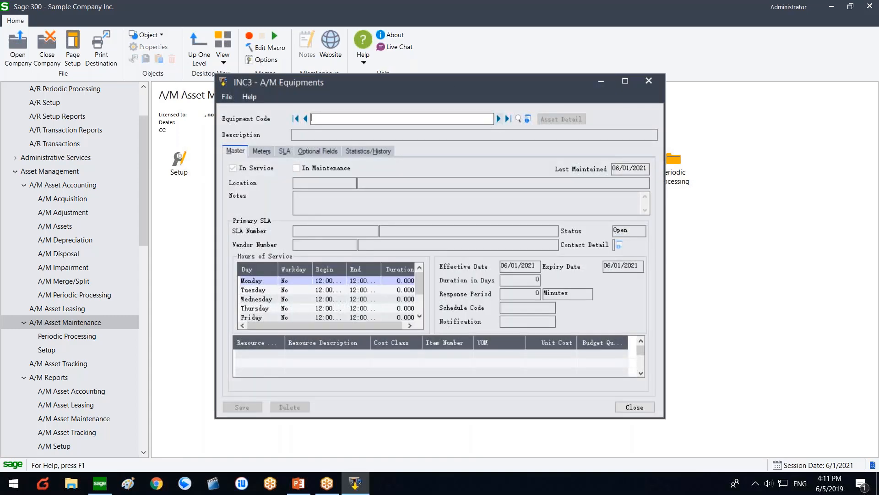
{"action": "left_click_drag", "start_coordinate": [451, 84], "coordinate": [500, 113]}
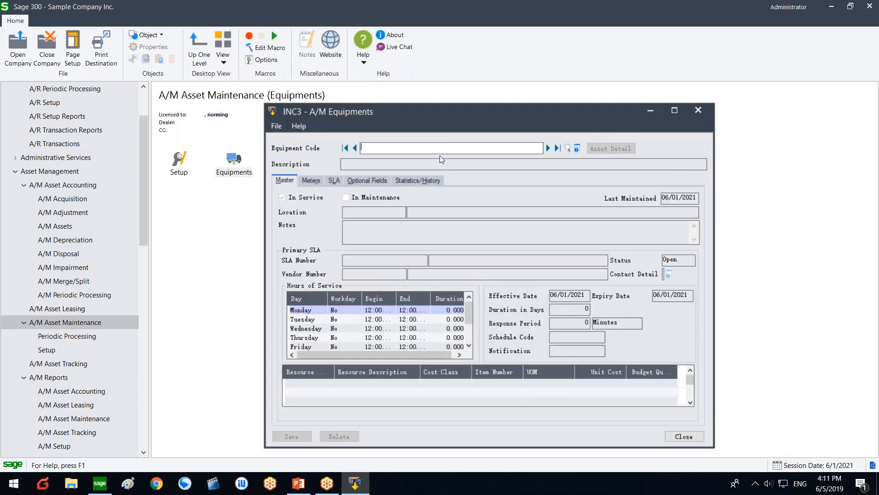
{"action": "left_click_drag", "start_coordinate": [512, 120], "coordinate": [409, 118]}
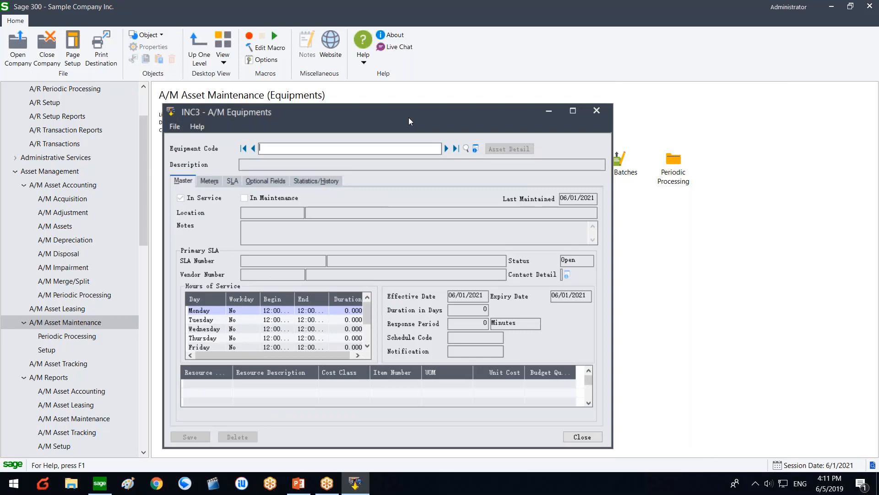
{"action": "left_click_drag", "start_coordinate": [405, 118], "coordinate": [400, 120]}
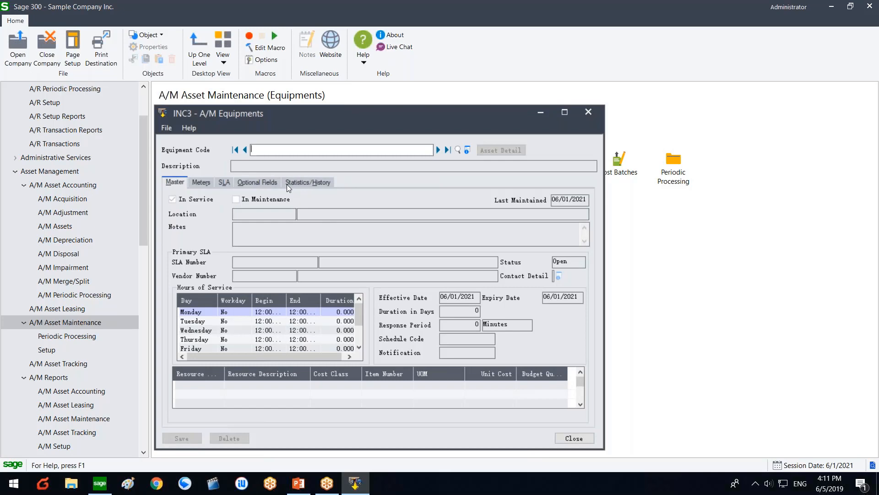
Step: Load equipment BLD-ADM-001, Warehouse Building, from the Asset Register finder
{"action": "left_click", "coordinate": [469, 153]}
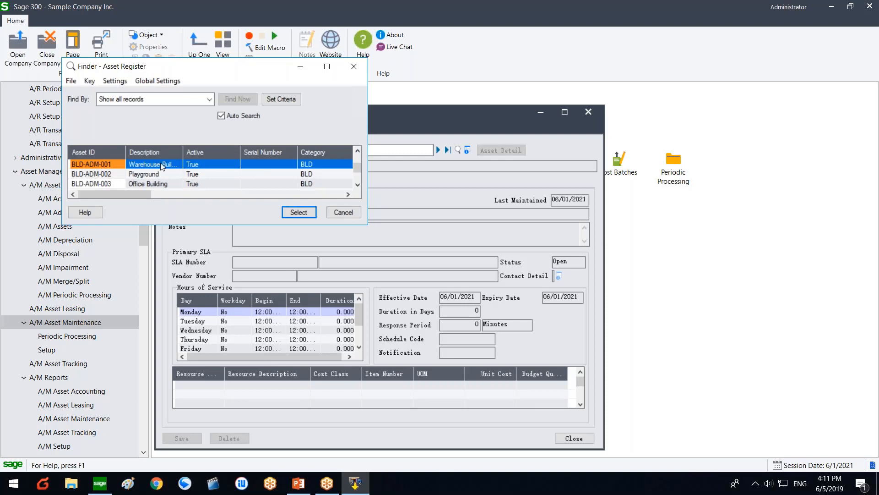
{"action": "double_click", "coordinate": [116, 164]}
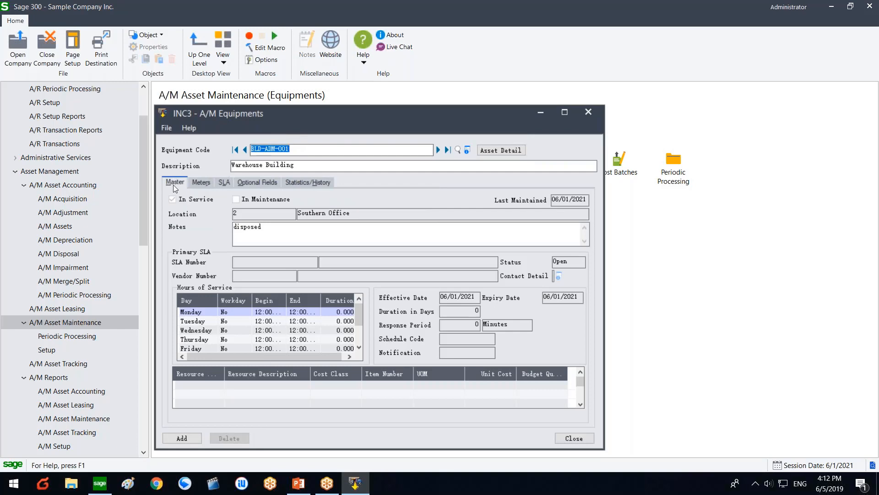
{"action": "left_click", "coordinate": [322, 151]}
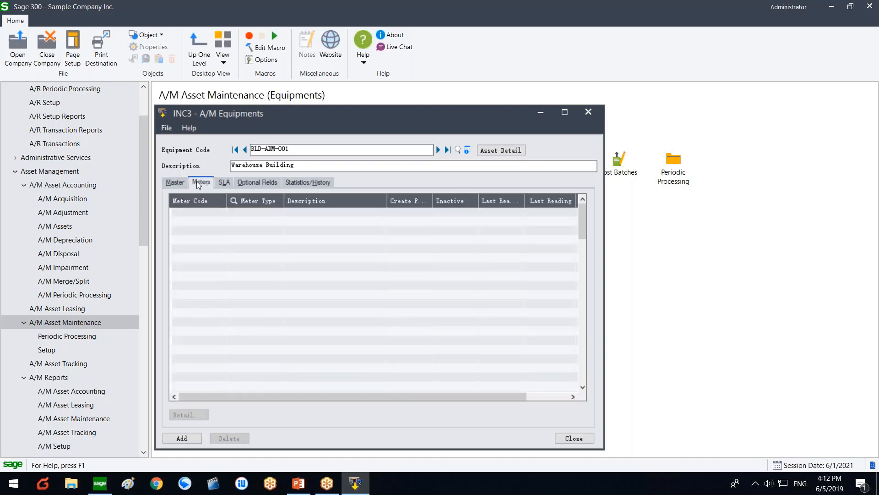
Step: Review the Master and Meters tabs, then advance to equipment EQP-ADM-002, IBM Server, past the save prompt
{"action": "left_click", "coordinate": [182, 181]}
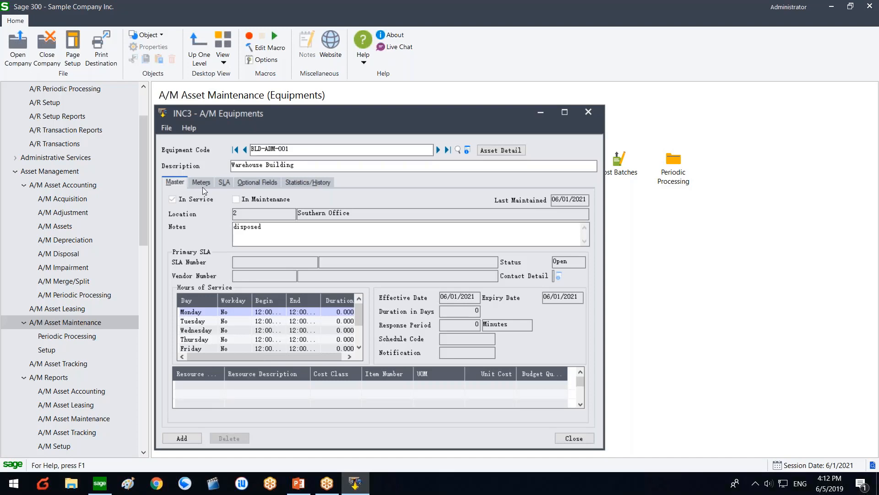
{"action": "left_click", "coordinate": [202, 187]}
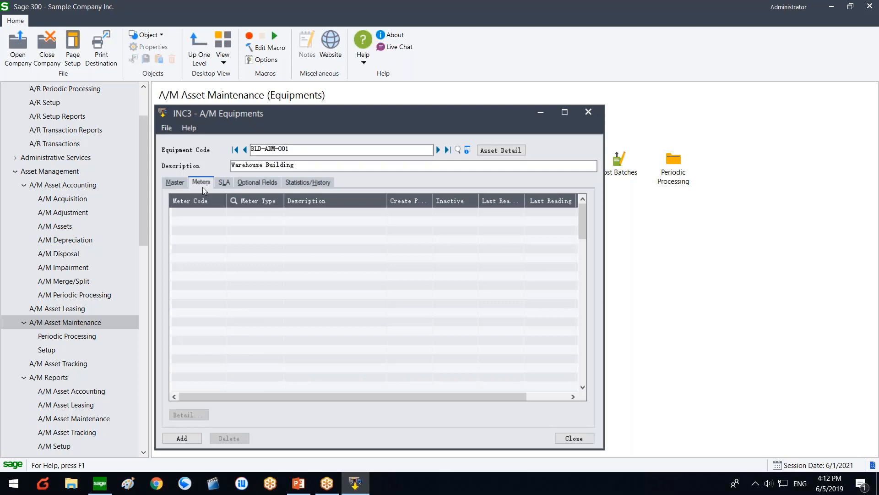
{"action": "left_click", "coordinate": [438, 150]}
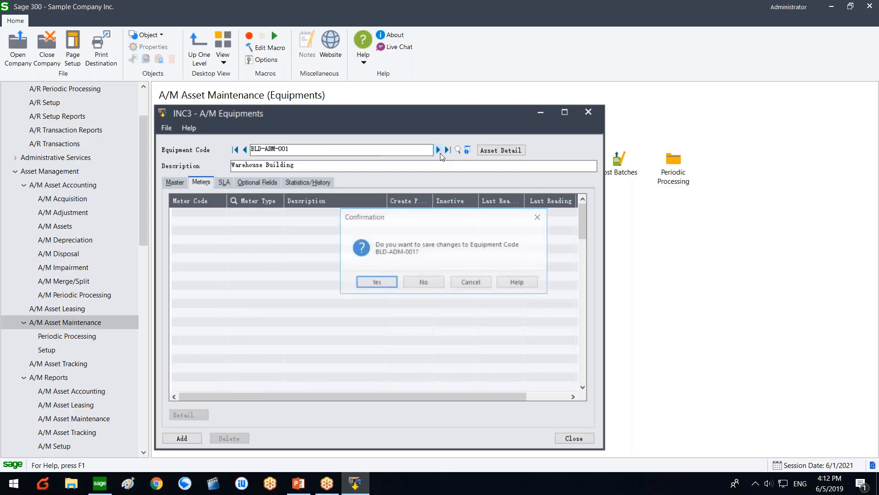
{"action": "left_click", "coordinate": [413, 284]}
Step: Select the I01 Time Meter and T01 Kilometers meter rows and widen the Create Prod. column
{"action": "left_click", "coordinate": [213, 220]}
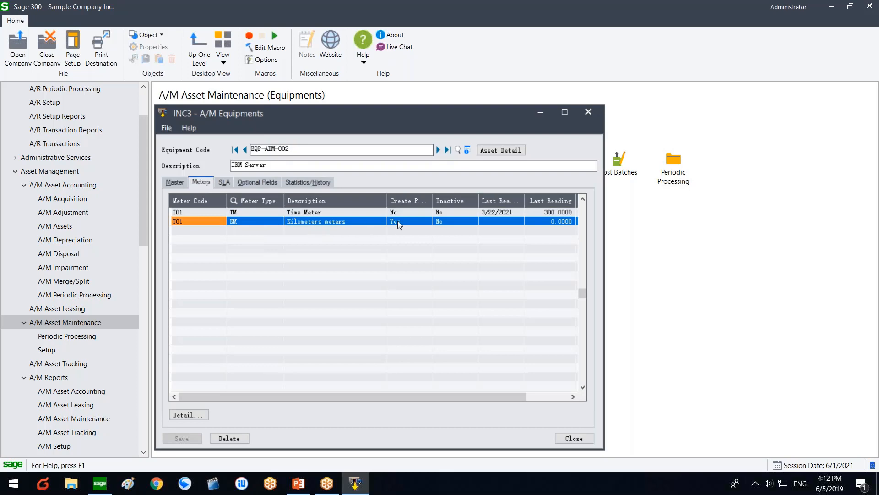
{"action": "left_click", "coordinate": [326, 215]}
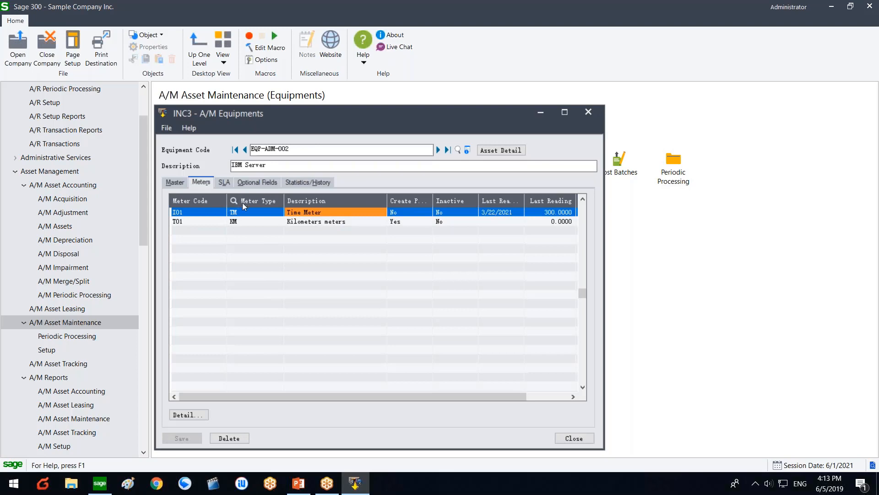
{"action": "left_click", "coordinate": [406, 221]}
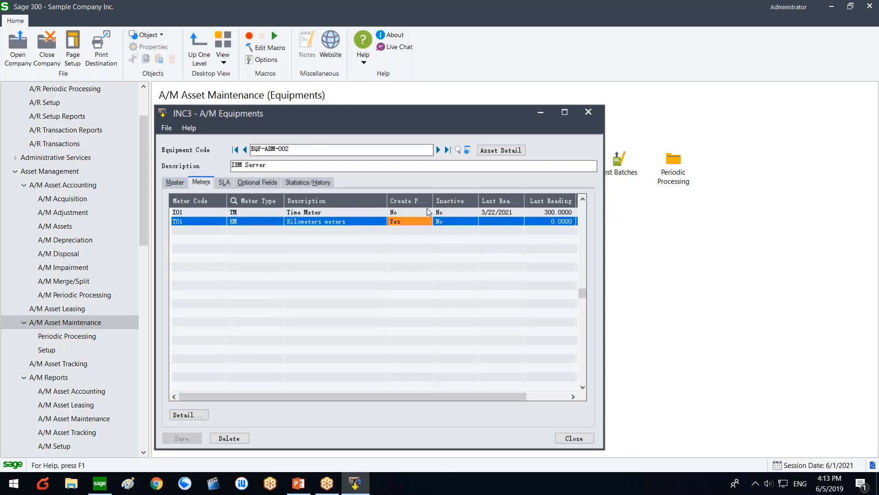
{"action": "left_click_drag", "start_coordinate": [433, 200], "coordinate": [449, 201]}
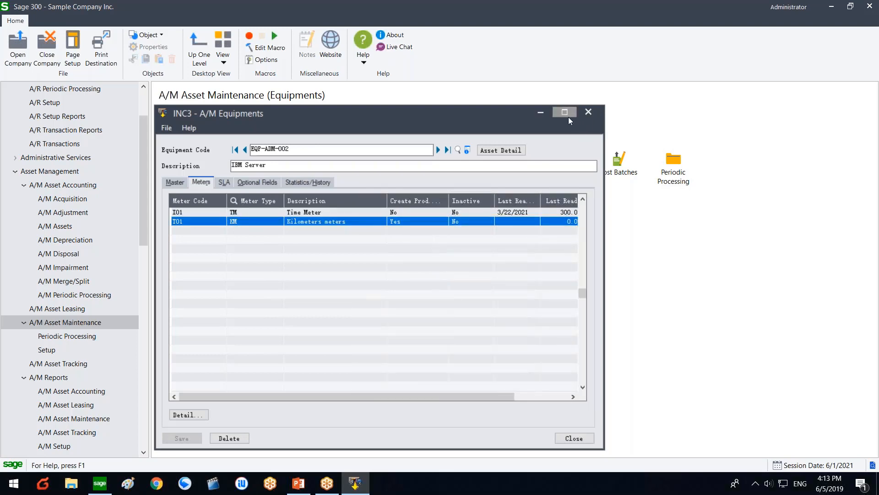
Step: Maximize the Equipments form and widen the Create Prod. Batch On Reading and Last Reading Date columns
{"action": "left_click", "coordinate": [569, 117]}
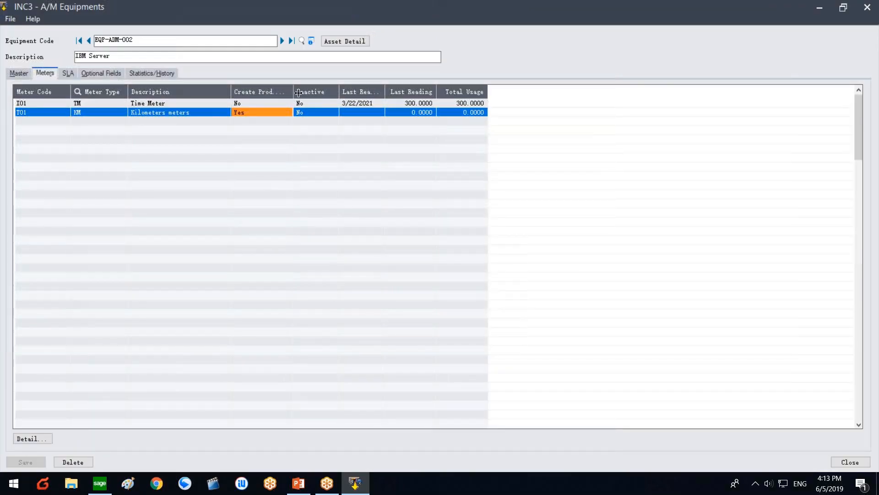
{"action": "left_click_drag", "start_coordinate": [298, 93], "coordinate": [343, 93]}
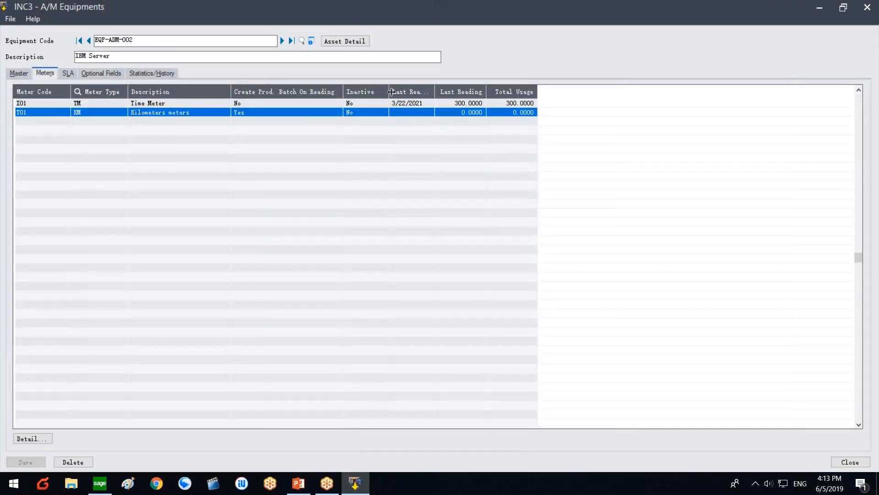
{"action": "left_click_drag", "start_coordinate": [434, 92], "coordinate": [516, 91]}
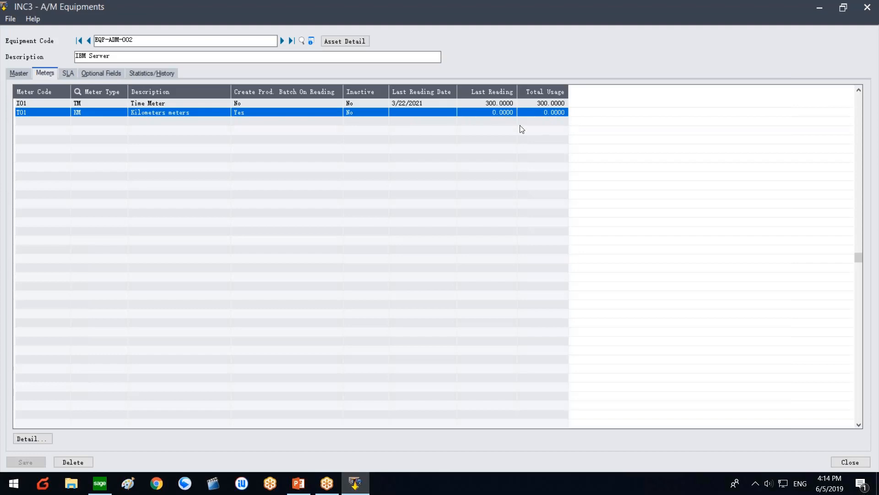
Step: Open the T01 Kilometers meter details, check its Capacity and MONTHLY schedule, then view Create MOs
{"action": "left_click", "coordinate": [27, 438]}
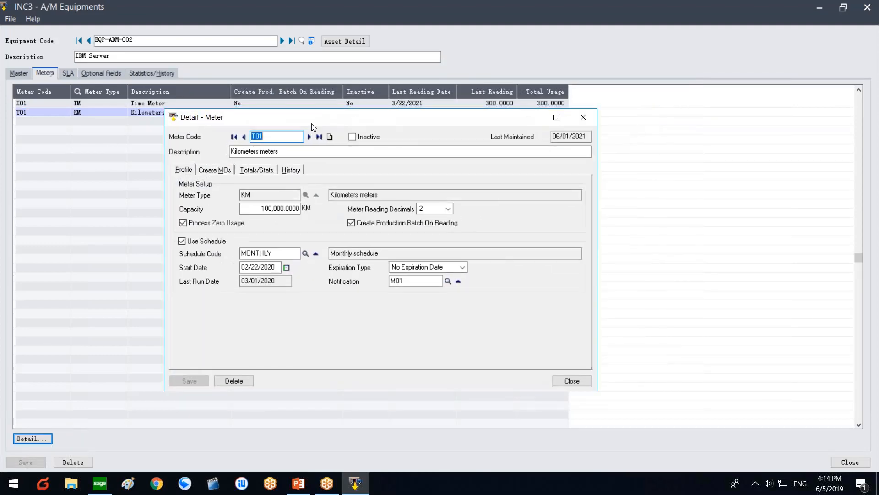
{"action": "left_click_drag", "start_coordinate": [311, 123], "coordinate": [282, 131]}
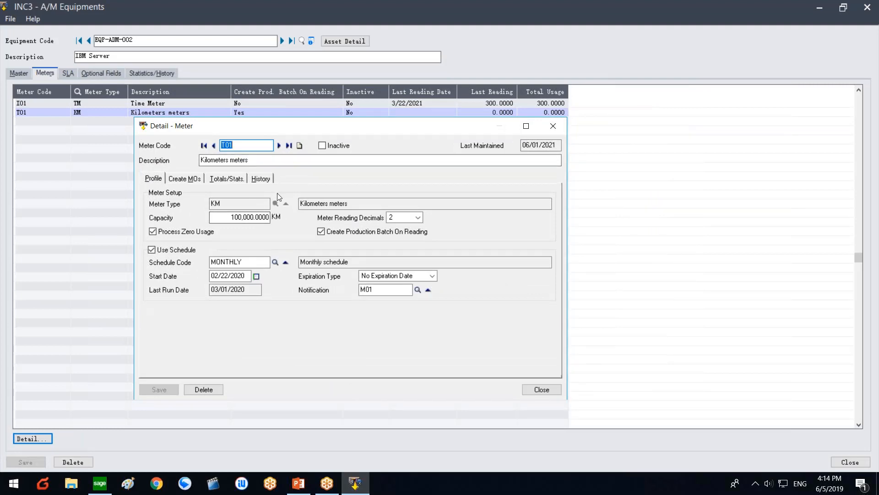
{"action": "left_click", "coordinate": [221, 219]}
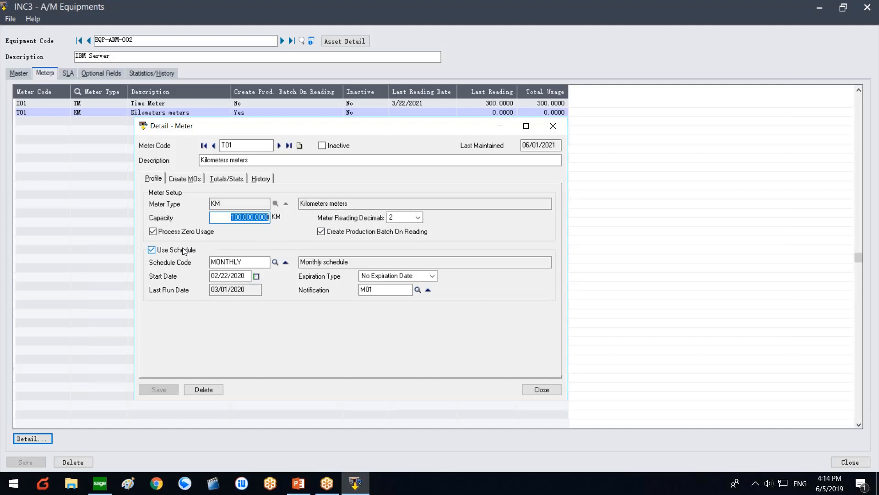
{"action": "left_click_drag", "start_coordinate": [267, 261], "coordinate": [198, 262]}
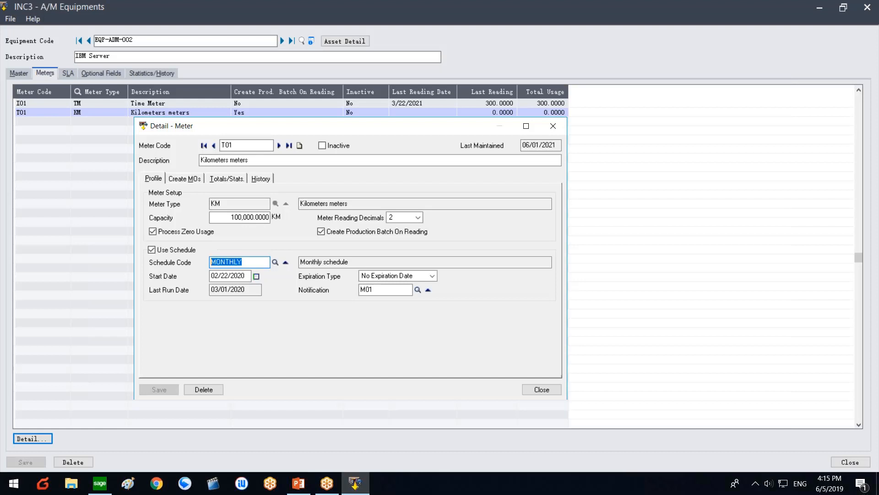
{"action": "left_click", "coordinate": [188, 178]}
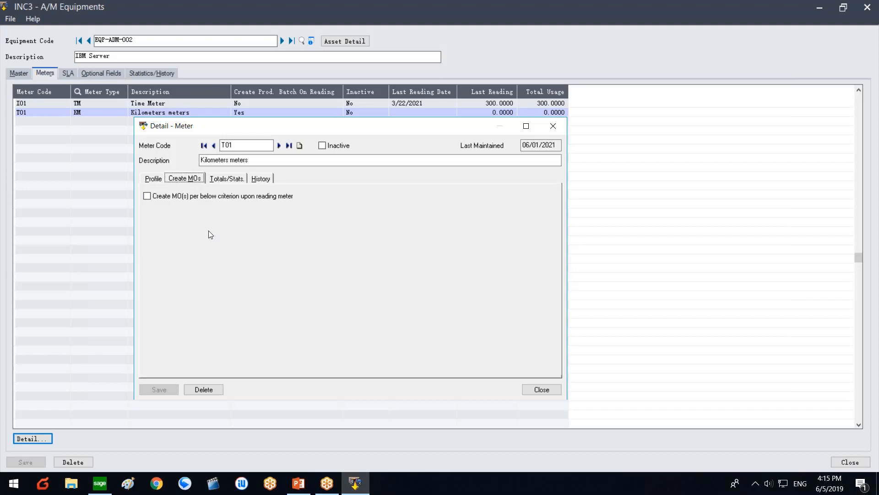
{"action": "left_click", "coordinate": [204, 195]}
{"action": "left_click", "coordinate": [204, 196]}
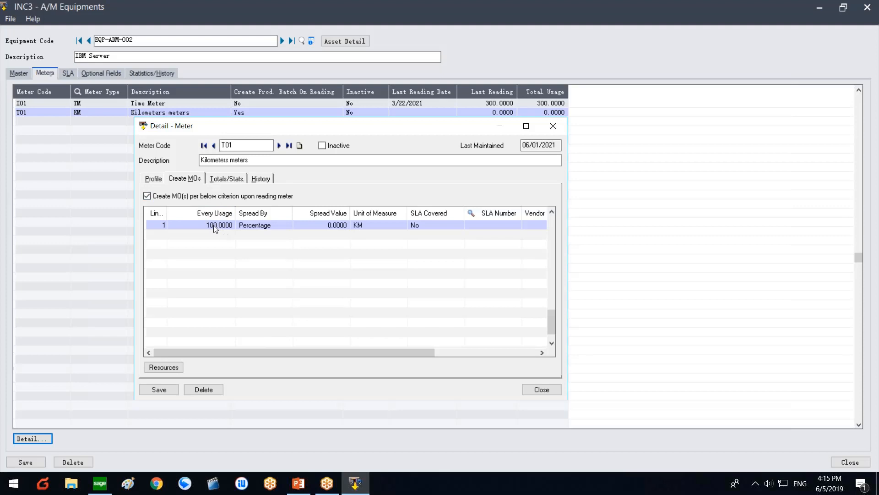
{"action": "left_click", "coordinate": [259, 224]}
{"action": "left_click", "coordinate": [259, 225]}
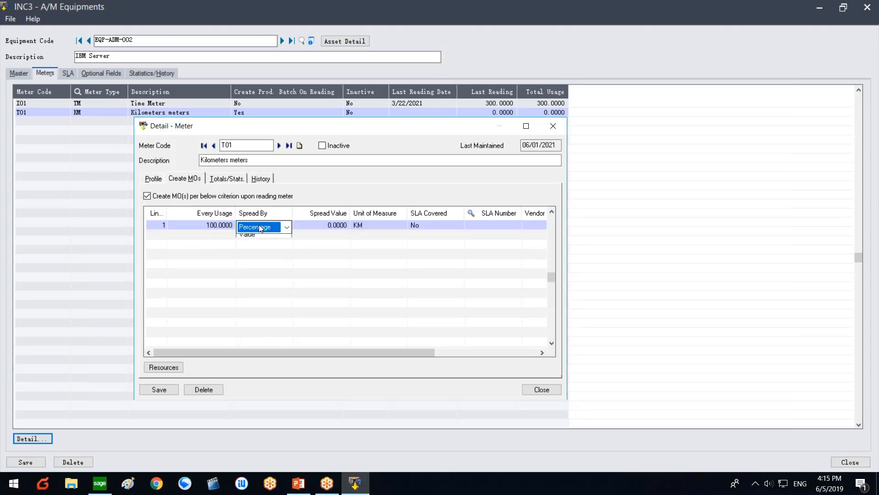
{"action": "left_click", "coordinate": [237, 241]}
{"action": "left_click", "coordinate": [215, 227]}
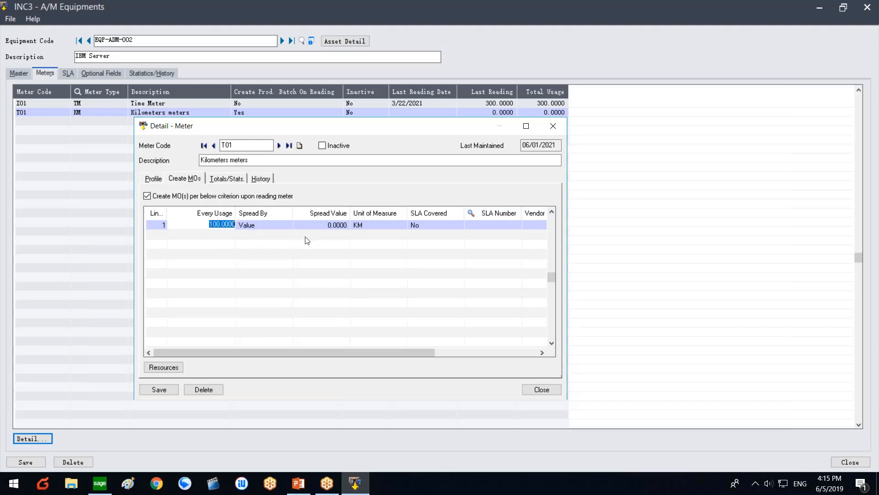
{"action": "left_click", "coordinate": [219, 257]}
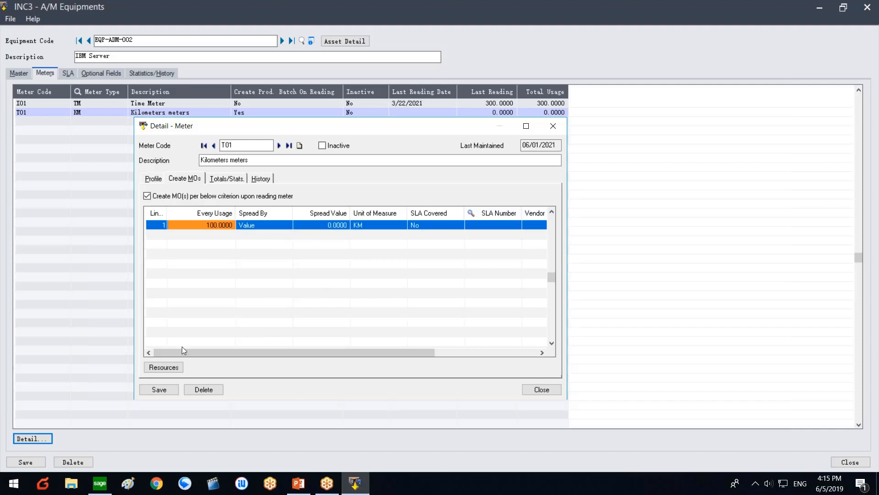
{"action": "left_click", "coordinate": [167, 368]}
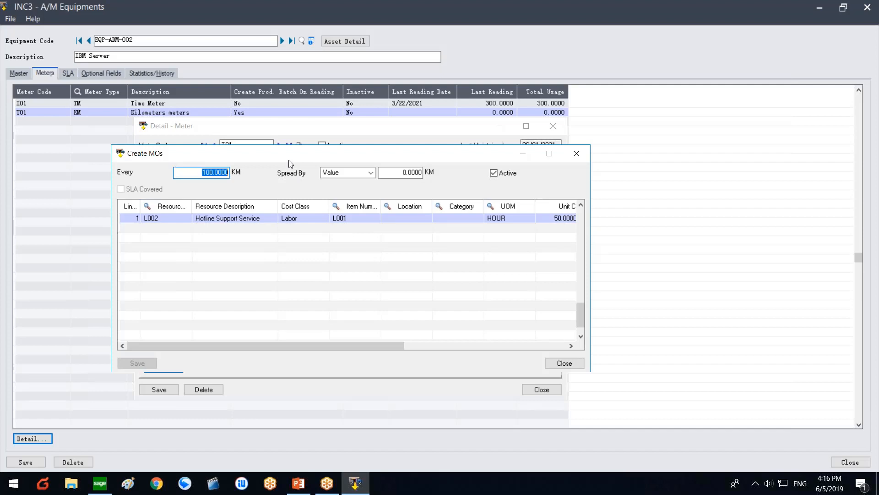
{"action": "left_click", "coordinate": [565, 363]}
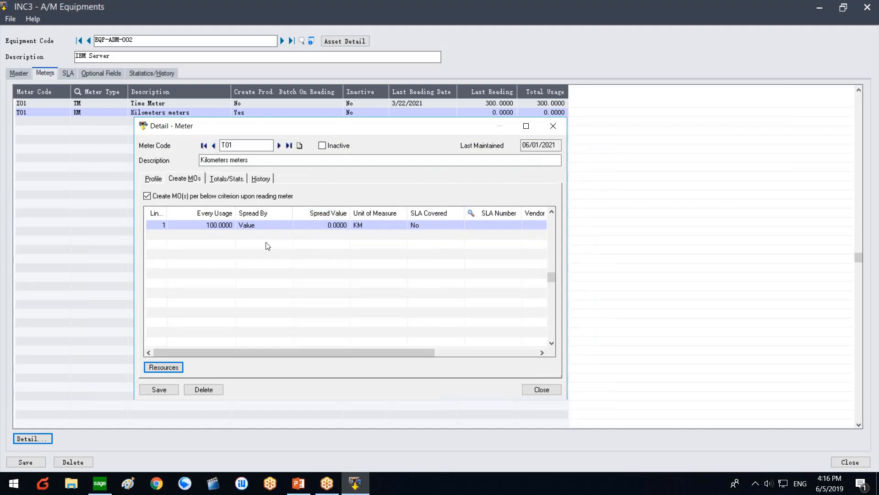
Step: Check the T01 meter's Totals/Stats (0.0000 KM used, 100,000.0000 KM remaining), then its History
{"action": "left_click", "coordinate": [376, 353]}
{"action": "left_click_drag", "start_coordinate": [375, 354], "coordinate": [285, 338]}
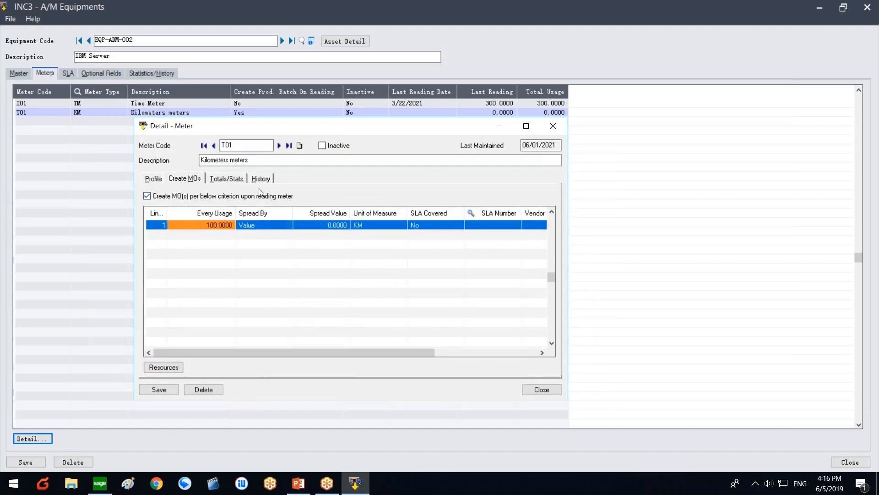
{"action": "left_click", "coordinate": [552, 389]}
{"action": "left_click", "coordinate": [237, 180]}
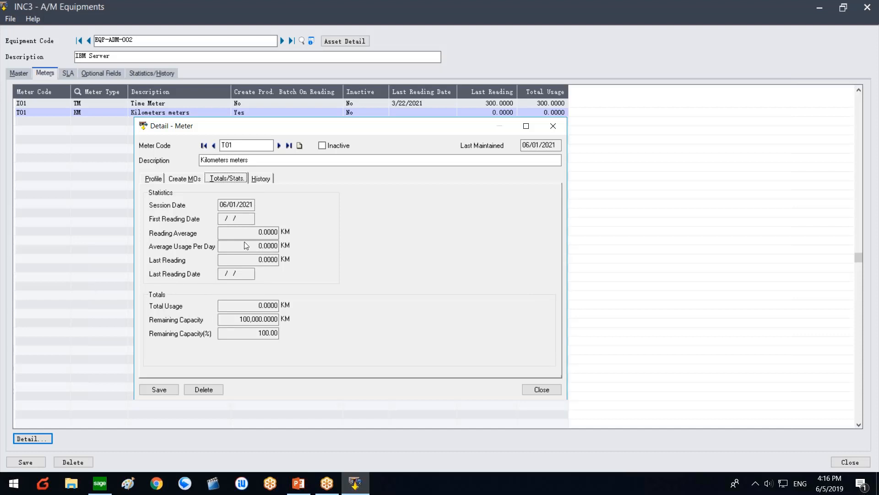
{"action": "left_click", "coordinate": [261, 180]}
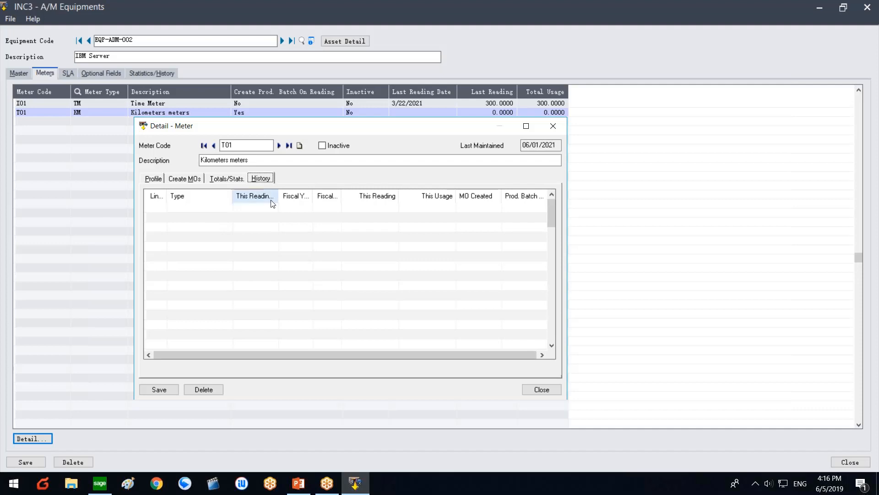
Step: Widen the This Reading Date, Fiscal Year, Fiscal Period and This Reading history columns, then close the details
{"action": "left_click_drag", "start_coordinate": [276, 198], "coordinate": [313, 197]}
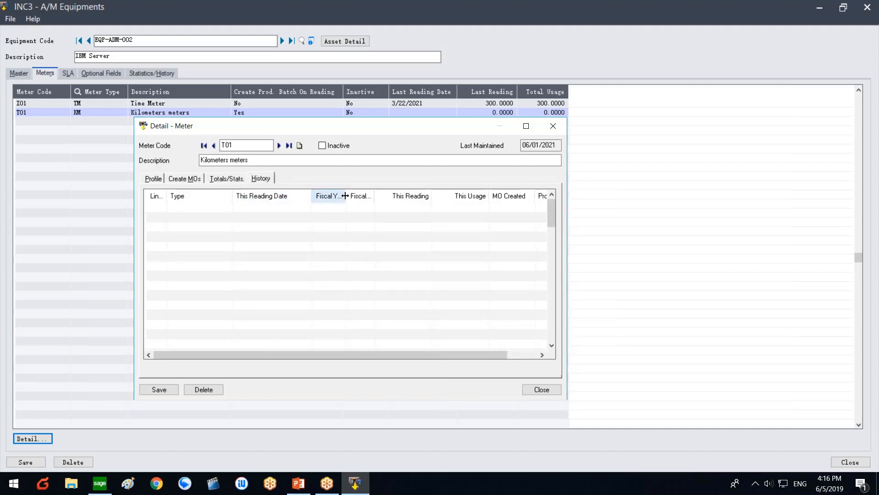
{"action": "left_click_drag", "start_coordinate": [347, 196], "coordinate": [405, 194]}
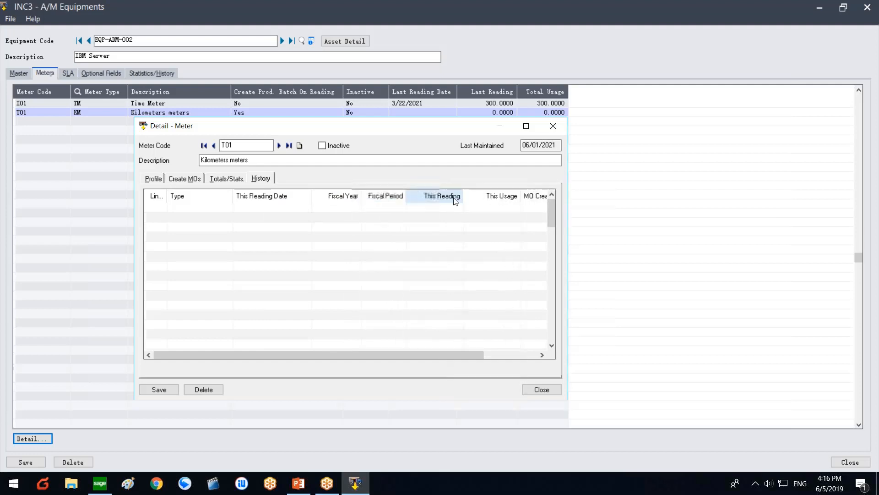
{"action": "left_click_drag", "start_coordinate": [463, 196], "coordinate": [471, 198]}
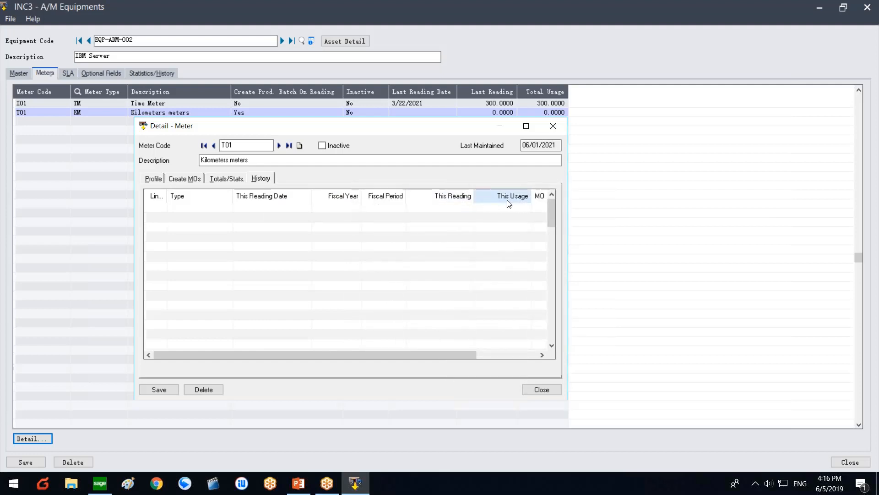
{"action": "left_click_drag", "start_coordinate": [448, 360], "coordinate": [509, 360]}
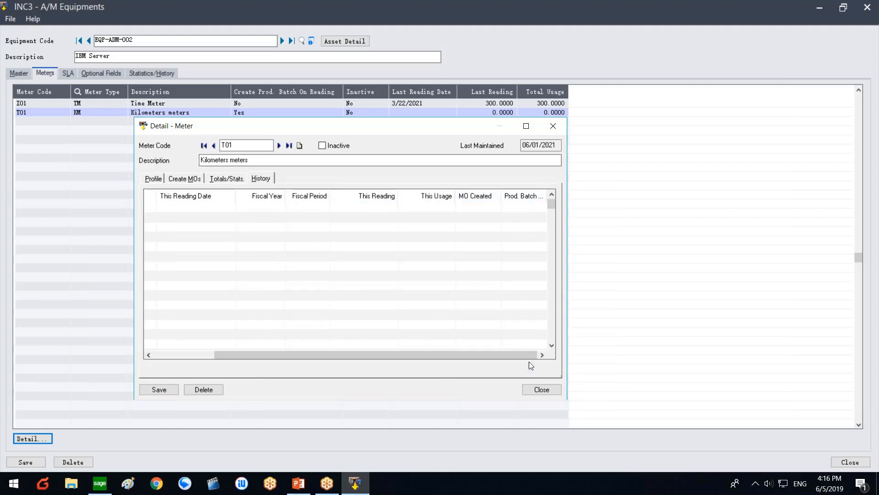
{"action": "left_click", "coordinate": [542, 389]}
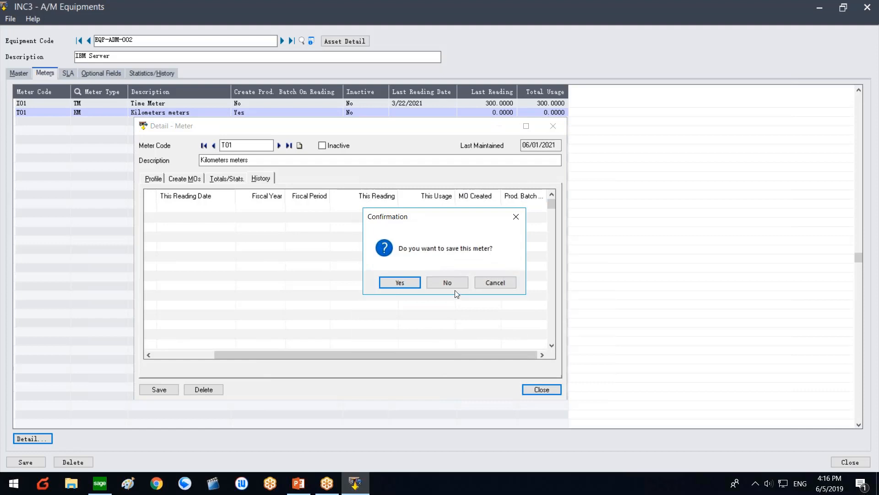
Step: Decline saving the T01 Kilometers meter so its detail window closes
{"action": "left_click", "coordinate": [454, 286]}
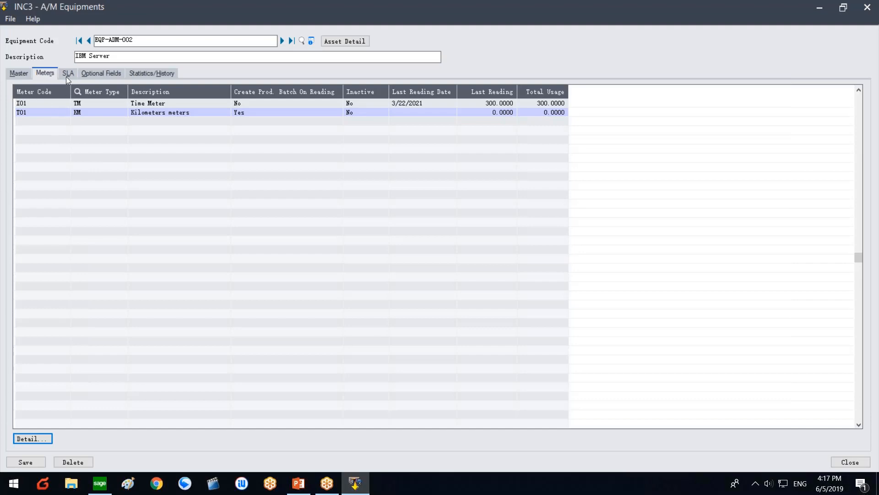
Step: Select the Chloride Systems agreement in the IBM Server's SLA list and open its details
{"action": "left_click", "coordinate": [27, 72]}
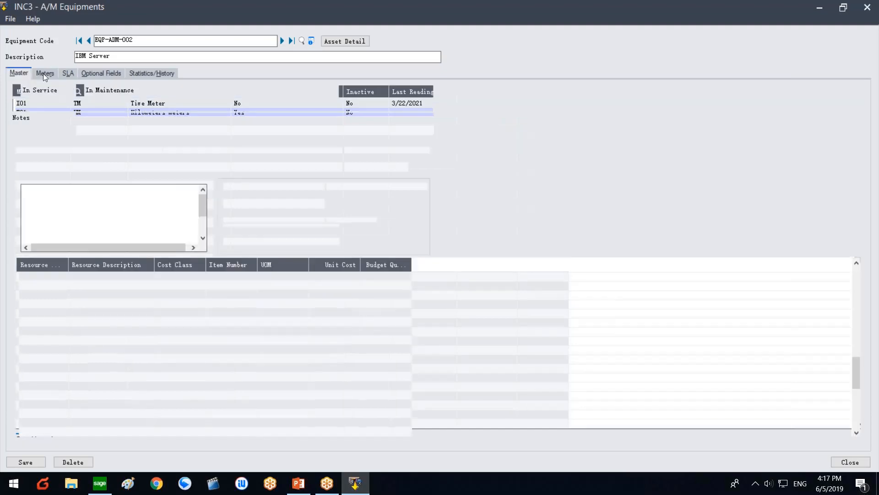
{"action": "left_click", "coordinate": [65, 74]}
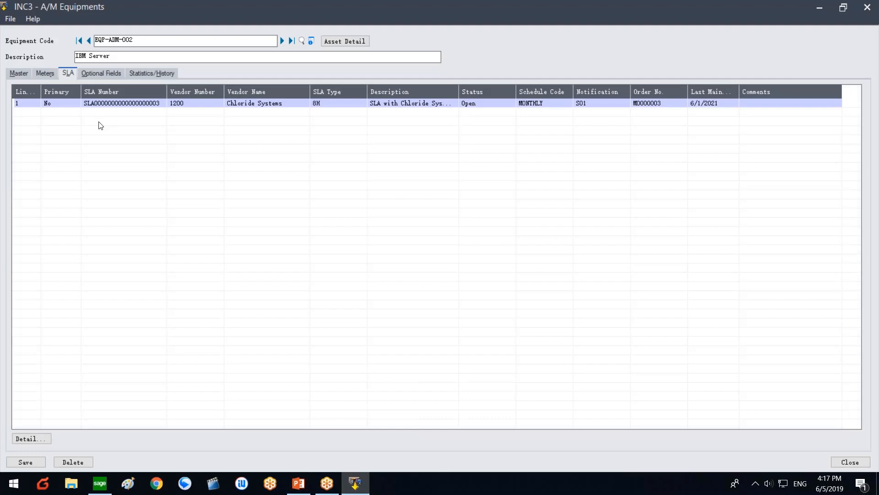
{"action": "left_click", "coordinate": [132, 105]}
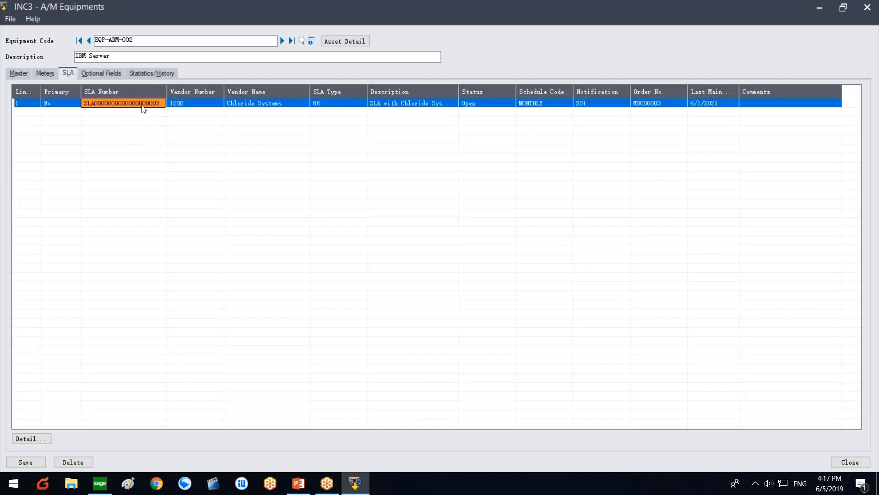
{"action": "left_click", "coordinate": [29, 439]}
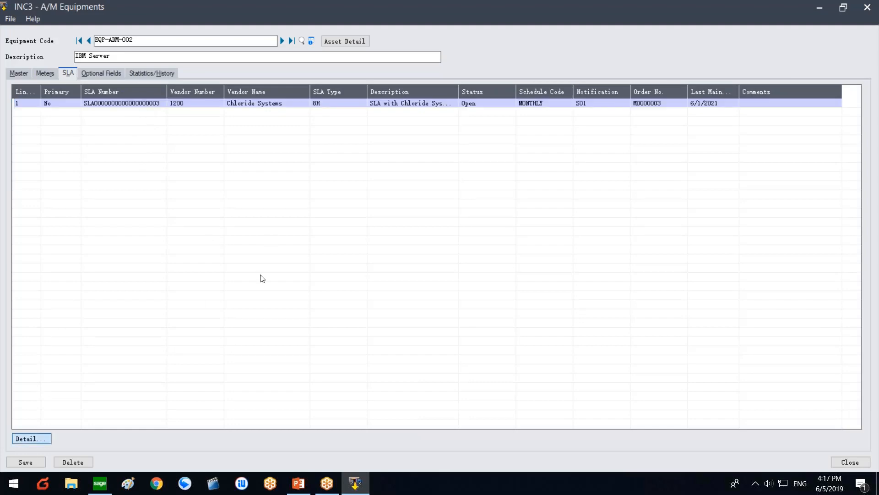
{"action": "left_click", "coordinate": [30, 439]}
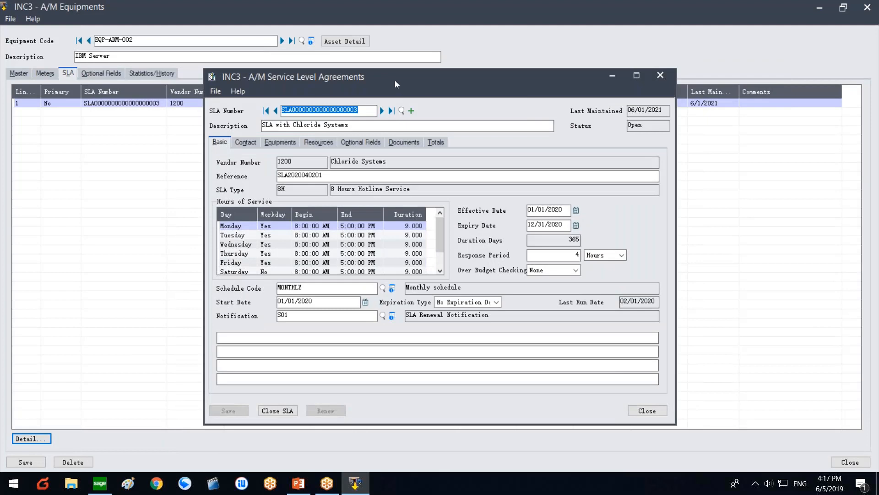
Step: Move the SLA window left and view the Chloride Systems vendor's contact details
{"action": "left_click_drag", "start_coordinate": [395, 80], "coordinate": [295, 100]}
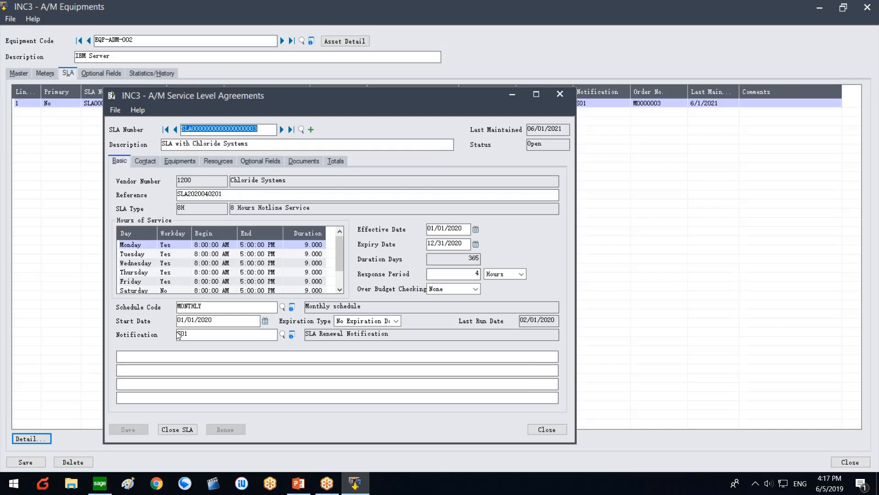
{"action": "left_click", "coordinate": [141, 159]}
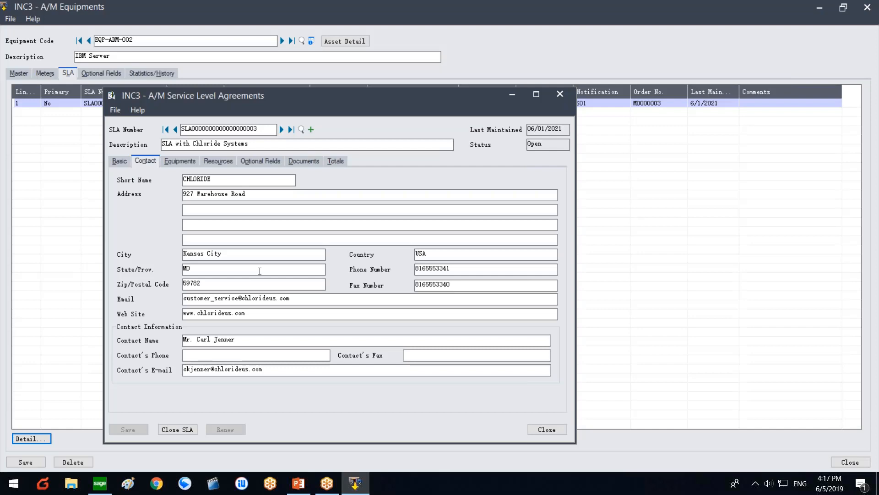
Step: Review the SLA's covered IBM Server equipment and its resources, then show its optional fields
{"action": "left_click", "coordinate": [192, 161]}
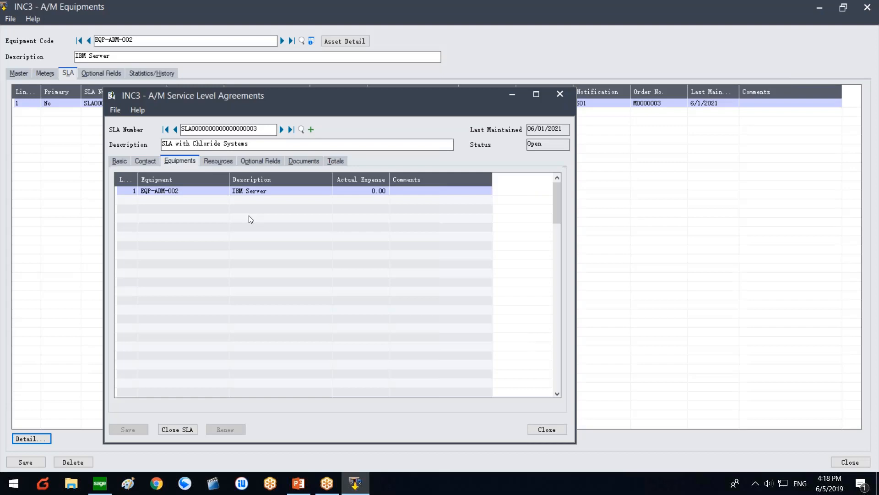
{"action": "left_click", "coordinate": [244, 189]}
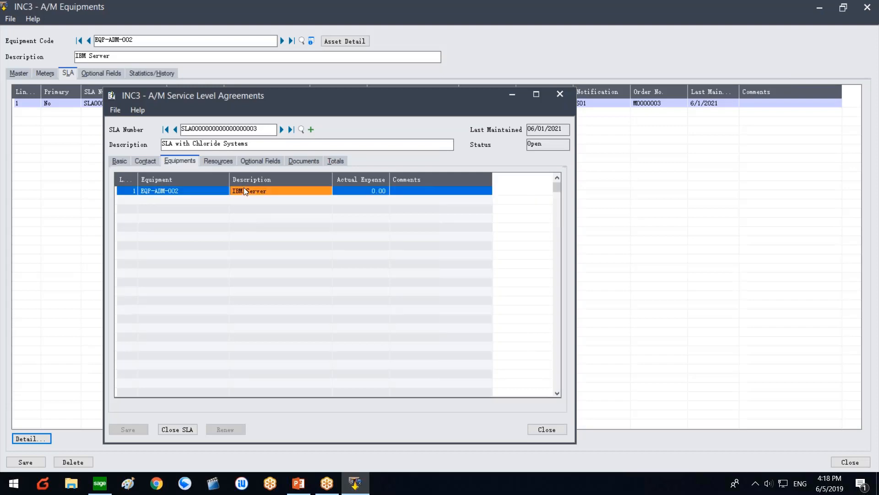
{"action": "left_click", "coordinate": [213, 161]}
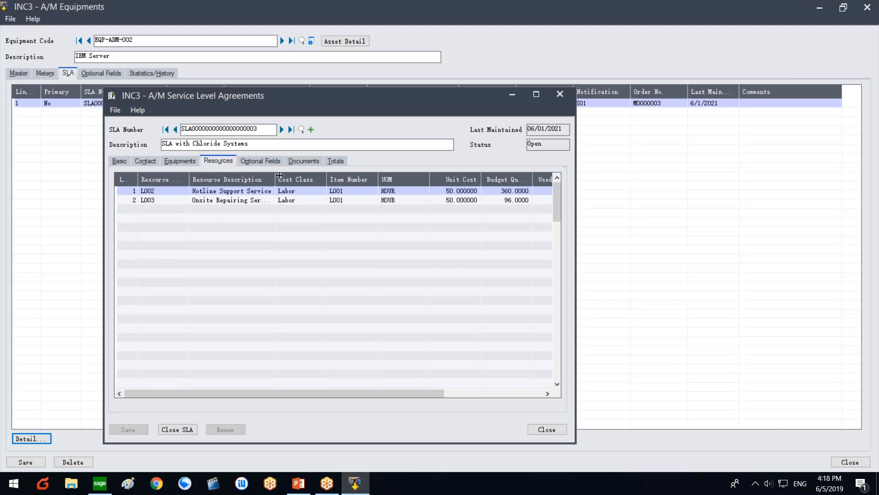
{"action": "left_click_drag", "start_coordinate": [276, 179], "coordinate": [295, 179]}
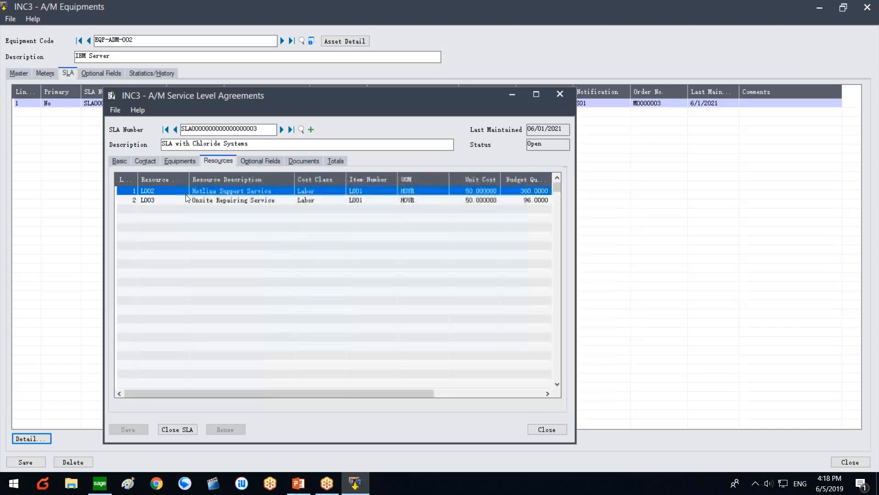
{"action": "left_click", "coordinate": [197, 201]}
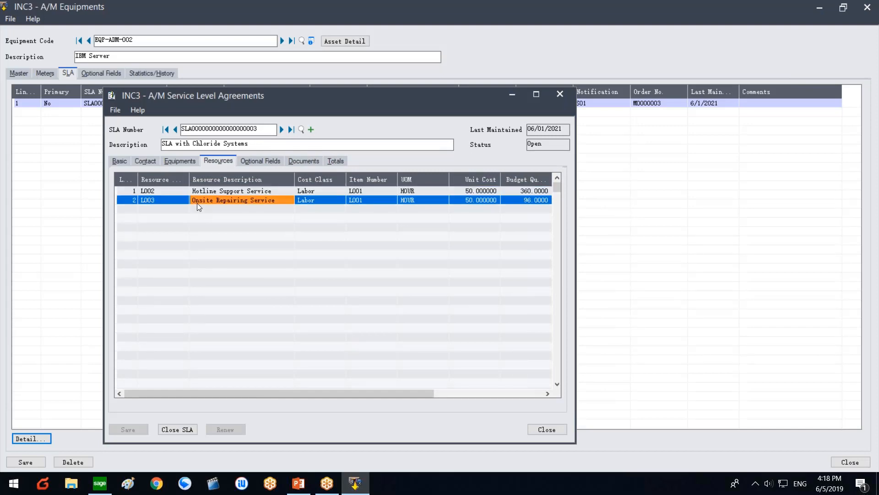
{"action": "left_click", "coordinate": [271, 161]}
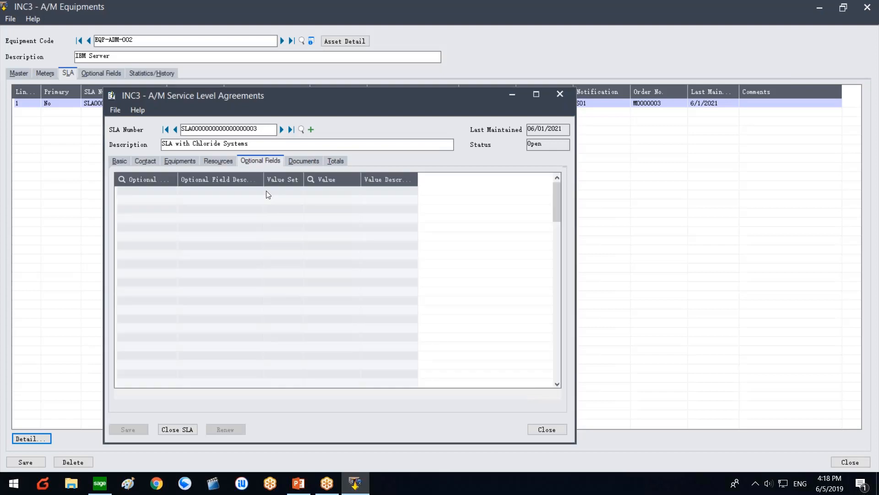
Step: Check the SLA's documents, then its totals: price 18,000.00, budget 22,800.00, actual 0.00
{"action": "left_click", "coordinate": [301, 162]}
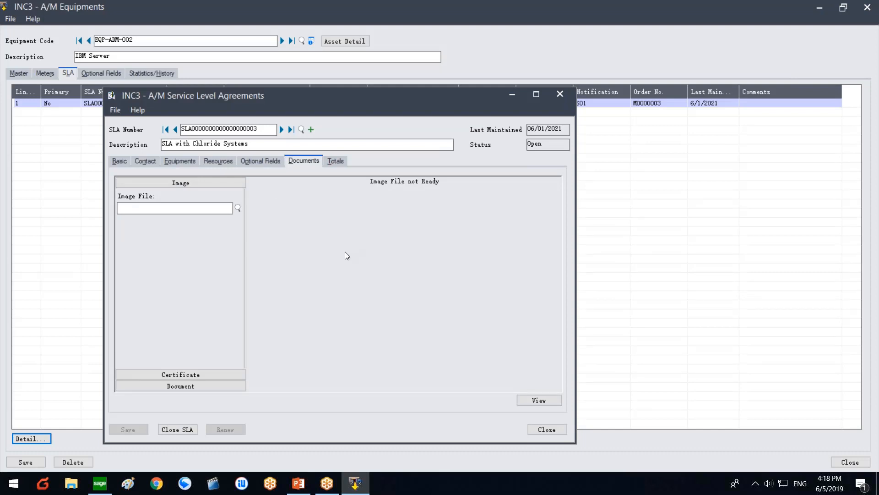
{"action": "left_click", "coordinate": [334, 163]}
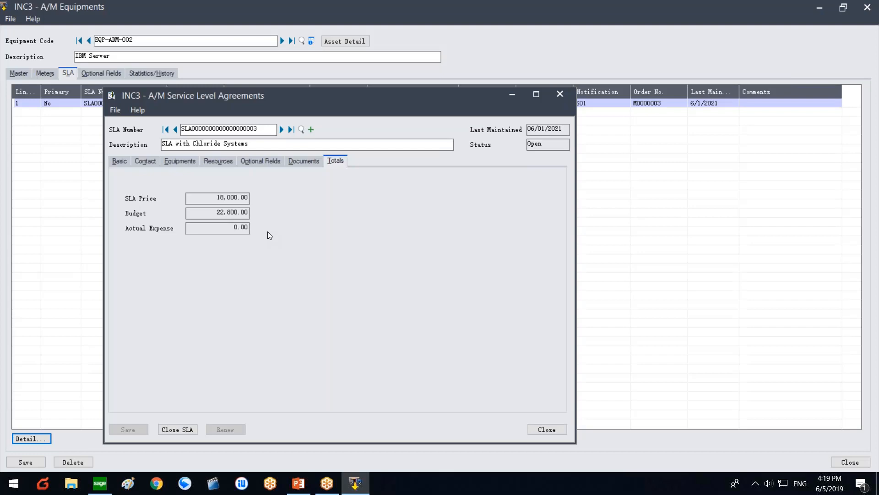
Step: Step back through the SLA tabs to its Basic details and close the SLA window
{"action": "left_click", "coordinate": [288, 162]}
{"action": "left_click", "coordinate": [256, 161]}
{"action": "left_click", "coordinate": [218, 161]}
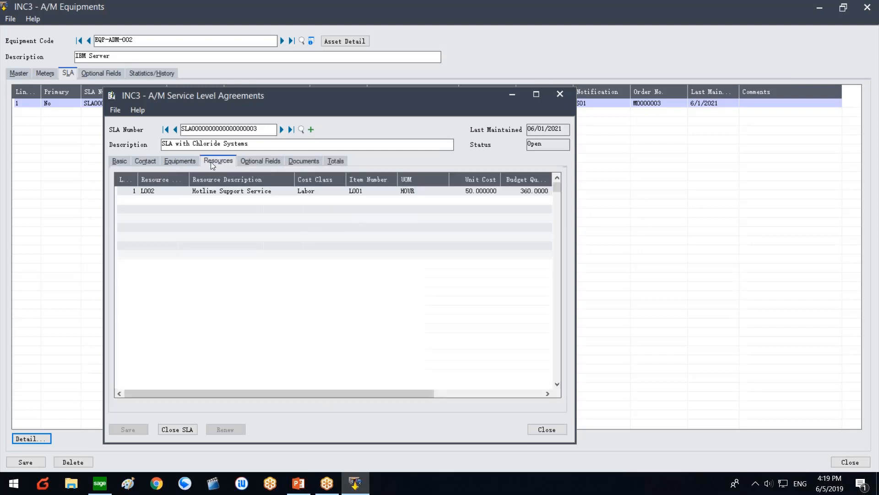
{"action": "left_click", "coordinate": [177, 161]}
{"action": "left_click", "coordinate": [144, 161]}
{"action": "left_click", "coordinate": [119, 162]}
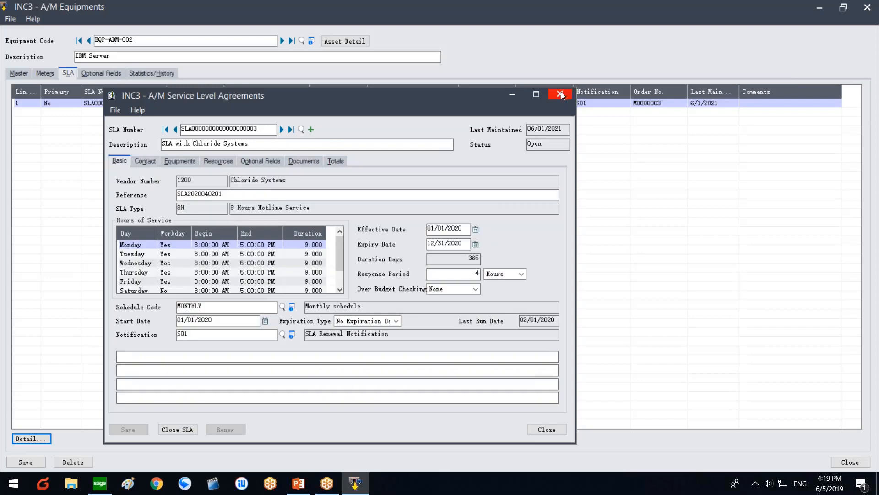
{"action": "left_click", "coordinate": [561, 91]}
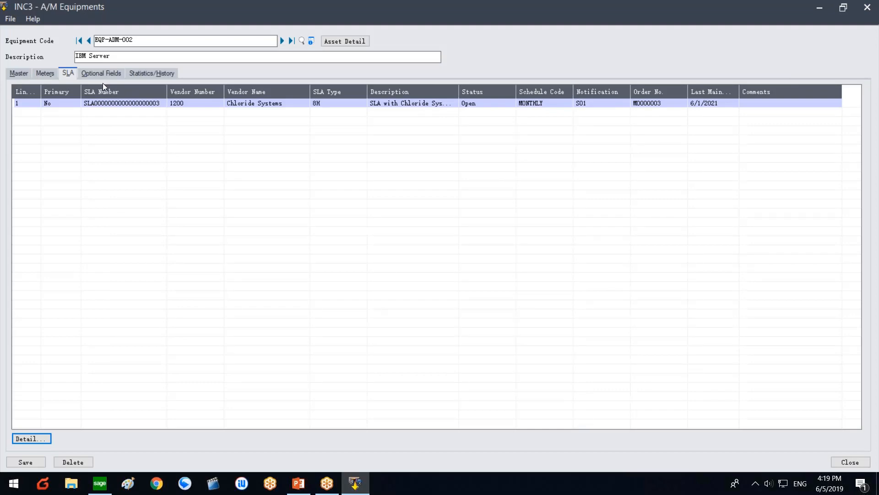
Step: Show the IBM Server's maintenance history and widen the Transaction Type column
{"action": "left_click", "coordinate": [143, 73]}
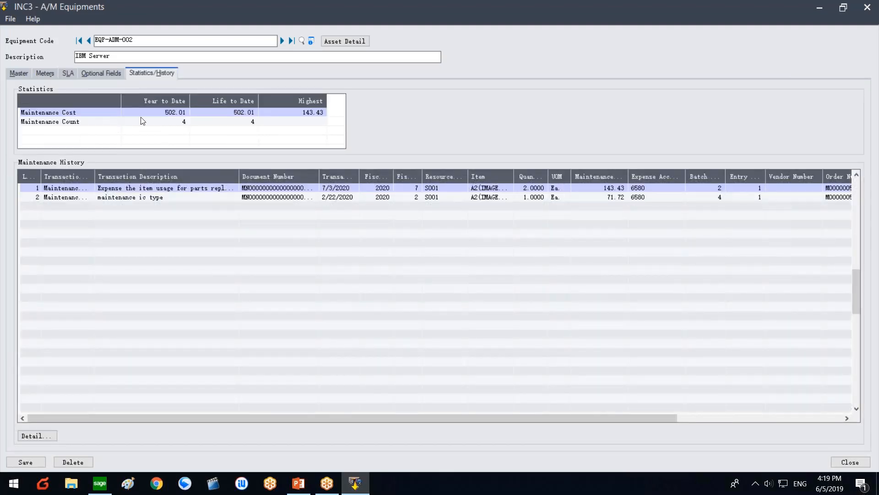
{"action": "left_click_drag", "start_coordinate": [96, 174], "coordinate": [127, 175]}
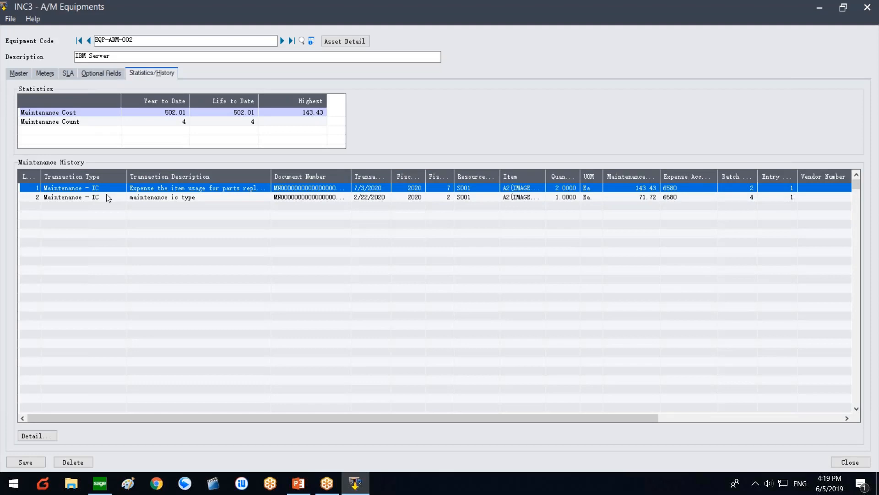
{"action": "left_click", "coordinate": [108, 197]}
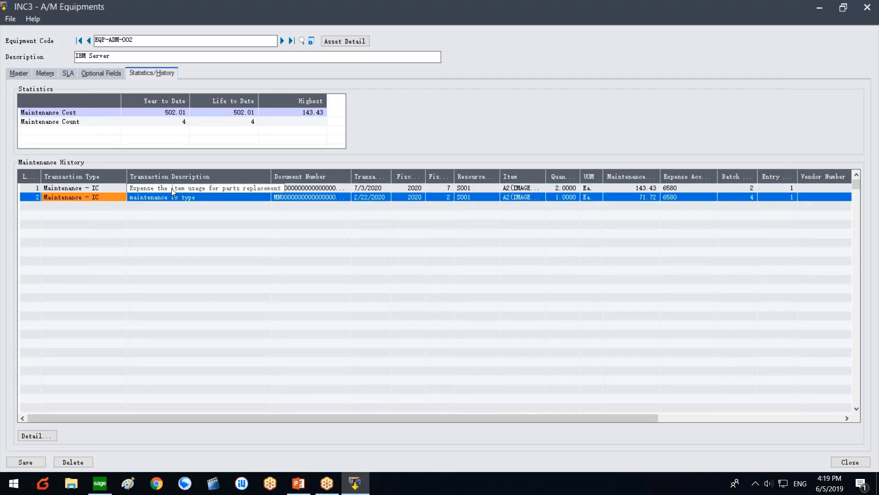
{"action": "left_click", "coordinate": [171, 188]}
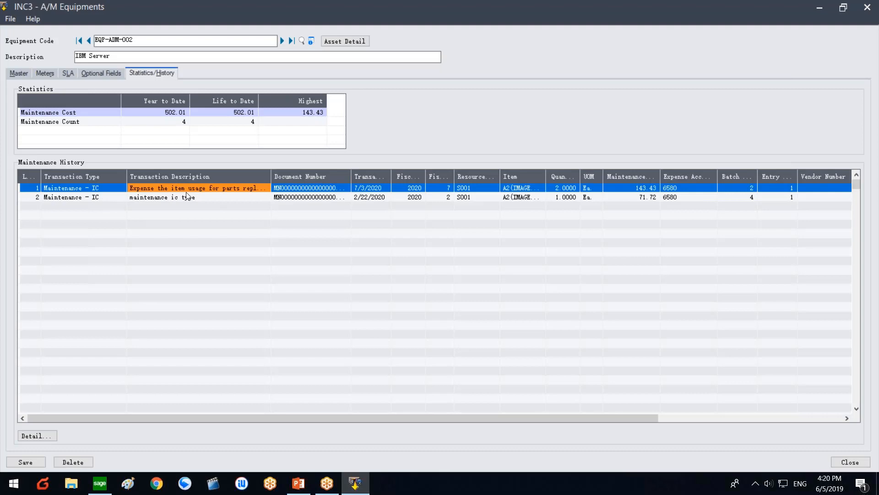
{"action": "left_click", "coordinate": [725, 221]}
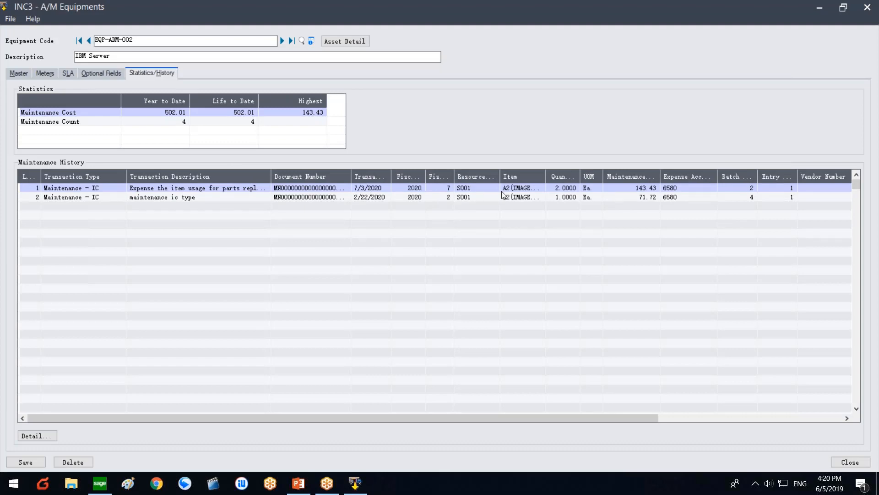
Step: Widen the Item, Quantity and maintenance expense columns, then request the second entry's details
{"action": "double_click", "coordinate": [544, 176]}
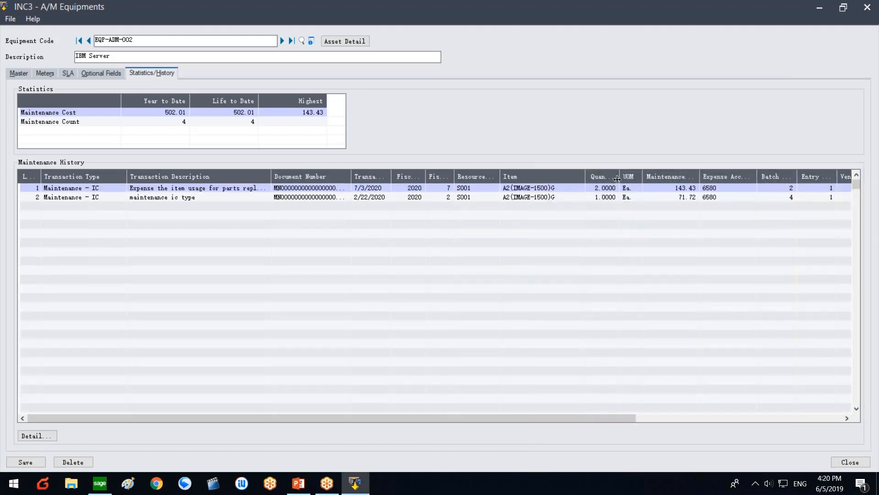
{"action": "left_click_drag", "start_coordinate": [617, 179], "coordinate": [637, 179]}
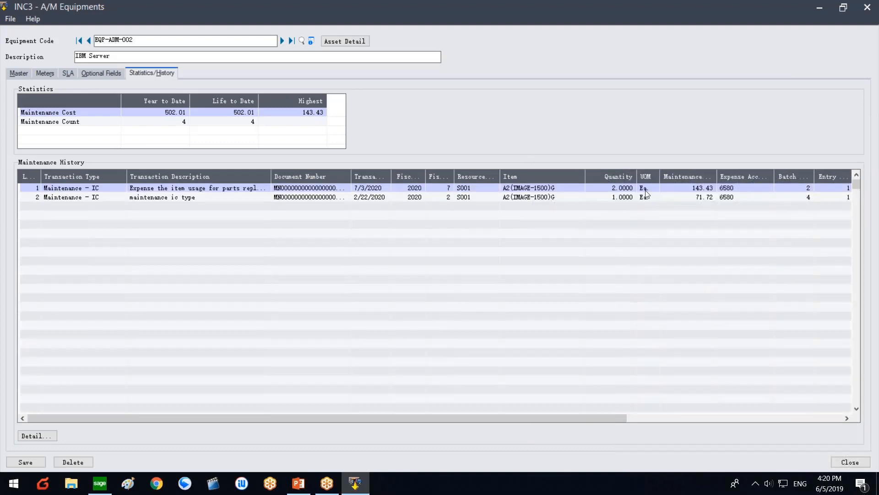
{"action": "left_click", "coordinate": [697, 191]}
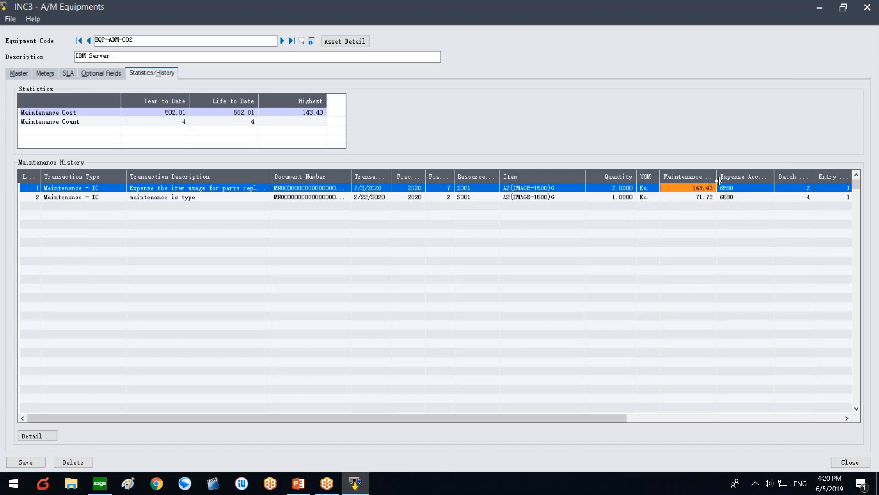
{"action": "left_click_drag", "start_coordinate": [717, 179], "coordinate": [731, 182]}
{"action": "left_click", "coordinate": [565, 197]}
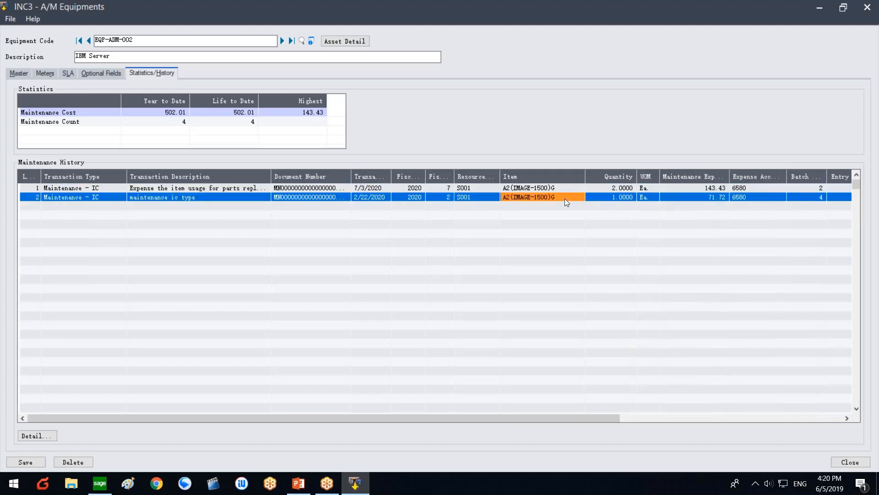
{"action": "left_click", "coordinate": [32, 436]}
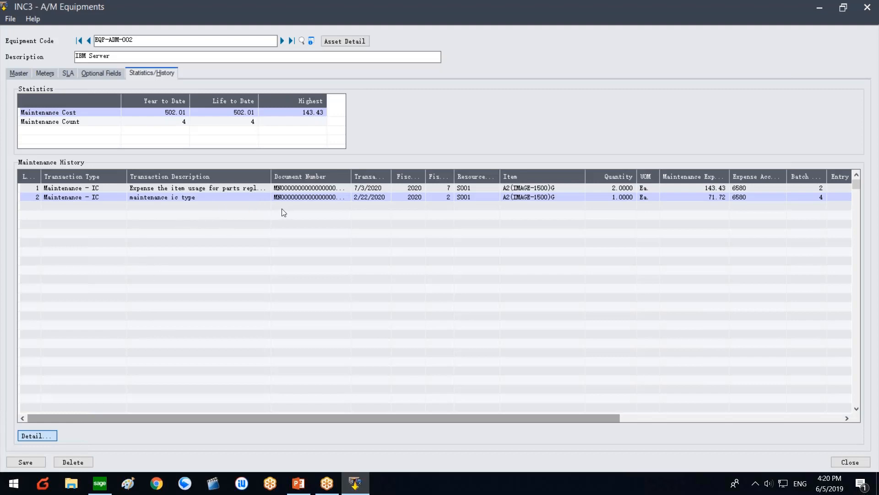
{"action": "double_click", "coordinate": [312, 196]}
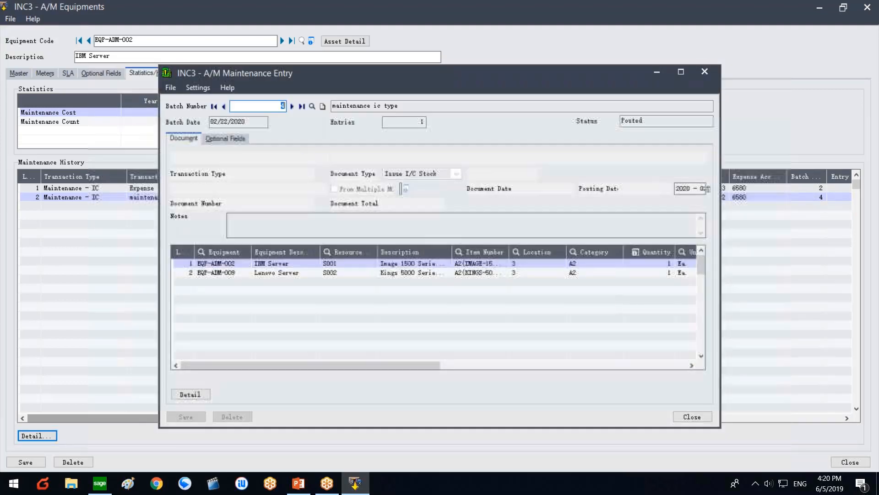
{"action": "left_click", "coordinate": [288, 272]}
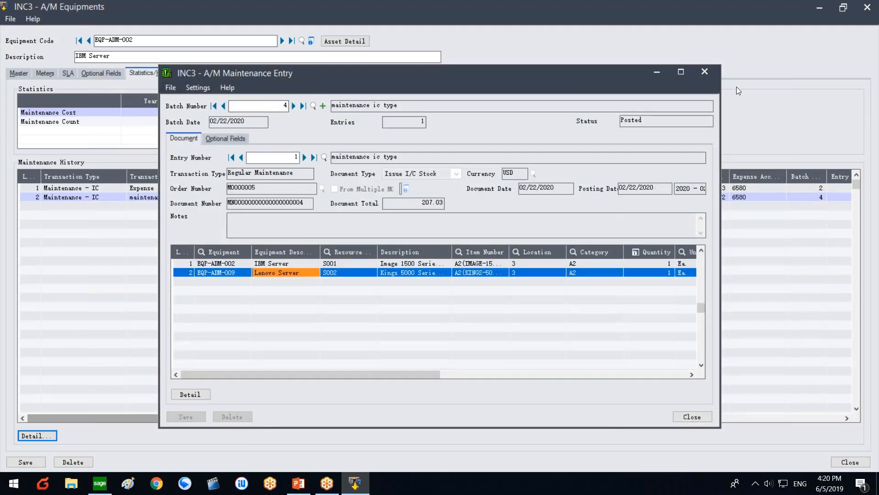
{"action": "left_click", "coordinate": [710, 76]}
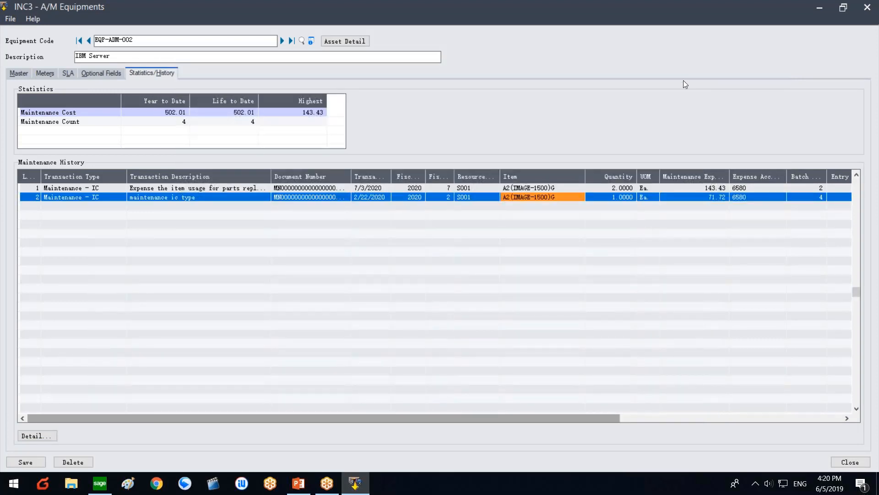
Step: Show the equipment's master information and browse the equipment lookup without choosing one
{"action": "left_click", "coordinate": [27, 72]}
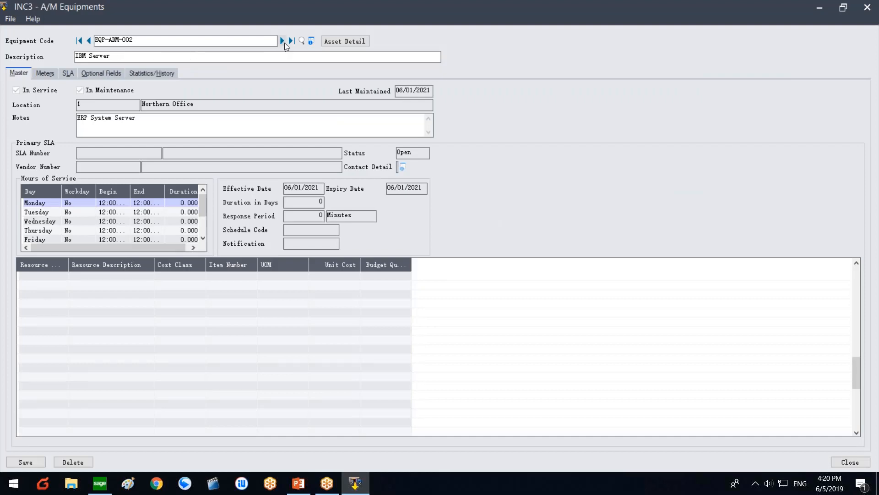
{"action": "left_click", "coordinate": [301, 41]}
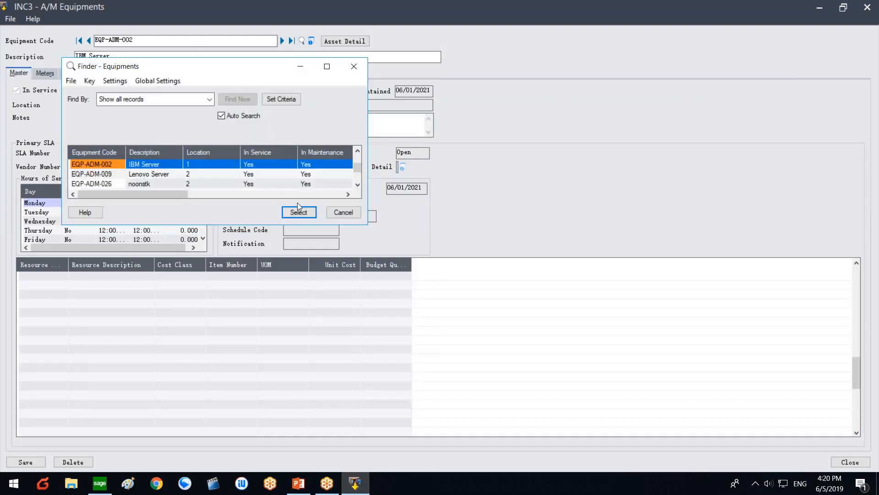
{"action": "left_click", "coordinate": [350, 212]}
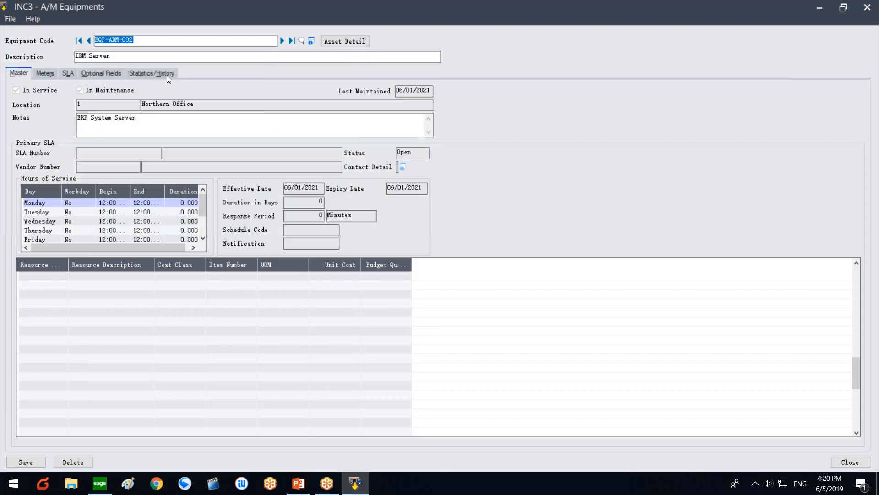
Step: Review the maintenance history and costs: year-to-date and life-to-date 502.01, highest 143.43
{"action": "left_click", "coordinate": [167, 75]}
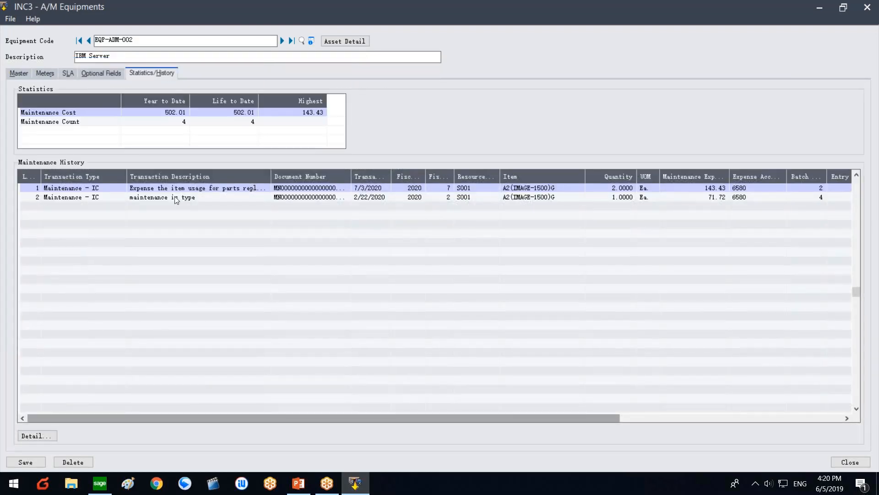
{"action": "left_click", "coordinate": [176, 196]}
{"action": "left_click", "coordinate": [166, 187]}
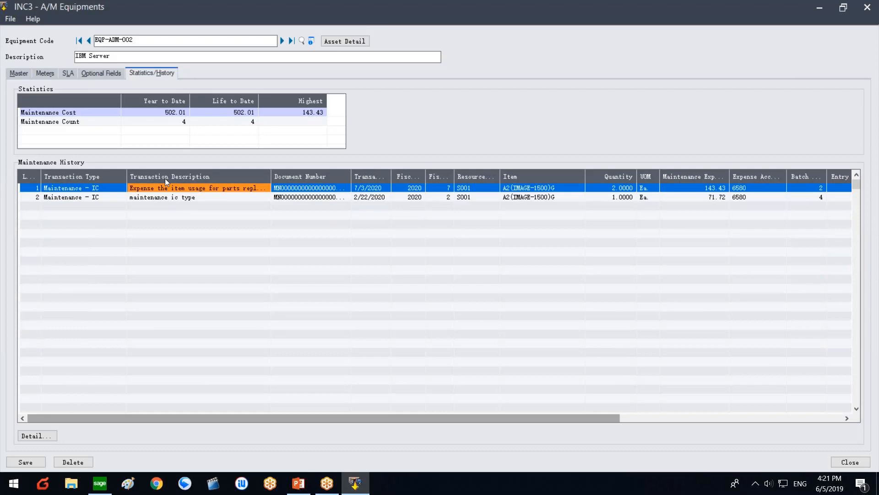
{"action": "left_click", "coordinate": [145, 115]}
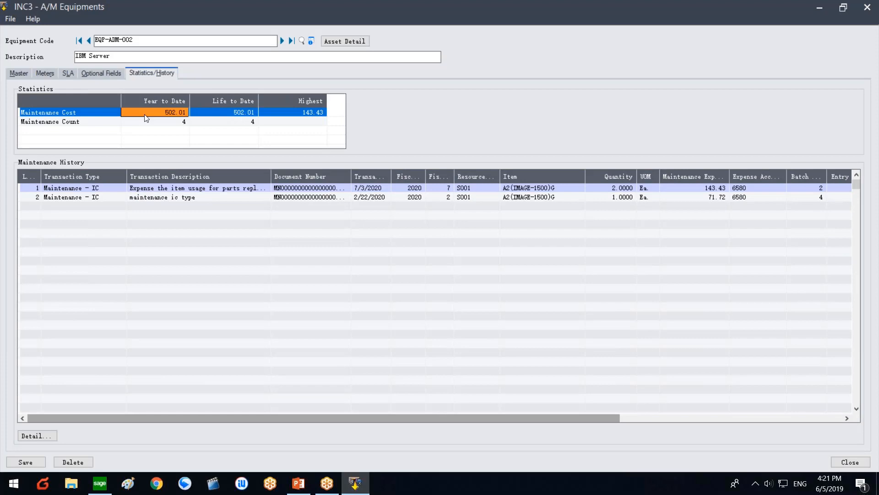
{"action": "left_click", "coordinate": [217, 119]}
{"action": "left_click", "coordinate": [221, 114]}
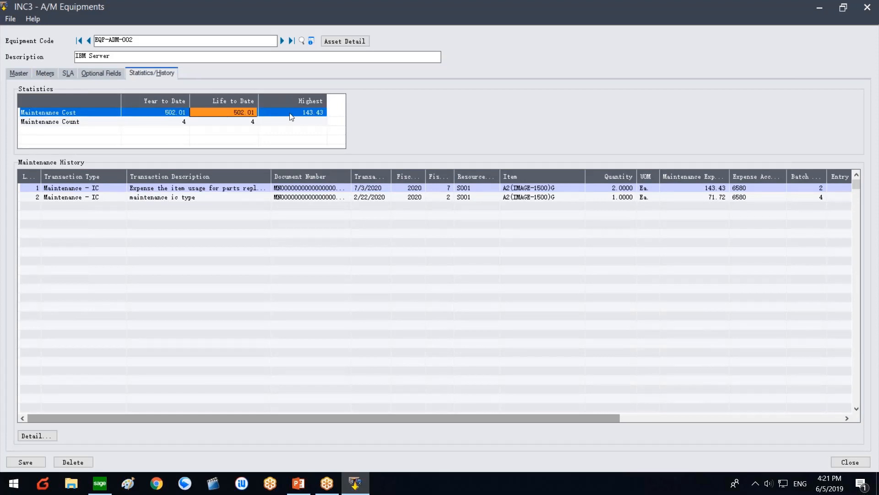
{"action": "left_click", "coordinate": [290, 114]}
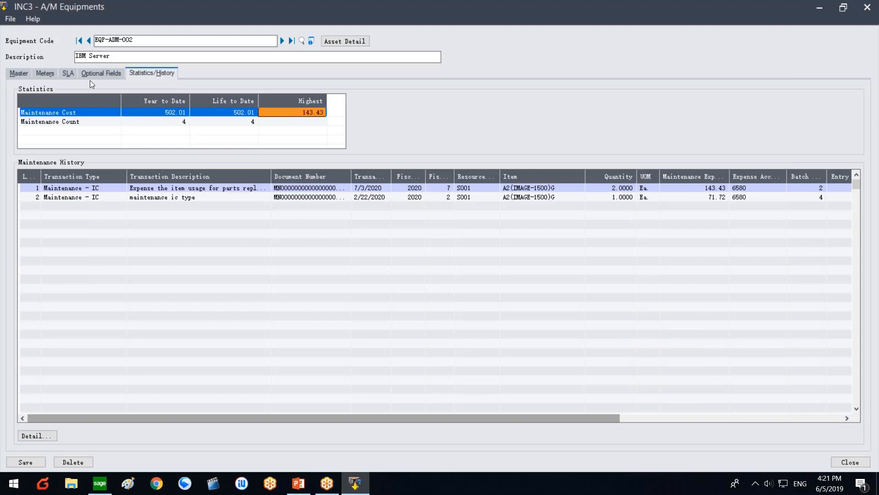
Step: Check the SLA and Meters tabs, close the IBM Server record, and switch to PowerPoint
{"action": "left_click", "coordinate": [68, 75]}
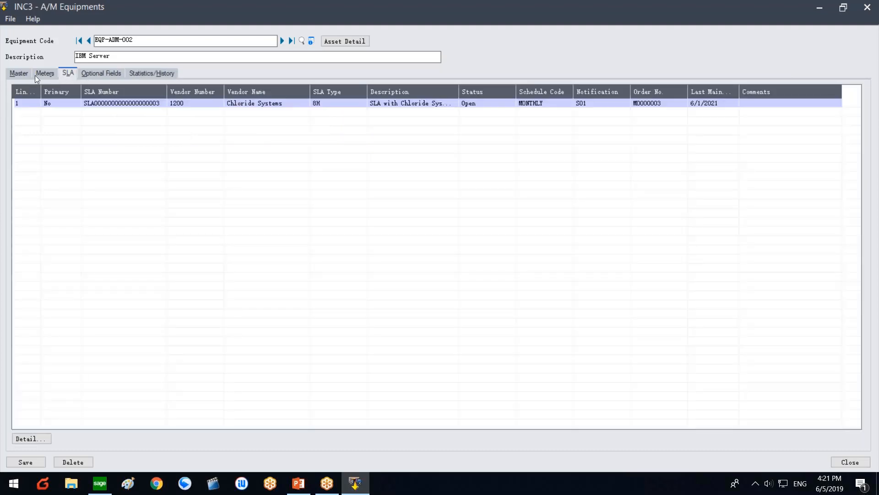
{"action": "left_click", "coordinate": [21, 75]}
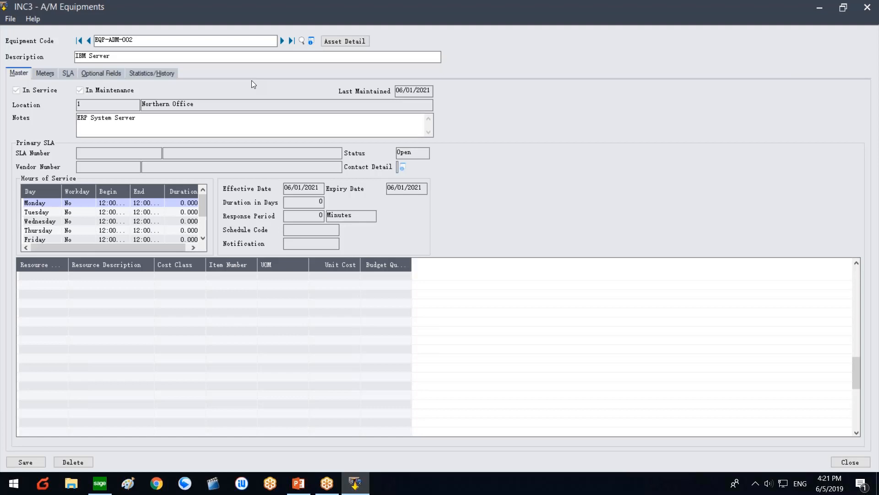
{"action": "left_click", "coordinate": [153, 76]}
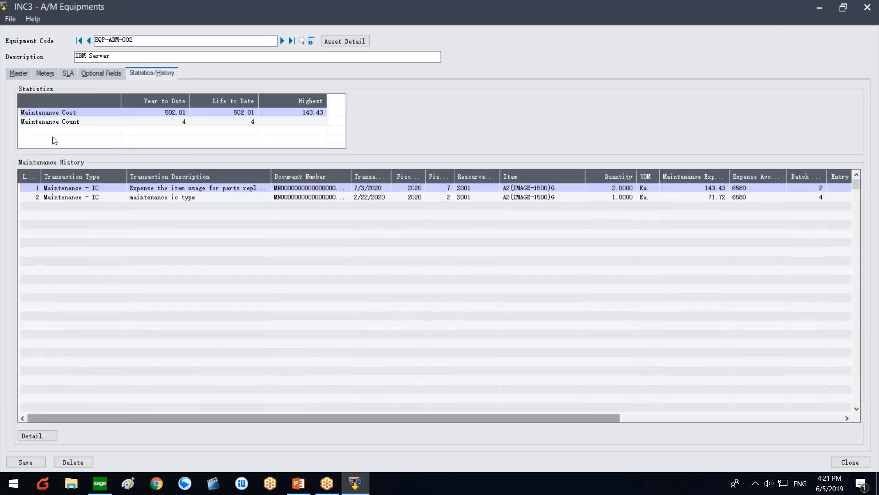
{"action": "left_click", "coordinate": [49, 75]}
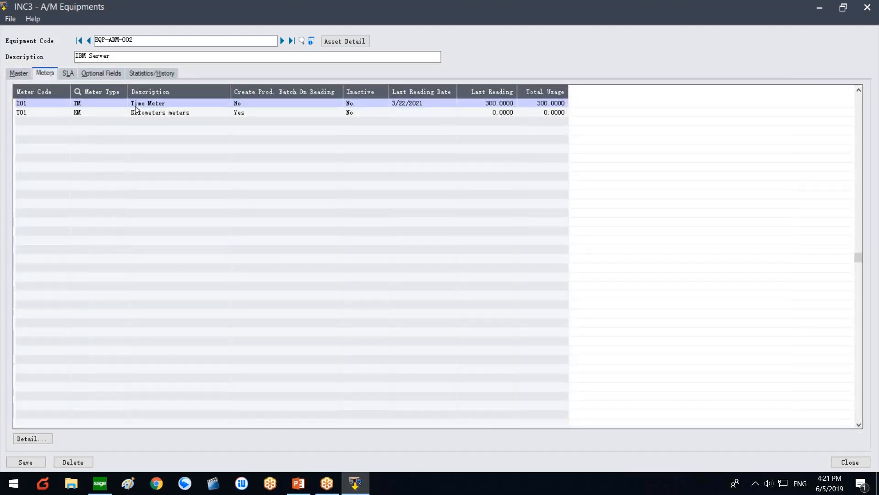
{"action": "left_click", "coordinate": [872, 9]}
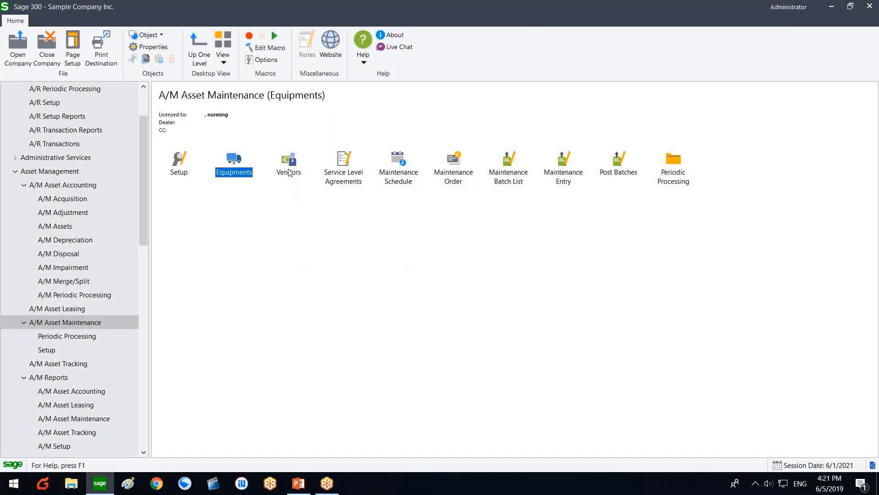
{"action": "left_click", "coordinate": [298, 485]}
Step: Go back to slide 2's process diagram, end the slide show, and return to Sage 300
{"action": "key", "text": "Left"}
{"action": "key", "text": "Left"}
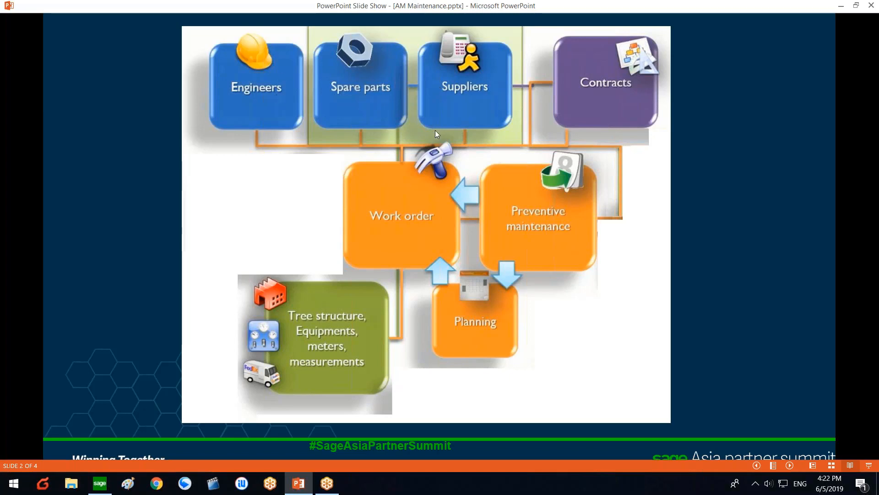
{"action": "key", "text": "Escape"}
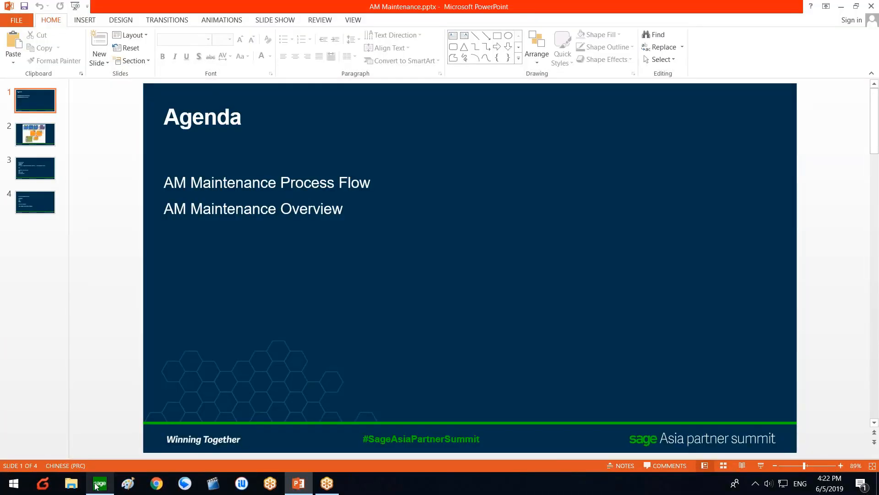
{"action": "left_click", "coordinate": [101, 482]}
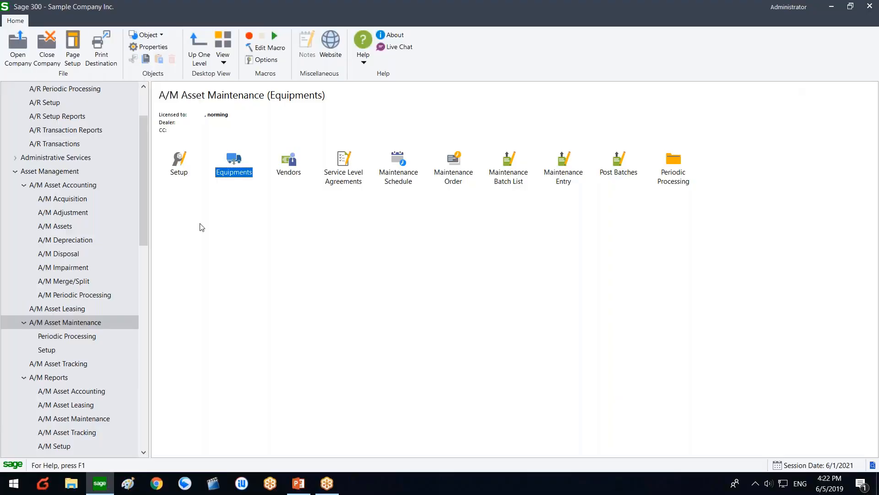
Step: Open A/M Vendors and load vendor 1200, Chloride Systems, from the Vendor Number finder
{"action": "double_click", "coordinate": [290, 170]}
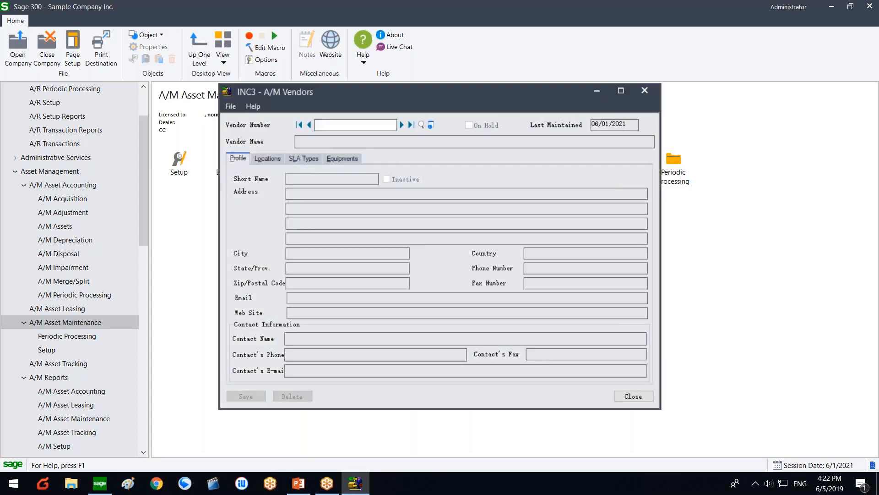
{"action": "left_click", "coordinate": [423, 124]}
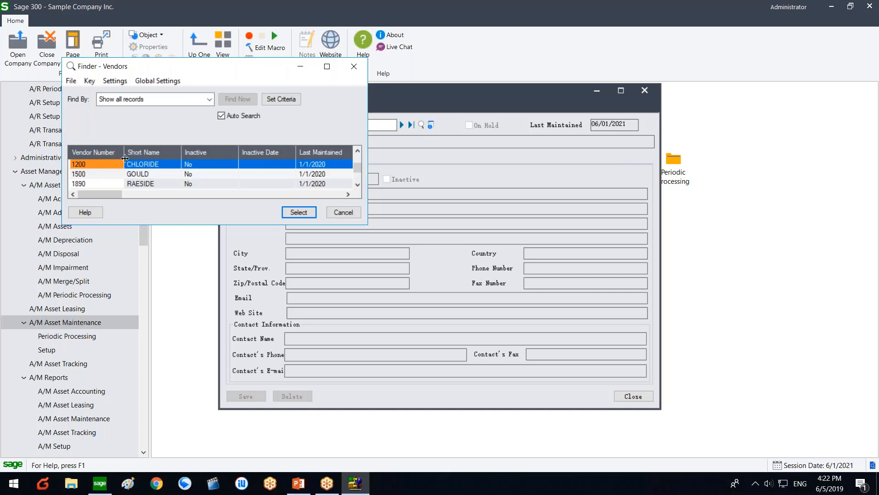
{"action": "double_click", "coordinate": [121, 165]}
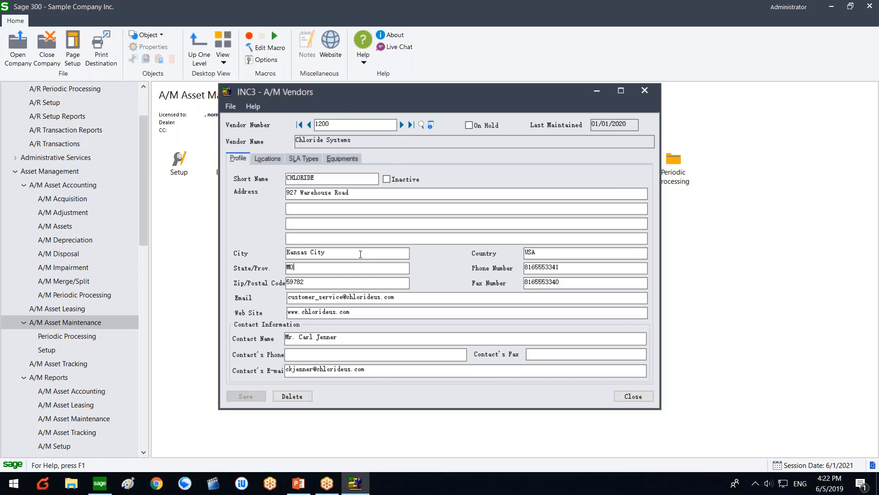
Step: Add location 1, Northern Office, to the vendor's Locations list
{"action": "left_click", "coordinate": [272, 161]}
{"action": "left_click", "coordinate": [276, 188]}
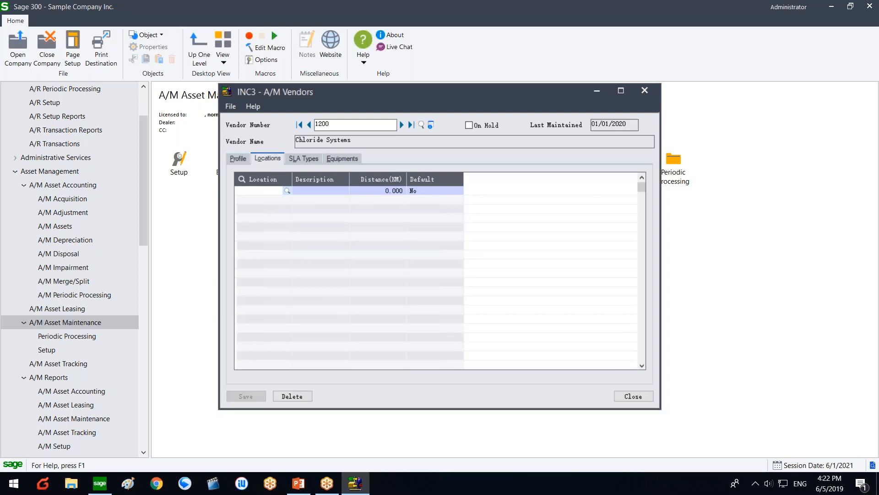
{"action": "left_click", "coordinate": [287, 190]}
{"action": "left_click", "coordinate": [295, 208]}
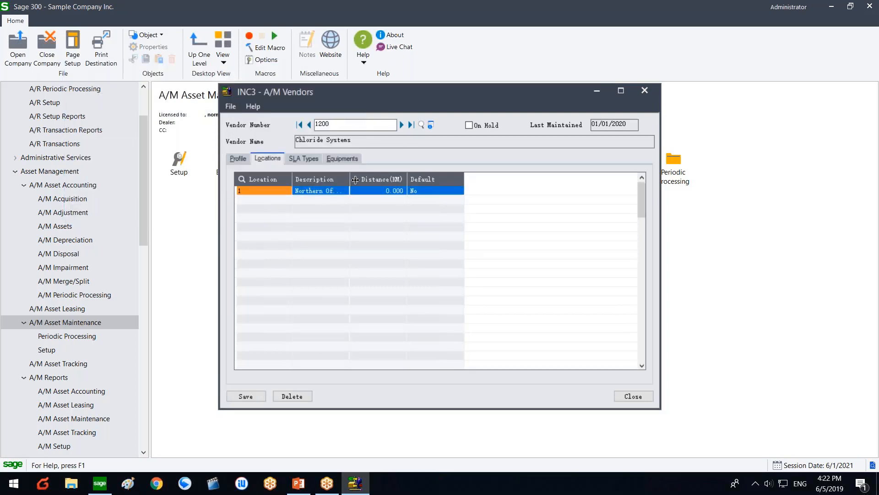
{"action": "left_click_drag", "start_coordinate": [355, 180], "coordinate": [362, 181]}
{"action": "left_click", "coordinate": [349, 192]}
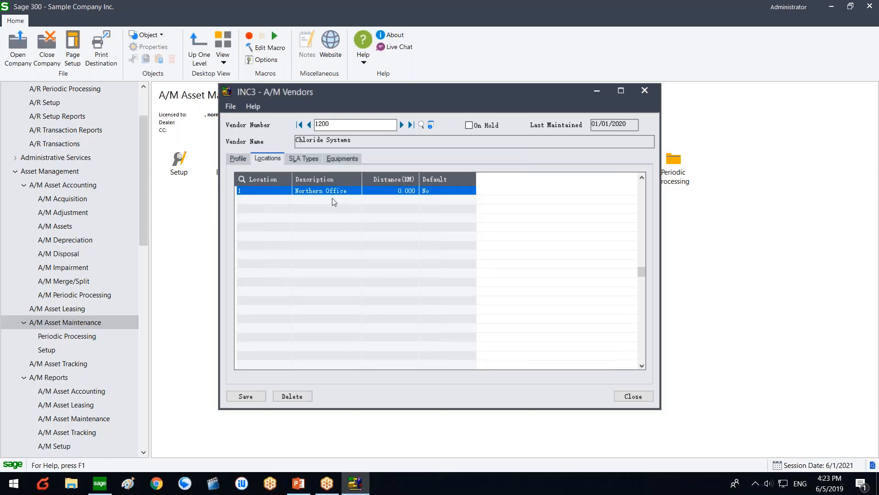
Step: Review the SLA Types and Equipments tabs, then save and close vendor 1200
{"action": "left_click", "coordinate": [301, 158]}
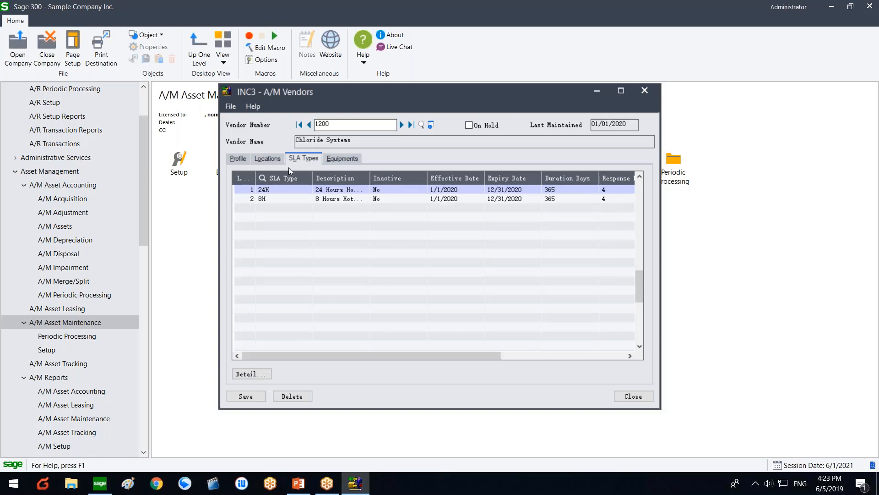
{"action": "left_click", "coordinate": [344, 159]}
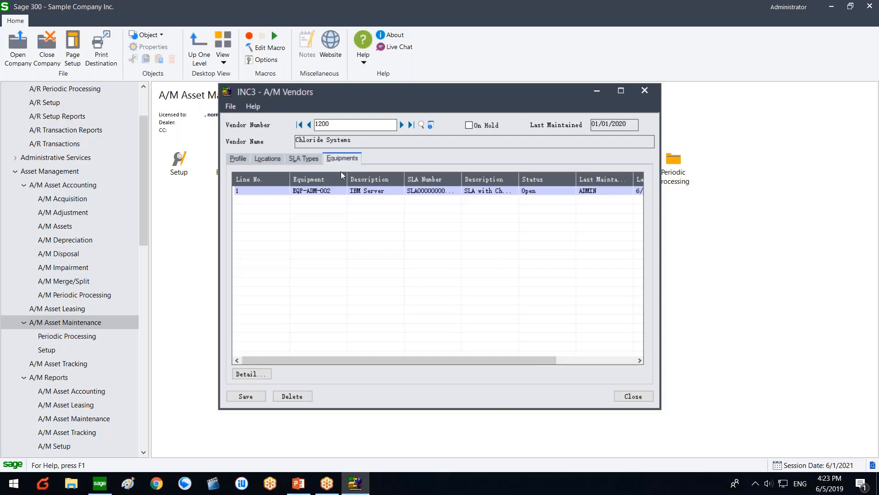
{"action": "left_click", "coordinate": [237, 159]}
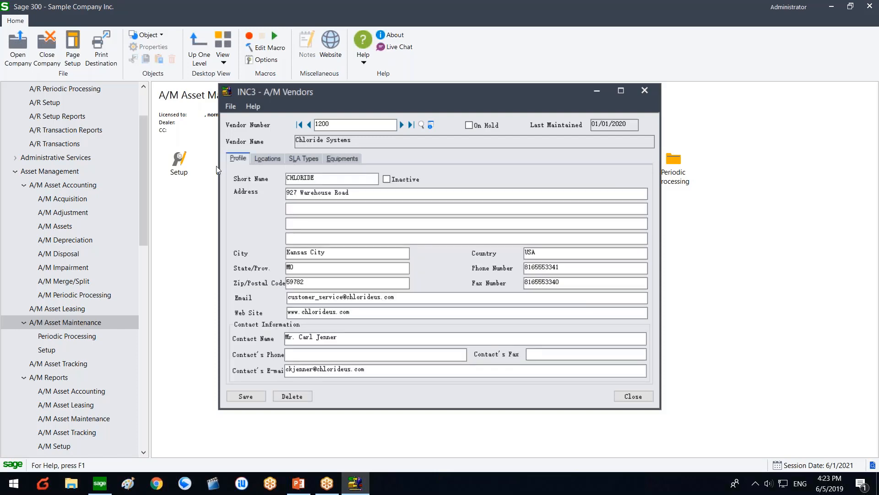
{"action": "left_click", "coordinate": [267, 160]}
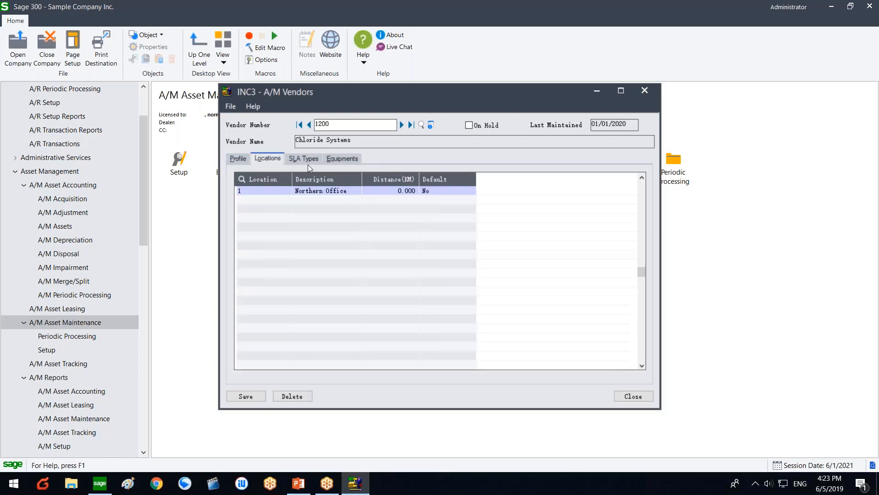
{"action": "left_click", "coordinate": [310, 162]}
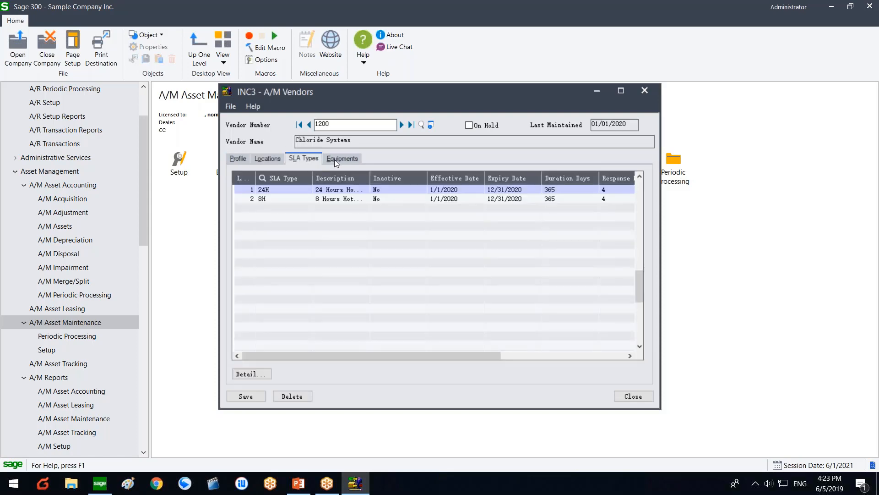
{"action": "left_click", "coordinate": [335, 160]}
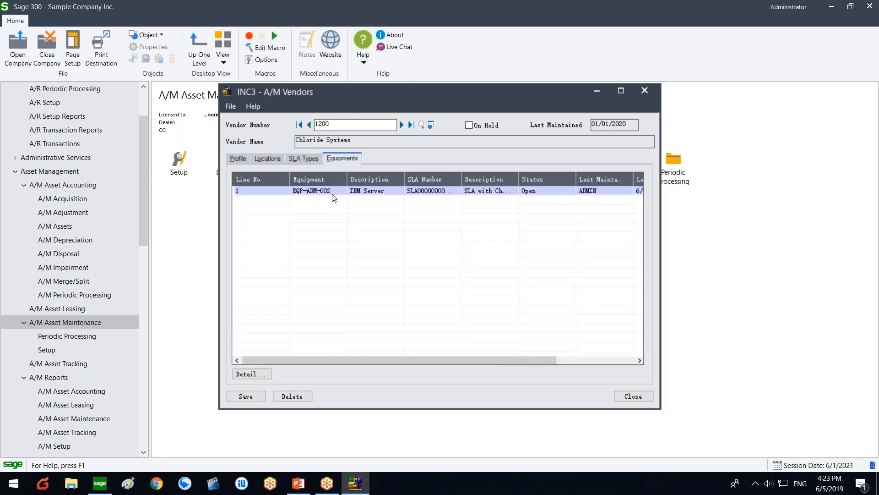
{"action": "left_click", "coordinate": [256, 397]}
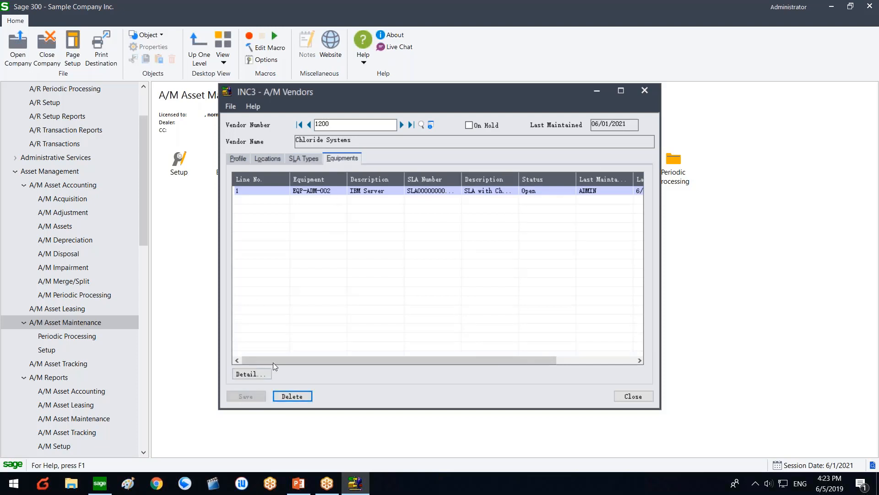
{"action": "left_click", "coordinate": [644, 90]}
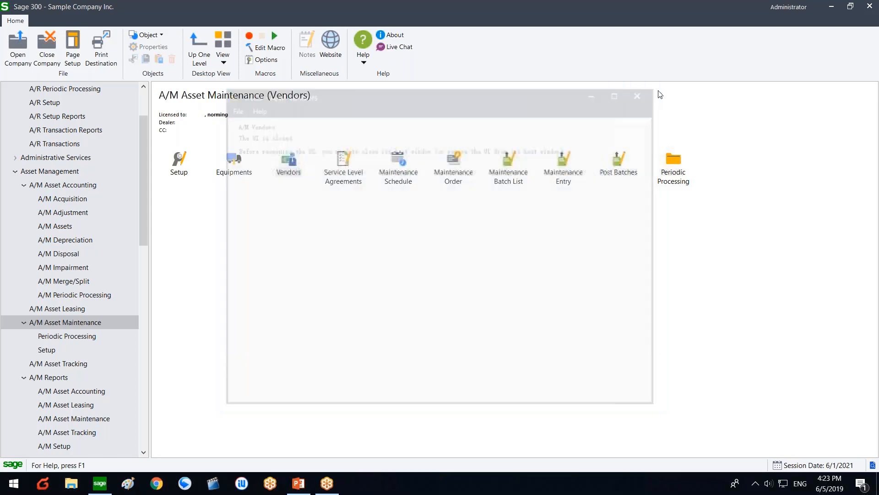
Step: Open the Resources form from A/M Asset Maintenance Setup
{"action": "key", "text": "Home"}
{"action": "key", "text": "Return"}
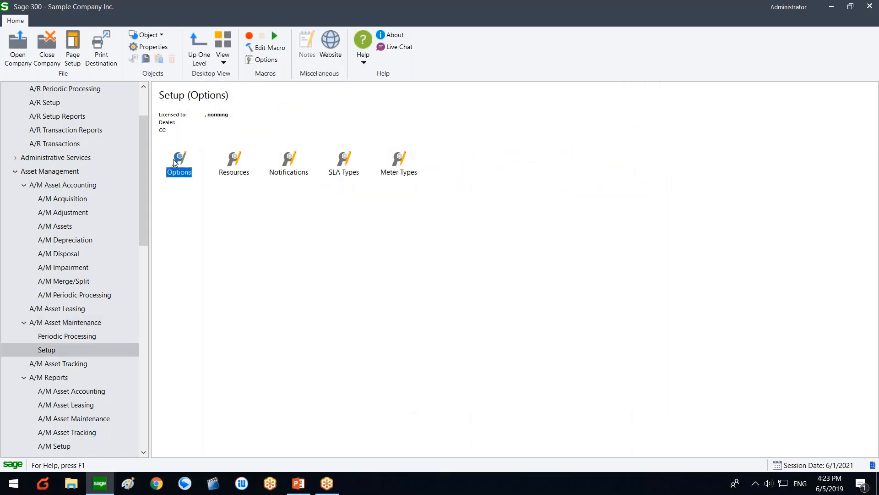
{"action": "left_click", "coordinate": [238, 173]}
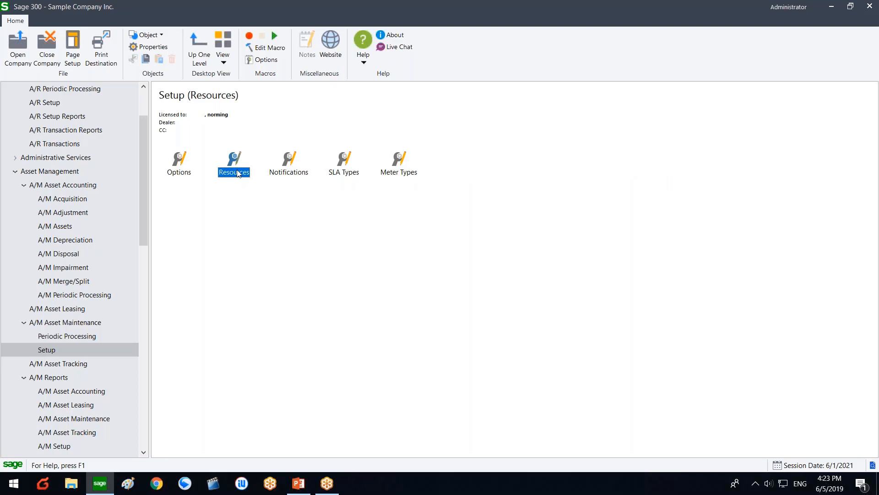
{"action": "double_click", "coordinate": [238, 173]}
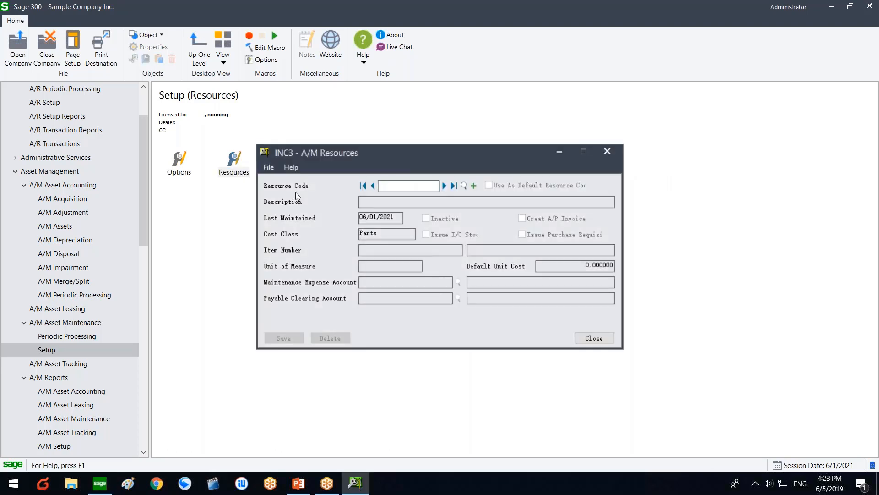
Step: Page from L001 to resource L002, Hotline Support Service, and view its cost class choices
{"action": "left_click", "coordinate": [451, 185]}
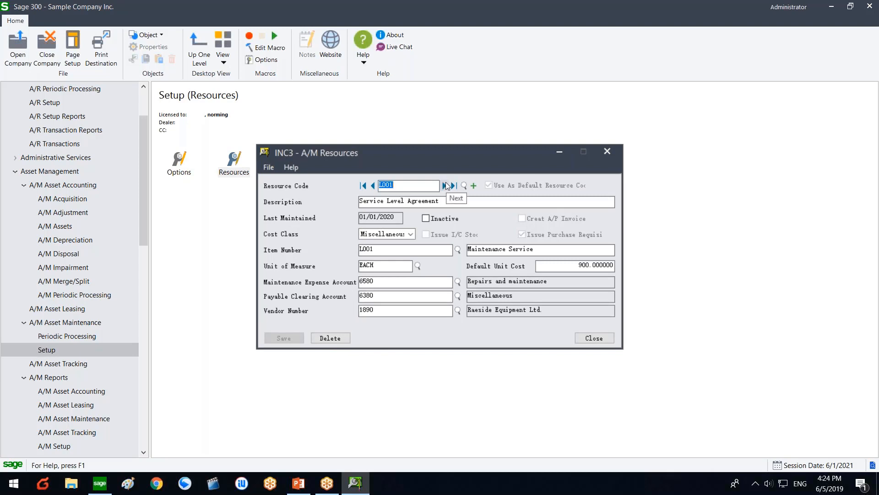
{"action": "left_click", "coordinate": [446, 185]}
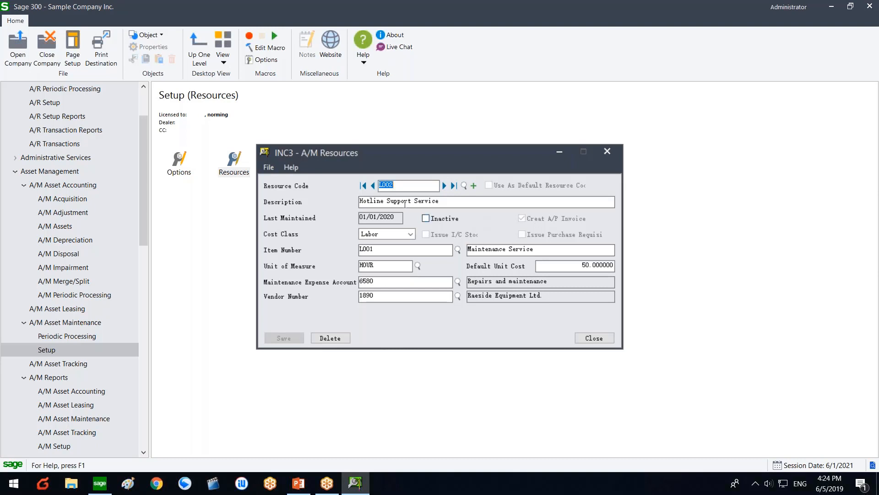
{"action": "left_click_drag", "start_coordinate": [401, 202], "coordinate": [441, 203]}
{"action": "left_click", "coordinate": [417, 295]}
{"action": "left_click", "coordinate": [403, 236]}
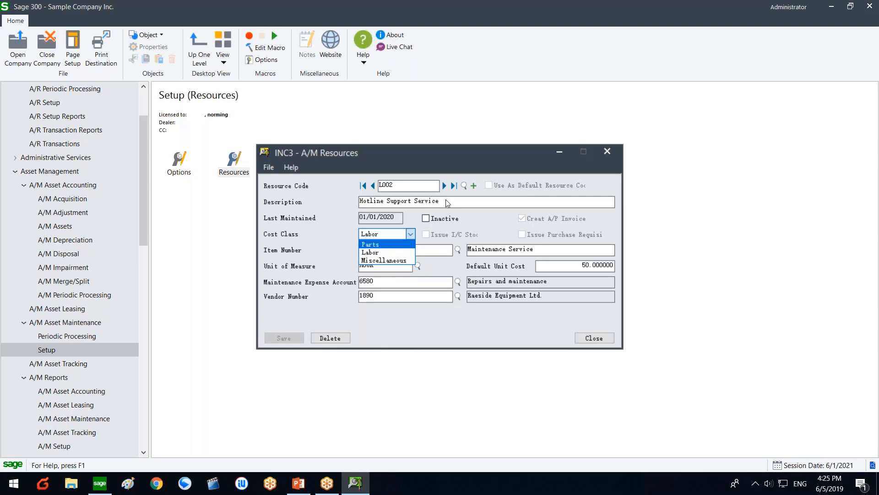
Step: Close the cost class list and page forward through L003 to resource S001
{"action": "left_click", "coordinate": [445, 186]}
{"action": "left_click", "coordinate": [444, 185]}
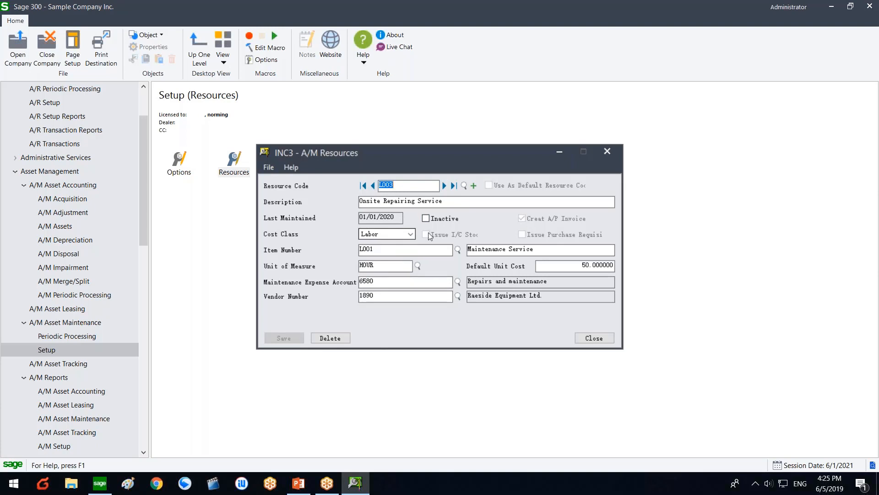
{"action": "left_click", "coordinate": [444, 185]}
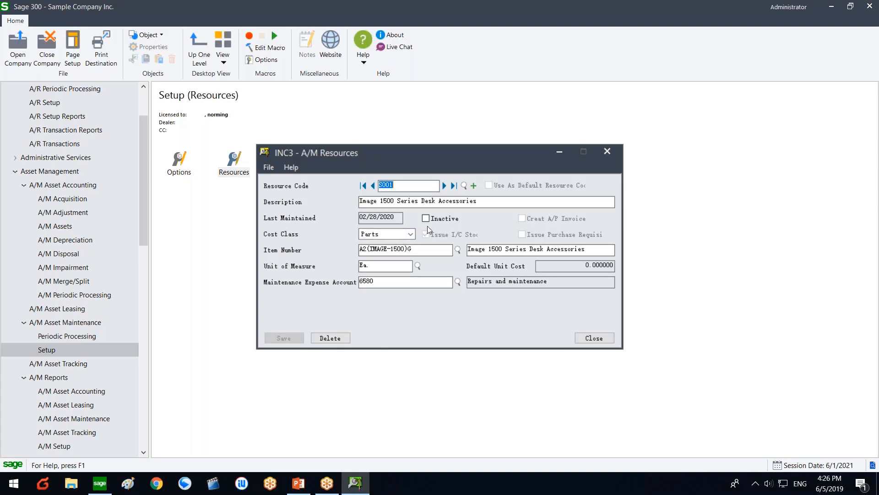
Step: Open the inventory item lookup for resource S001 and widen its item number column
{"action": "left_click", "coordinate": [459, 250]}
{"action": "left_click", "coordinate": [458, 249]}
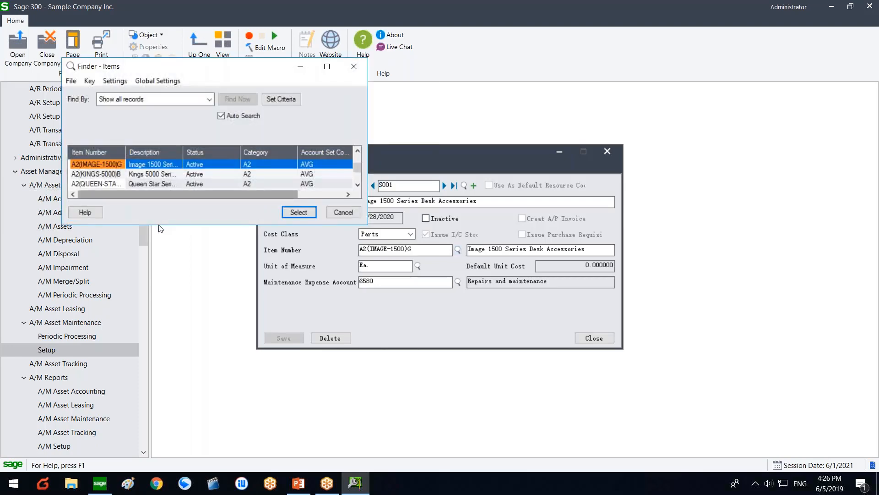
{"action": "left_click_drag", "start_coordinate": [125, 156], "coordinate": [153, 158]}
{"action": "scroll", "coordinate": [136, 173], "scroll_direction": "down", "scroll_amount": 2}
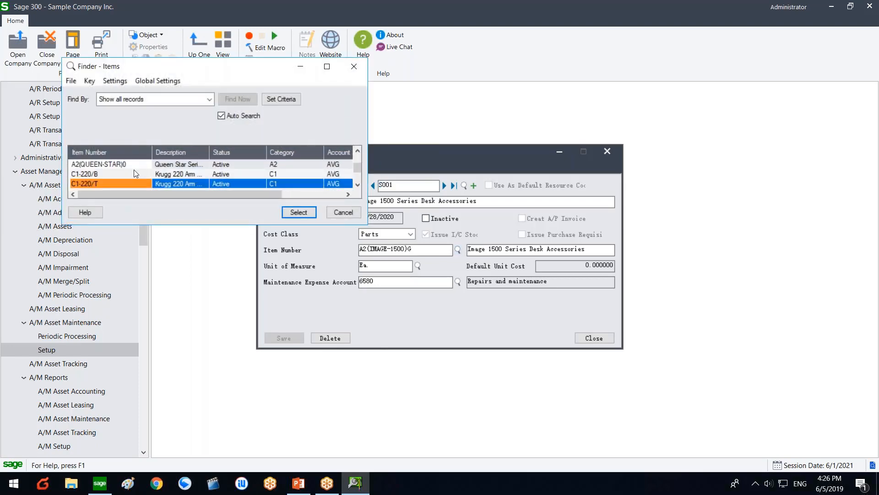
{"action": "left_click", "coordinate": [135, 172]}
{"action": "scroll", "coordinate": [135, 174], "scroll_direction": "down", "scroll_amount": 2}
Step: Browse the item list, close it with S001 unchanged, and move on to resource S003
{"action": "scroll", "coordinate": [133, 173], "scroll_direction": "up", "scroll_amount": 5}
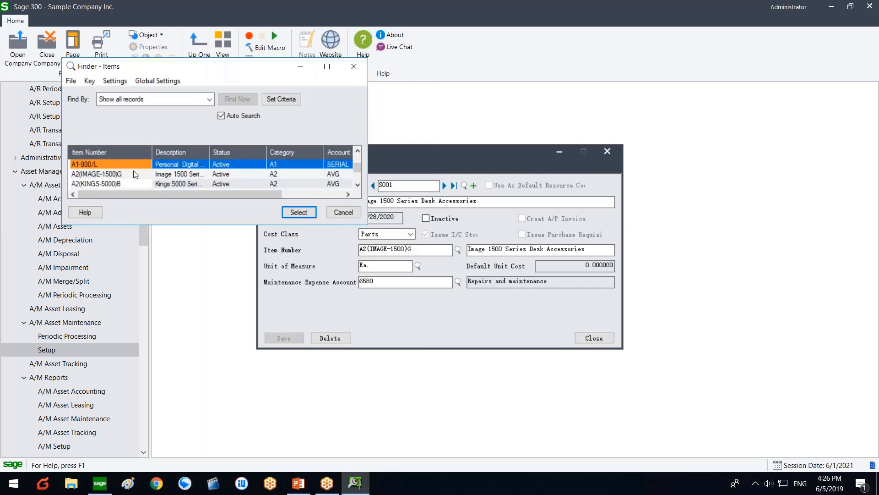
{"action": "scroll", "coordinate": [135, 173], "scroll_direction": "up", "scroll_amount": 8}
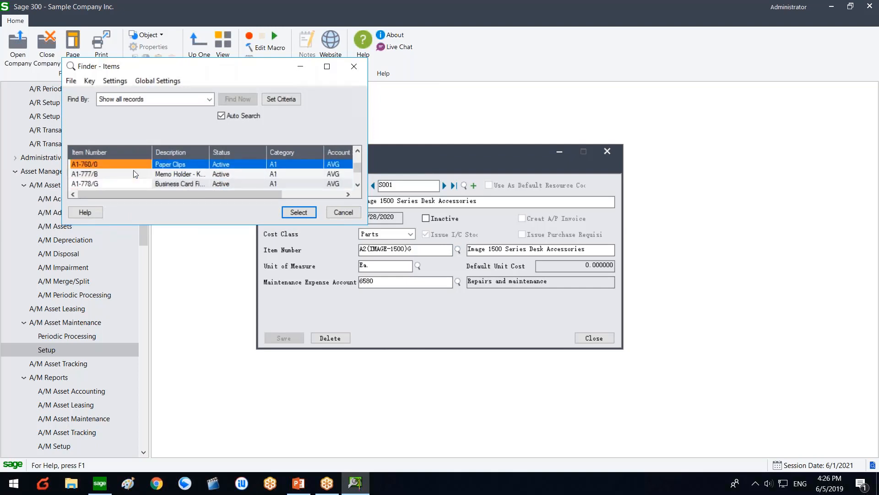
{"action": "scroll", "coordinate": [135, 172], "scroll_direction": "up", "scroll_amount": 8}
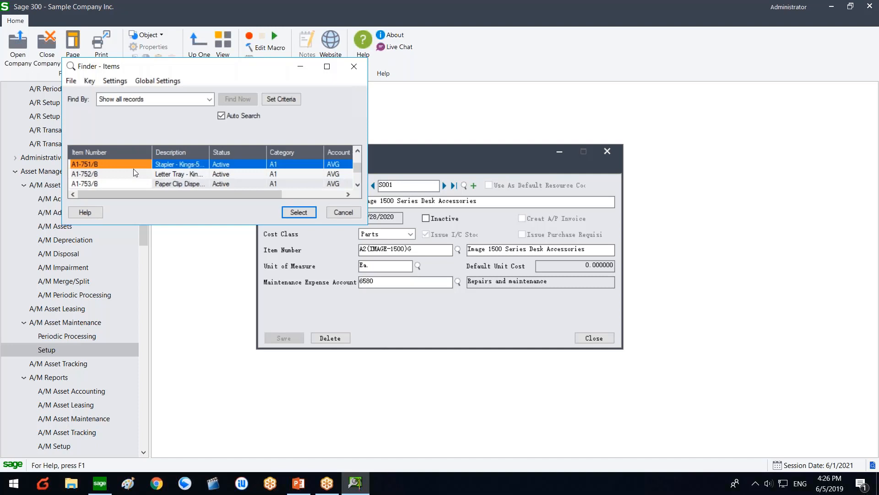
{"action": "scroll", "coordinate": [133, 172], "scroll_direction": "up", "scroll_amount": 5}
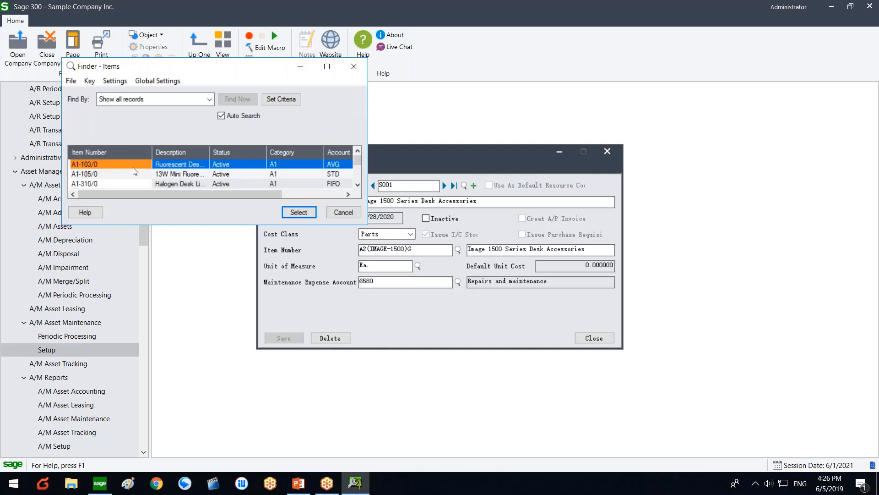
{"action": "scroll", "coordinate": [133, 174], "scroll_direction": "down", "scroll_amount": 8}
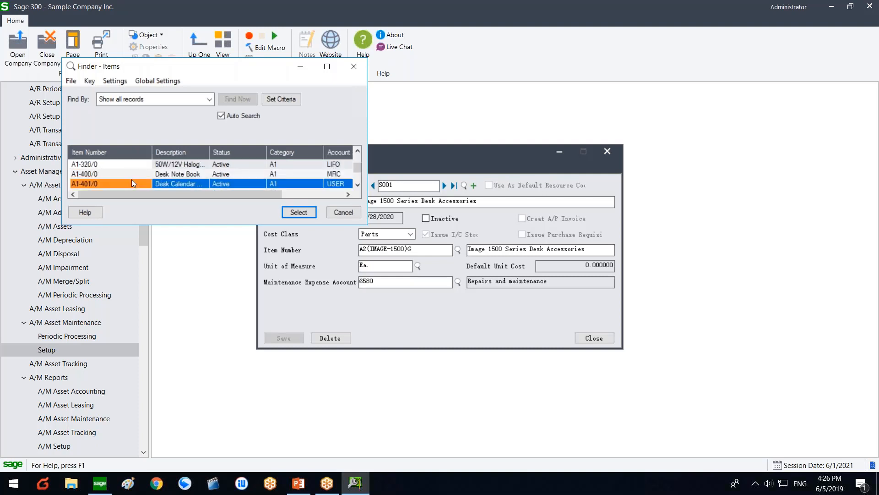
{"action": "scroll", "coordinate": [130, 178], "scroll_direction": "down", "scroll_amount": 2}
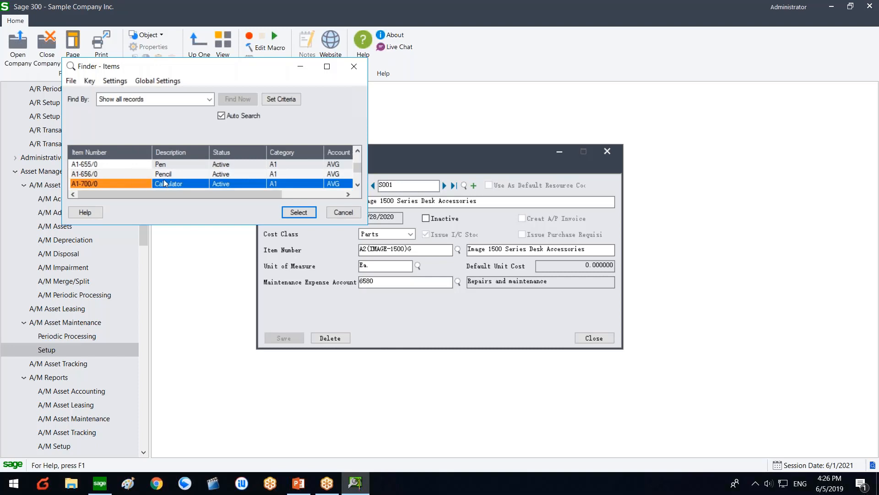
{"action": "left_click", "coordinate": [339, 210]}
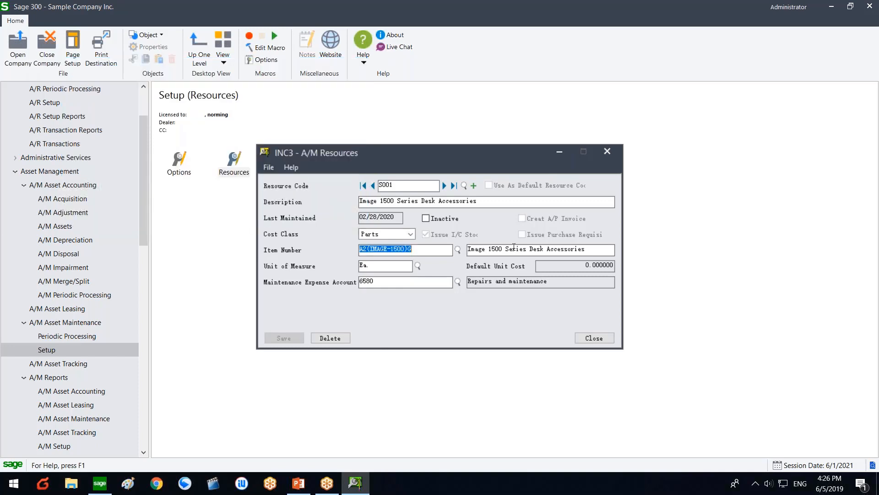
{"action": "left_click", "coordinate": [444, 186]}
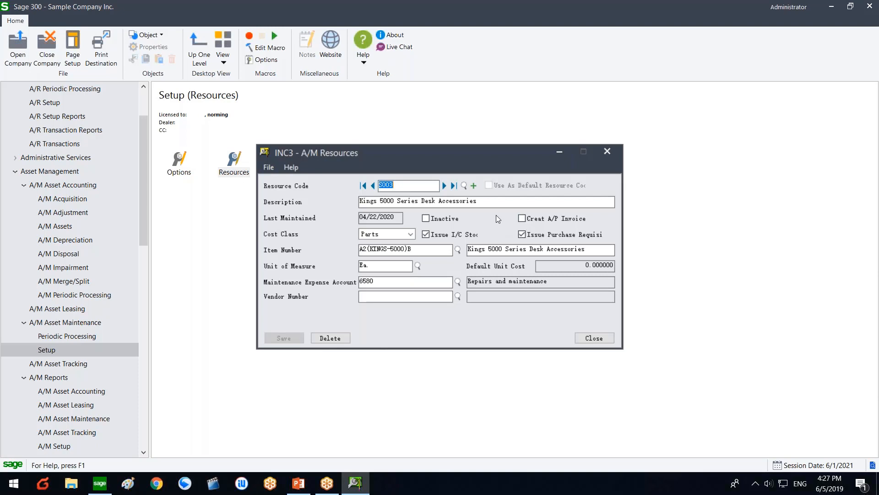
Step: Present PowerPoint slide 2's maintenance process flow diagram full screen, then return to Sage 300
{"action": "left_click", "coordinate": [298, 483]}
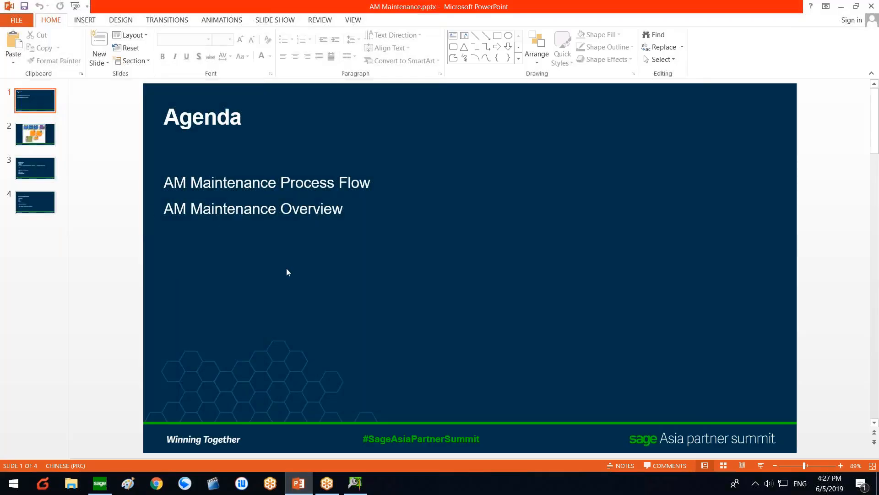
{"action": "left_click", "coordinate": [43, 140]}
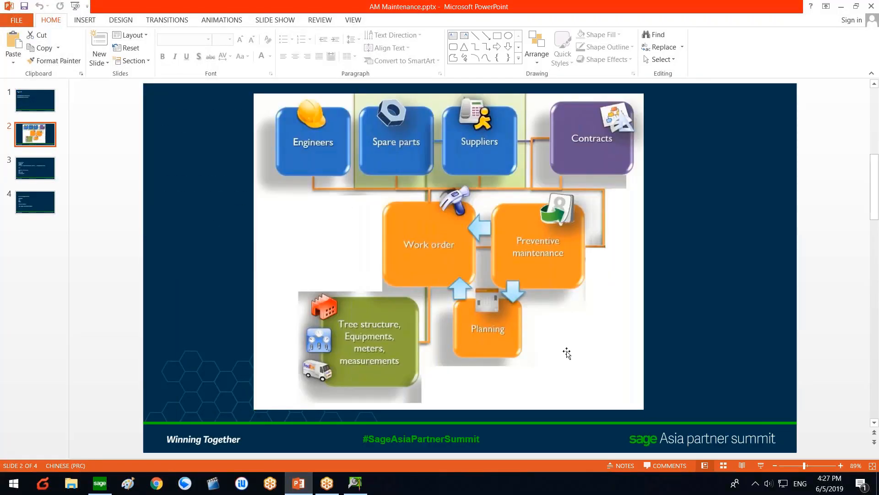
{"action": "left_click", "coordinate": [760, 465]}
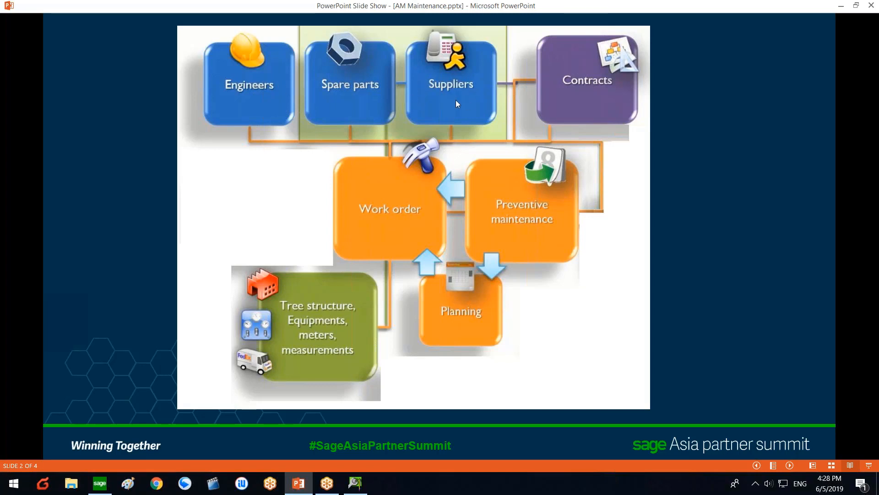
{"action": "key", "text": "Escape"}
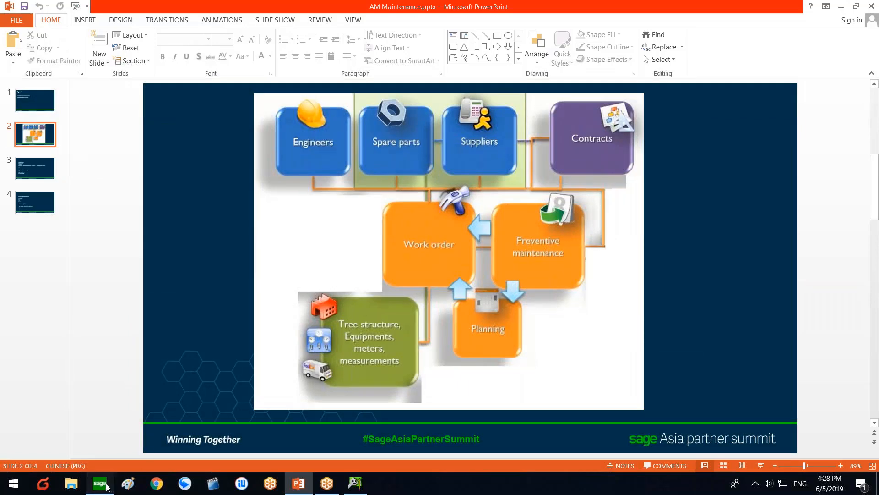
{"action": "left_click", "coordinate": [100, 484]}
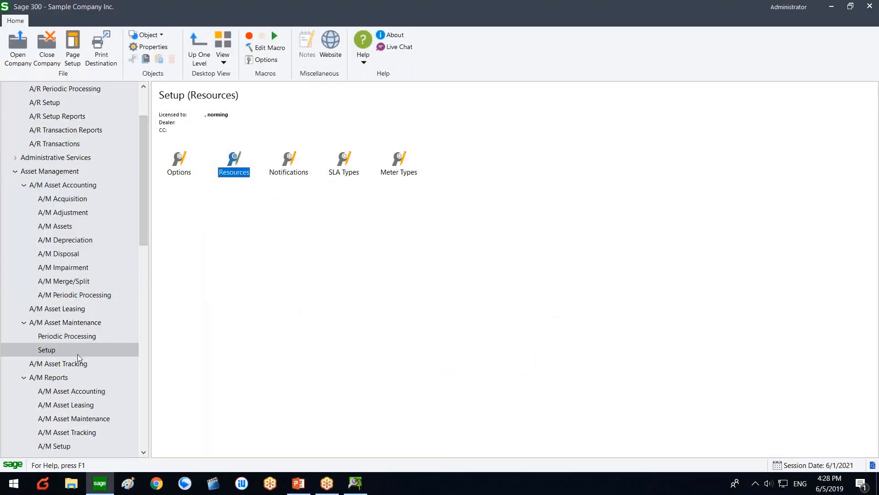
Step: Launch Maintenance Order from A/M Asset Maintenance and drop down its Order Type choices
{"action": "left_click", "coordinate": [89, 325]}
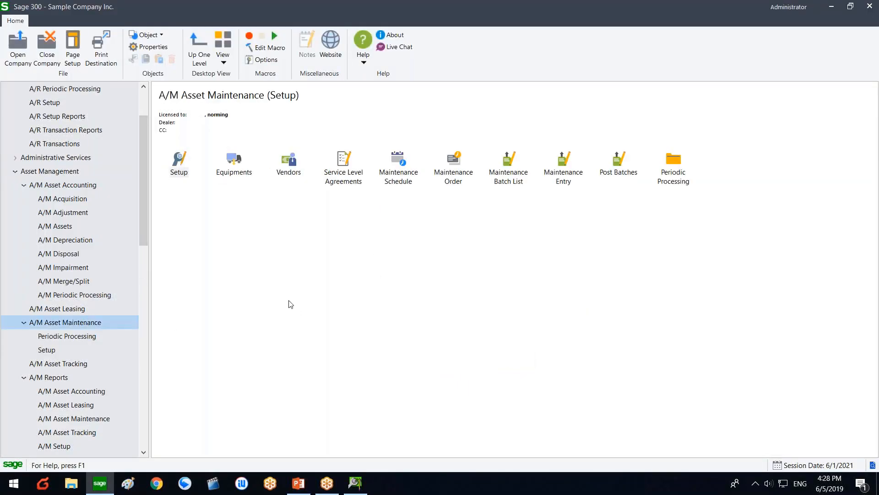
{"action": "left_click", "coordinate": [467, 176]}
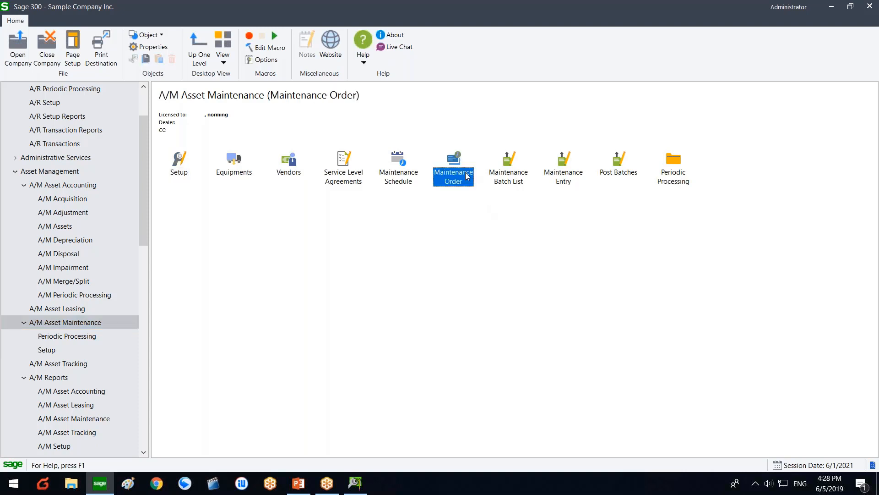
{"action": "double_click", "coordinate": [467, 176]}
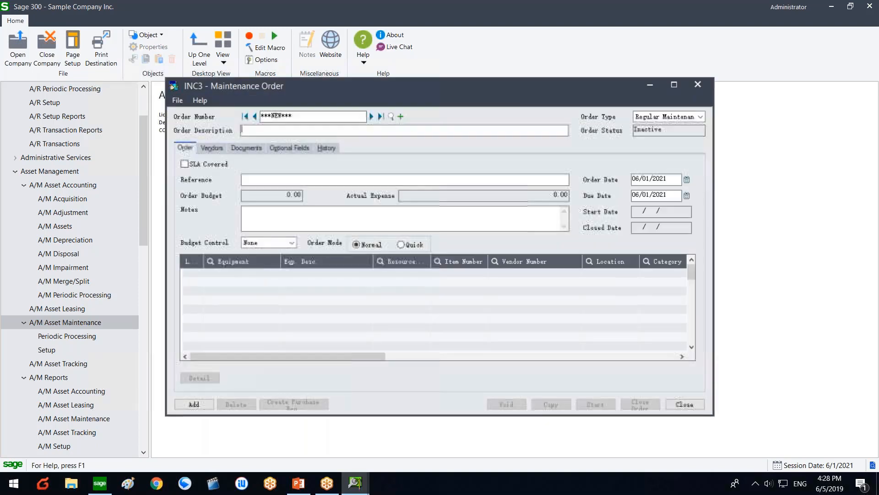
{"action": "left_click_drag", "start_coordinate": [496, 86], "coordinate": [444, 80]}
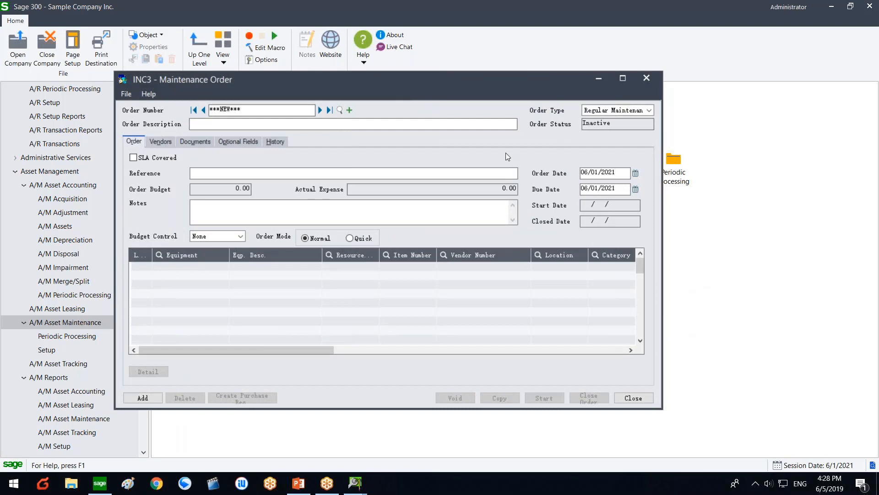
{"action": "left_click", "coordinate": [602, 111]}
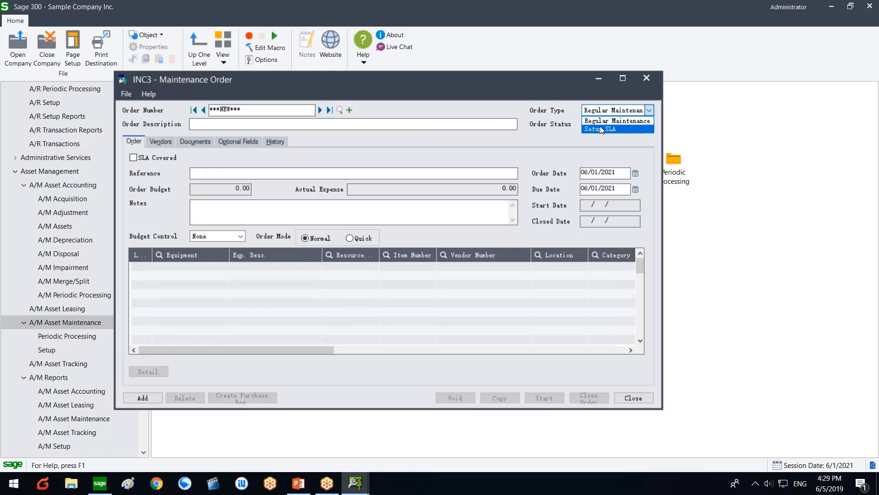
Step: Set the order type to Setup SLA with description 'SLA'
{"action": "left_click", "coordinate": [600, 128]}
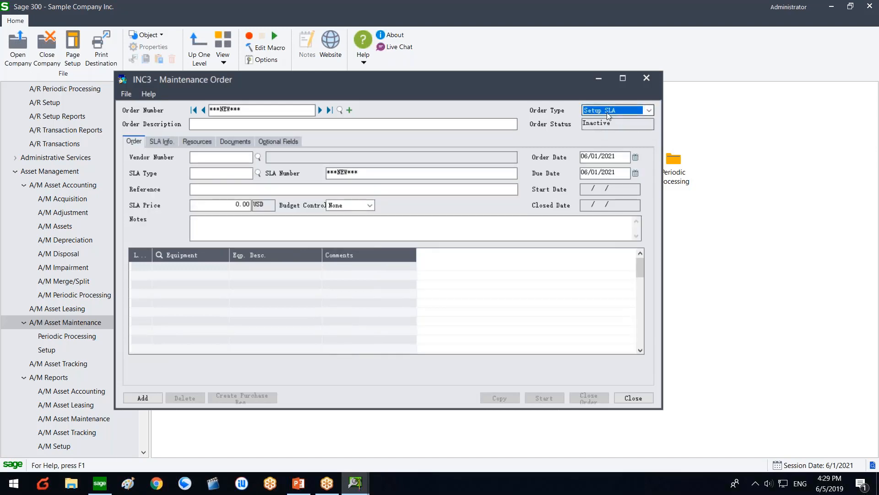
{"action": "left_click", "coordinate": [317, 125]}
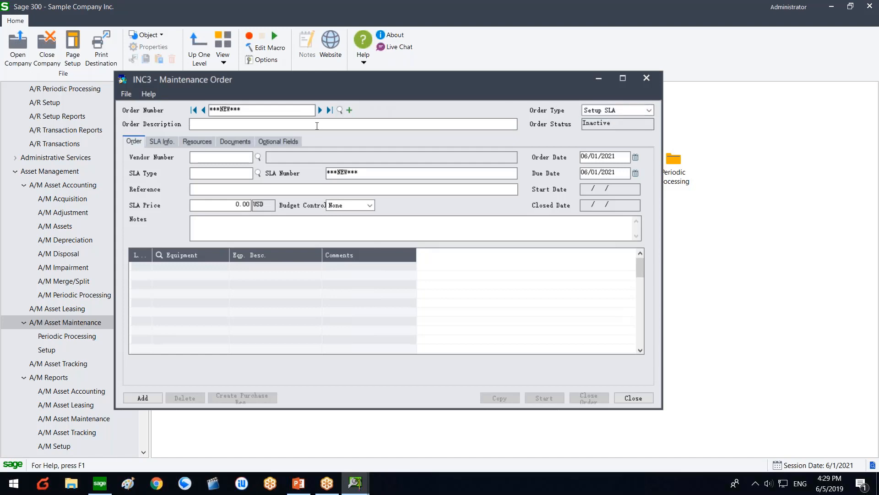
{"action": "type", "text": "SLA"}
Step: Choose vendor 1200 Chloride Systems and browse its SLA types, settling on 24H
{"action": "left_click", "coordinate": [258, 157]}
{"action": "double_click", "coordinate": [98, 164]}
{"action": "left_click", "coordinate": [258, 173]}
{"action": "left_click", "coordinate": [100, 172]}
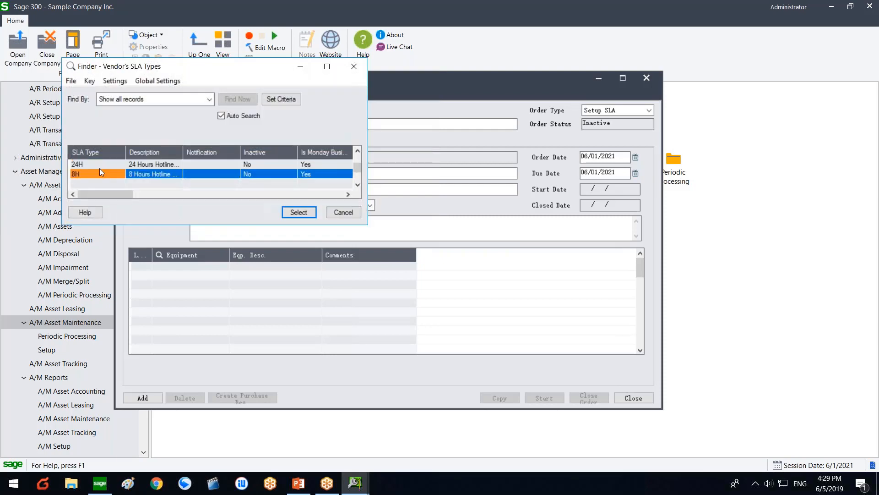
{"action": "key", "text": "Up"}
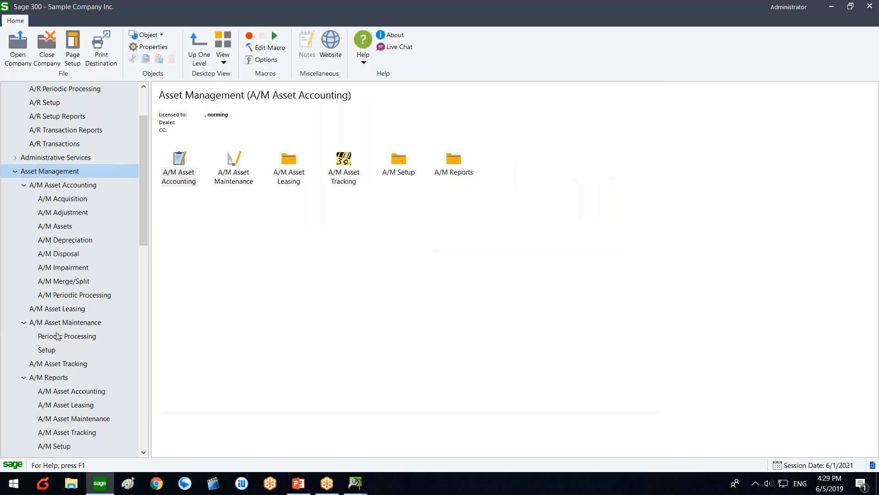
Step: Open A/M Setup > SLA Types and step through the 24H and 8H hotline service types
{"action": "left_click", "coordinate": [65, 322]}
{"action": "left_click", "coordinate": [175, 172]}
{"action": "double_click", "coordinate": [176, 172]}
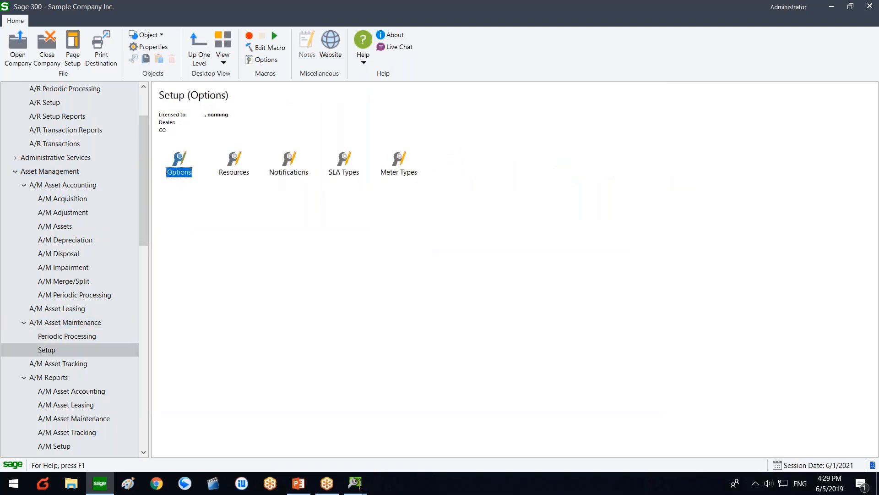
{"action": "double_click", "coordinate": [341, 161]}
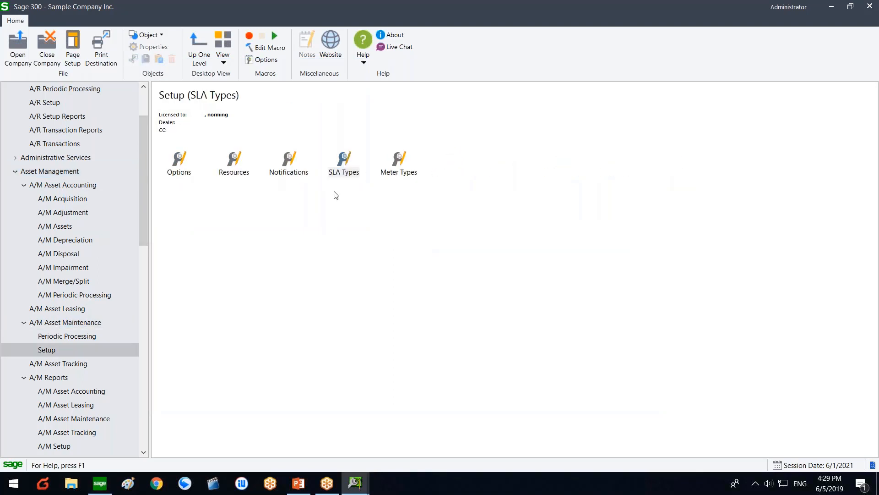
{"action": "left_click", "coordinate": [410, 138]}
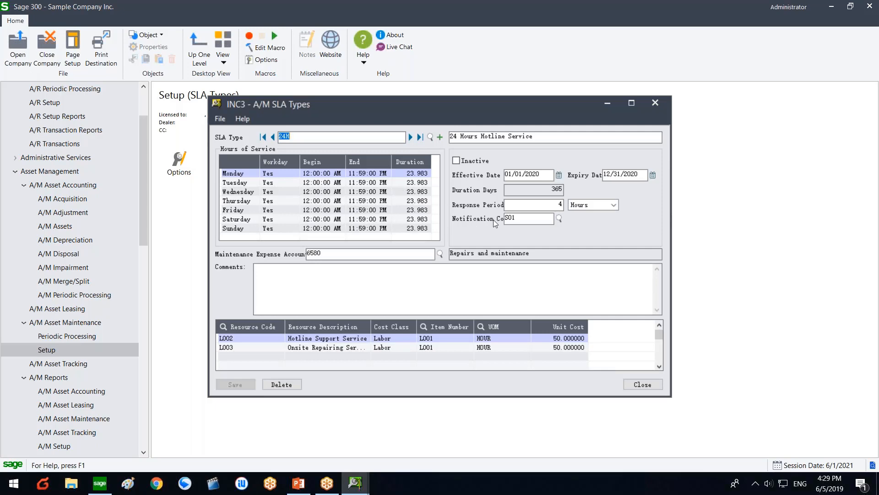
{"action": "left_click", "coordinate": [411, 138]}
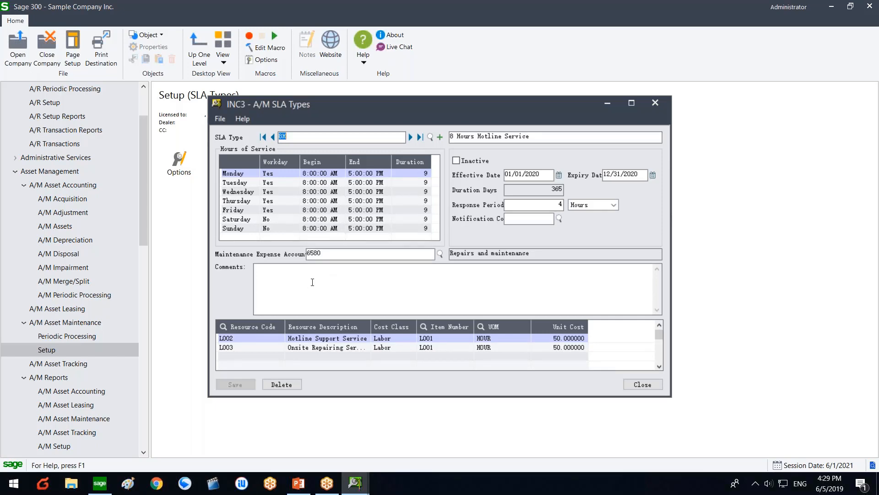
{"action": "left_click", "coordinate": [346, 286]}
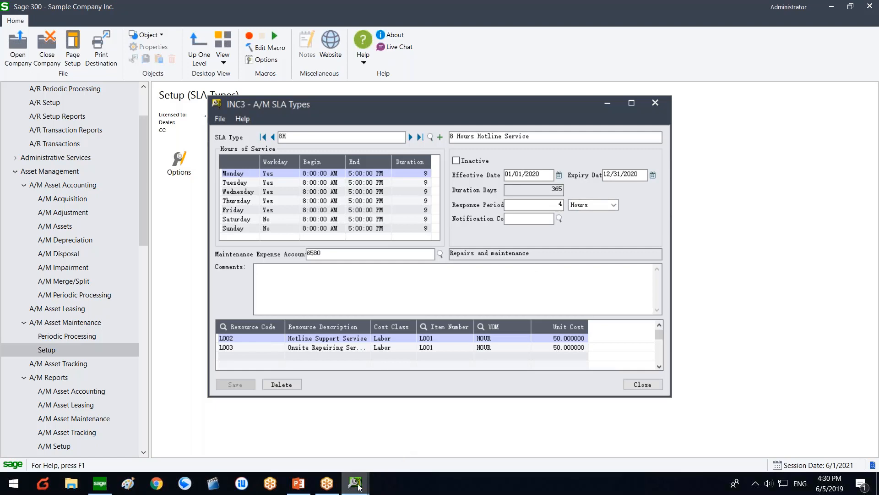
Step: Add equipment EQP-ADM-002, IBM Server, as line 1 of the order and view SLA Info
{"action": "mouse_move", "coordinate": [355, 483]}
{"action": "left_click", "coordinate": [382, 400]}
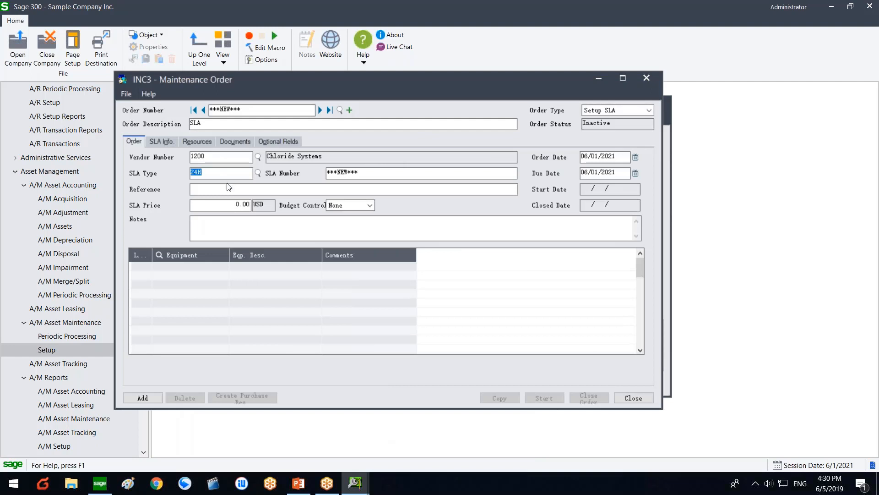
{"action": "left_click", "coordinate": [220, 263]}
{"action": "left_click", "coordinate": [224, 266]}
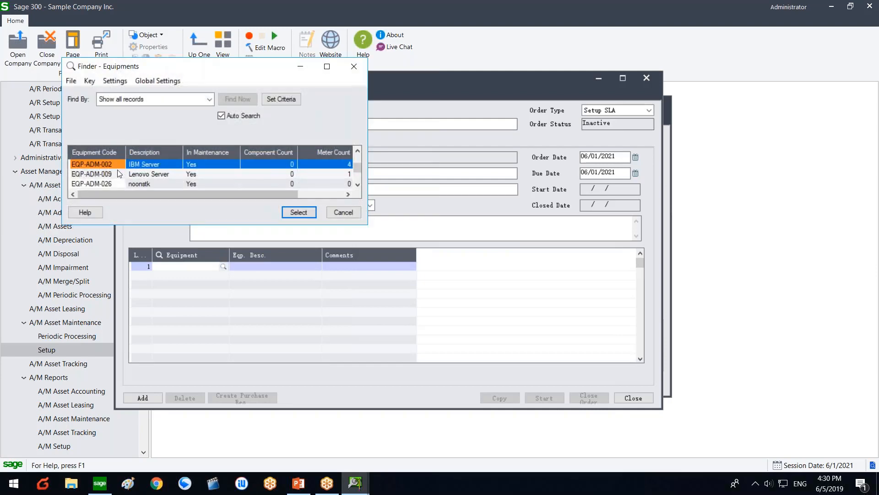
{"action": "double_click", "coordinate": [110, 165]}
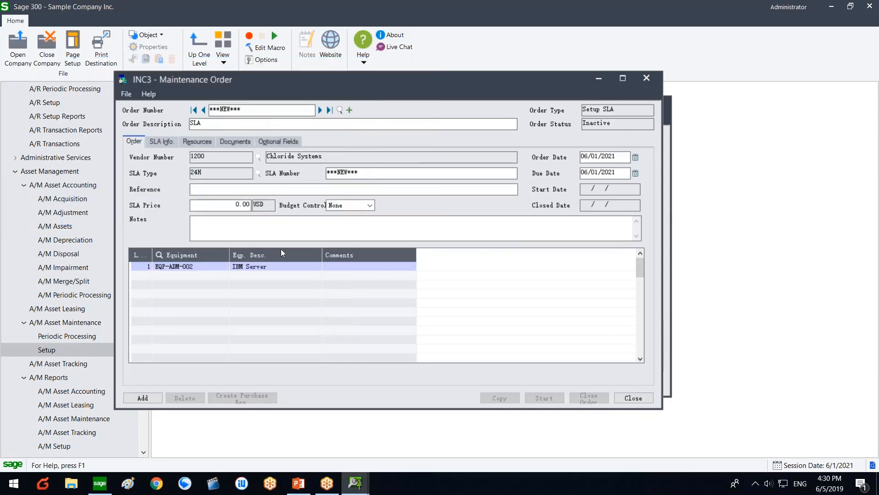
{"action": "left_click", "coordinate": [275, 268]}
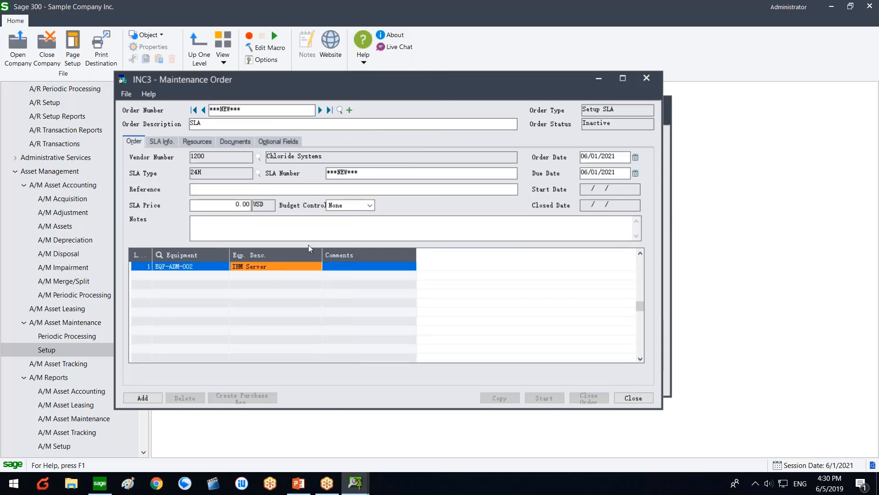
{"action": "left_click", "coordinate": [328, 236]}
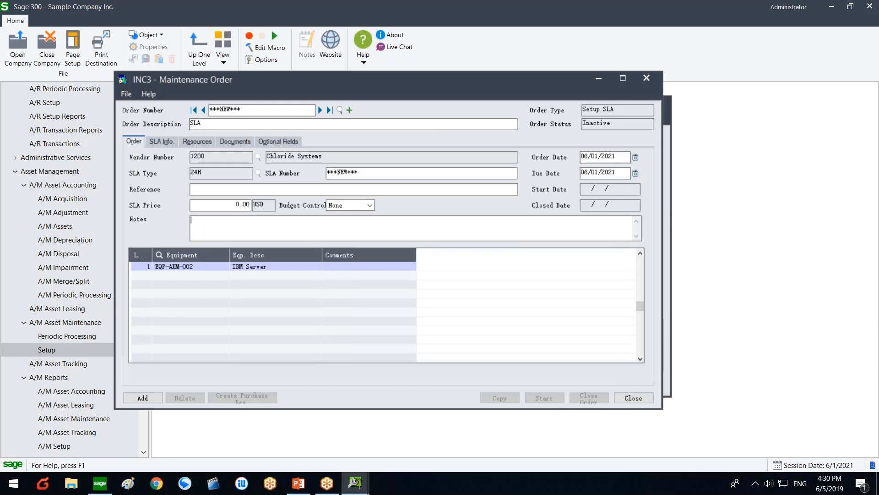
{"action": "left_click", "coordinate": [164, 143]}
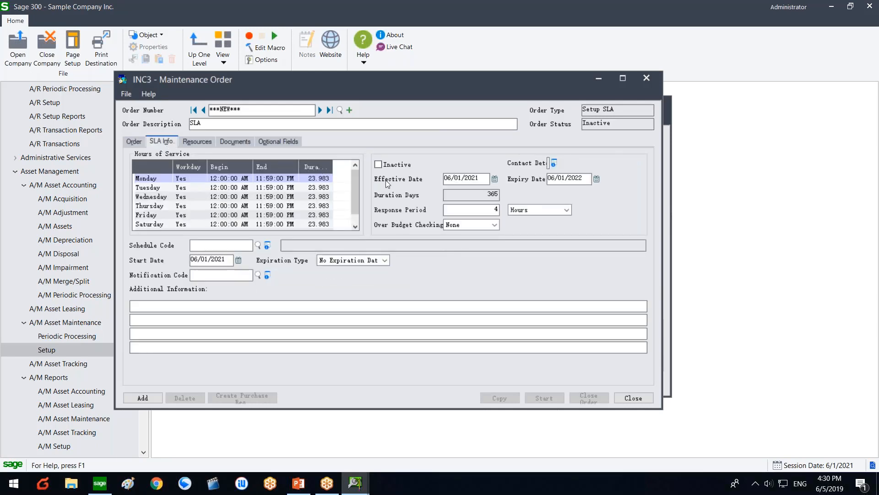
Step: Select the 06/01/2021 effective date, then view the L002 and L003 resource lines
{"action": "left_click_drag", "start_coordinate": [463, 179], "coordinate": [438, 179]}
{"action": "left_click_drag", "start_coordinate": [480, 179], "coordinate": [439, 177]}
{"action": "left_click", "coordinate": [202, 141]}
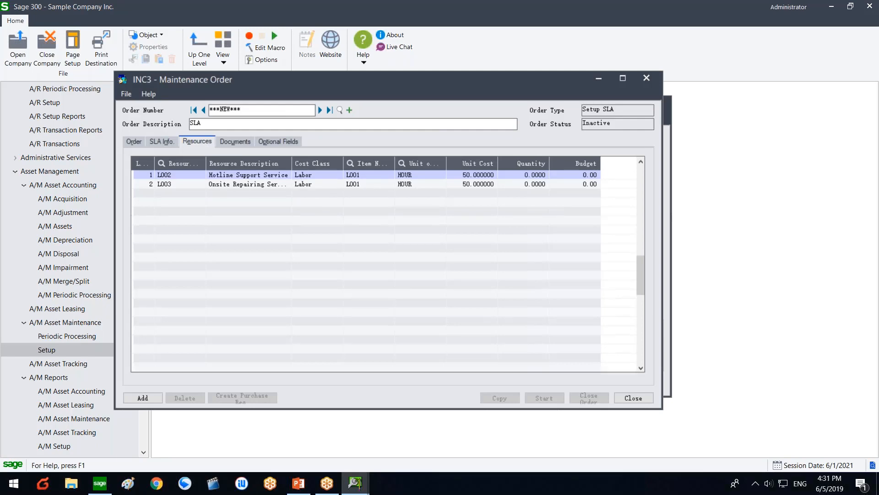
Step: Enter quantity 100 for L003 Onsite Repairing Service, then check the Documents and Optional Fields tabs
{"action": "double_click", "coordinate": [292, 161]}
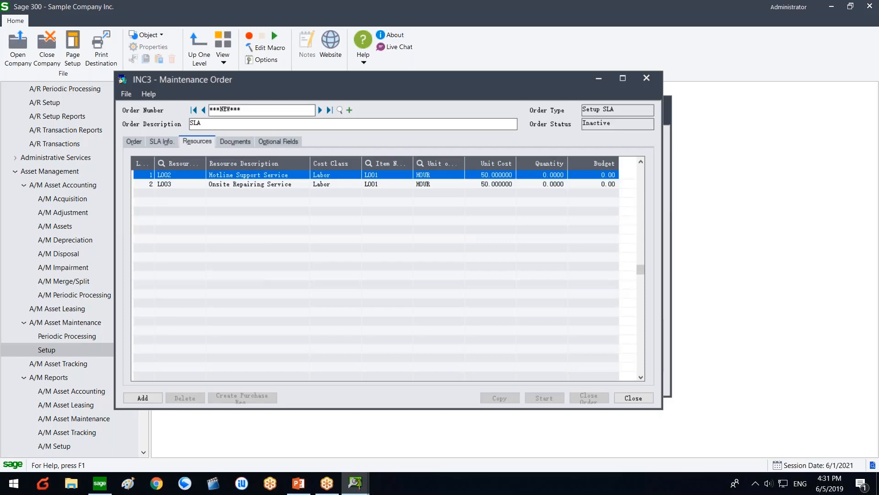
{"action": "left_click", "coordinate": [277, 183]}
{"action": "left_click", "coordinate": [285, 178]}
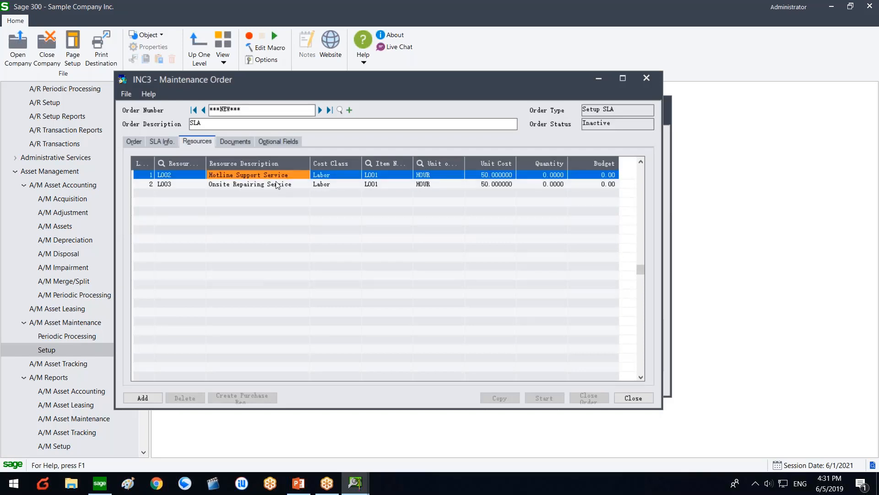
{"action": "left_click", "coordinate": [276, 181]}
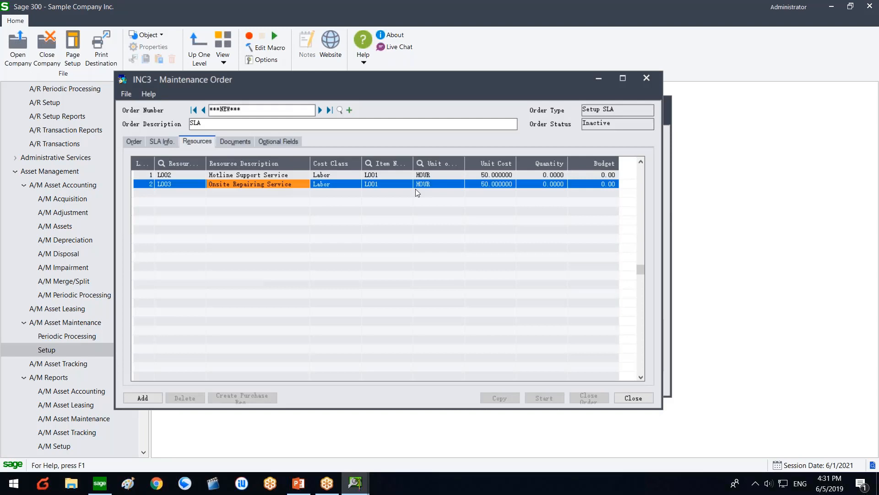
{"action": "left_click", "coordinate": [489, 184]}
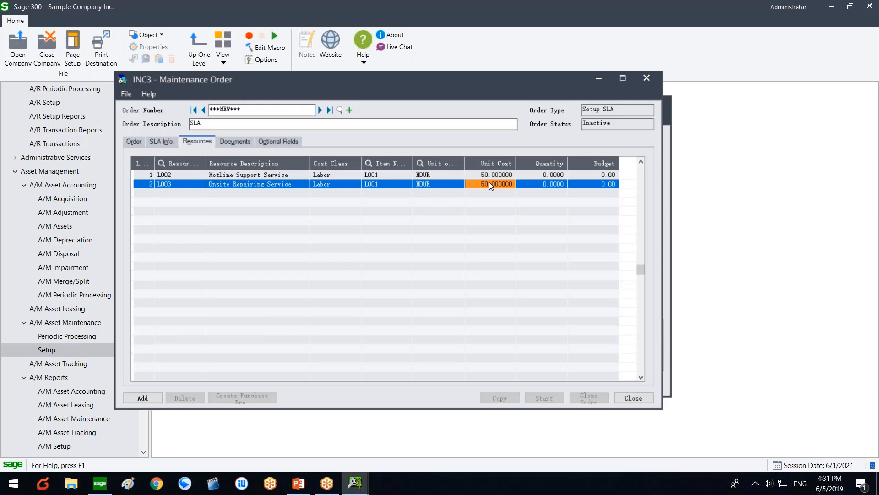
{"action": "left_click", "coordinate": [543, 185]}
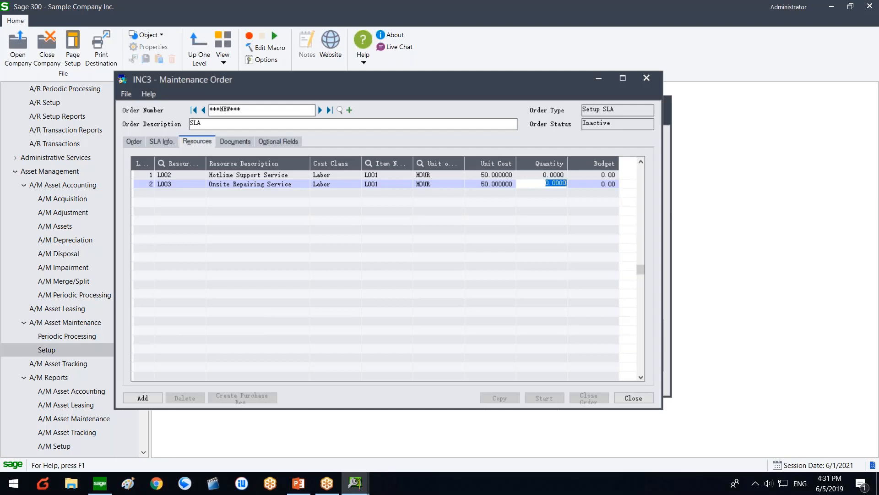
{"action": "type", "text": "100"}
{"action": "key", "text": "Return"}
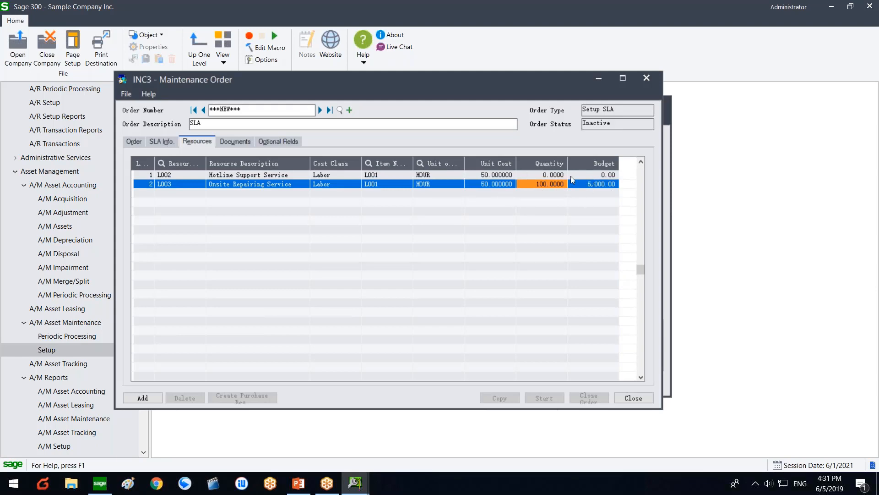
{"action": "left_click", "coordinate": [235, 141]}
{"action": "left_click", "coordinate": [284, 141]}
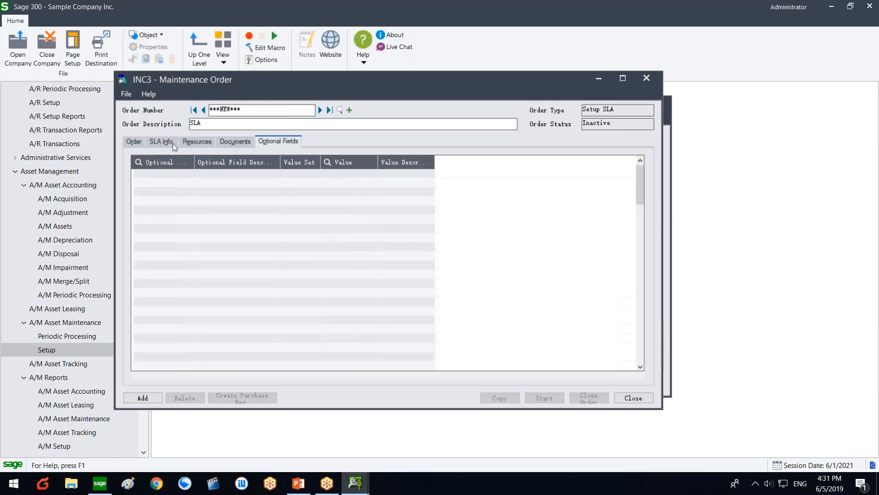
Step: Review the Documents and Optional Fields tabs, then add the Setup SLA order
{"action": "left_click", "coordinate": [228, 142]}
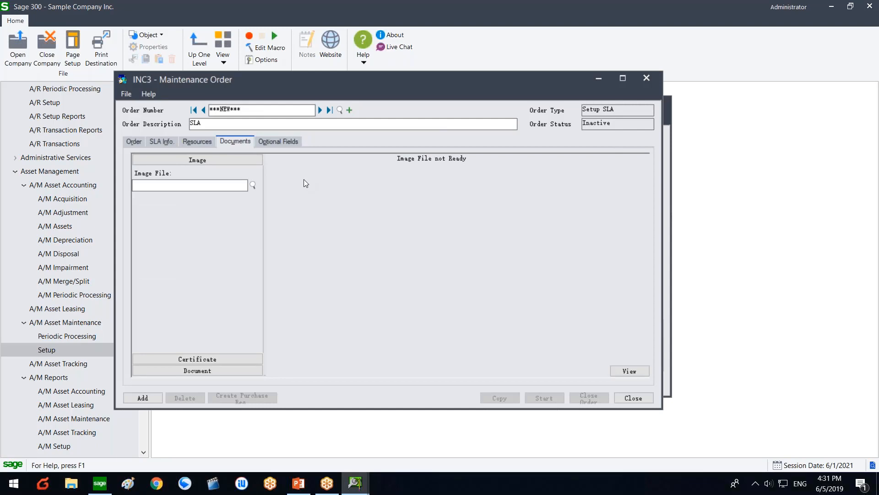
{"action": "left_click", "coordinate": [284, 142]}
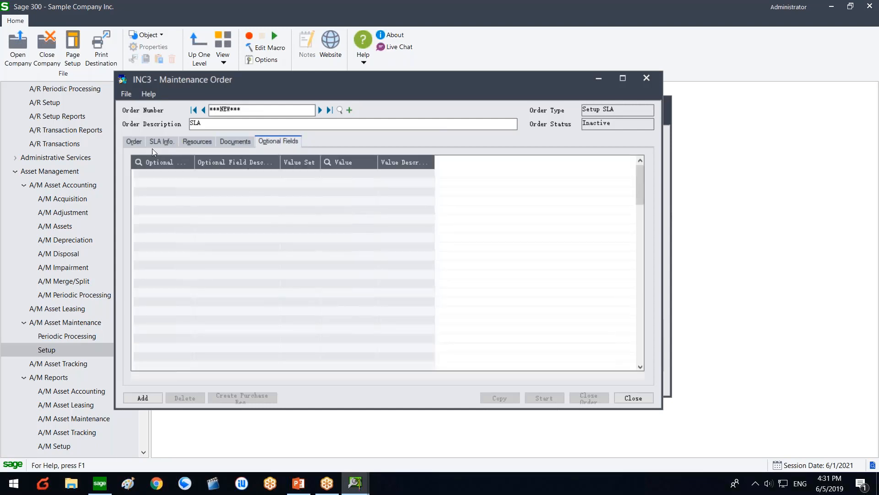
{"action": "left_click", "coordinate": [135, 142]}
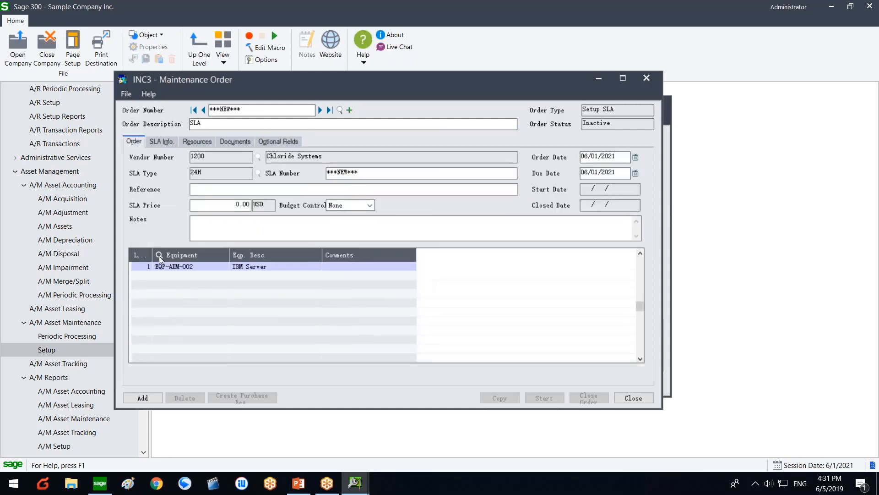
{"action": "left_click", "coordinate": [143, 397]}
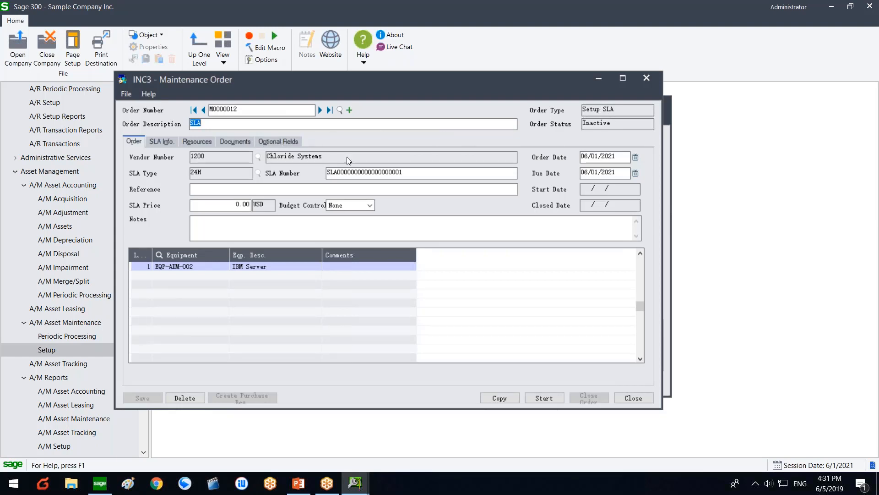
Step: Enter 100,000.00 USD as the SLA Price and save the order
{"action": "left_click", "coordinate": [284, 190]}
{"action": "type", "text": "000"}
{"action": "key", "text": "Tab"}
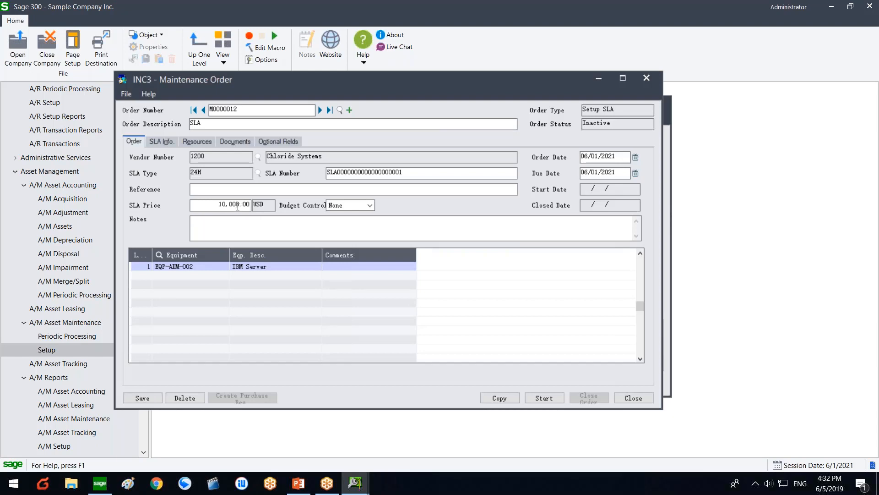
{"action": "type", "text": "0"}
{"action": "left_click", "coordinate": [216, 204]}
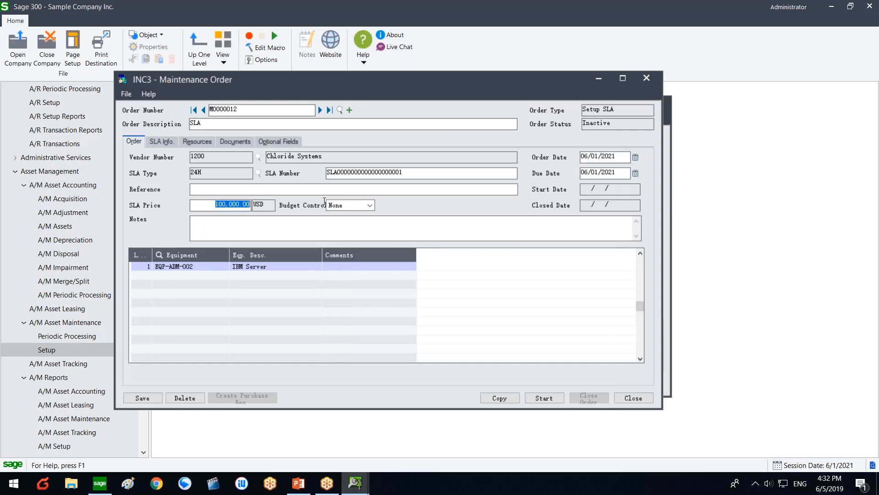
{"action": "left_click", "coordinate": [221, 207]}
{"action": "left_click_drag", "start_coordinate": [214, 205], "coordinate": [290, 205]}
{"action": "left_click", "coordinate": [214, 206]}
{"action": "double_click", "coordinate": [219, 203]}
{"action": "left_click", "coordinate": [158, 396]}
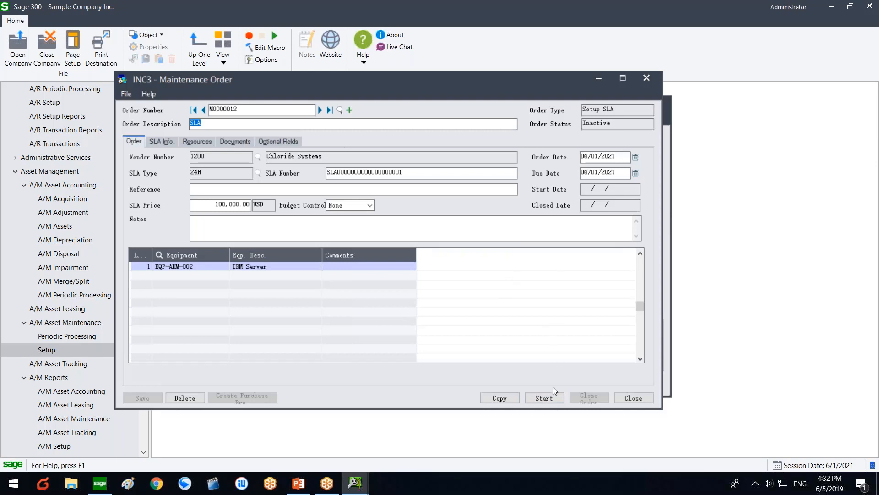
Step: Try starting the maintenance order, clearing the equipment-assigned messages, until a duplicate SLA number error appears
{"action": "left_click", "coordinate": [545, 397]}
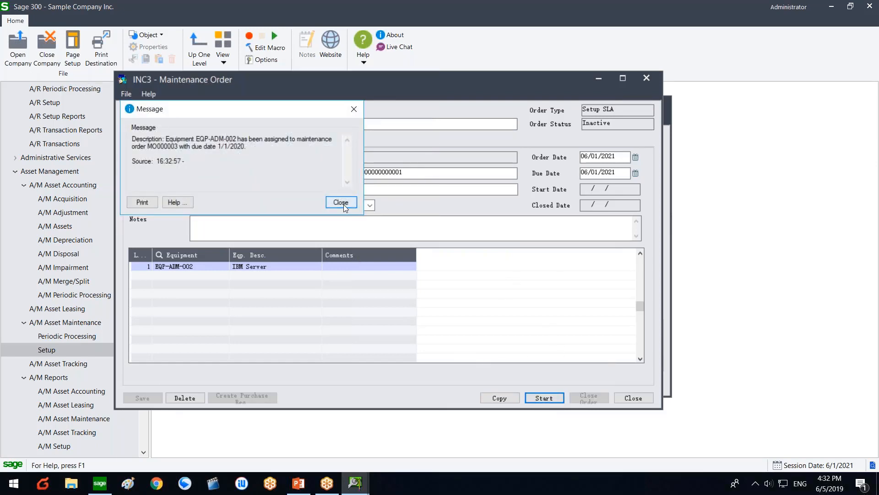
{"action": "left_click", "coordinate": [342, 201]}
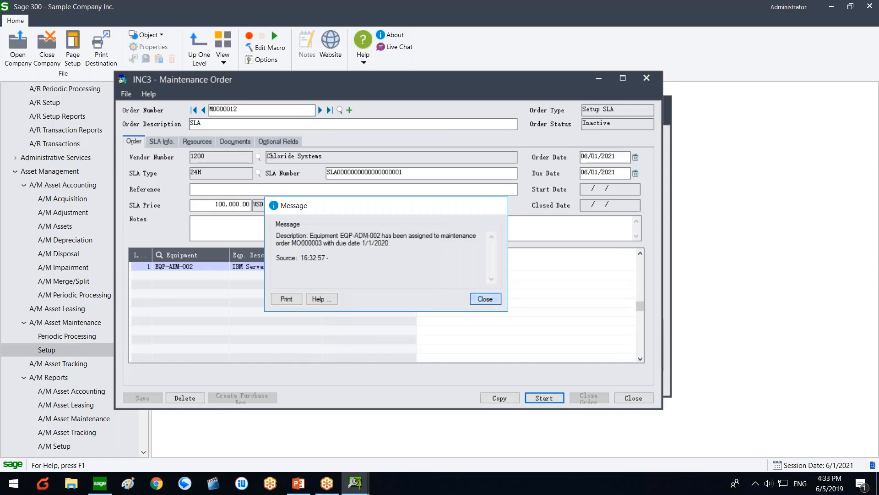
{"action": "left_click", "coordinate": [490, 300]}
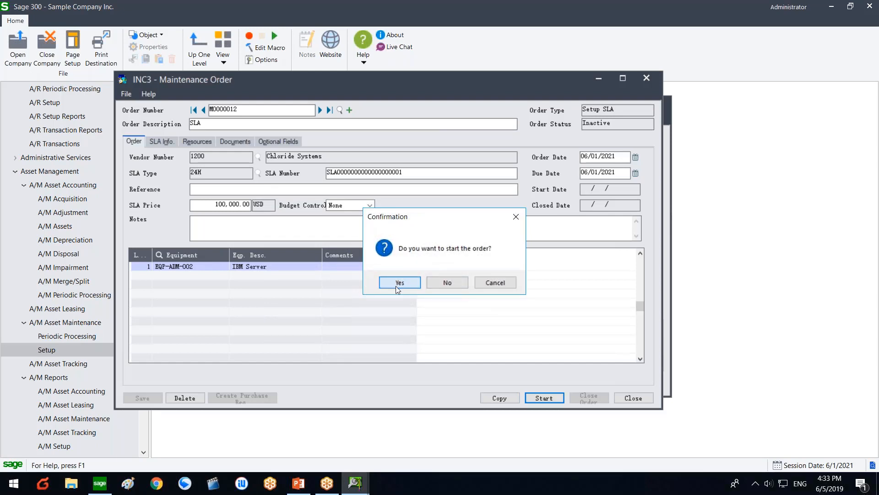
{"action": "left_click", "coordinate": [397, 284]}
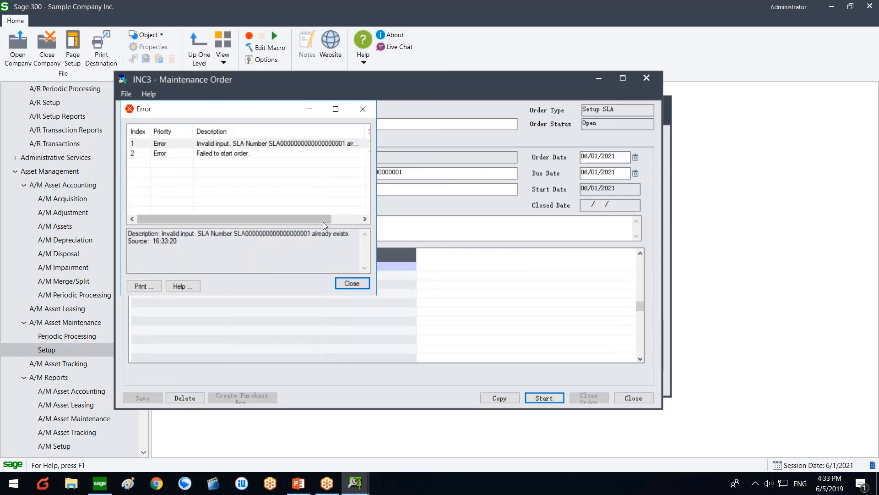
{"action": "left_click", "coordinate": [351, 283]}
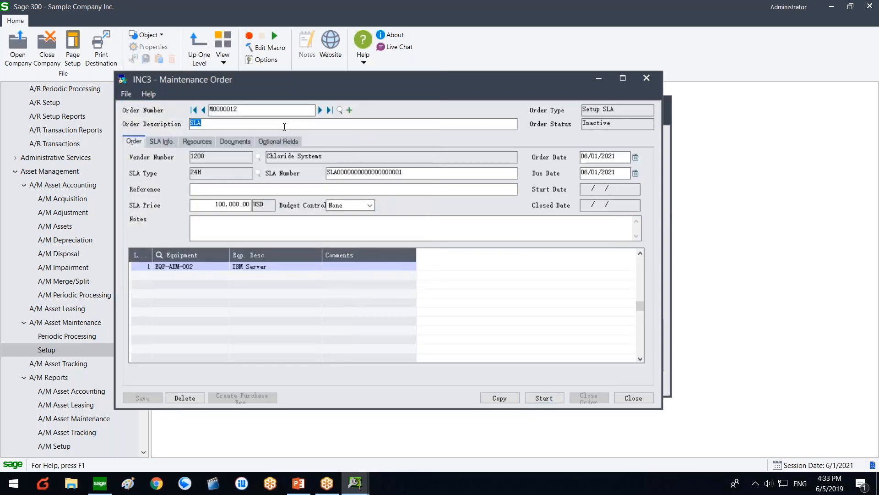
Step: Change the SLA number's last digit to 2 and retry; the duplicate SLA error appears again
{"action": "left_click", "coordinate": [351, 153]}
{"action": "key", "text": "BackSpace"}
{"action": "type", "text": "2"}
{"action": "left_click", "coordinate": [536, 398]}
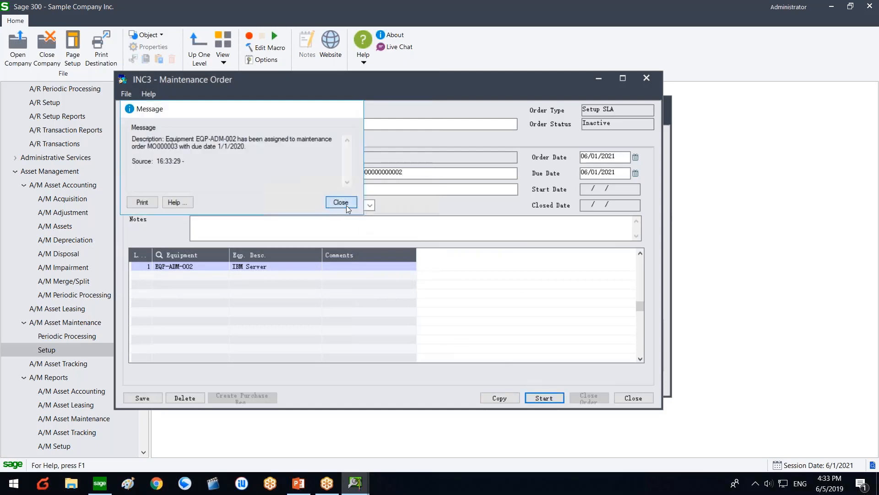
{"action": "left_click", "coordinate": [346, 206]}
{"action": "left_click", "coordinate": [397, 282]}
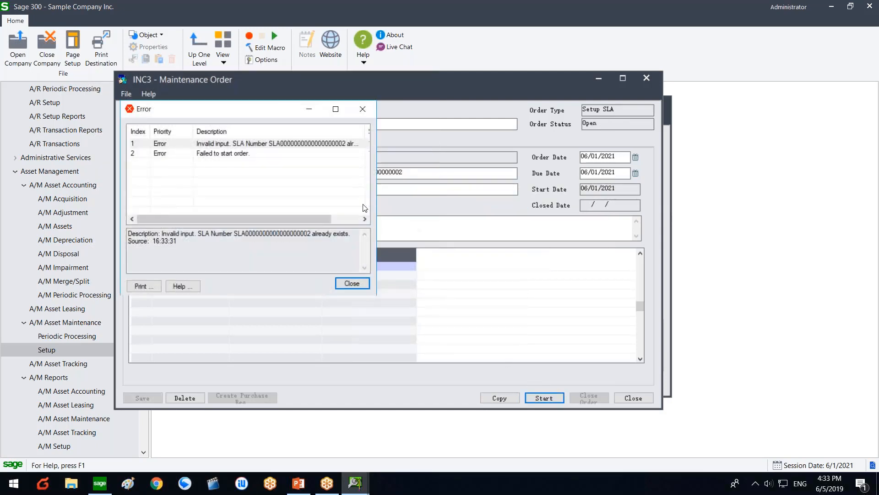
{"action": "left_click", "coordinate": [401, 281]}
Step: Change the SLA number ending to 111, start the order as Open, and close the form
{"action": "left_click_drag", "start_coordinate": [392, 173], "coordinate": [418, 173]}
{"action": "type", "text": "111"}
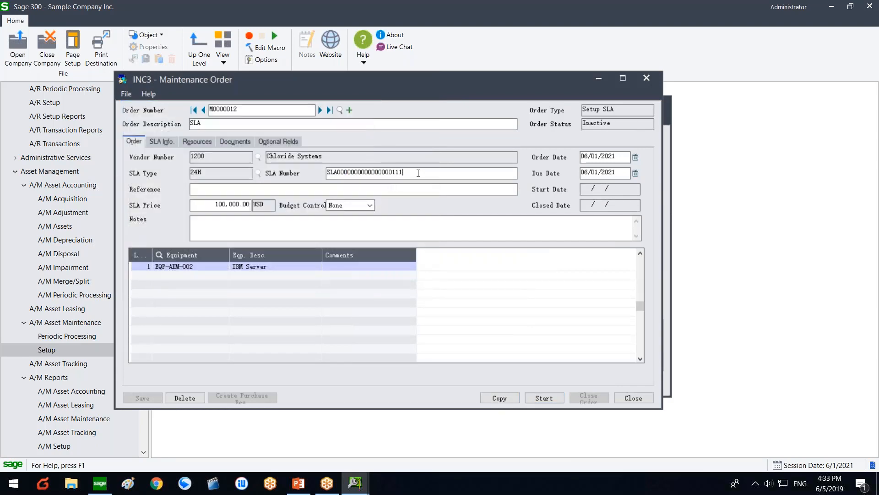
{"action": "left_click", "coordinate": [544, 398]}
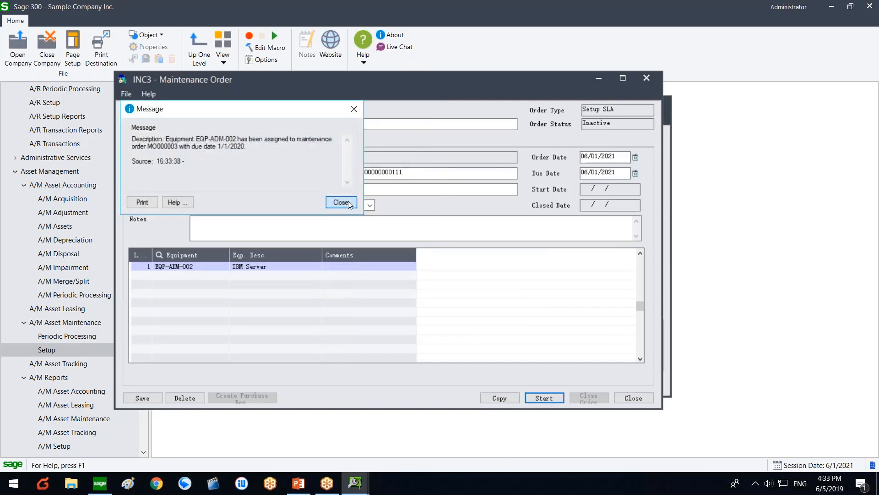
{"action": "left_click", "coordinate": [348, 201]}
{"action": "left_click", "coordinate": [403, 281]}
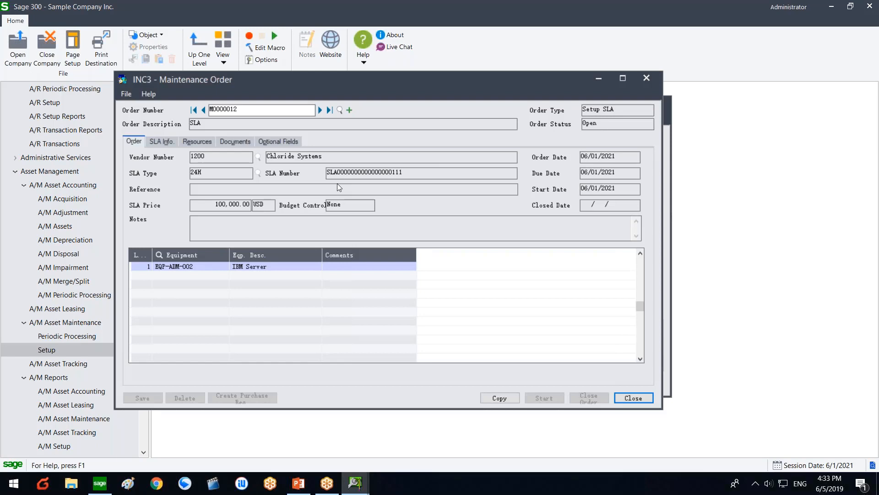
{"action": "left_click", "coordinate": [647, 78]}
Step: Close the SLA window and open A/M Asset Maintenance > Maintenance Entry
{"action": "left_click", "coordinate": [655, 103]}
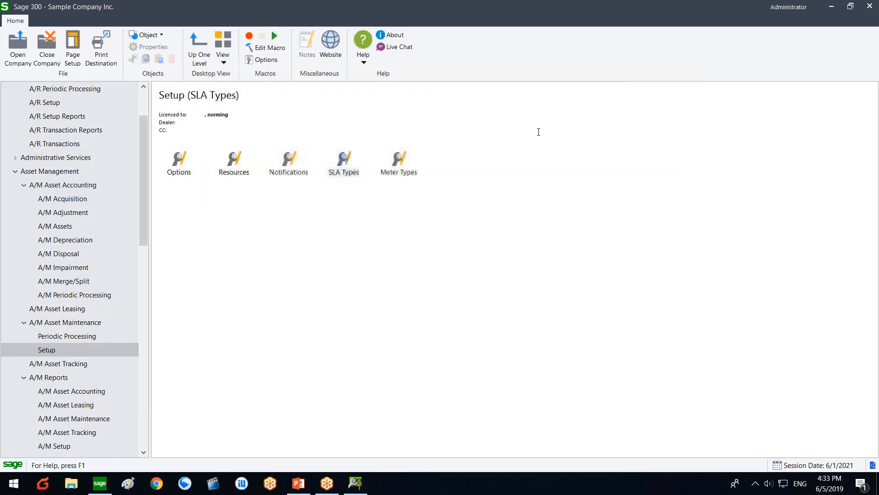
{"action": "left_click", "coordinate": [54, 322]}
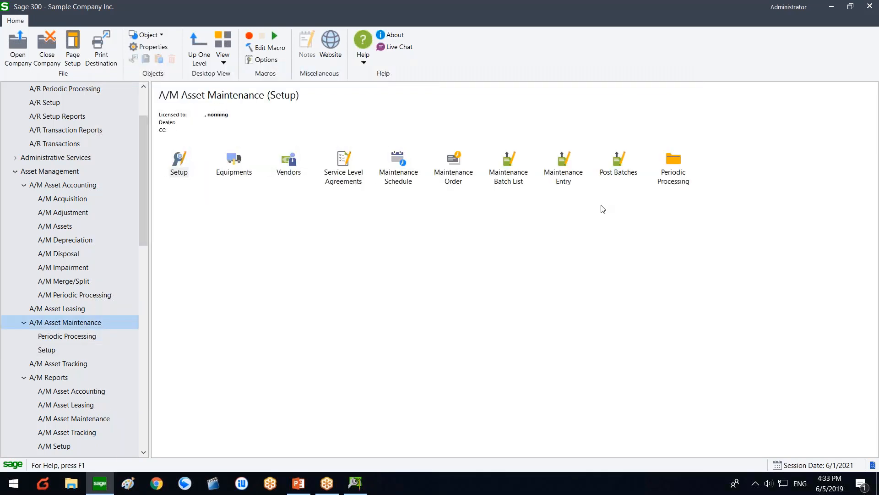
{"action": "left_click", "coordinate": [570, 183]}
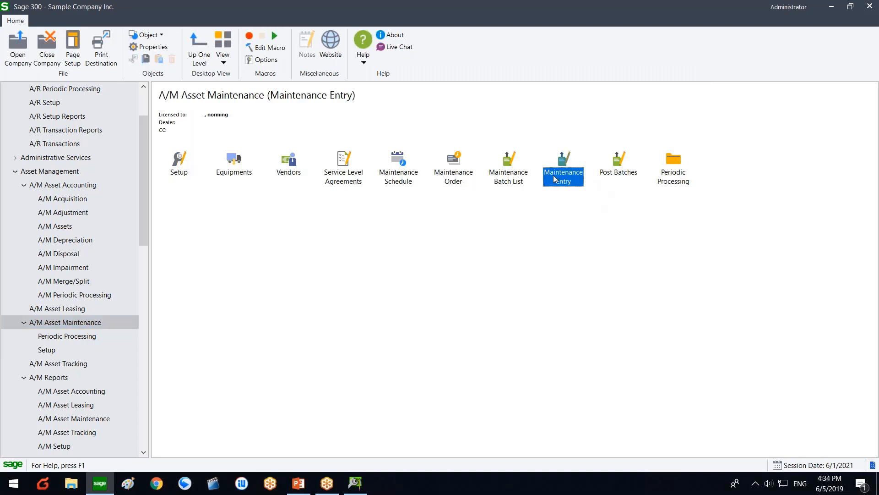
{"action": "double_click", "coordinate": [553, 175]}
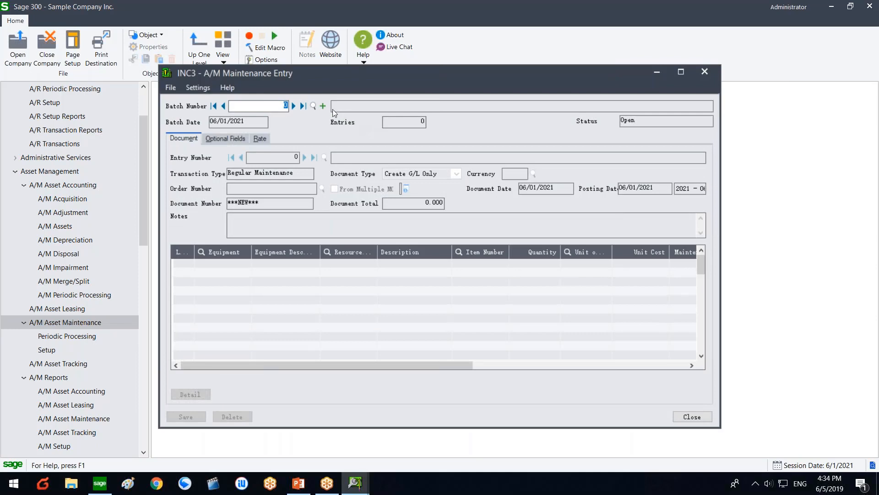
Step: Create batch 6 described 'payment for annual sla' and copy that description into entry 1
{"action": "left_click", "coordinate": [323, 106]}
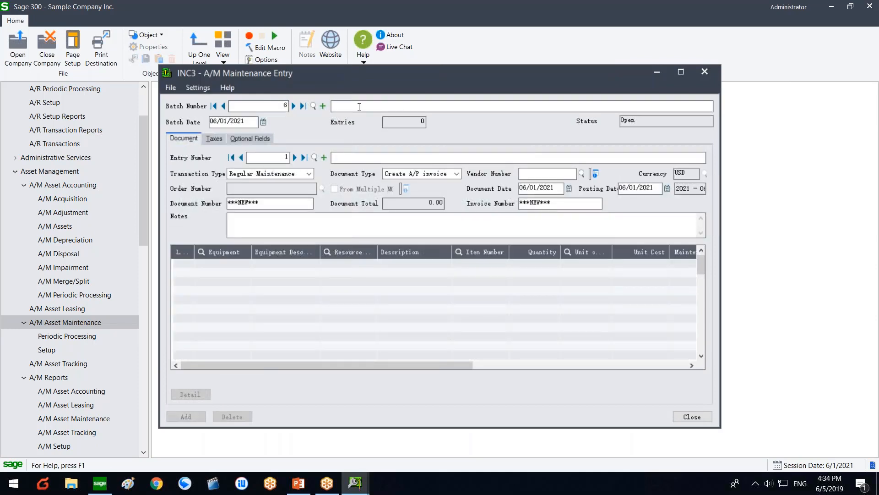
{"action": "left_click", "coordinate": [359, 106]}
{"action": "type", "text": "payment for annual sla"}
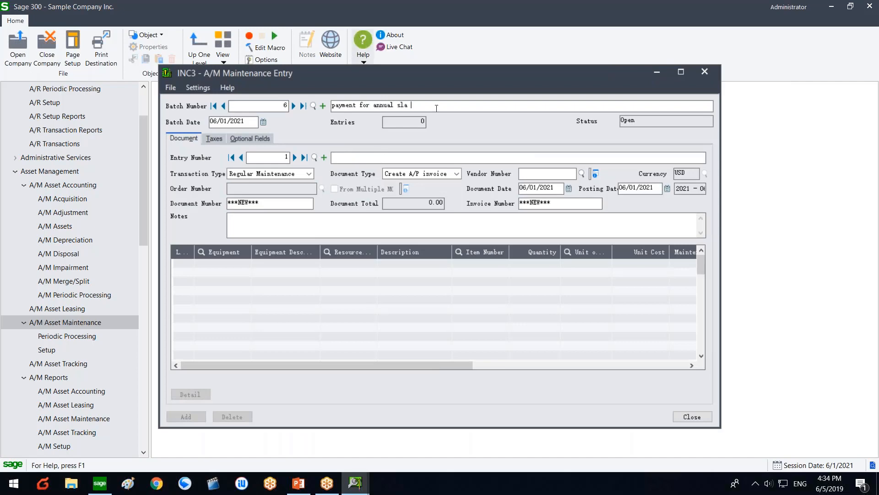
{"action": "left_click_drag", "start_coordinate": [436, 106], "coordinate": [118, 91]}
{"action": "key", "text": "ctrl+c"}
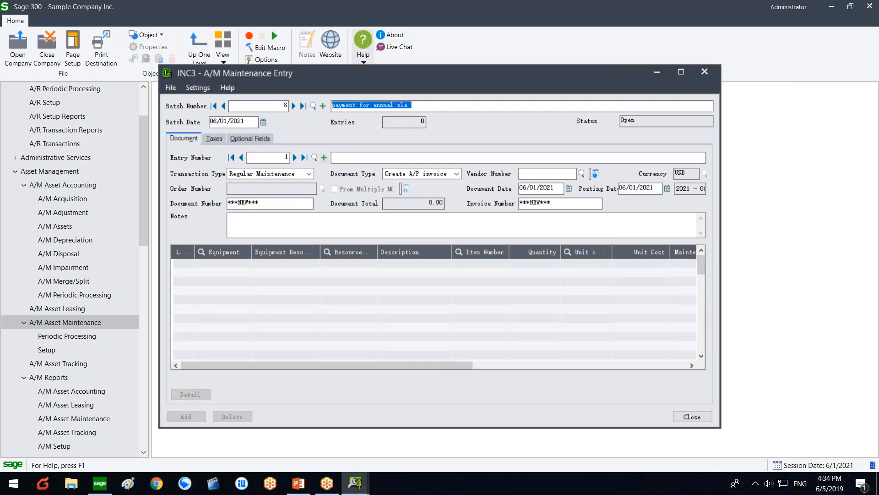
{"action": "left_click", "coordinate": [339, 157]}
{"action": "key", "text": "ctrl+v"}
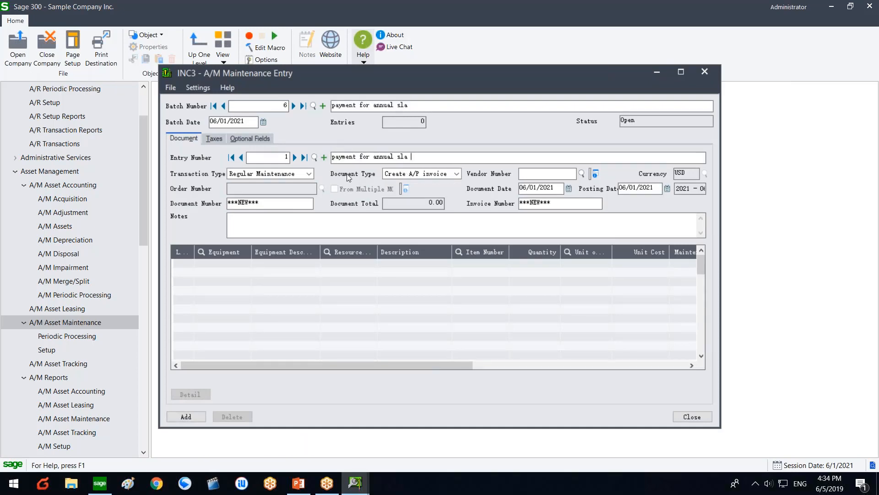
{"action": "left_click", "coordinate": [300, 174]}
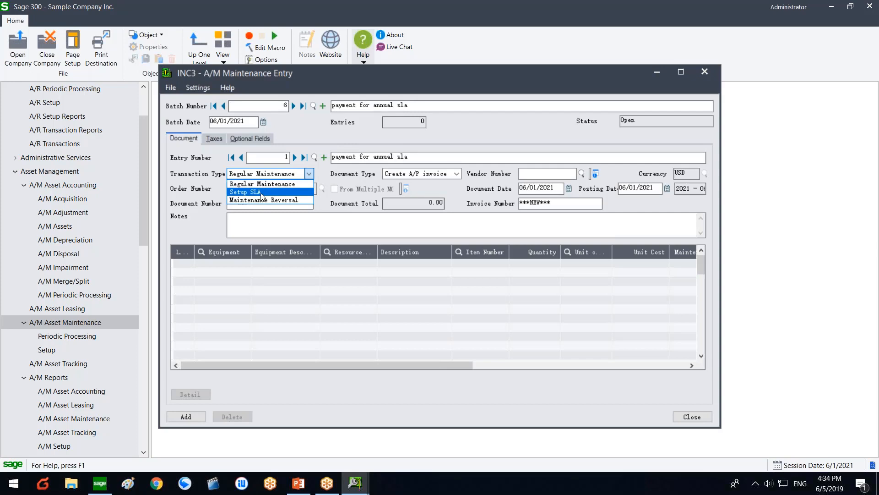
Step: Make entry 1 a Setup SLA transaction for vendor 1200 and load order MO000012 (108,250.00)
{"action": "left_click", "coordinate": [262, 192]}
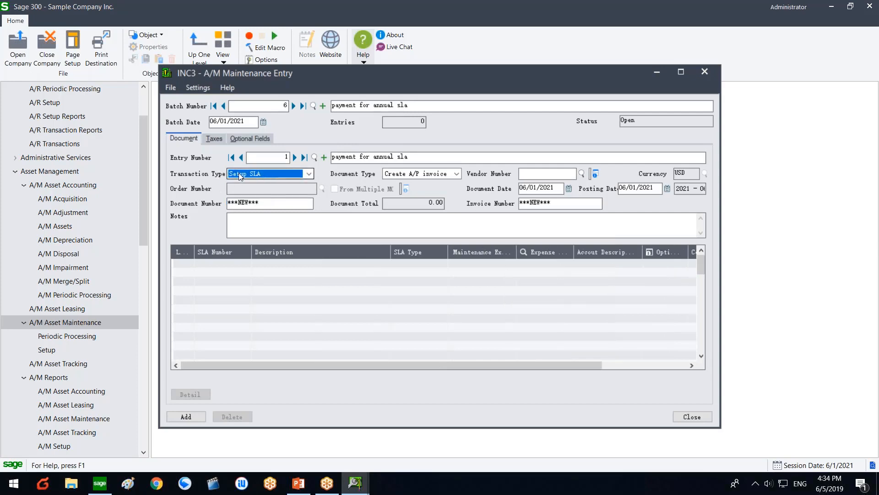
{"action": "left_click", "coordinate": [582, 173]}
{"action": "double_click", "coordinate": [142, 167]}
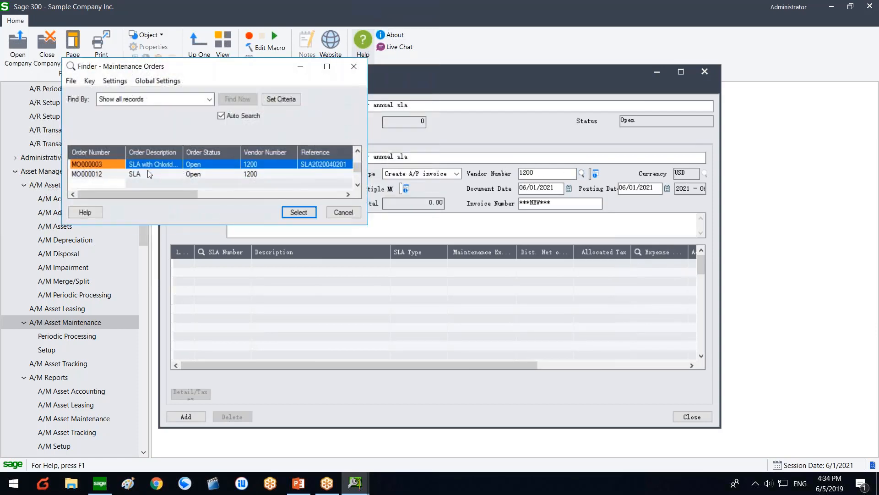
{"action": "left_click", "coordinate": [115, 174]}
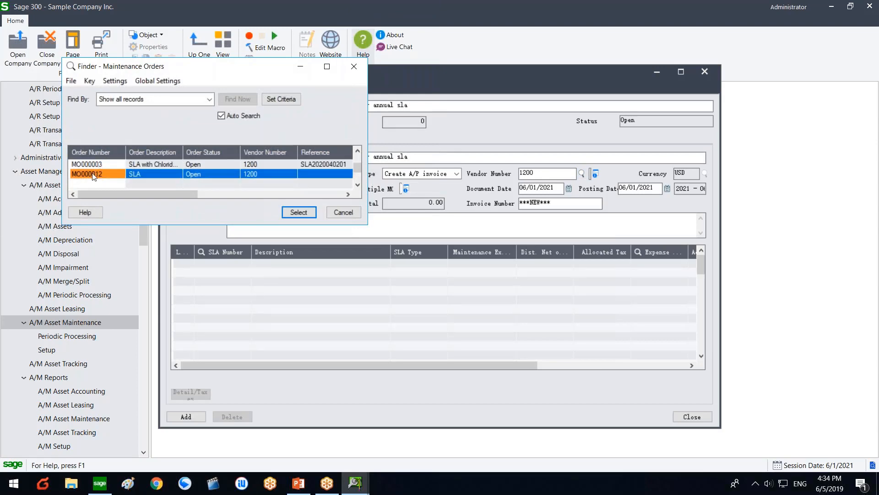
{"action": "double_click", "coordinate": [94, 174]}
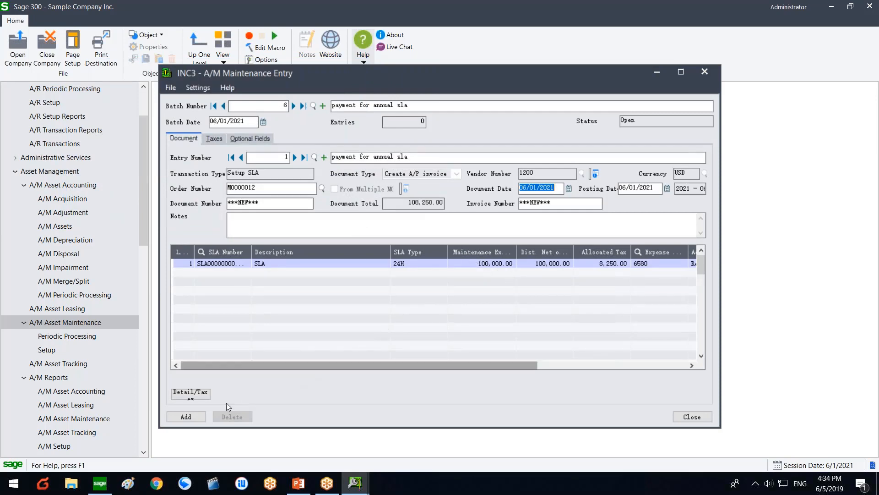
{"action": "left_click_drag", "start_coordinate": [373, 78], "coordinate": [313, 74]}
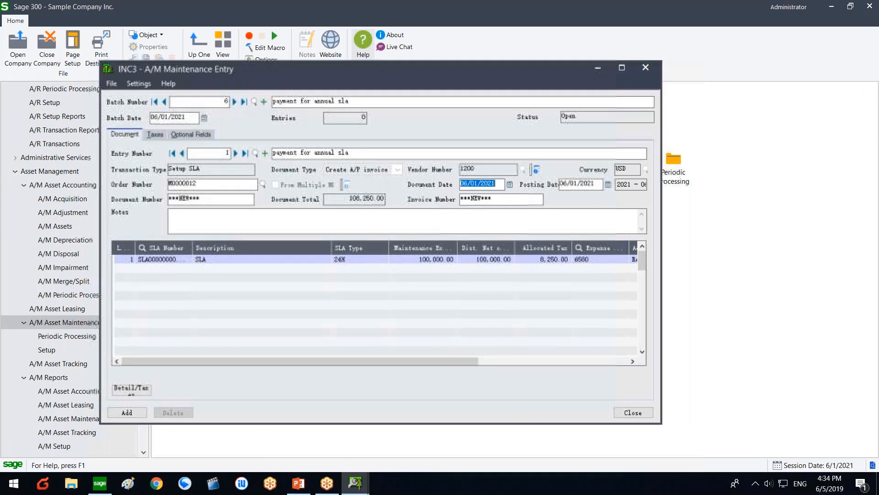
Step: Add the SLA entry past the locked fiscal period warning, review its detail line and tax, then close
{"action": "left_click", "coordinate": [127, 412]}
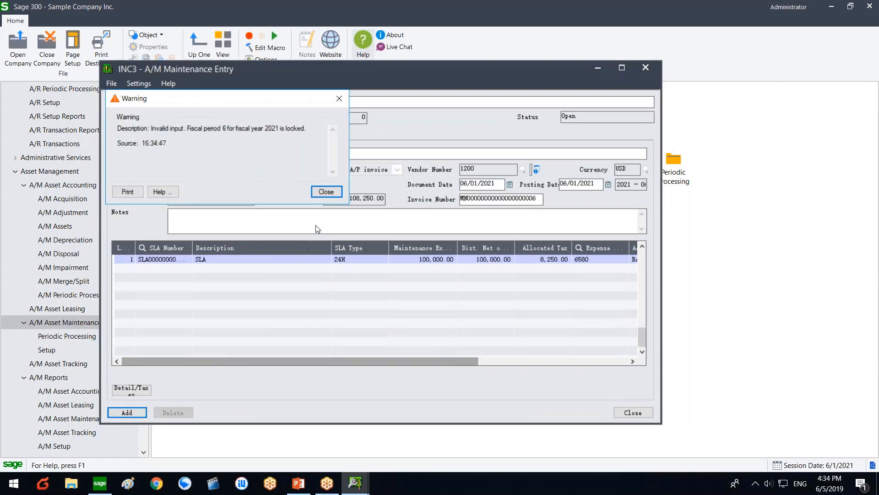
{"action": "left_click", "coordinate": [324, 193]}
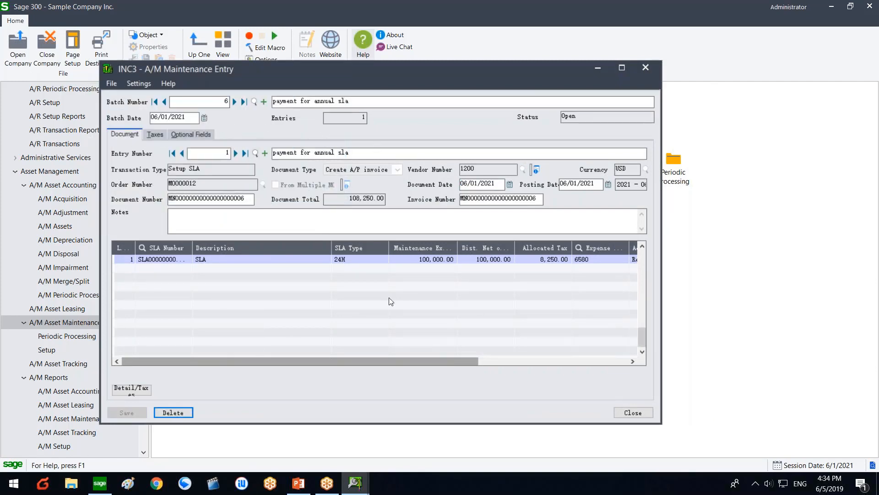
{"action": "left_click", "coordinate": [497, 258]}
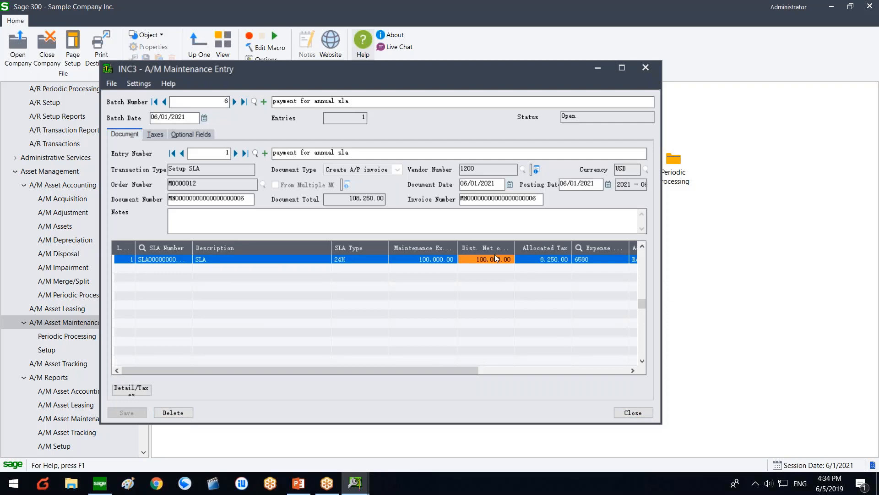
{"action": "left_click", "coordinate": [542, 258]}
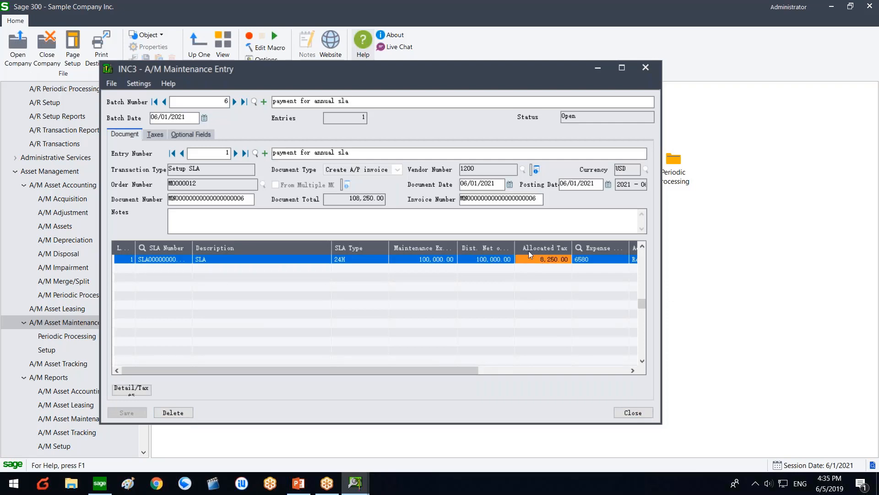
{"action": "left_click", "coordinate": [508, 371]}
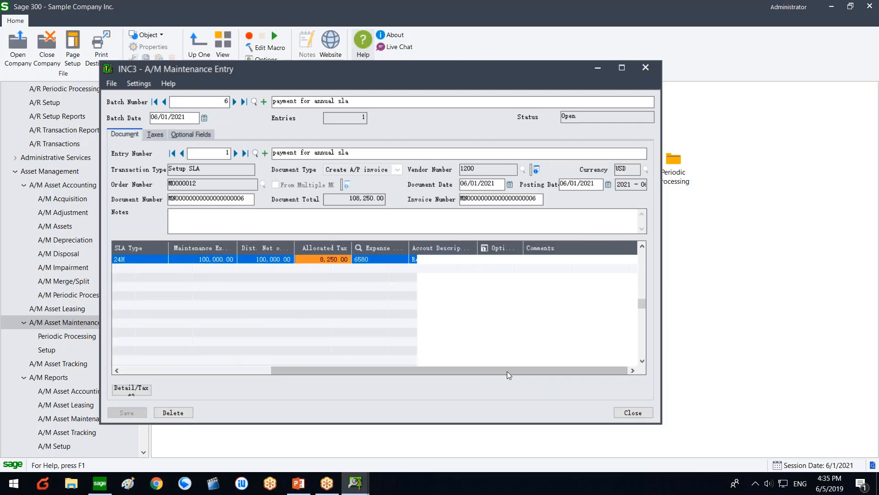
{"action": "left_click_drag", "start_coordinate": [409, 248], "coordinate": [456, 248]}
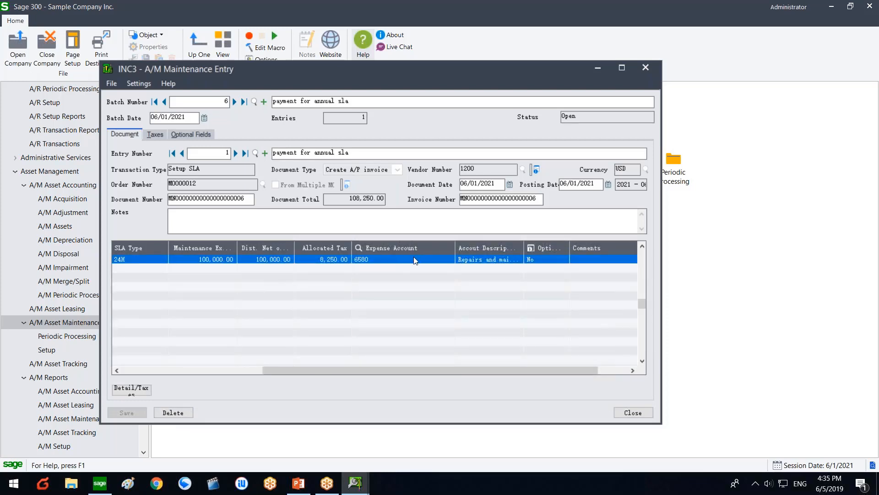
{"action": "left_click", "coordinate": [634, 412]}
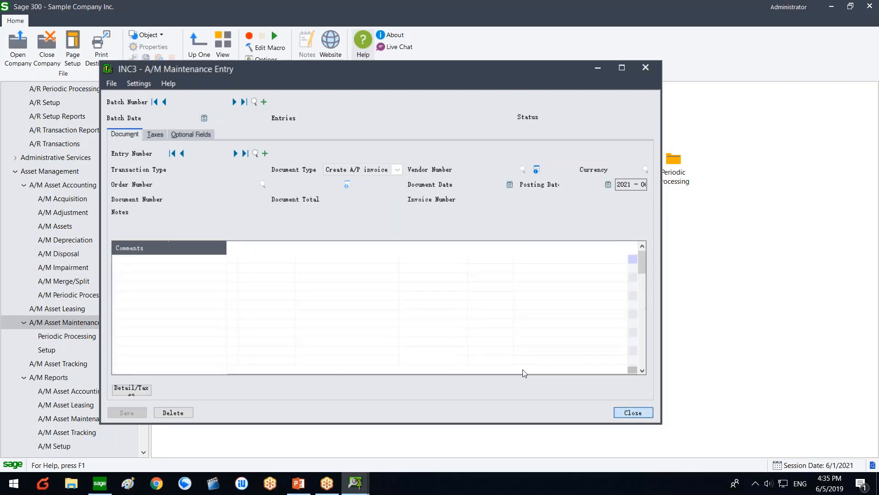
Step: Post batch 6 from the Maintenance Batch List, confirming and acknowledging the A/P invoice creation message
{"action": "left_click", "coordinate": [515, 180]}
{"action": "left_click", "coordinate": [556, 183]}
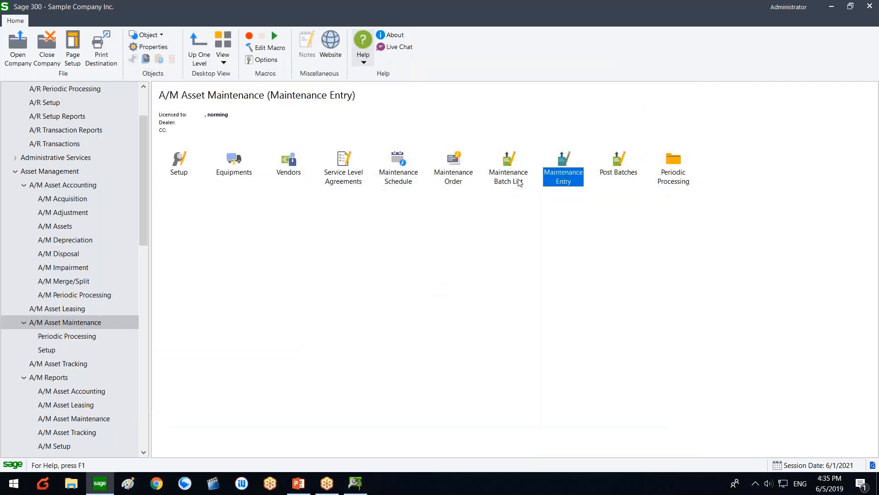
{"action": "double_click", "coordinate": [519, 181]}
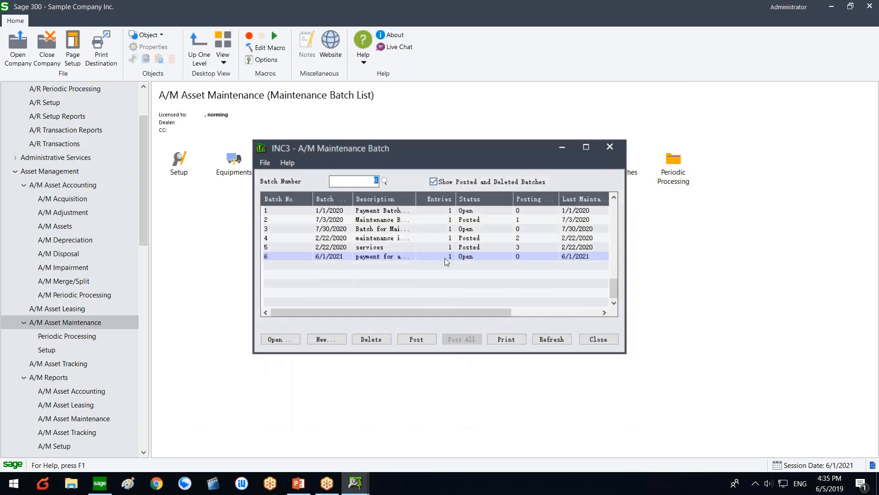
{"action": "left_click", "coordinate": [444, 257]}
{"action": "left_click", "coordinate": [416, 339]}
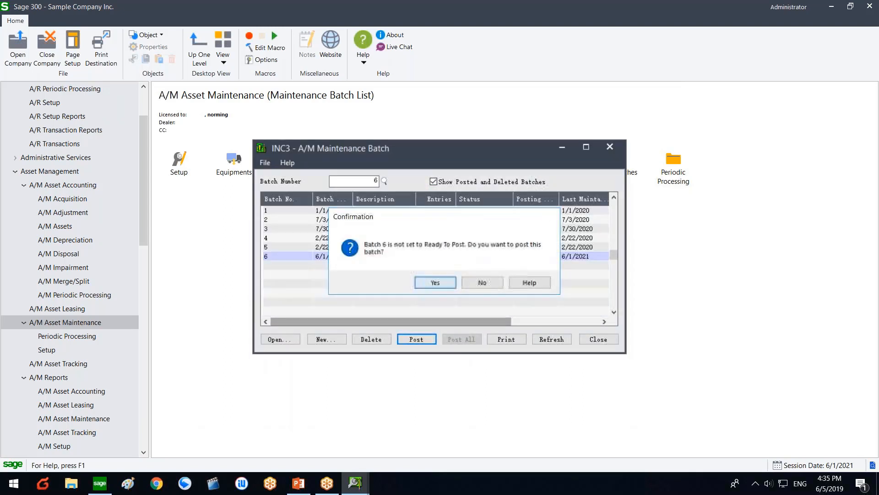
{"action": "left_click", "coordinate": [428, 281]}
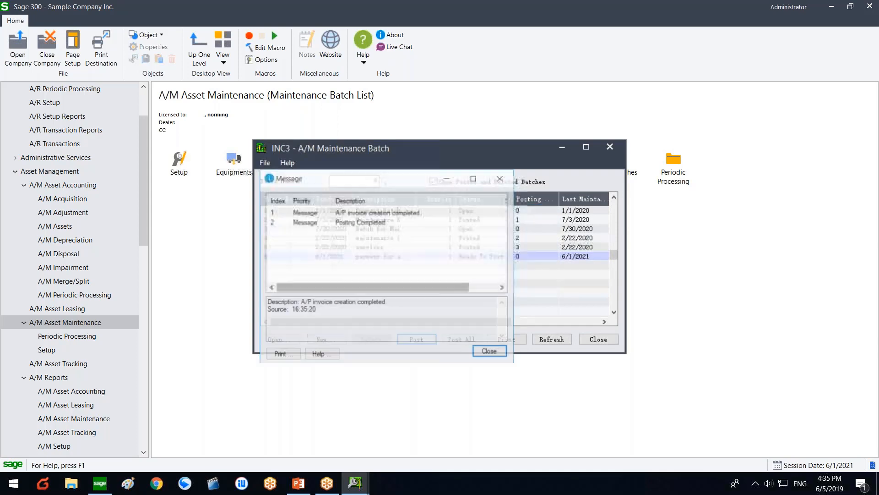
{"action": "left_click", "coordinate": [387, 212]}
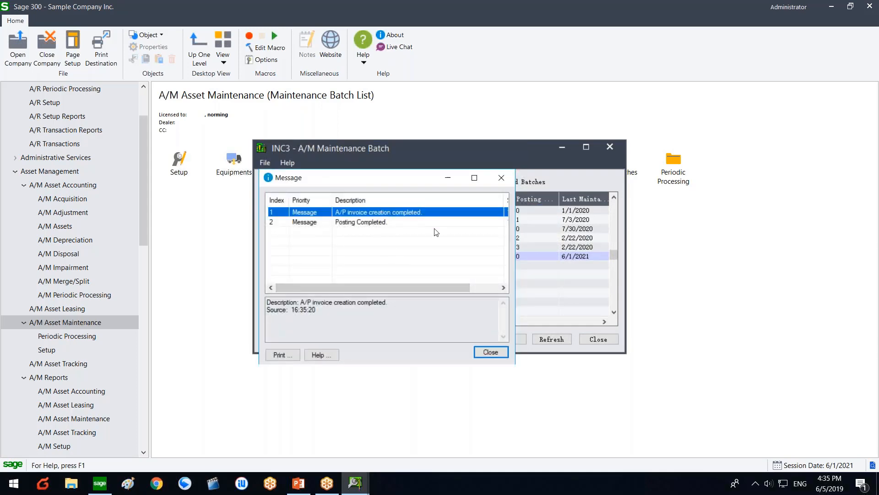
{"action": "left_click", "coordinate": [490, 351]}
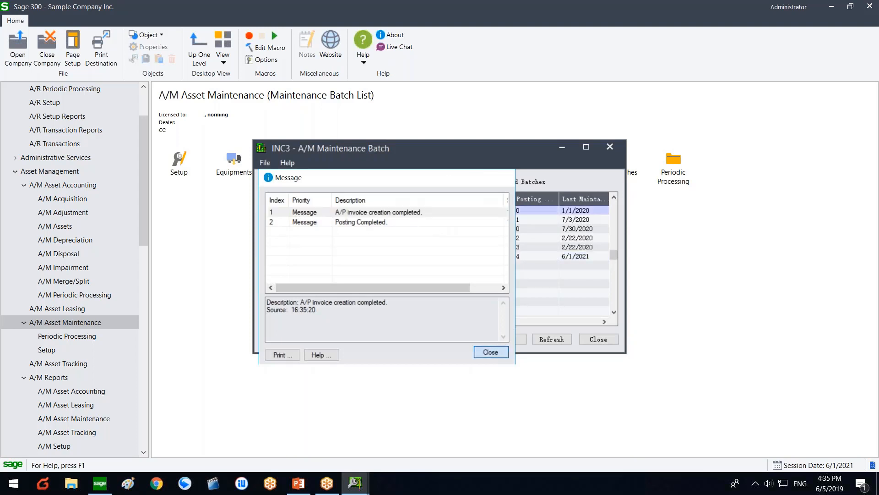
{"action": "left_click", "coordinate": [397, 256]}
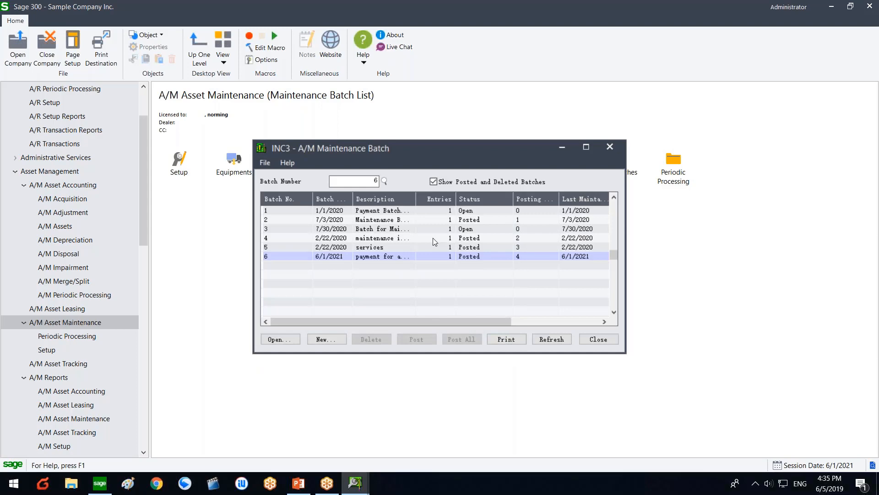
{"action": "key", "text": "Return"}
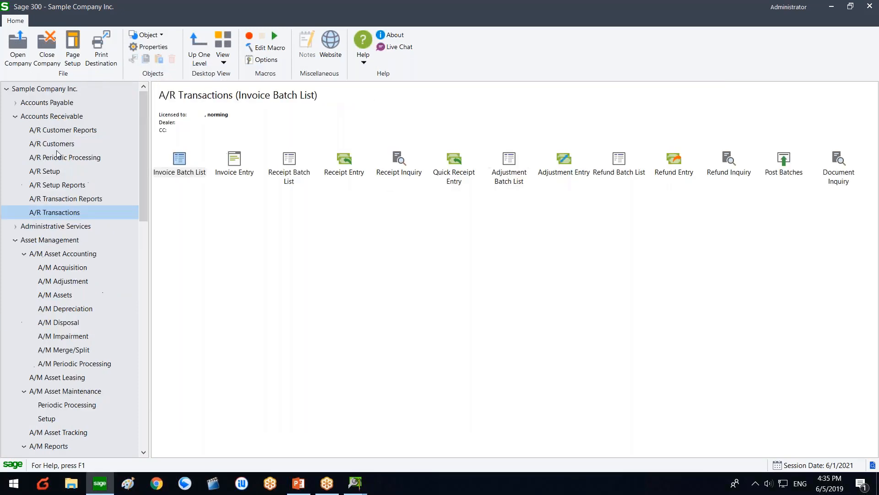
Step: Open the A/P Invoice Batch List and open A/M Maintenance batch 32 totalling 108,250.00
{"action": "left_click", "coordinate": [61, 105]}
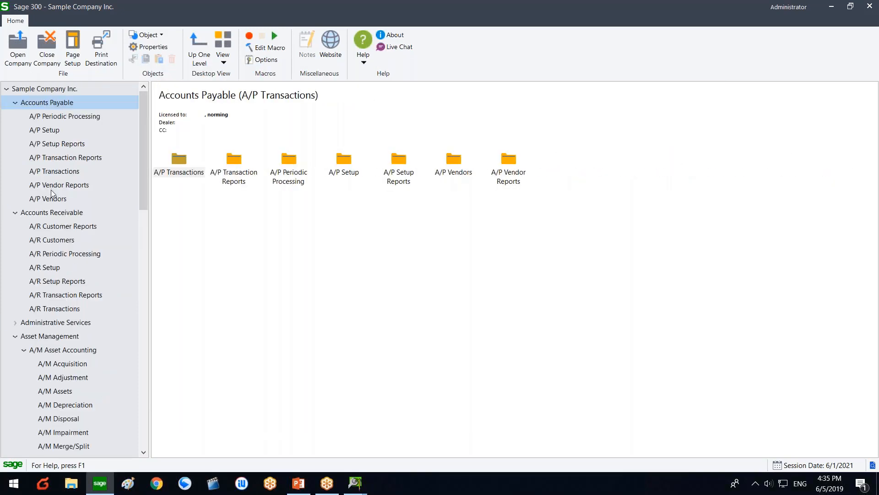
{"action": "left_click", "coordinate": [56, 173]}
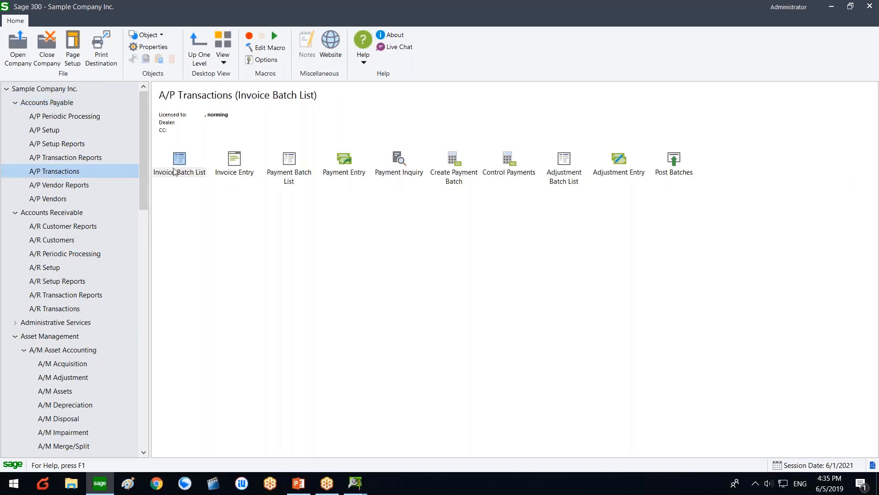
{"action": "double_click", "coordinate": [176, 170]}
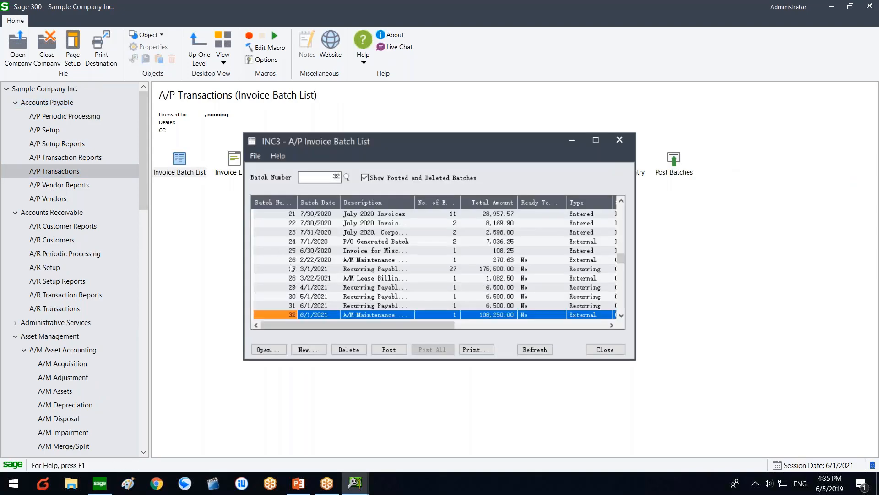
{"action": "left_click", "coordinate": [358, 315]}
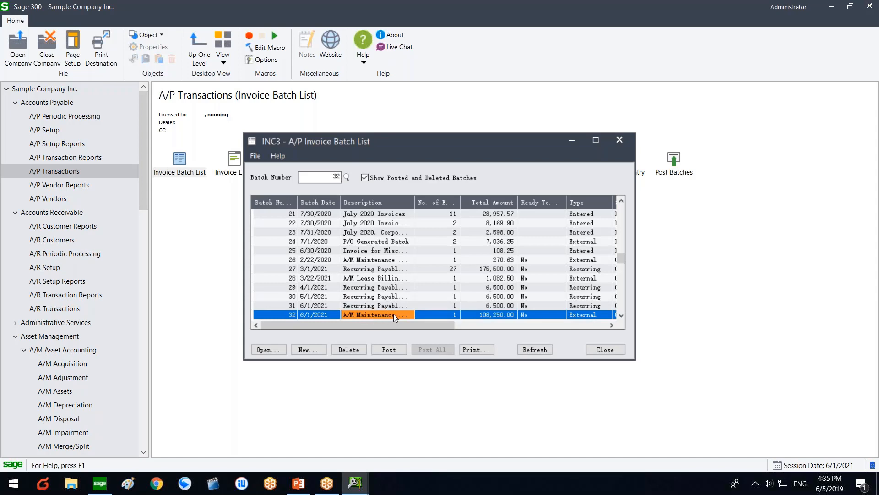
{"action": "double_click", "coordinate": [481, 315]}
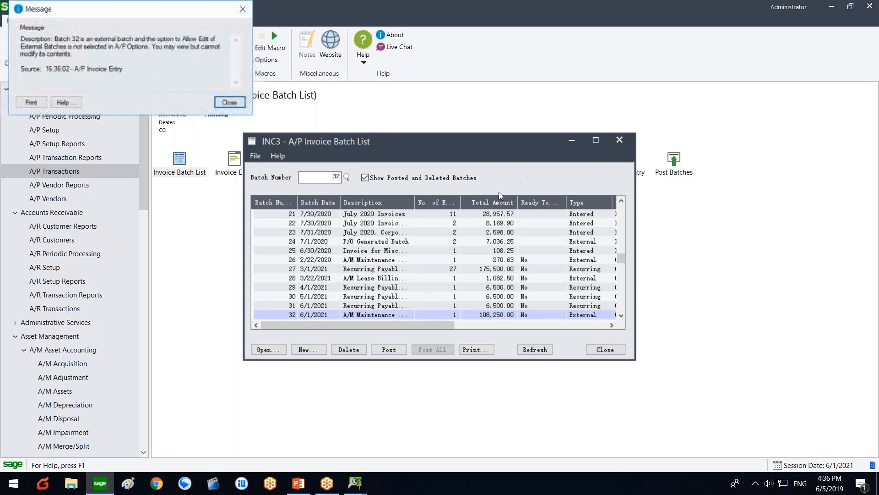
Step: Dismiss the view-only notice and drill into entry 1: vendor 1200, 108,250.00, G/L 6580
{"action": "left_click", "coordinate": [233, 103]}
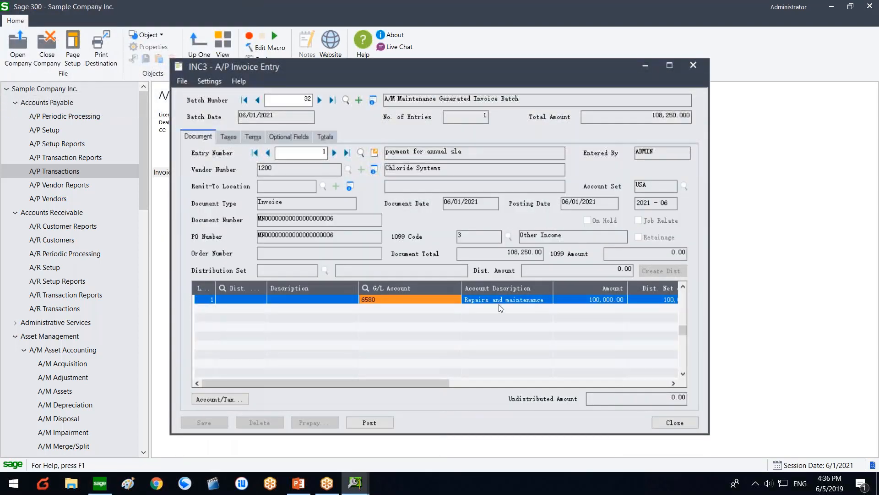
{"action": "left_click", "coordinate": [375, 152]}
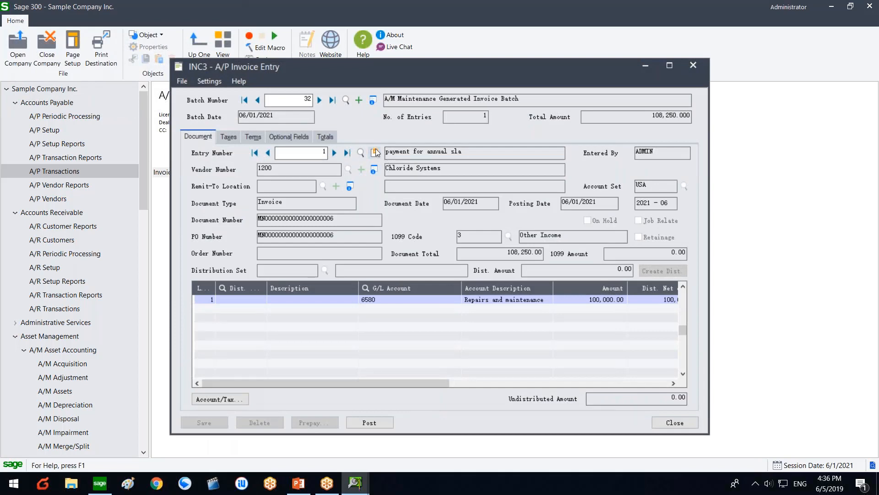
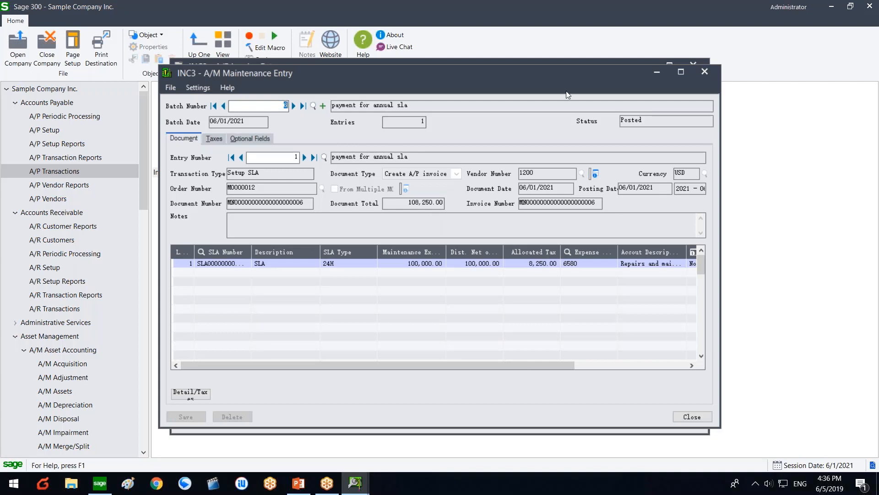
Step: Close the A/M Maintenance Entry, A/P Invoice Entry and Invoice Batch List windows for batch 32
{"action": "left_click", "coordinate": [703, 72]}
{"action": "left_click", "coordinate": [696, 68]}
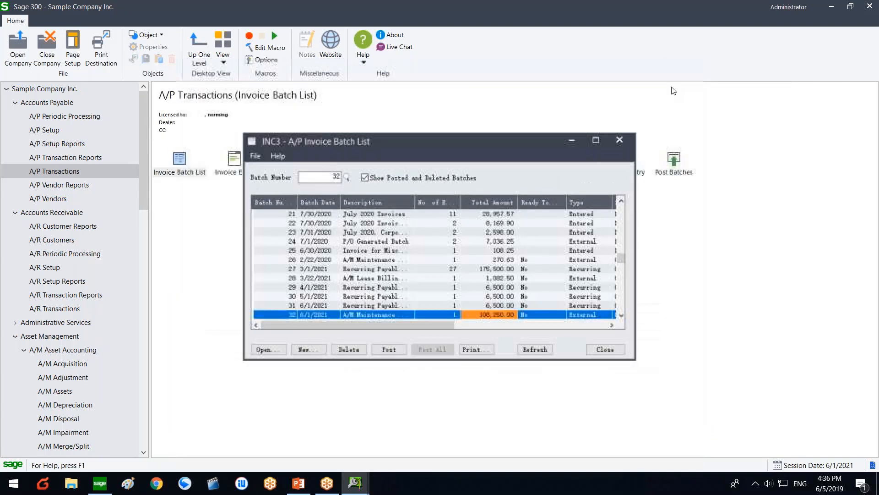
{"action": "left_click", "coordinate": [624, 142]}
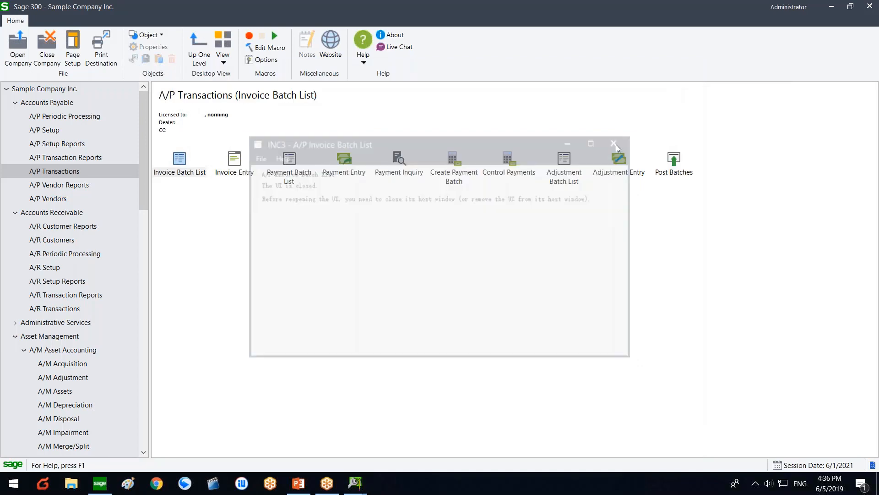
Step: Open the Maintenance Order form from A/M Asset Maintenance
{"action": "left_click", "coordinate": [67, 338]}
{"action": "scroll", "coordinate": [66, 341], "scroll_direction": "down", "scroll_amount": 6}
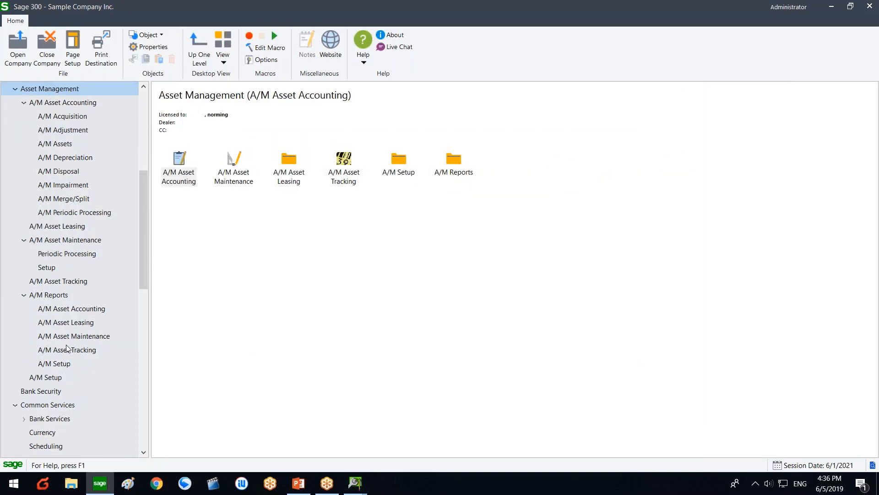
{"action": "scroll", "coordinate": [57, 368], "scroll_direction": "down", "scroll_amount": 2}
{"action": "scroll", "coordinate": [56, 371], "scroll_direction": "up", "scroll_amount": 2}
{"action": "left_click", "coordinate": [125, 239]}
{"action": "left_click", "coordinate": [452, 161]}
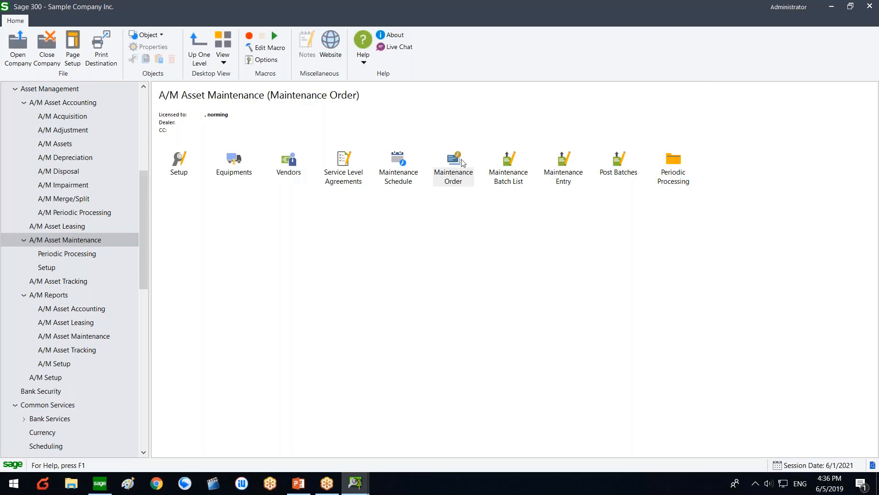
{"action": "double_click", "coordinate": [466, 181]}
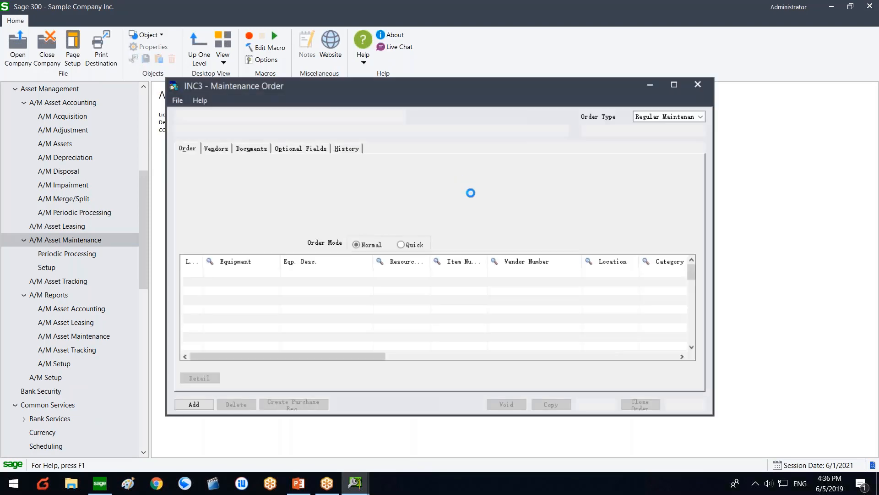
Step: Set order type Regular Maintenance with the description 'regular maintenance'
{"action": "left_click", "coordinate": [664, 116]}
{"action": "left_click", "coordinate": [650, 126]}
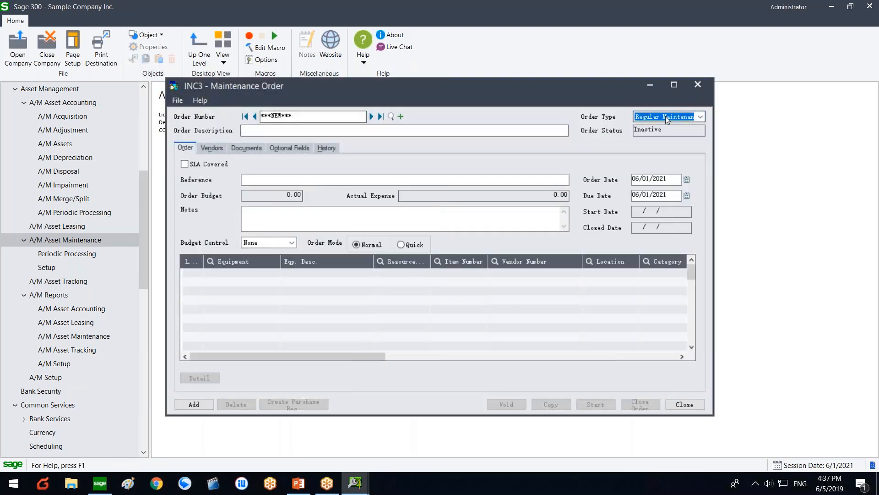
{"action": "left_click", "coordinate": [394, 132]}
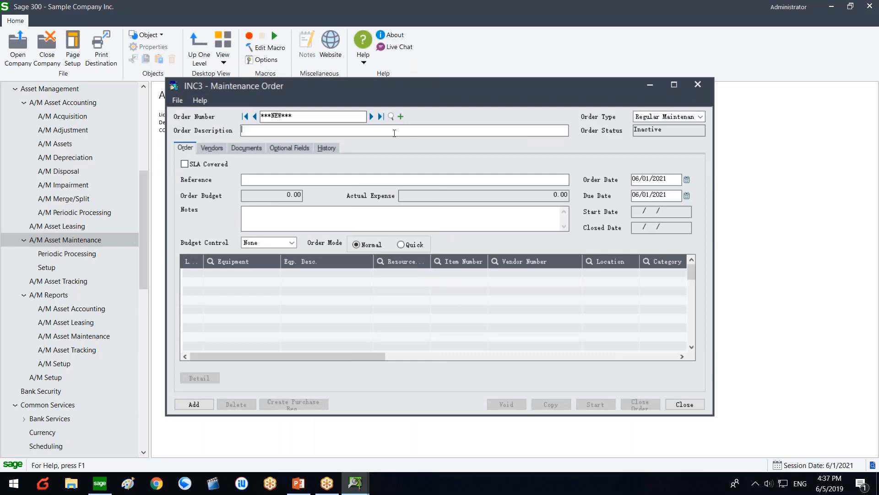
{"action": "type", "text": "regu"}
{"action": "key", "text": "BackSpace"}
{"action": "type", "text": "lar maintenance"}
Step: Mark the order SLA Covered, with vendor Chloride Systems and the 24H SLA, and start a detail line
{"action": "left_click", "coordinate": [217, 166]}
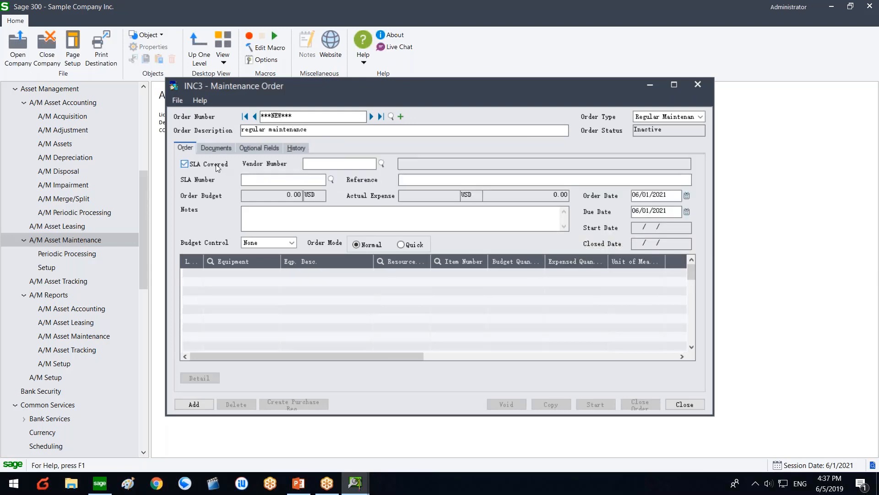
{"action": "left_click", "coordinate": [382, 164]}
{"action": "double_click", "coordinate": [92, 165]}
{"action": "left_click", "coordinate": [330, 180]}
{"action": "left_click", "coordinate": [105, 174]}
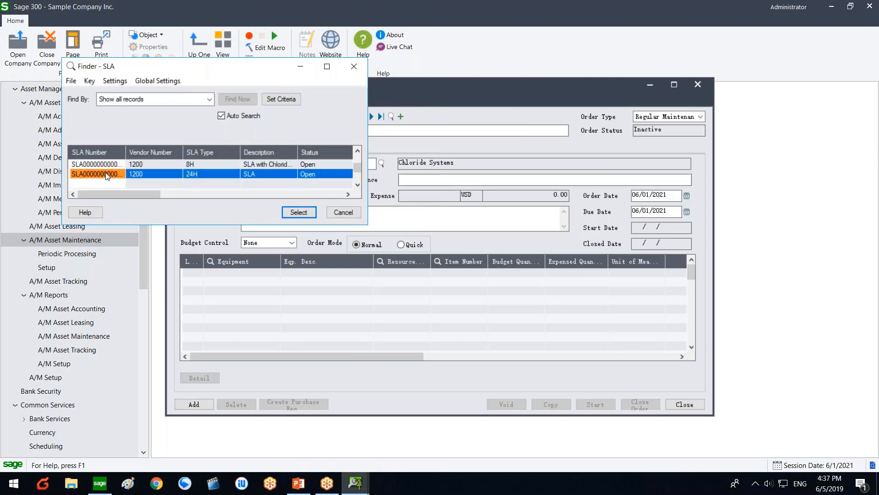
{"action": "double_click", "coordinate": [106, 173]}
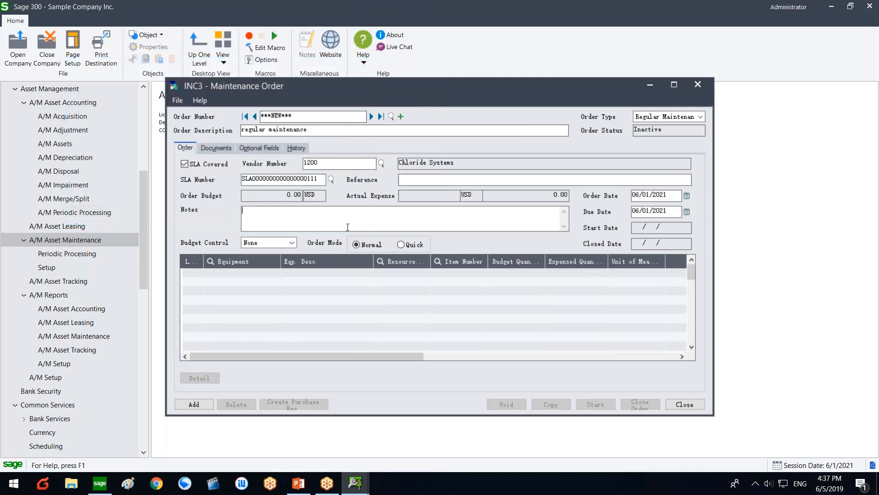
{"action": "left_click", "coordinate": [267, 272]}
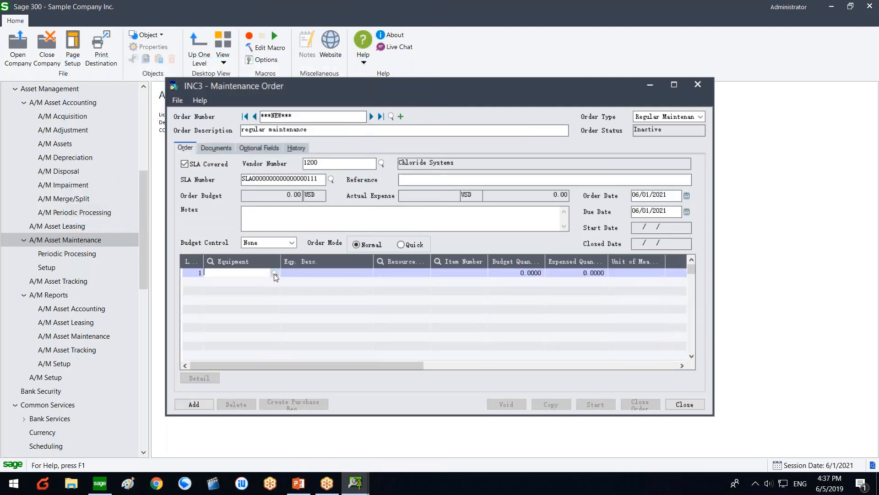
Step: Fill line 1 with equipment EQP-ADM-002 and resource L002
{"action": "left_click", "coordinate": [274, 273]}
{"action": "double_click", "coordinate": [100, 165]}
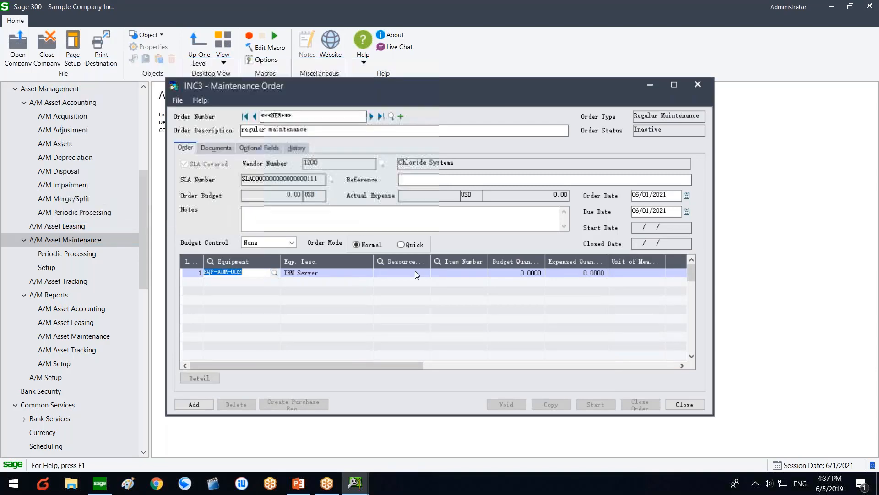
{"action": "left_click", "coordinate": [422, 273]}
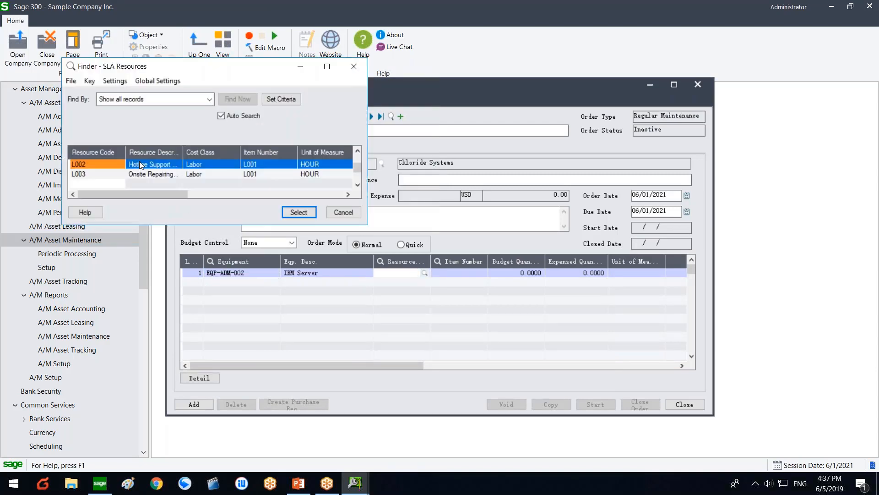
{"action": "double_click", "coordinate": [108, 162]}
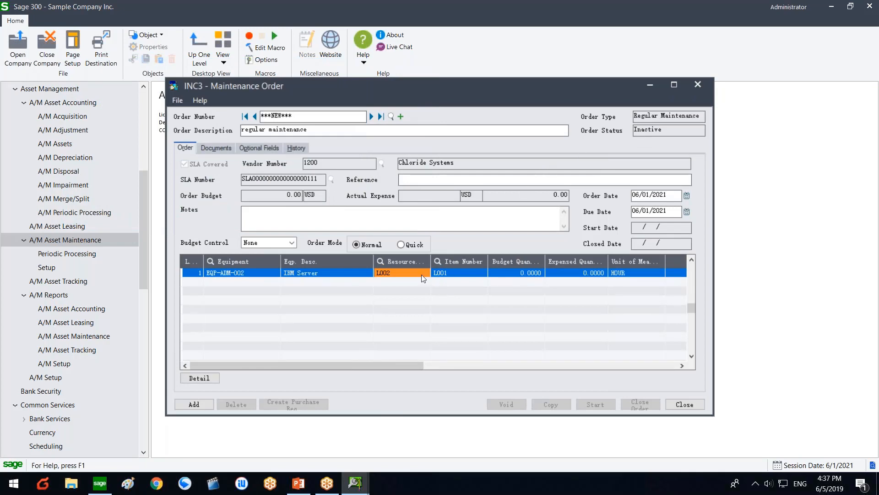
{"action": "left_click", "coordinate": [186, 273]}
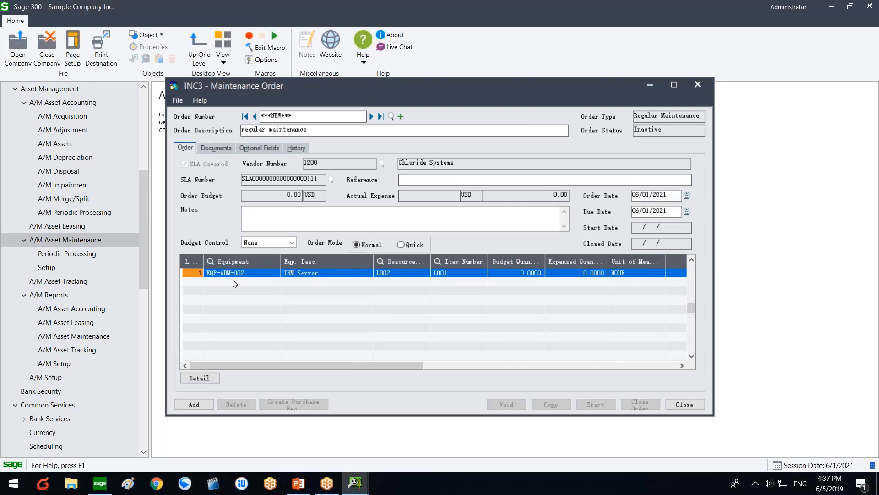
Step: Add a second line with equipment EQP-ADM-002 and resource L003
{"action": "left_click", "coordinate": [232, 279]}
{"action": "left_click", "coordinate": [203, 275]}
{"action": "left_click", "coordinate": [218, 280]}
{"action": "left_click", "coordinate": [225, 281]}
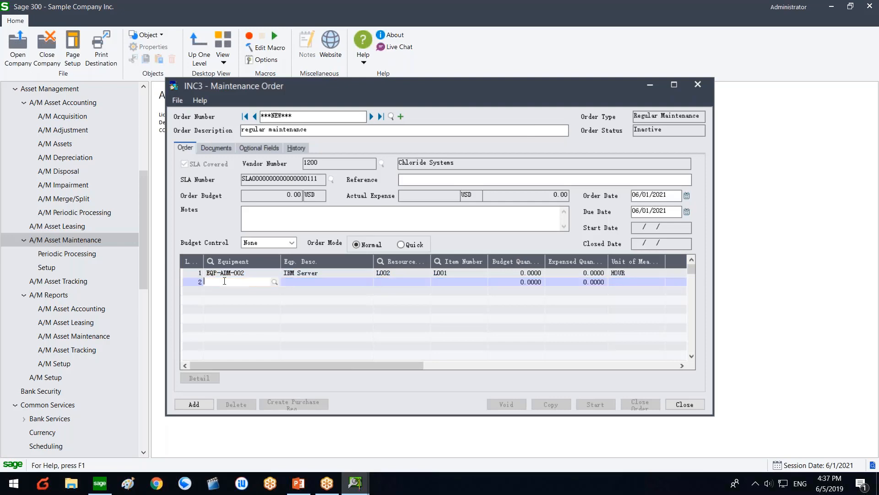
{"action": "left_click", "coordinate": [274, 283]}
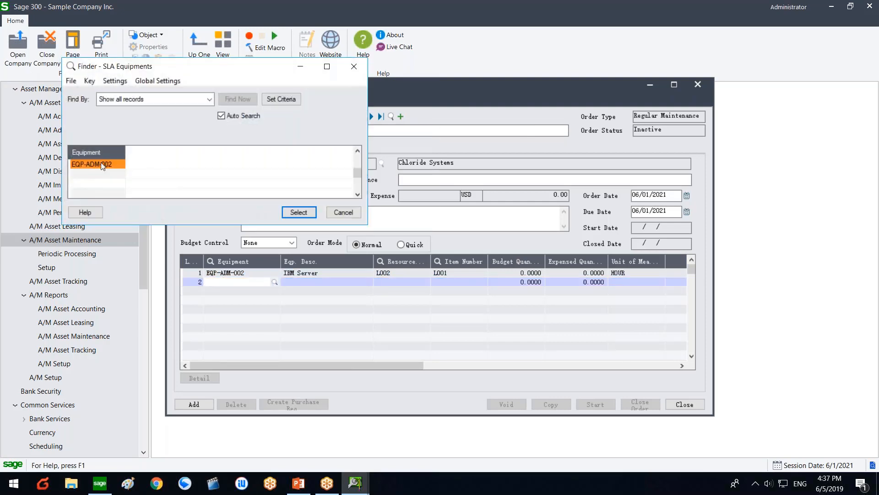
{"action": "double_click", "coordinate": [106, 164]}
{"action": "left_click", "coordinate": [398, 283]}
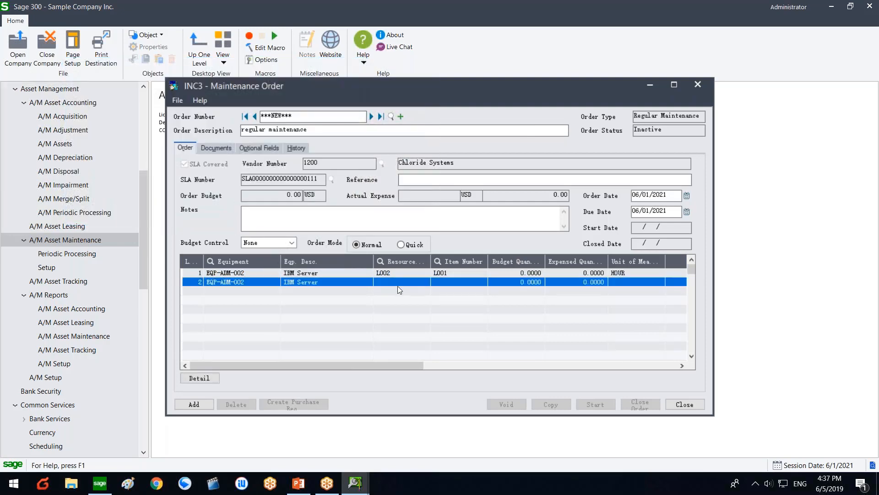
{"action": "left_click", "coordinate": [424, 281]}
{"action": "double_click", "coordinate": [145, 175]}
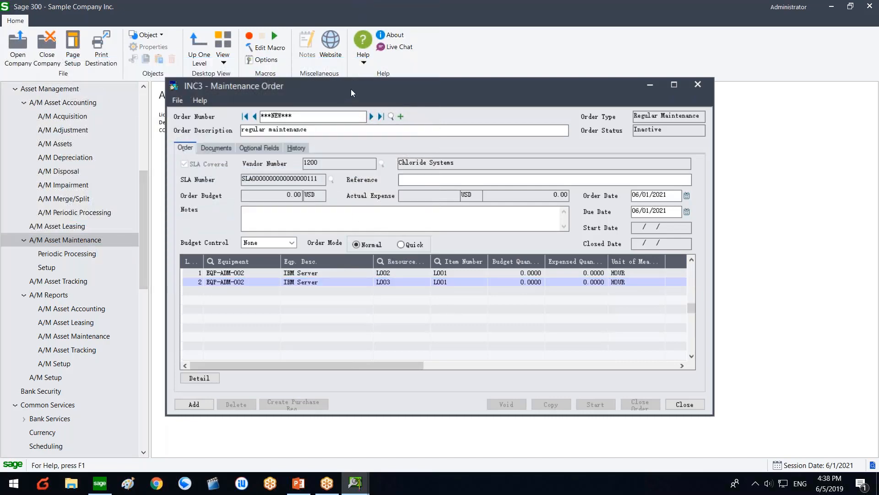
Step: Enter budget quantities of 100 for line 1 and 200 for line 2
{"action": "left_click_drag", "start_coordinate": [332, 88], "coordinate": [261, 78]}
{"action": "mouse_move", "coordinate": [359, 253]}
{"action": "left_mouse_down"}
{"action": "mouse_move", "coordinate": [374, 254]}
{"action": "mouse_move", "coordinate": [367, 254]}
{"action": "left_mouse_up"}
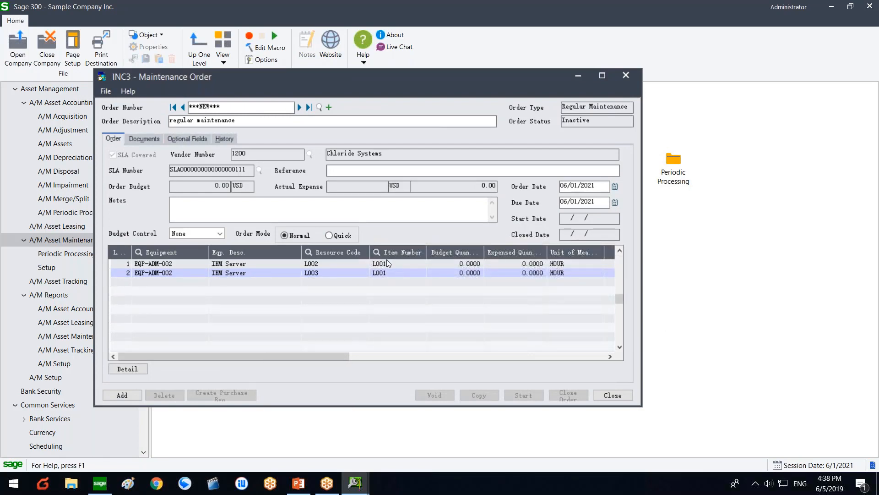
{"action": "left_click", "coordinate": [463, 263]}
{"action": "type", "text": "100"}
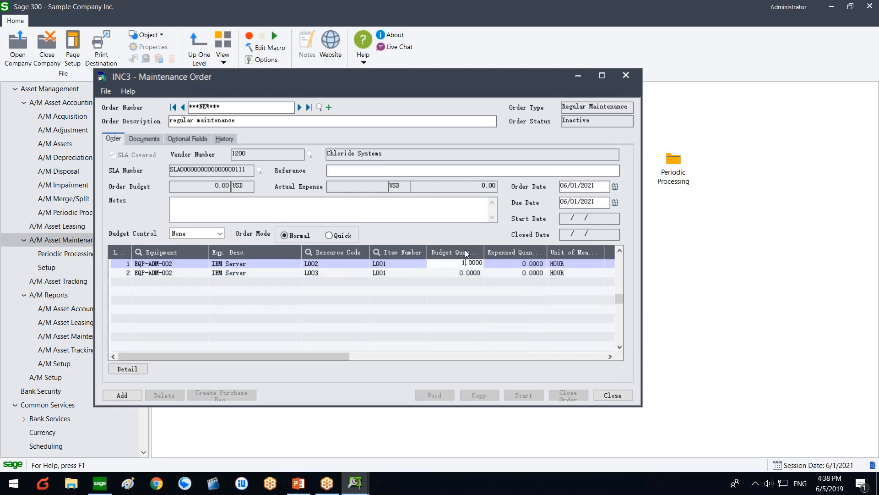
{"action": "left_click", "coordinate": [462, 273]}
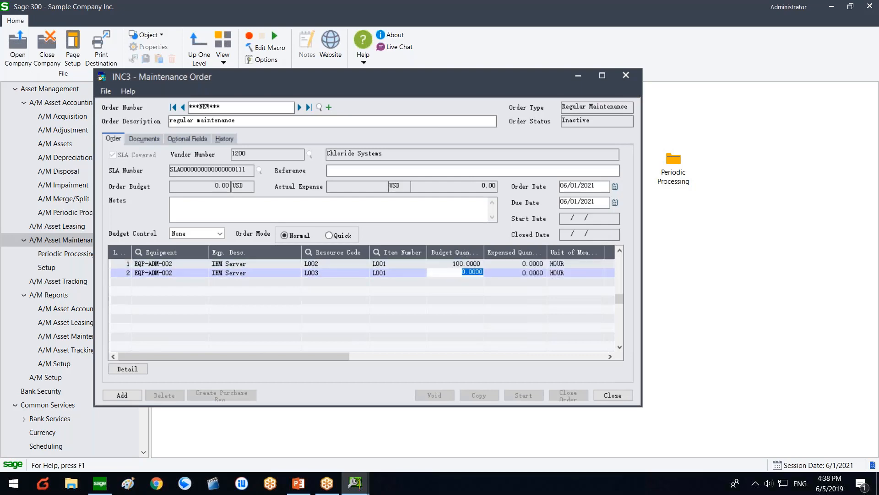
{"action": "type", "text": "200"}
{"action": "key", "text": "Return"}
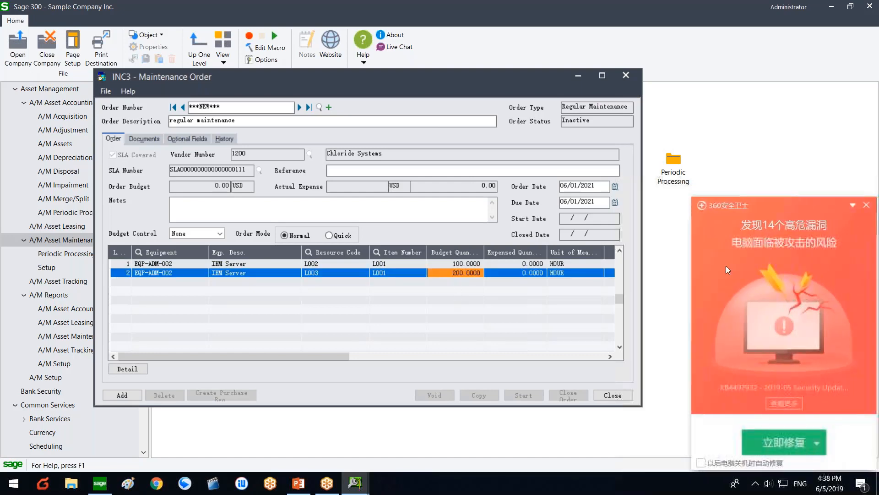
Step: Dismiss the security pop-up without applying the fix, then review the two order lines
{"action": "left_click", "coordinate": [865, 206]}
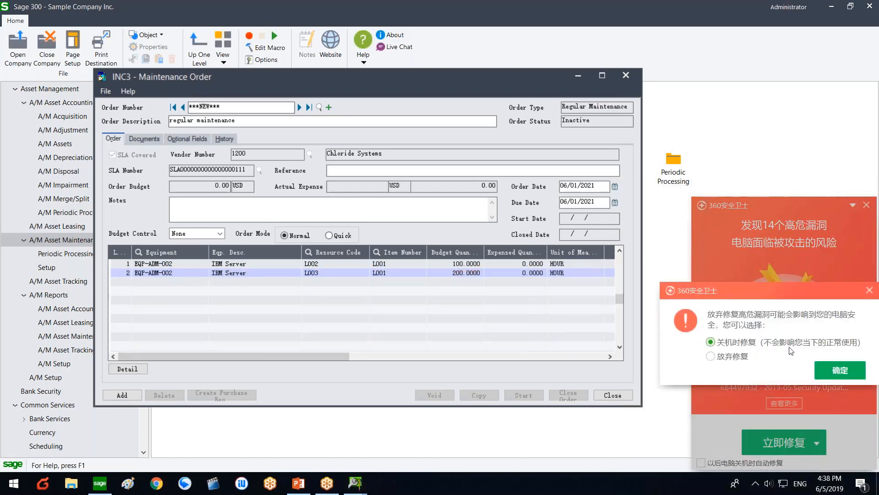
{"action": "left_click", "coordinate": [711, 355]}
{"action": "left_click", "coordinate": [835, 369]}
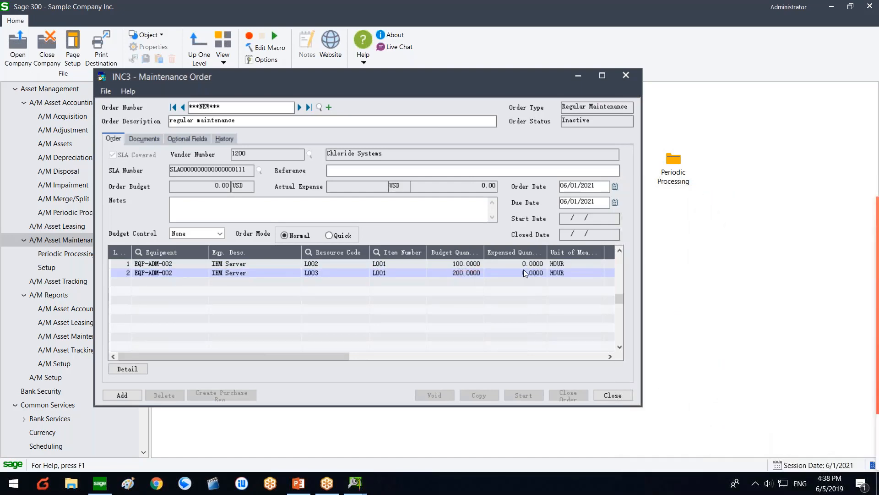
{"action": "left_click", "coordinate": [524, 266]}
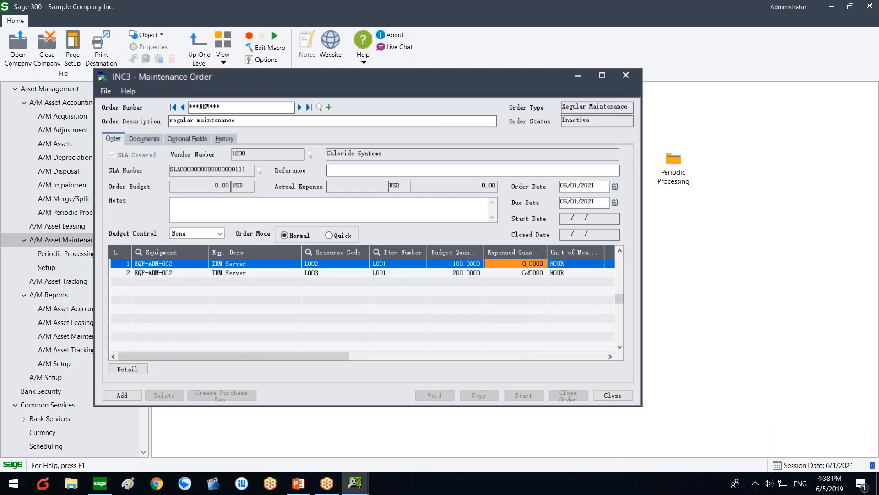
{"action": "left_click", "coordinate": [459, 273]}
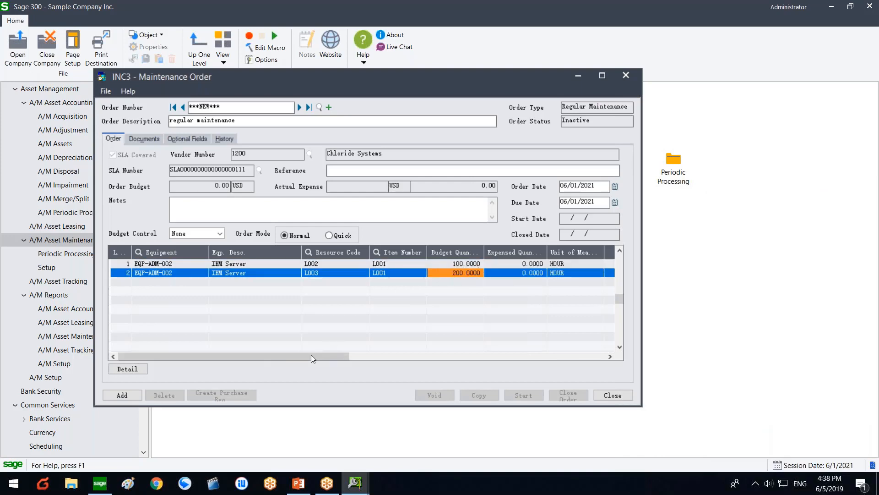
{"action": "left_click_drag", "start_coordinate": [313, 356], "coordinate": [479, 347]}
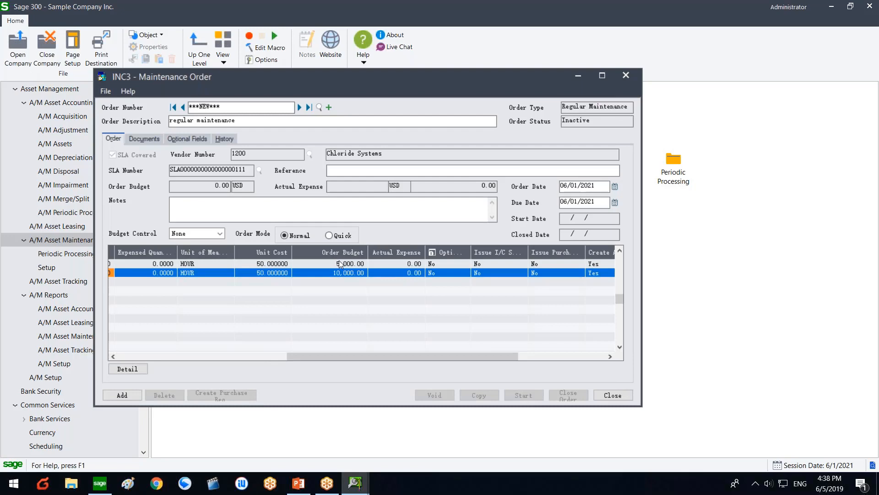
{"action": "left_click", "coordinate": [211, 356]}
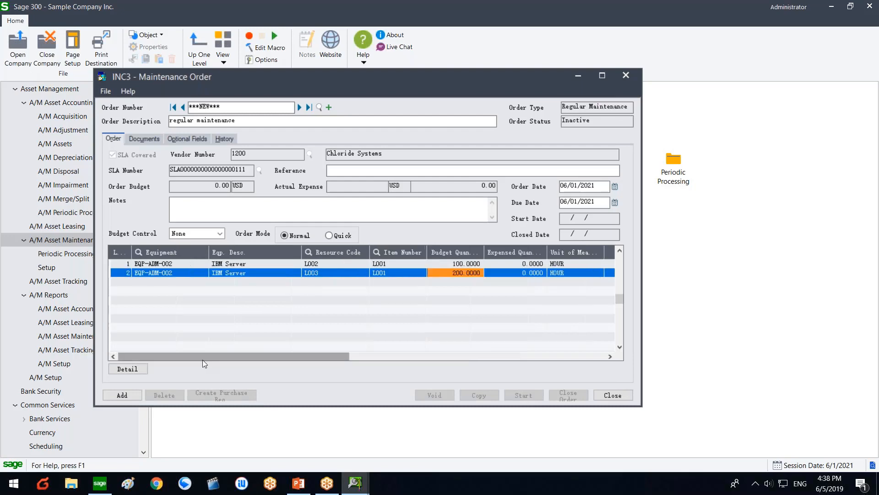
{"action": "left_click", "coordinate": [120, 395]}
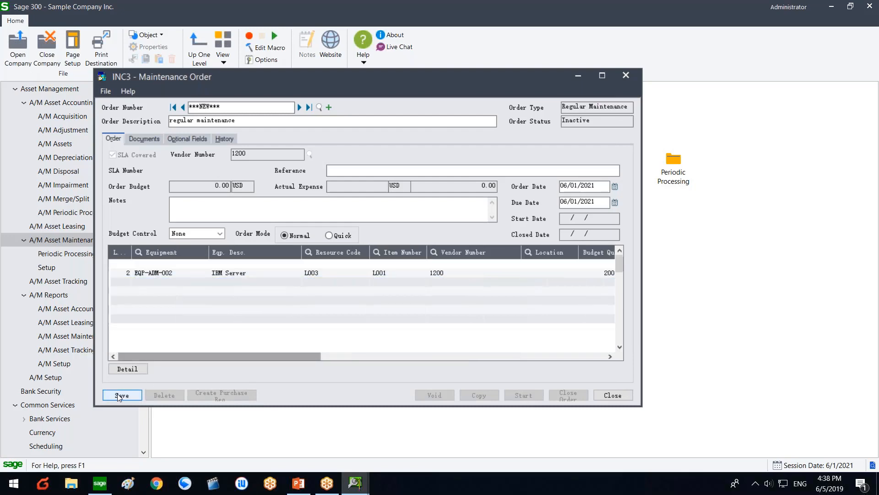
{"action": "left_click", "coordinate": [125, 273]}
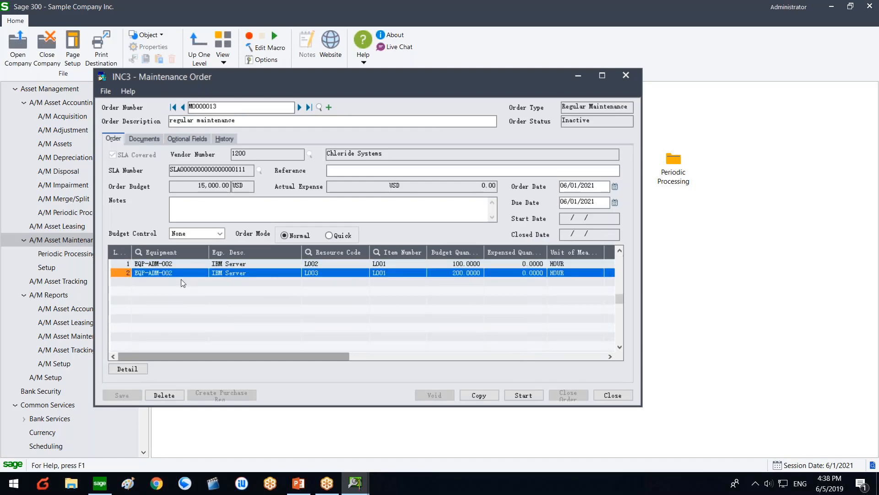
{"action": "key", "text": "Print"}
{"action": "key", "text": "Escape"}
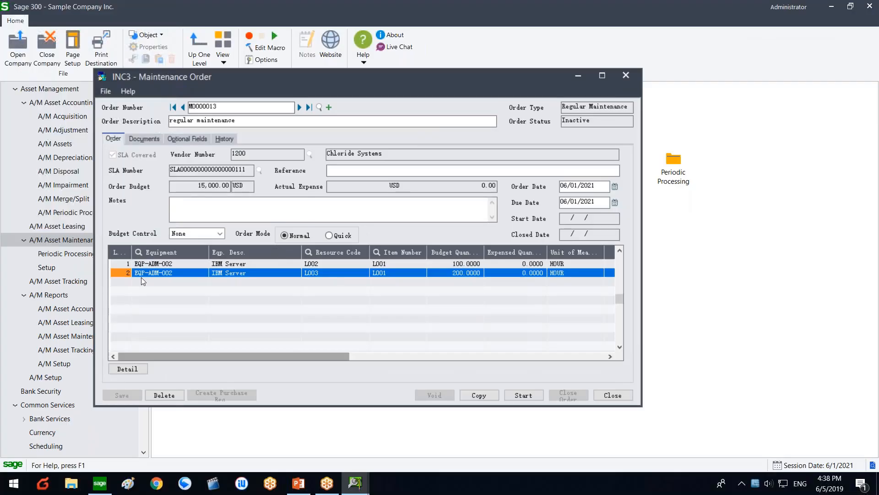
{"action": "left_click", "coordinate": [142, 276]}
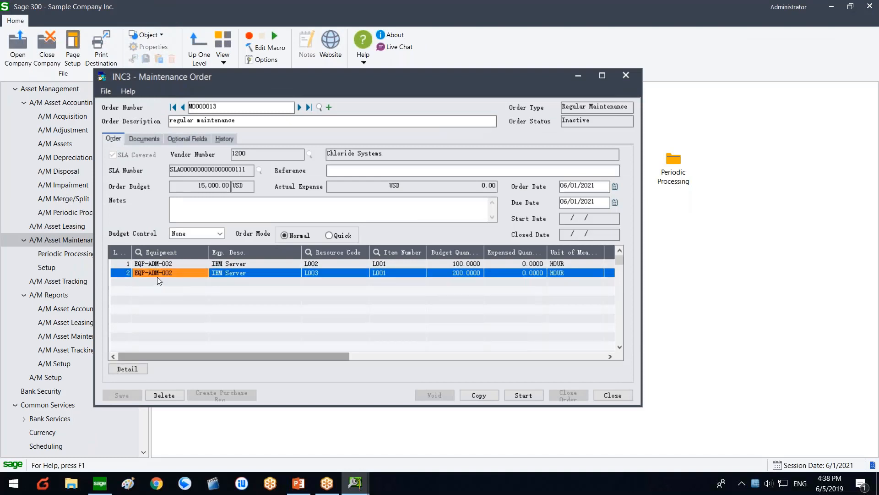
{"action": "key", "text": "Insert"}
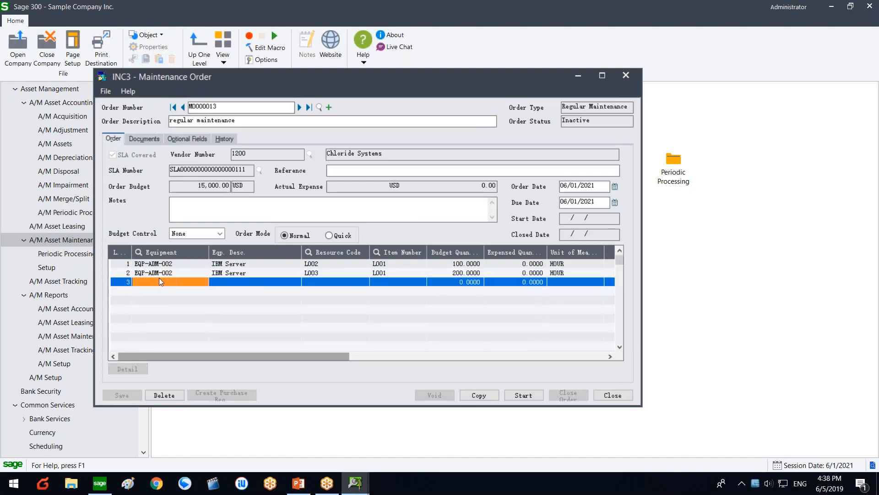
{"action": "left_click", "coordinate": [195, 282]}
{"action": "left_click", "coordinate": [203, 281]}
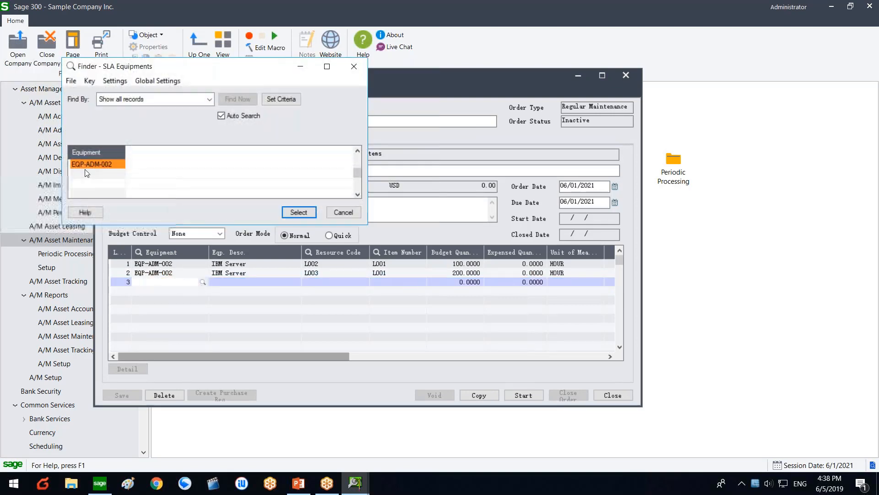
{"action": "double_click", "coordinate": [87, 170]}
{"action": "left_click", "coordinate": [325, 282]}
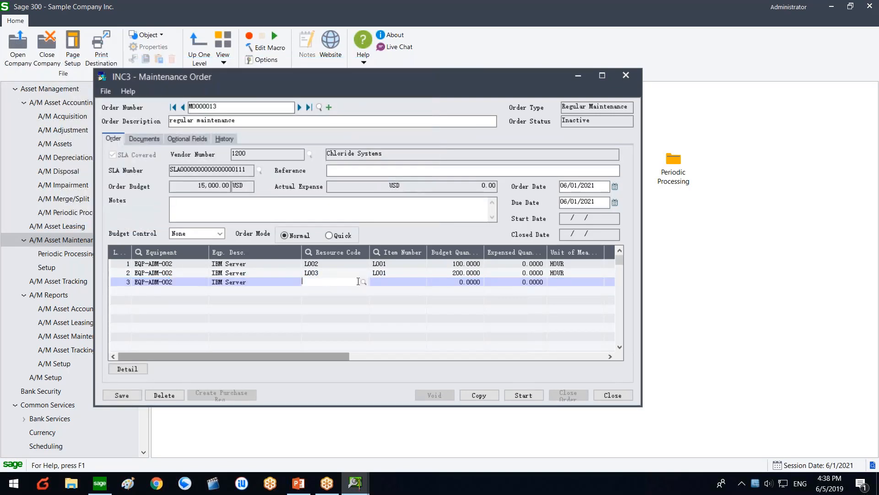
{"action": "left_click", "coordinate": [363, 282]}
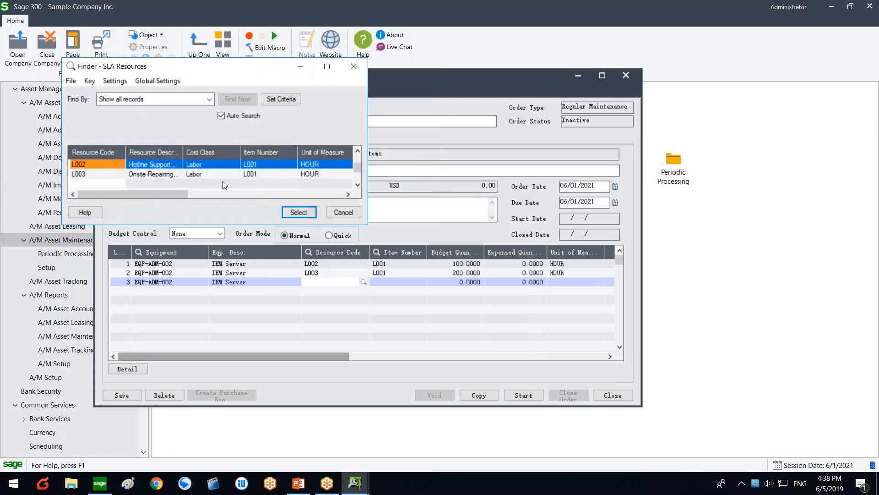
{"action": "left_click", "coordinate": [343, 212]}
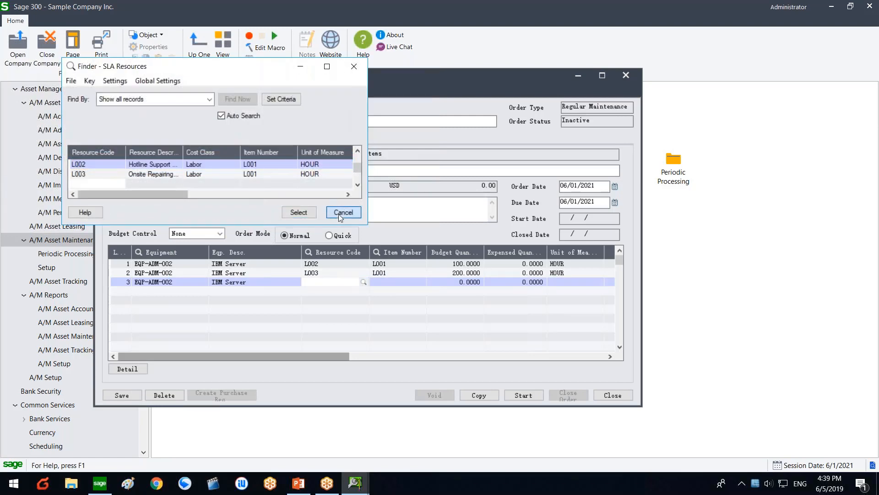
{"action": "left_click", "coordinate": [196, 175]}
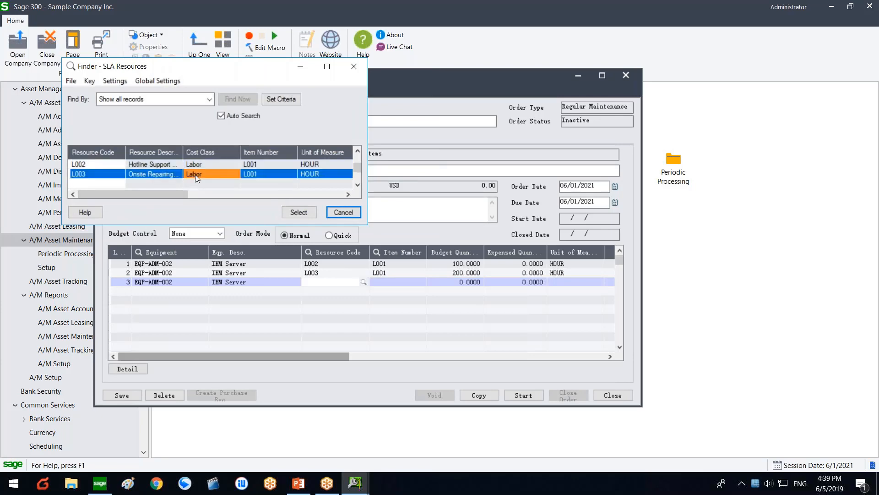
{"action": "left_click", "coordinate": [342, 215]}
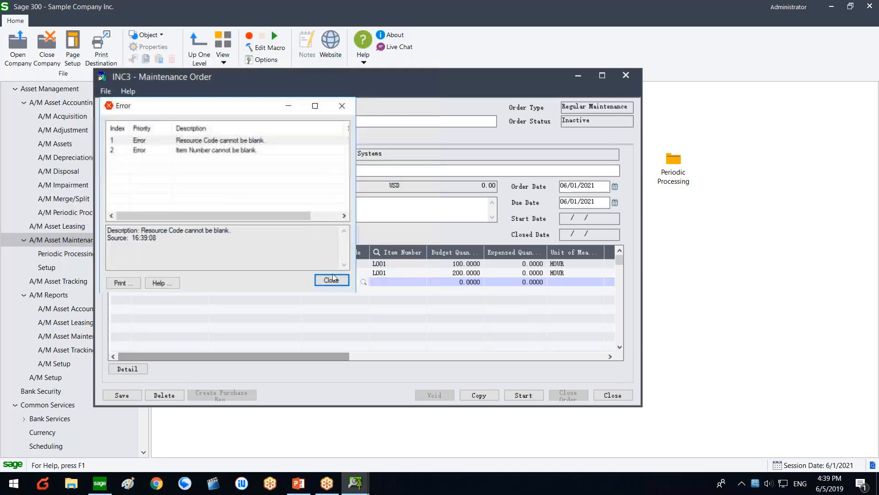
{"action": "left_click", "coordinate": [328, 279]}
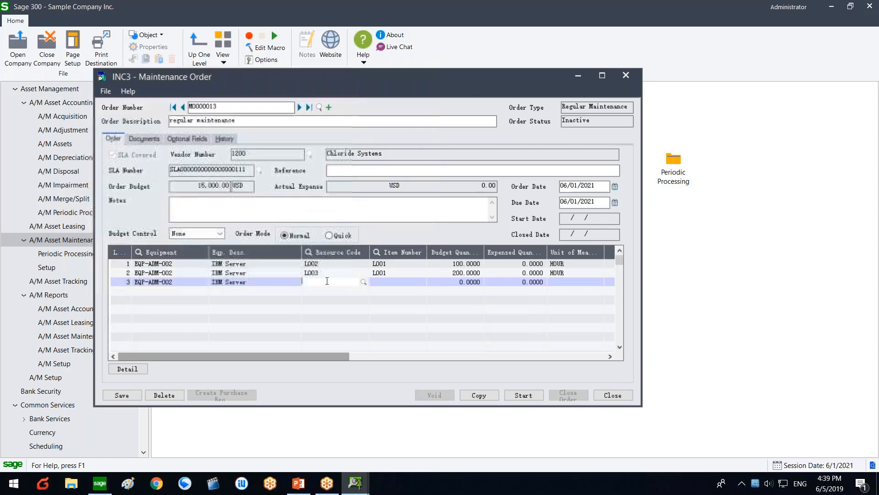
{"action": "left_click", "coordinate": [129, 282]}
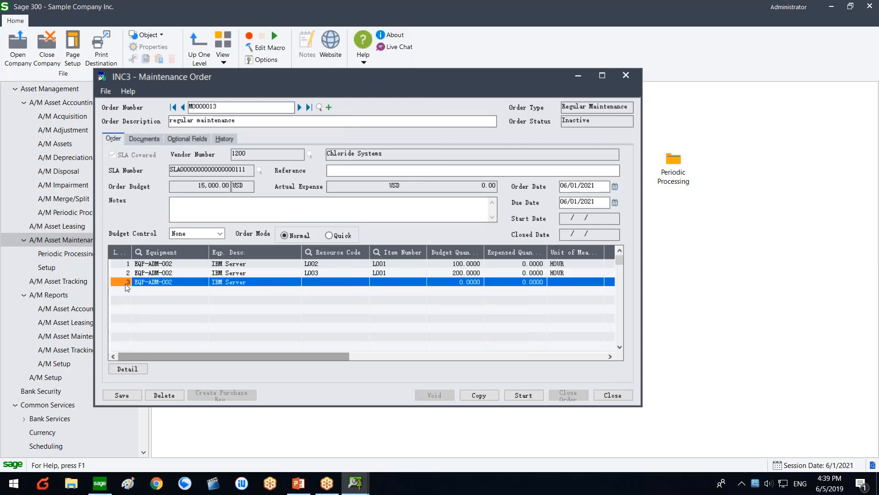
{"action": "key", "text": "Delete"}
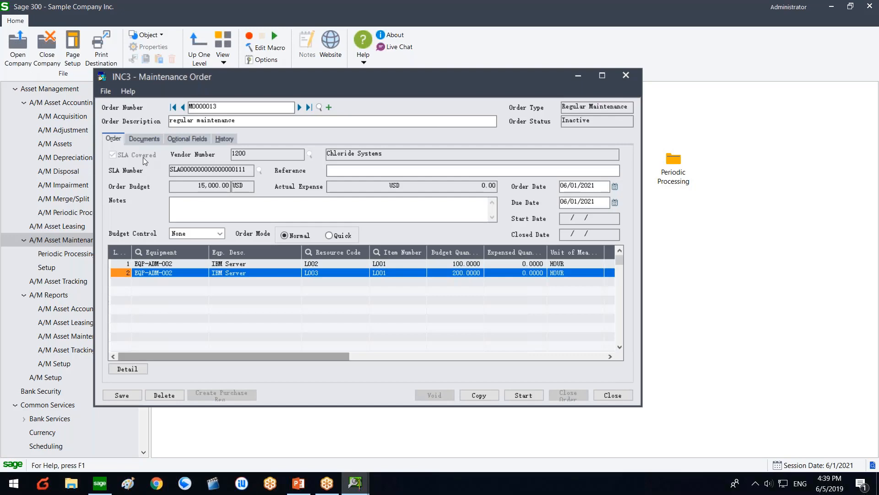
Step: Start order MO000013 with a regular maintenance comment so it becomes Open, then close it
{"action": "left_click", "coordinate": [516, 397]}
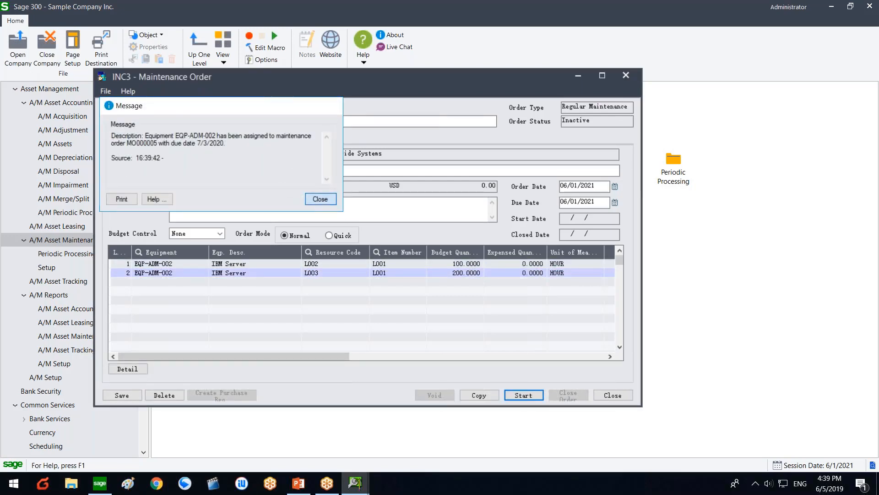
{"action": "left_click", "coordinate": [321, 199]}
{"action": "left_click", "coordinate": [402, 282]}
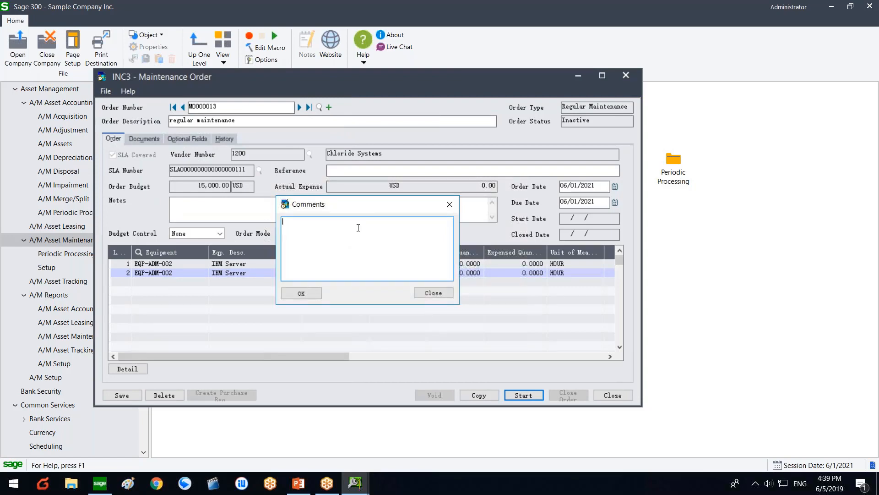
{"action": "type", "text": "regular"}
{"action": "key", "text": "BackSpace"}
{"action": "type", "text": "maintence"}
{"action": "key", "text": "BackSpace"}
{"action": "type", "text": "a"}
{"action": "left_click", "coordinate": [301, 293]}
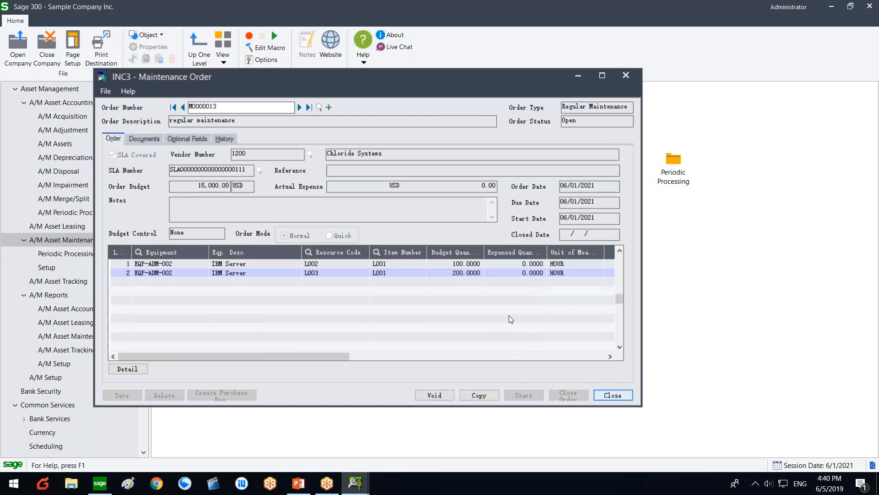
{"action": "left_click", "coordinate": [611, 395]}
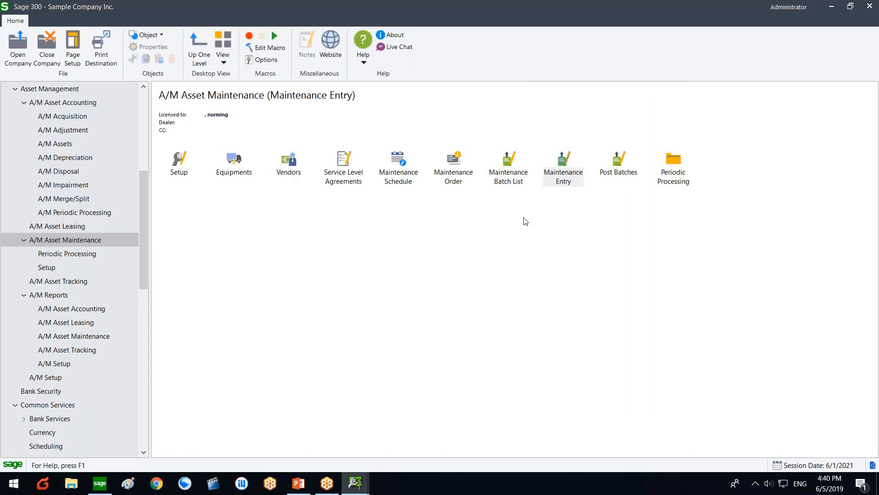
Step: Open Maintenance Entry and create new batch 7 described 'service hours'
{"action": "double_click", "coordinate": [577, 179]}
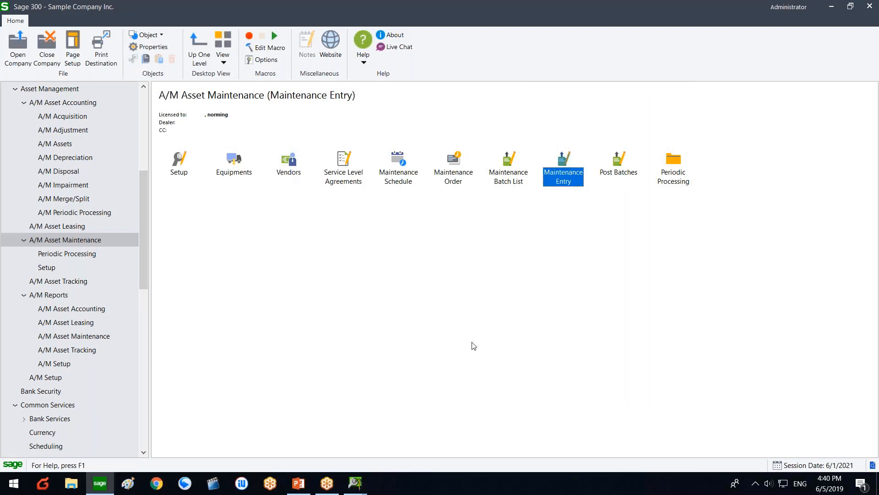
{"action": "left_click", "coordinate": [361, 484]}
{"action": "left_click", "coordinate": [455, 411]}
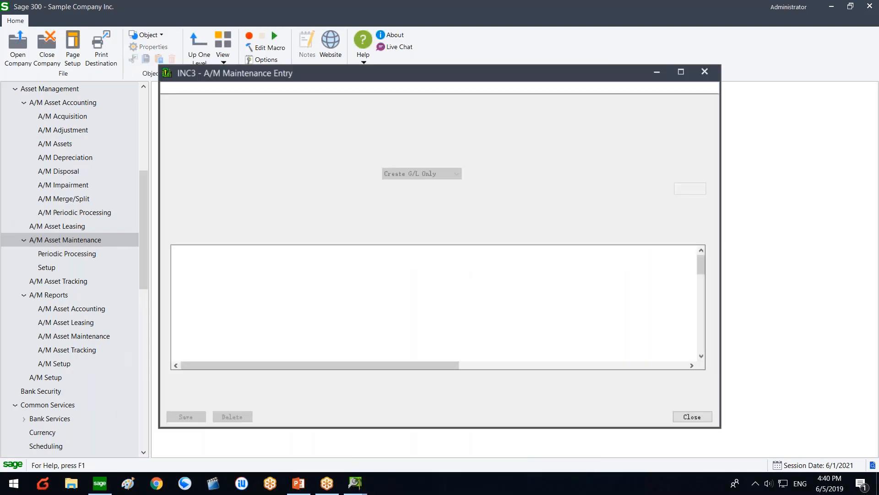
{"action": "left_click", "coordinate": [325, 105]}
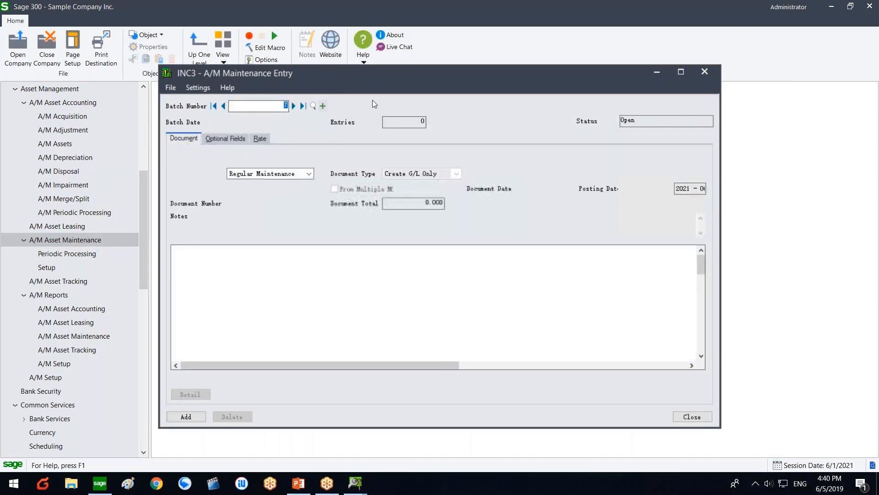
{"action": "type", "text": "s"}
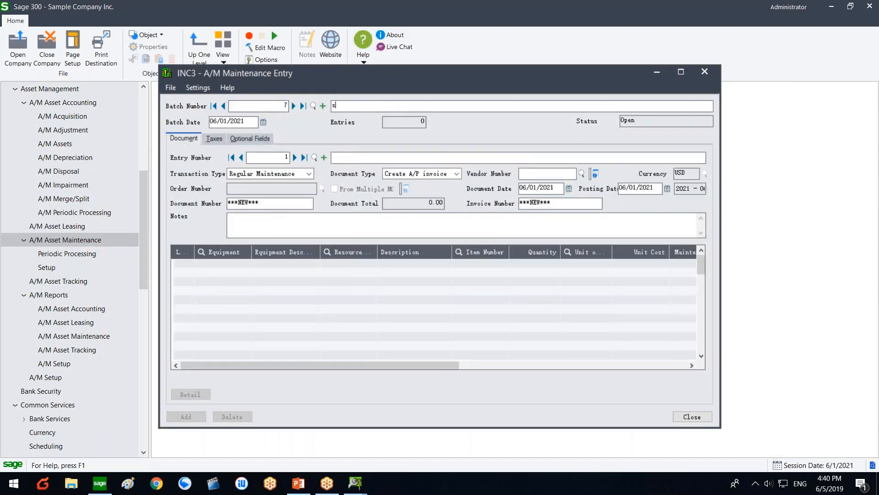
{"action": "type", "text": "ervice hours"}
Step: Describe entry 1 as 'onsite service'
{"action": "left_click", "coordinate": [359, 153]}
{"action": "type", "text": "onsti"}
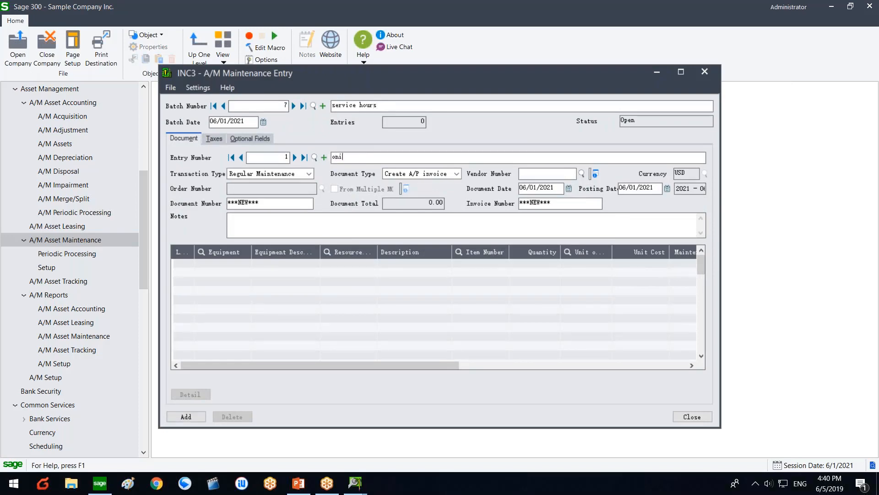
{"action": "type", "text": "e"}
{"action": "key", "text": "BackSpace"}
{"action": "key", "text": "BackSpace"}
{"action": "key", "text": "BackSpace"}
{"action": "type", "text": "ite service"}
Step: Set the entry's vendor to 1200 and load order MO000013
{"action": "left_click", "coordinate": [581, 173]}
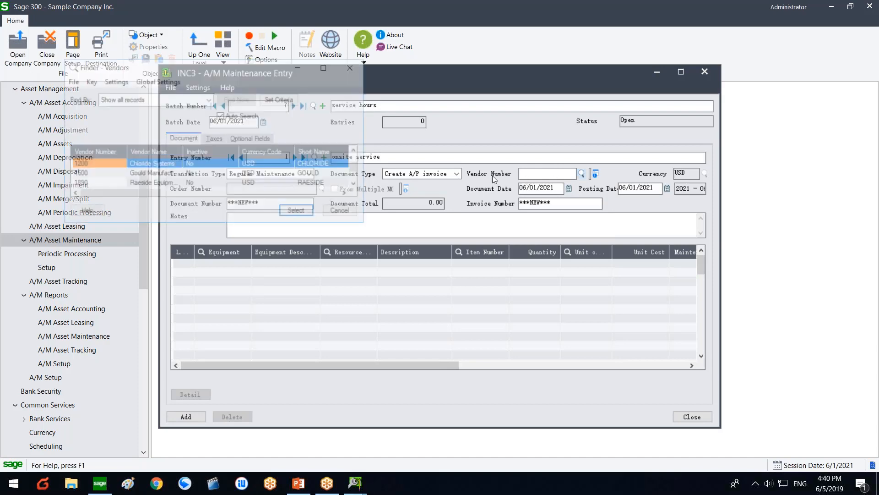
{"action": "double_click", "coordinate": [156, 166]}
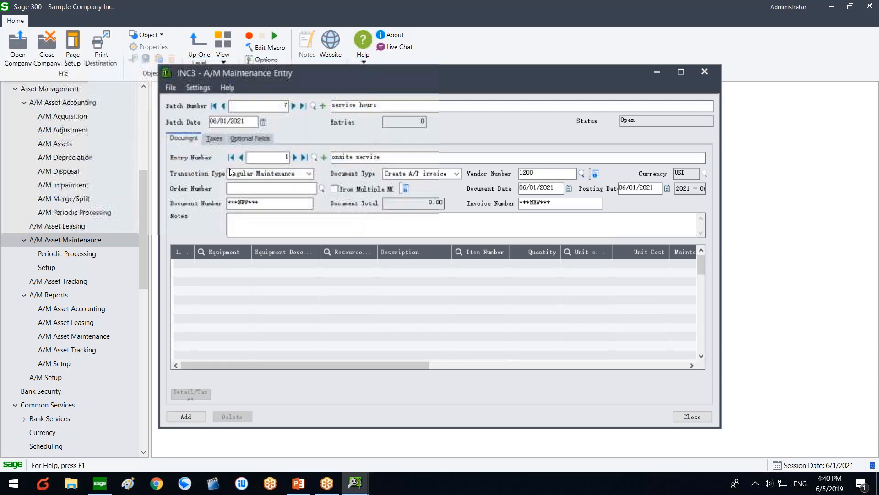
{"action": "left_click", "coordinate": [324, 190]}
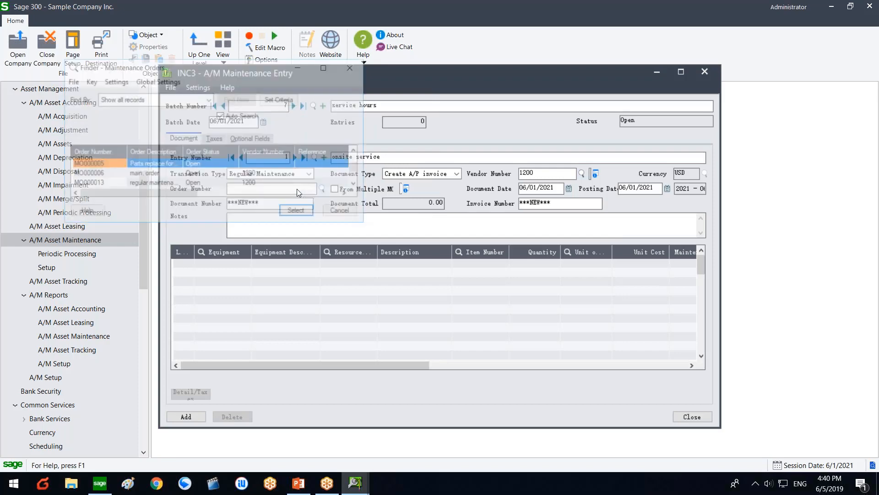
{"action": "double_click", "coordinate": [104, 185]}
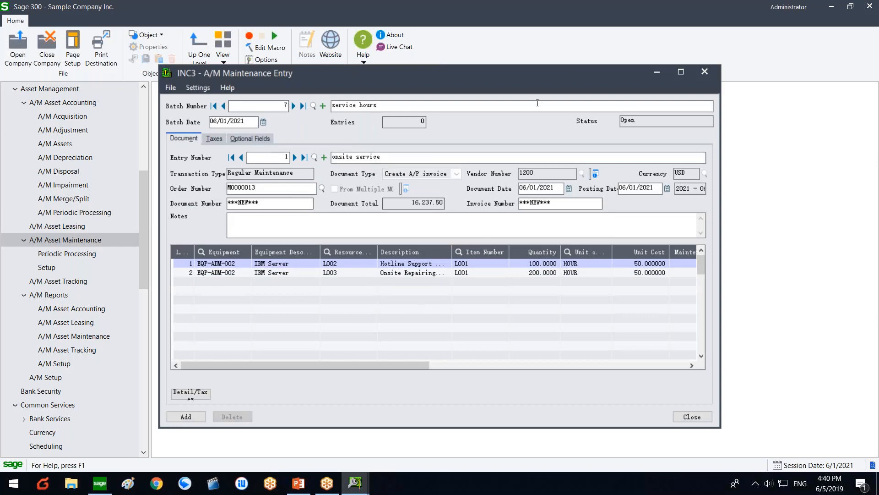
Step: Change the line quantities to 50 and 100 hours
{"action": "left_click_drag", "start_coordinate": [540, 78], "coordinate": [454, 78]}
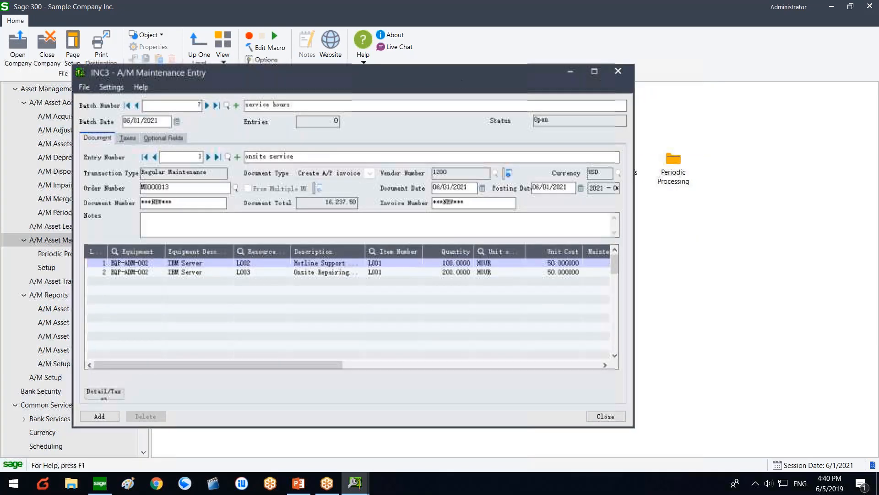
{"action": "left_click", "coordinate": [445, 264]}
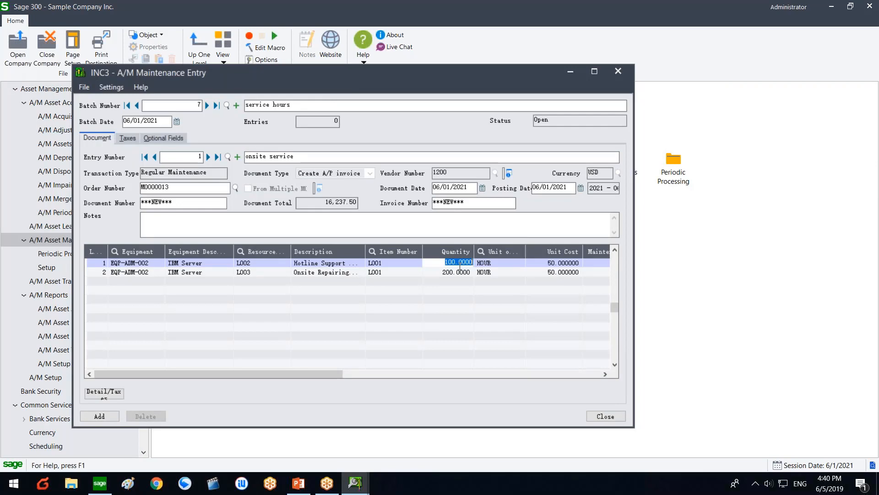
{"action": "type", "text": "50"}
{"action": "left_click", "coordinate": [454, 273]}
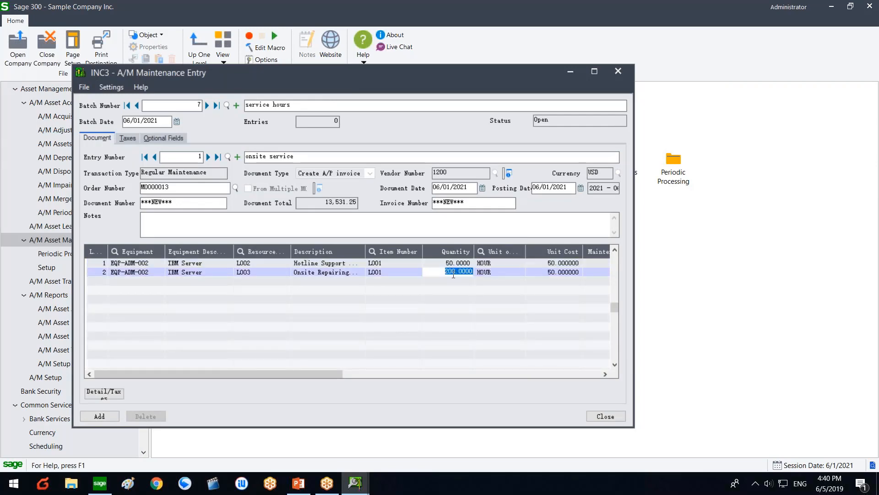
{"action": "type", "text": "100"}
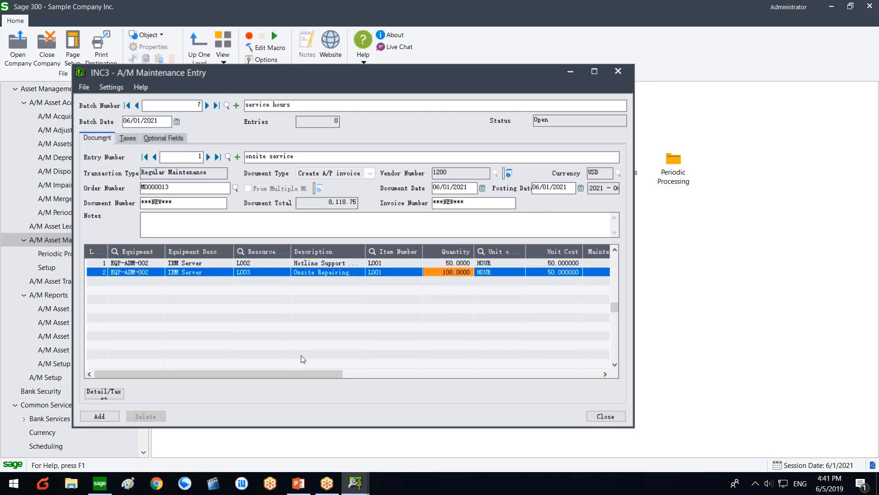
{"action": "left_click_drag", "start_coordinate": [284, 373], "coordinate": [392, 370]}
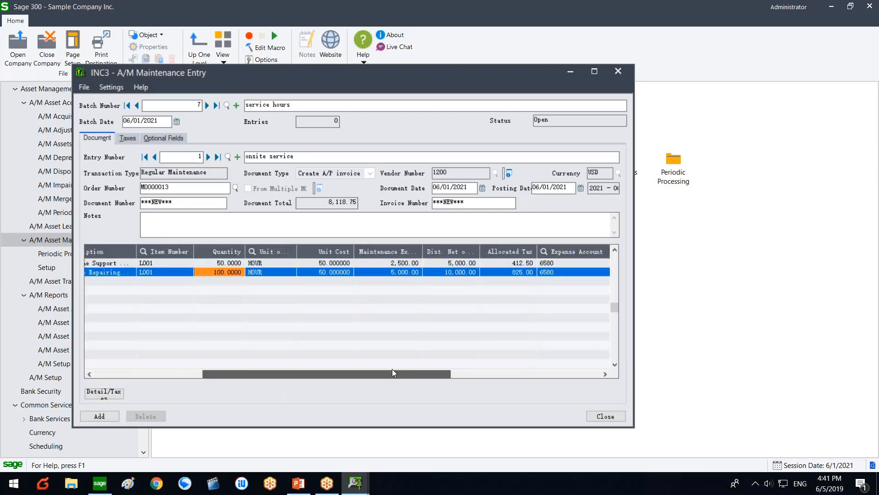
Step: Add the onsite service entry to batch 7, dismiss the fiscal-period warning, and review its lines
{"action": "left_click", "coordinate": [99, 416]}
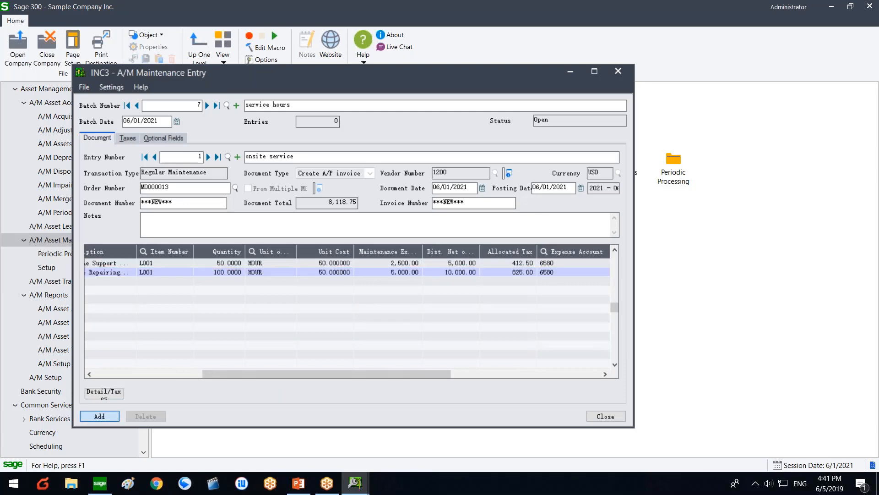
{"action": "left_click", "coordinate": [296, 195]}
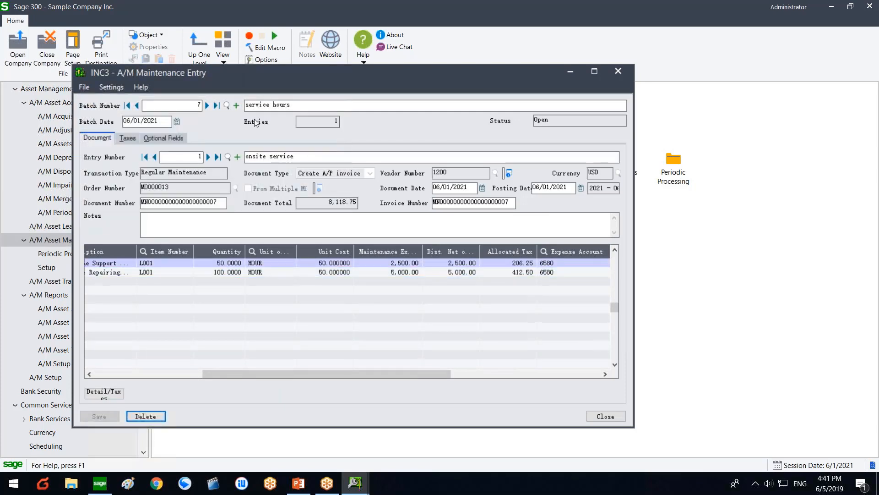
{"action": "left_click", "coordinate": [182, 373]}
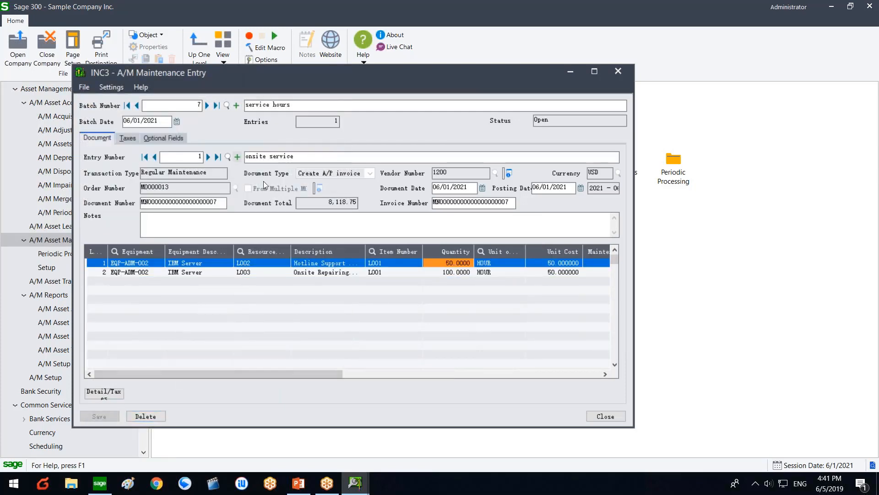
{"action": "left_click", "coordinate": [261, 265]}
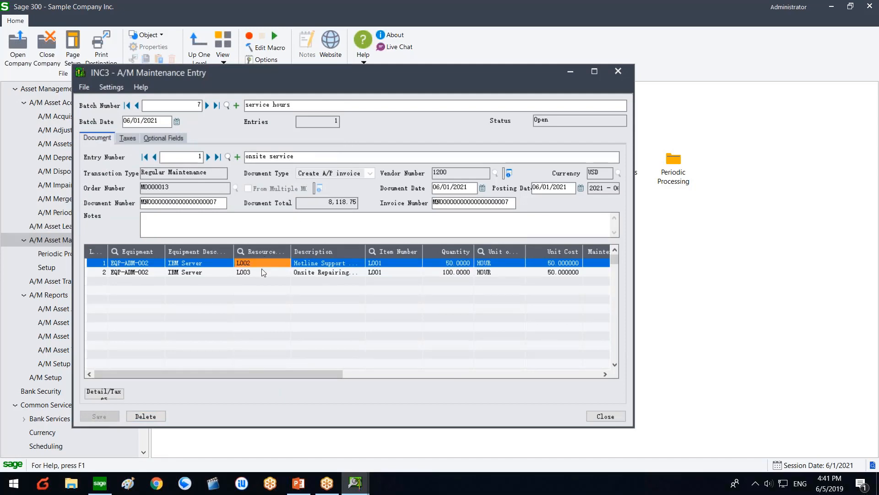
{"action": "left_click", "coordinate": [304, 273]}
{"action": "left_click", "coordinate": [338, 265]}
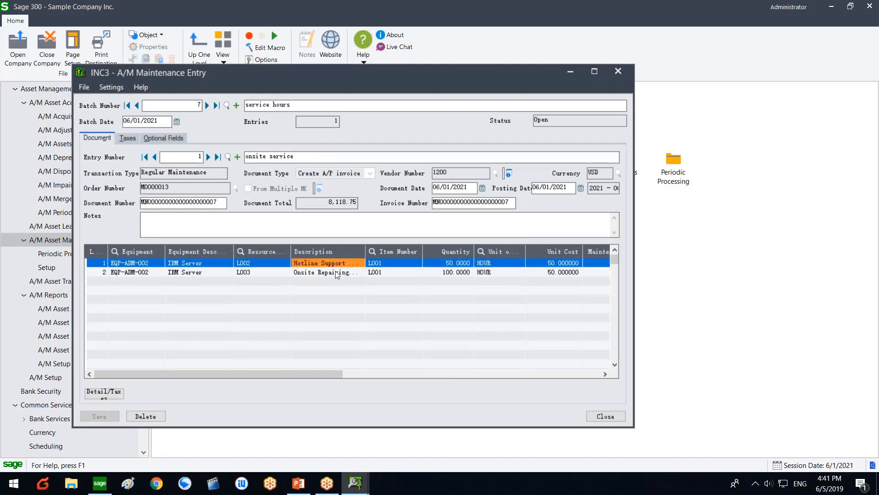
{"action": "left_click", "coordinate": [336, 273]}
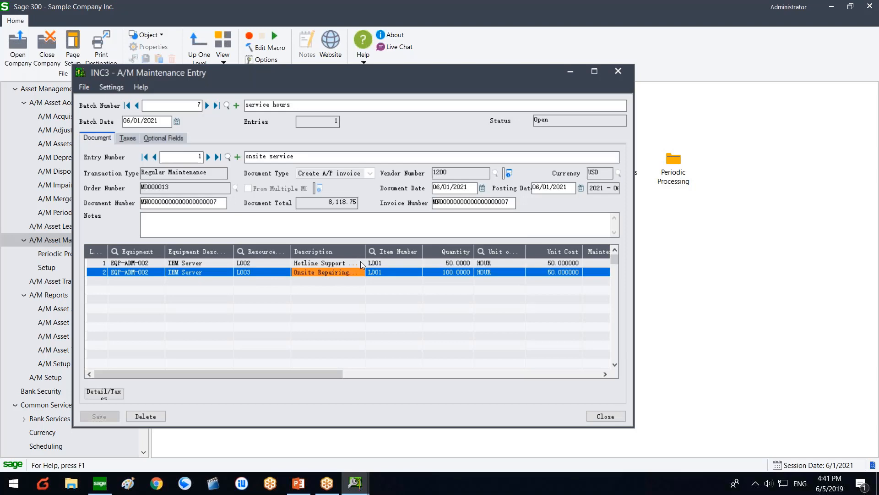
{"action": "left_click_drag", "start_coordinate": [365, 251], "coordinate": [376, 251]}
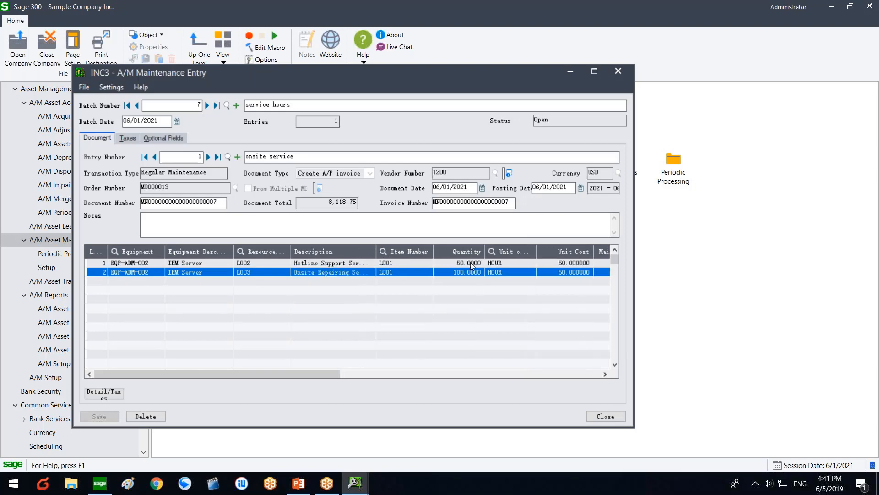
Step: Post service hours batch 7 from the Maintenance Batch List, confirming and acknowledging completion
{"action": "left_click", "coordinate": [599, 417]}
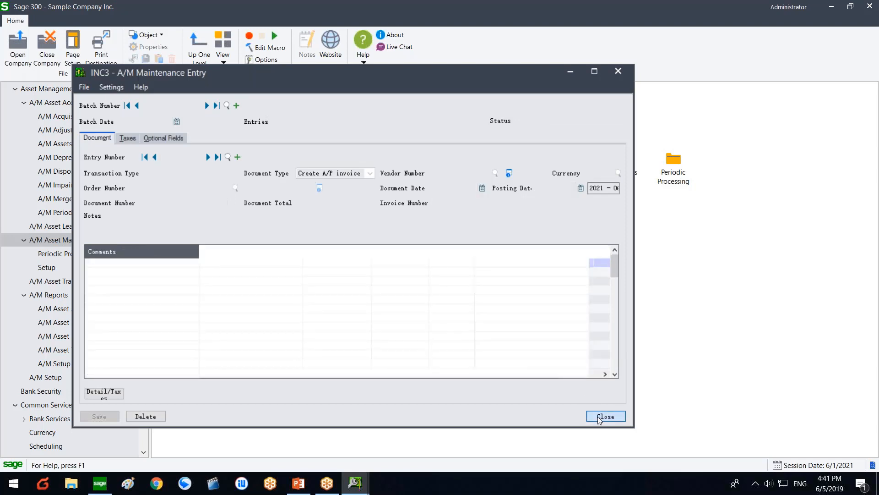
{"action": "double_click", "coordinate": [502, 175]}
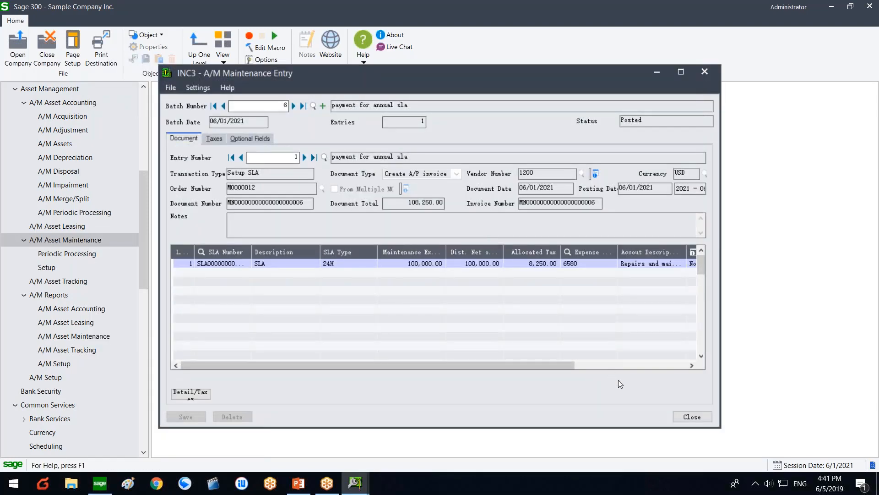
{"action": "left_click", "coordinate": [689, 417]}
{"action": "left_click", "coordinate": [474, 265]}
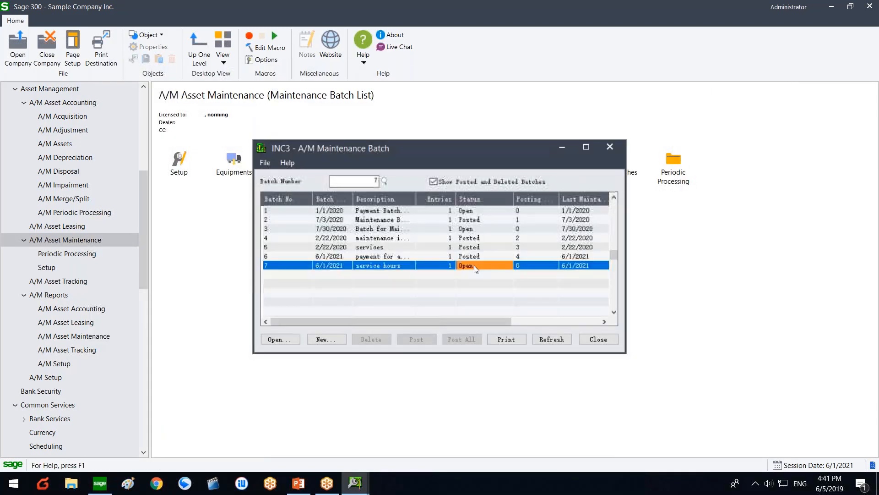
{"action": "left_click", "coordinate": [432, 338]}
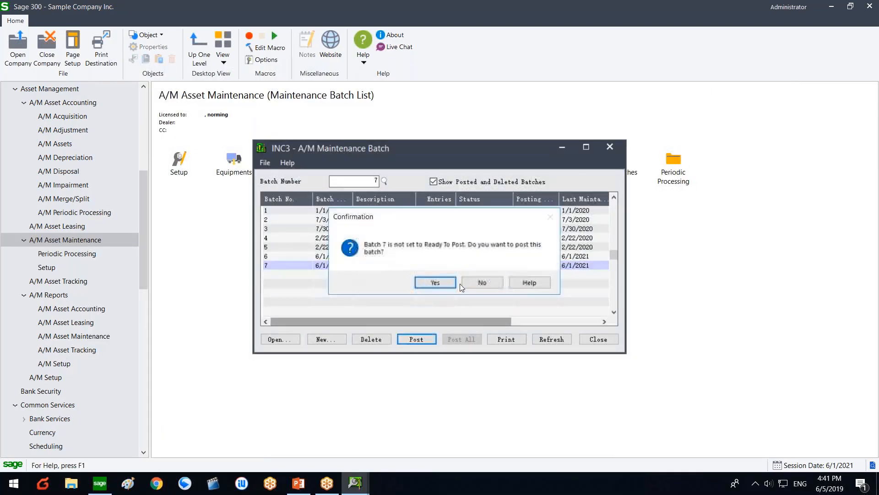
{"action": "left_click", "coordinate": [439, 282]}
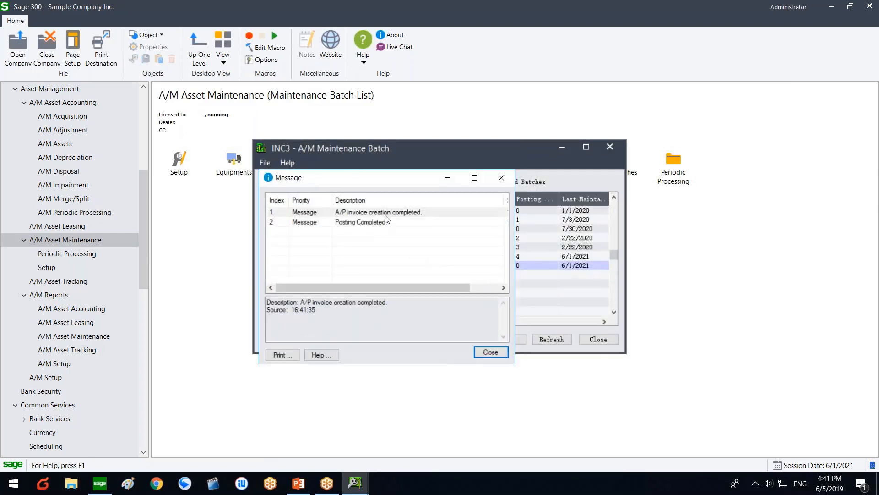
{"action": "left_click", "coordinate": [486, 354]}
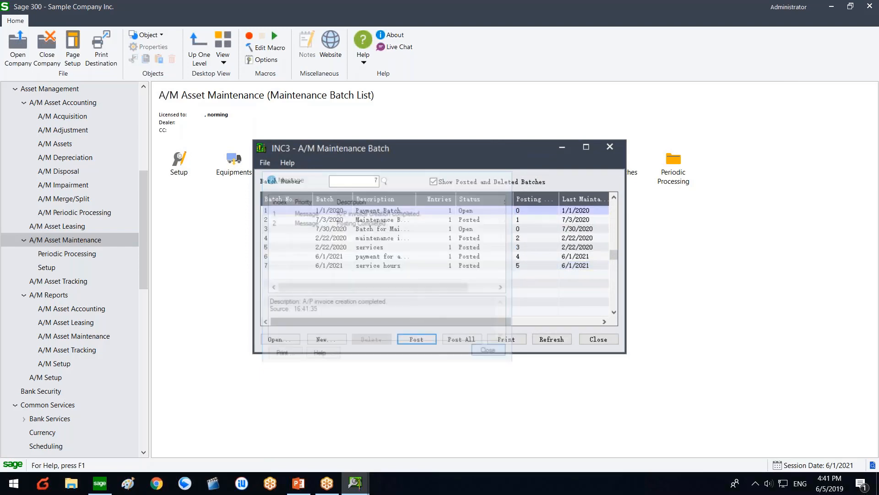
{"action": "left_click", "coordinate": [76, 103]}
{"action": "scroll", "coordinate": [75, 106], "scroll_direction": "up", "scroll_amount": 4}
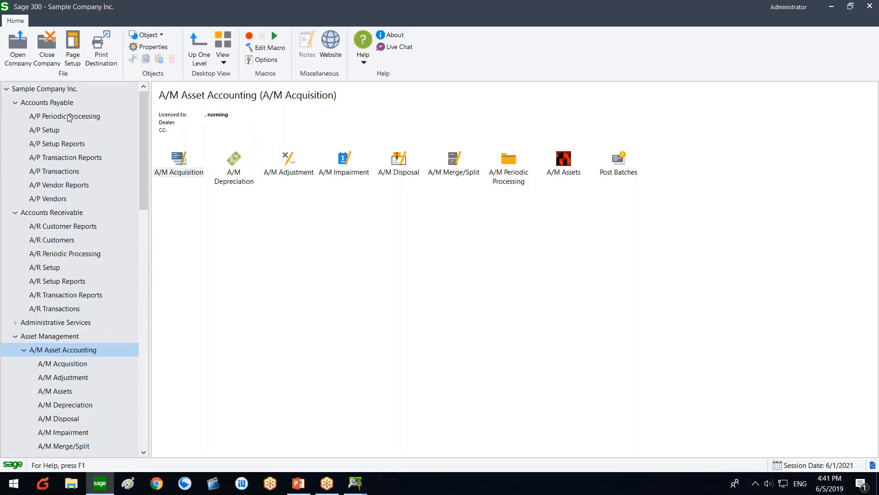
Step: Review A/P invoice batch 33 for 8,118.75, then close the invoice windows
{"action": "left_click", "coordinate": [60, 171]}
{"action": "double_click", "coordinate": [179, 163]}
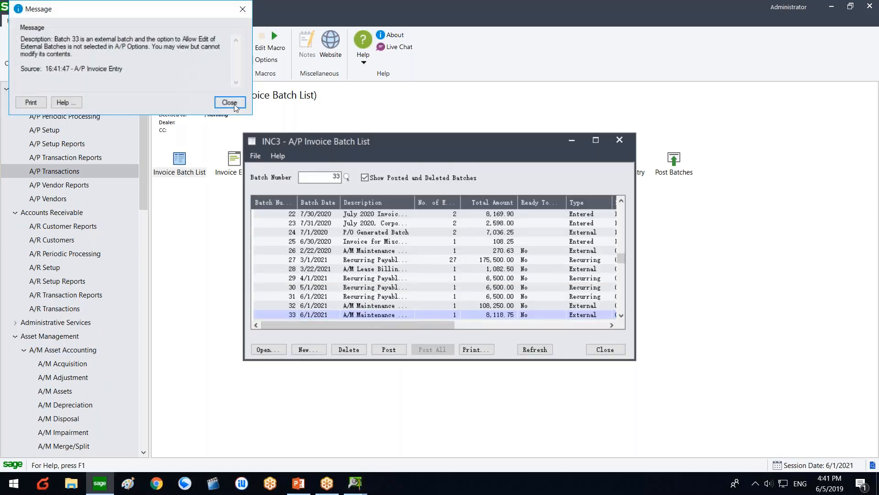
{"action": "left_click", "coordinate": [235, 104]}
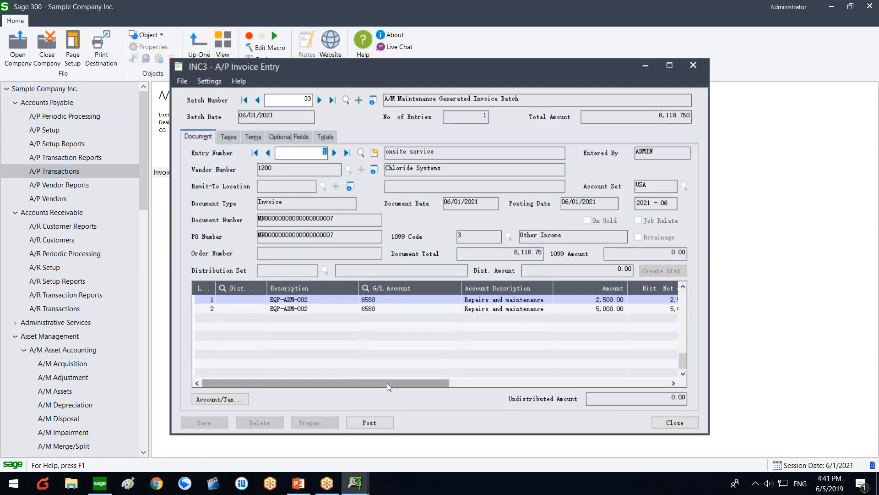
{"action": "left_click_drag", "start_coordinate": [386, 383], "coordinate": [358, 372]}
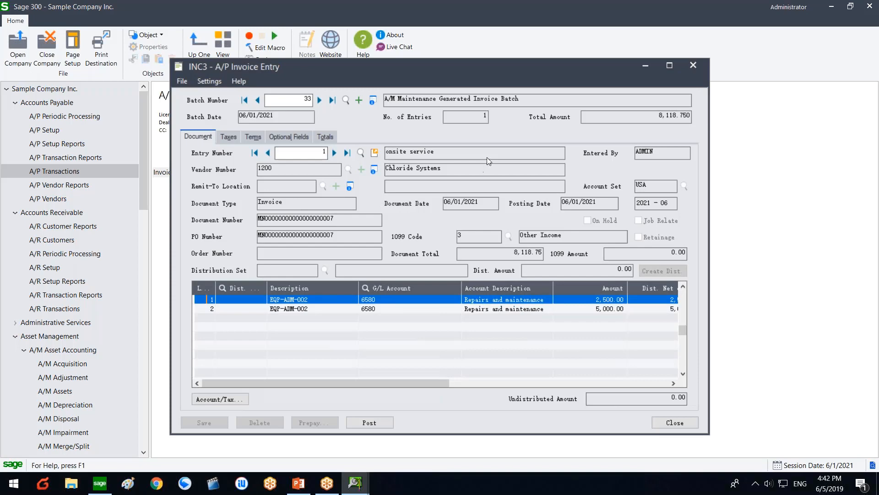
{"action": "left_click", "coordinate": [683, 65]}
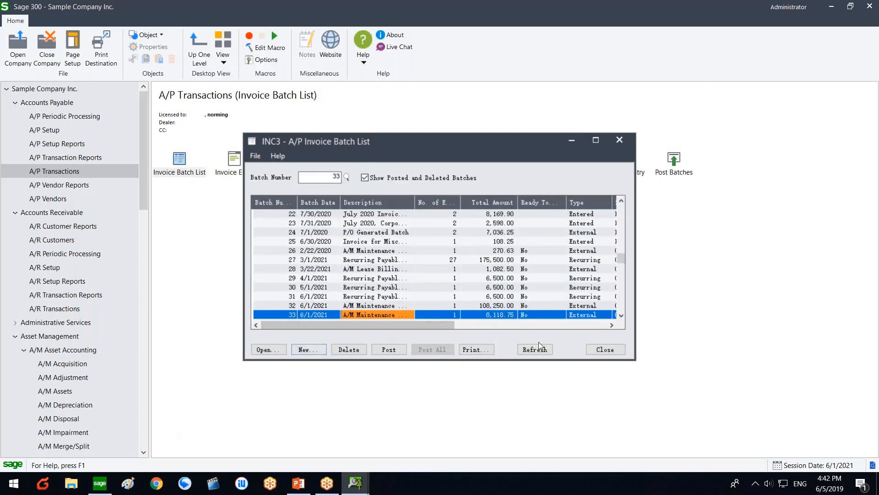
{"action": "left_click", "coordinate": [604, 350]}
Step: Return to Asset Management and select the A/M Asset Maintenance page
{"action": "left_click", "coordinate": [87, 336]}
{"action": "scroll", "coordinate": [83, 342], "scroll_direction": "down", "scroll_amount": 4}
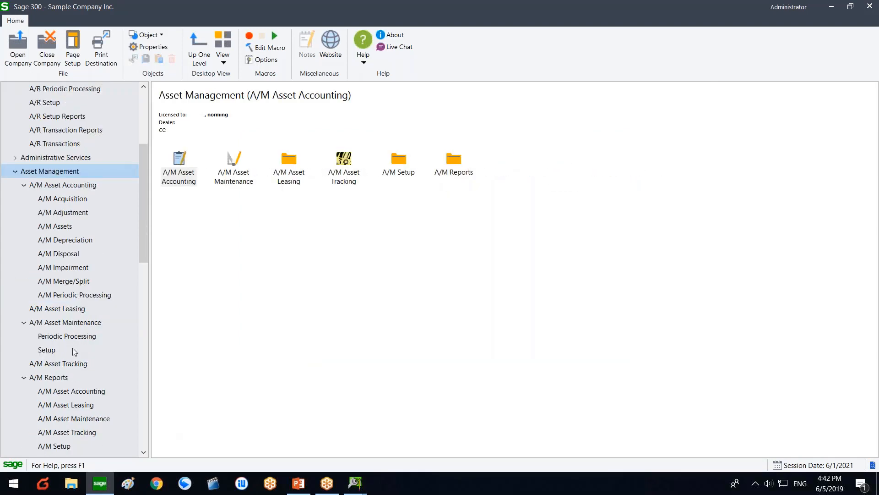
{"action": "scroll", "coordinate": [71, 374], "scroll_direction": "down", "scroll_amount": 1}
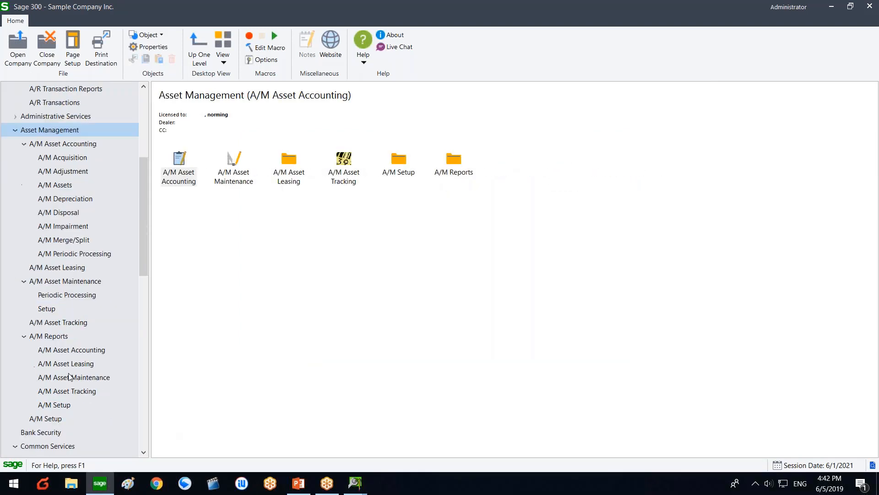
{"action": "left_click", "coordinate": [80, 284]}
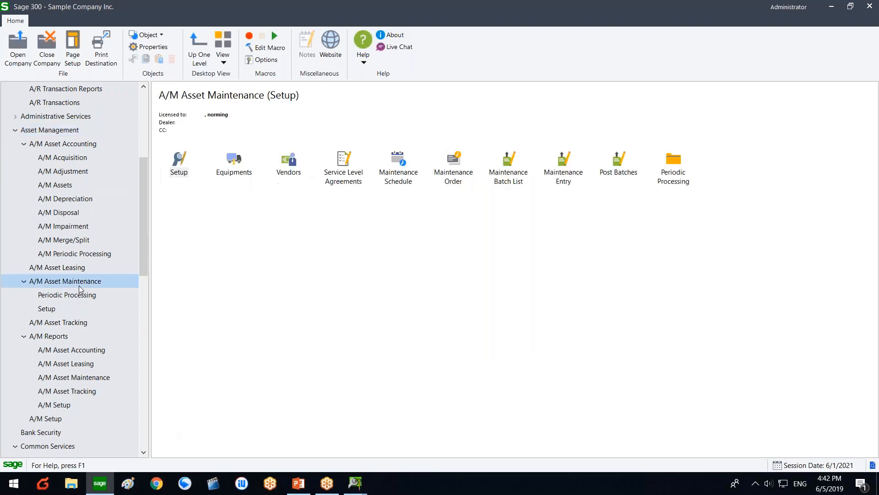
Step: Open Service Level Agreements and review the Totals: 100,000.00 price, 5,000.00 budget, 7,500.00 actual expense
{"action": "left_click", "coordinate": [341, 163]}
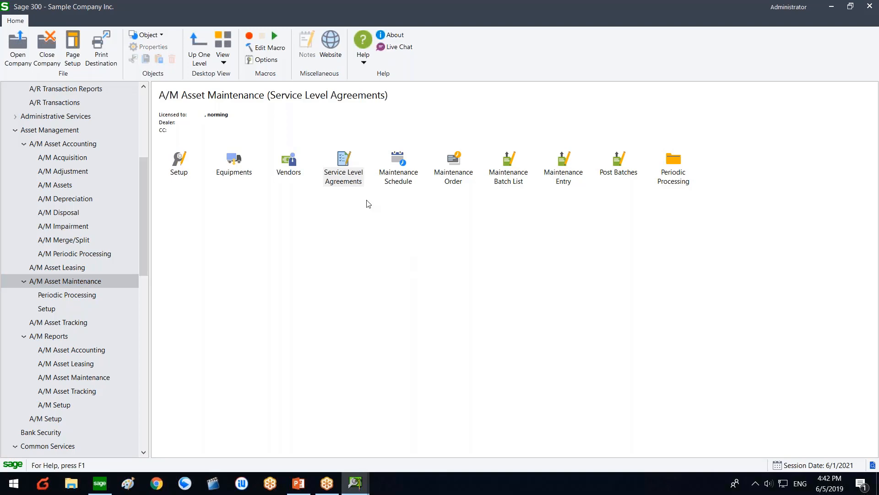
{"action": "double_click", "coordinate": [367, 187]}
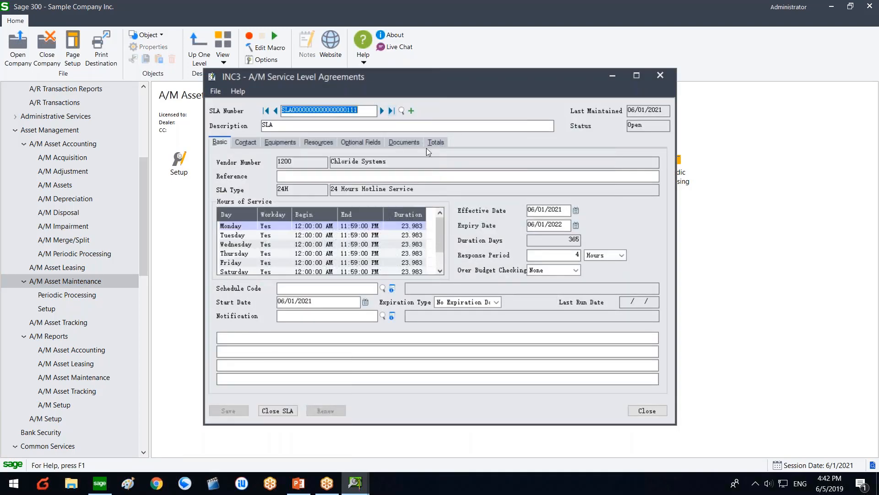
{"action": "left_click", "coordinate": [433, 143]}
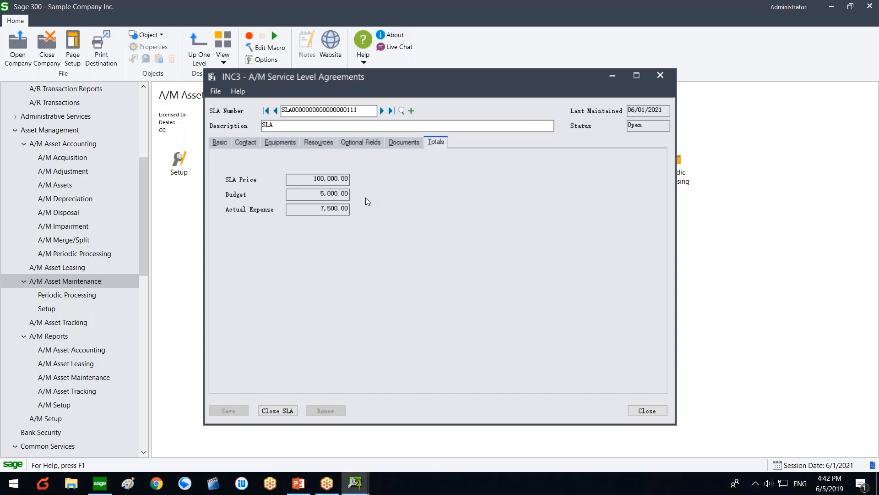
{"action": "left_click", "coordinate": [397, 143]}
{"action": "left_click", "coordinate": [431, 144]}
{"action": "left_click", "coordinate": [324, 141]}
Step: Check the SLA resources' used quantities, the second resource showing 100
{"action": "left_click", "coordinate": [284, 143]}
{"action": "left_click", "coordinate": [318, 142]}
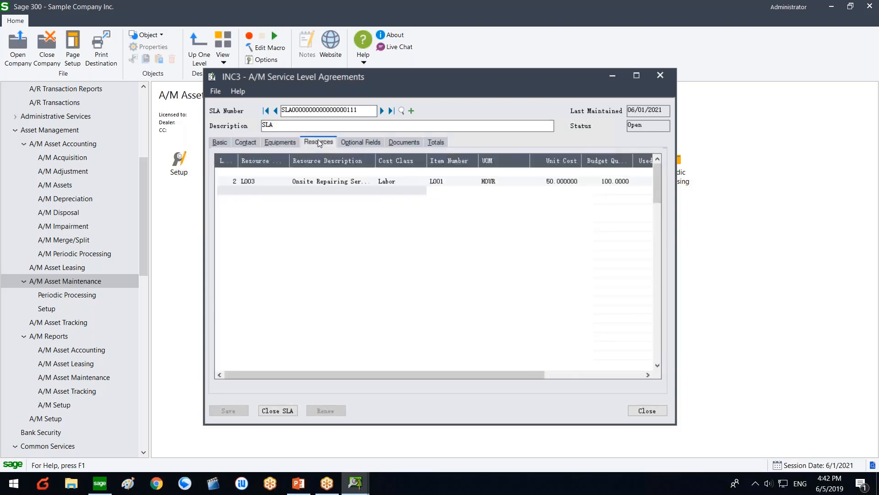
{"action": "left_click_drag", "start_coordinate": [447, 375], "coordinate": [585, 372]}
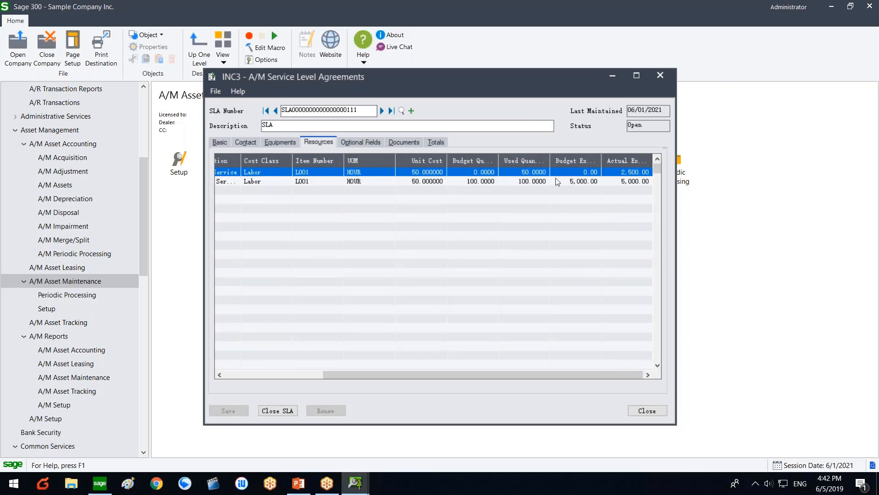
{"action": "left_click_drag", "start_coordinate": [550, 160], "coordinate": [561, 160]}
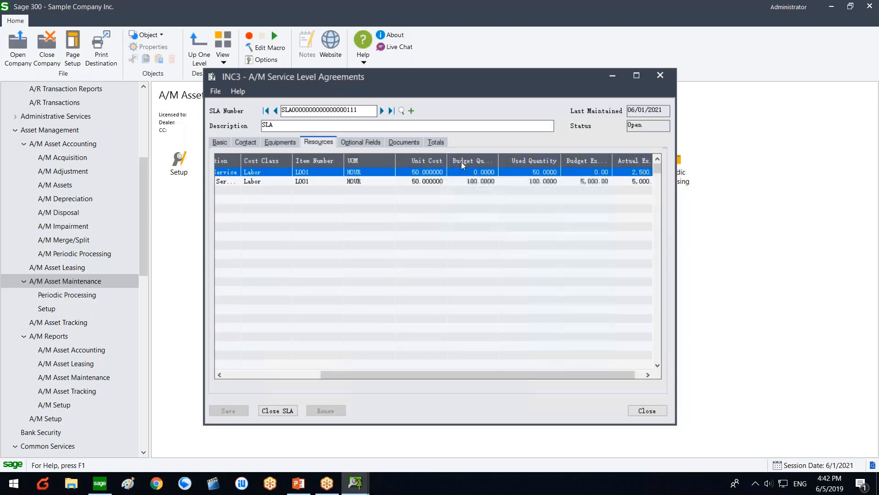
{"action": "left_click", "coordinate": [533, 173]}
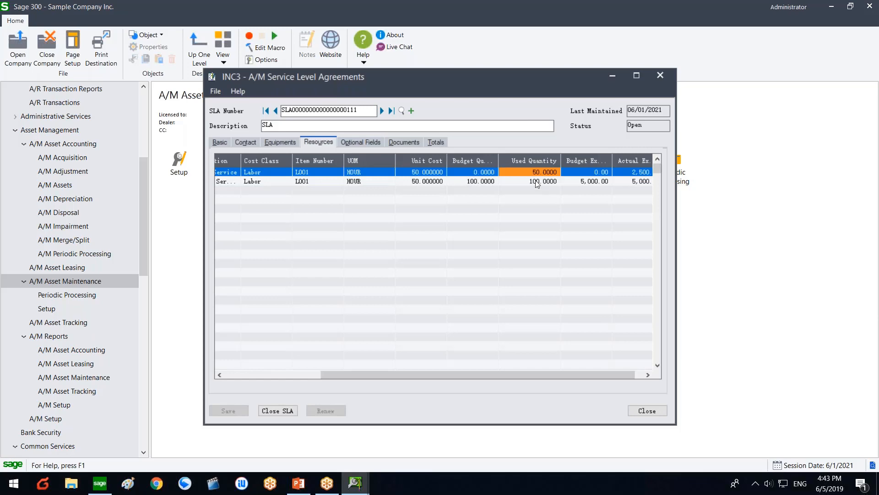
{"action": "left_click", "coordinate": [536, 183]}
{"action": "left_click", "coordinate": [540, 174]}
{"action": "left_click", "coordinate": [538, 182]}
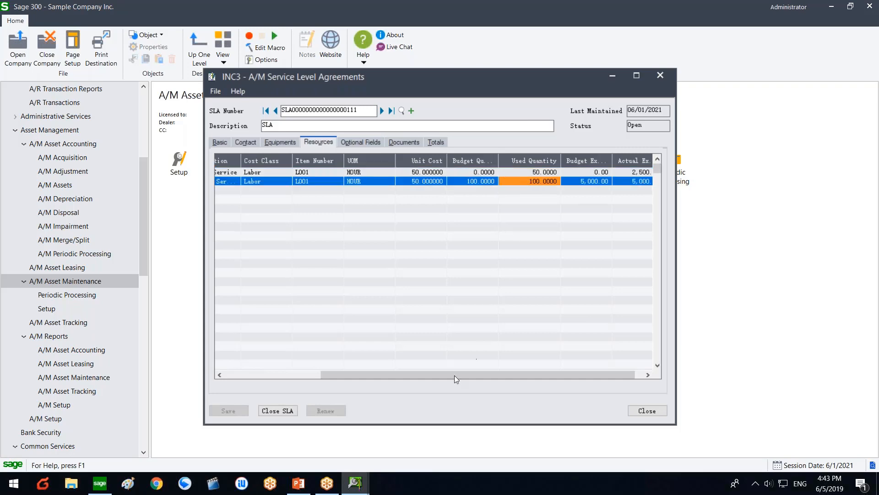
{"action": "left_click_drag", "start_coordinate": [455, 376], "coordinate": [294, 356]}
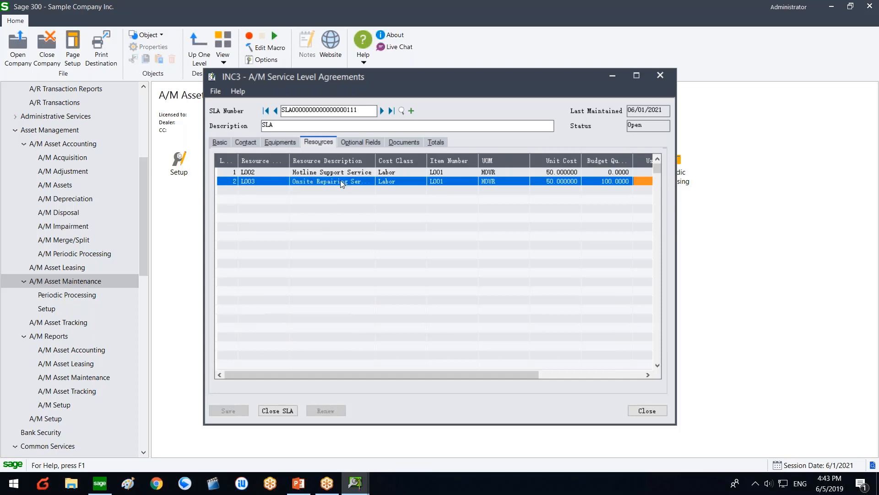
Step: Look over the SLA's equipment, contact and basic details, then close the record
{"action": "left_click", "coordinate": [287, 143]}
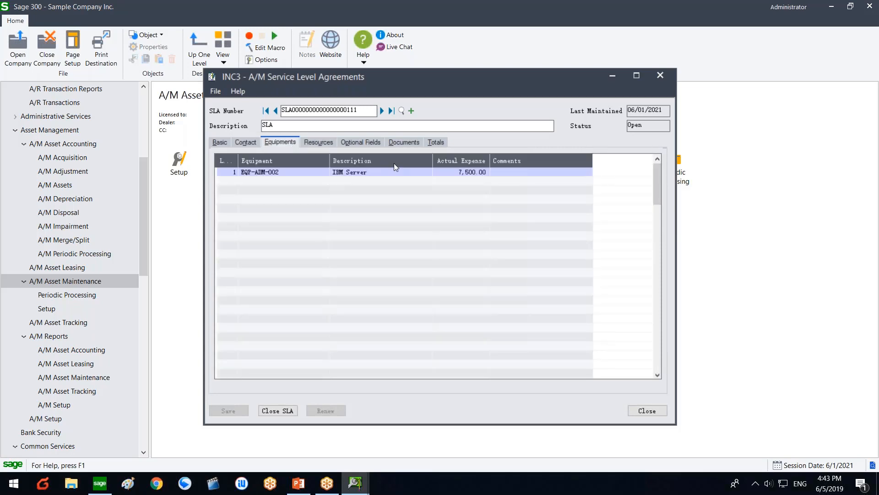
{"action": "left_click", "coordinate": [243, 143]}
{"action": "left_click", "coordinate": [220, 142]}
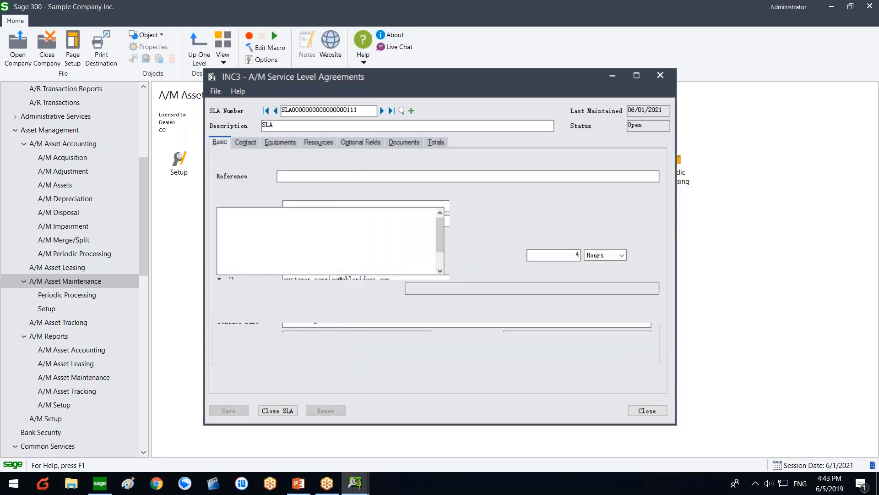
{"action": "left_click", "coordinate": [640, 415]}
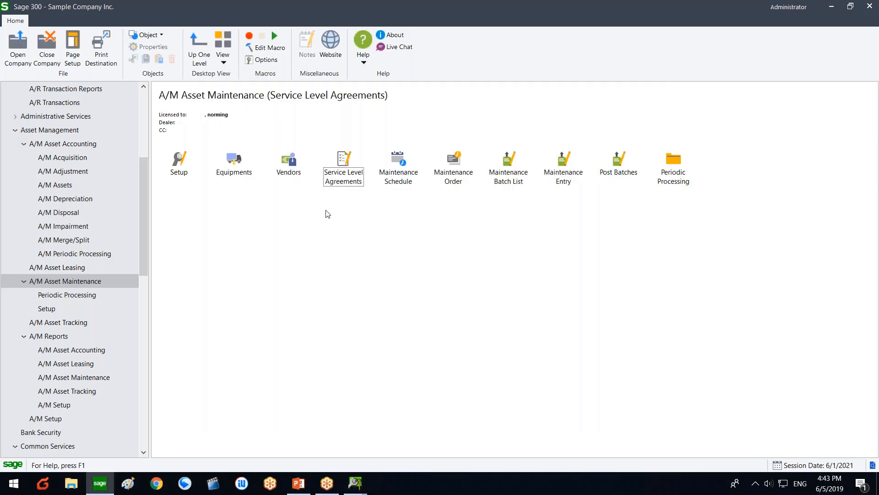
Step: Start a new maintenance order with description and reference 'without sla', then look up equipment for line 1
{"action": "double_click", "coordinate": [453, 179]}
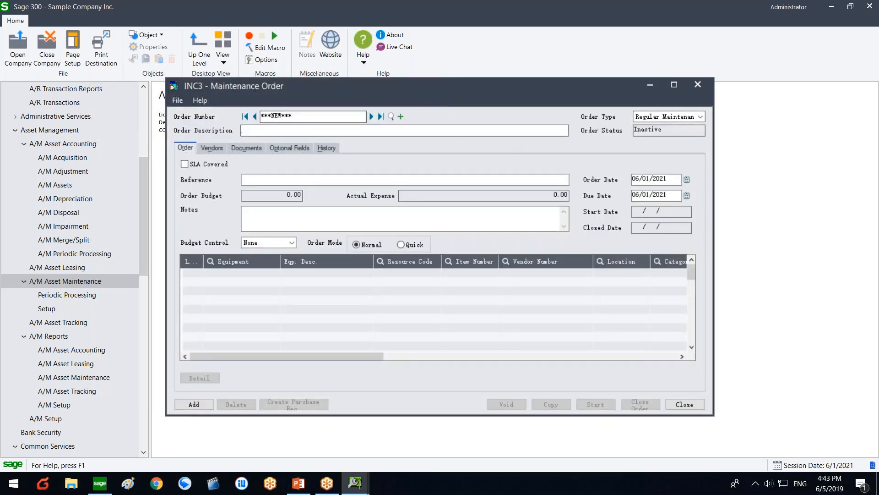
{"action": "type", "text": "without sla"}
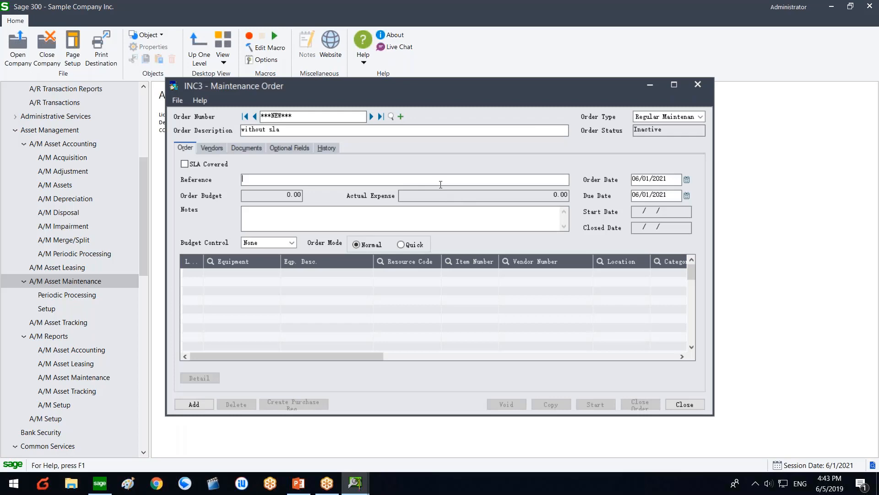
{"action": "type", "text": "without sla"}
{"action": "left_click", "coordinate": [246, 272]}
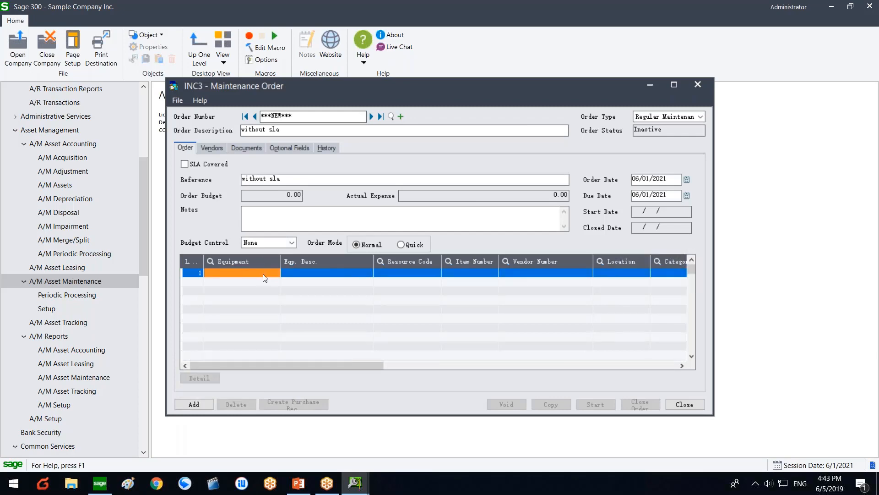
{"action": "left_click", "coordinate": [274, 273]}
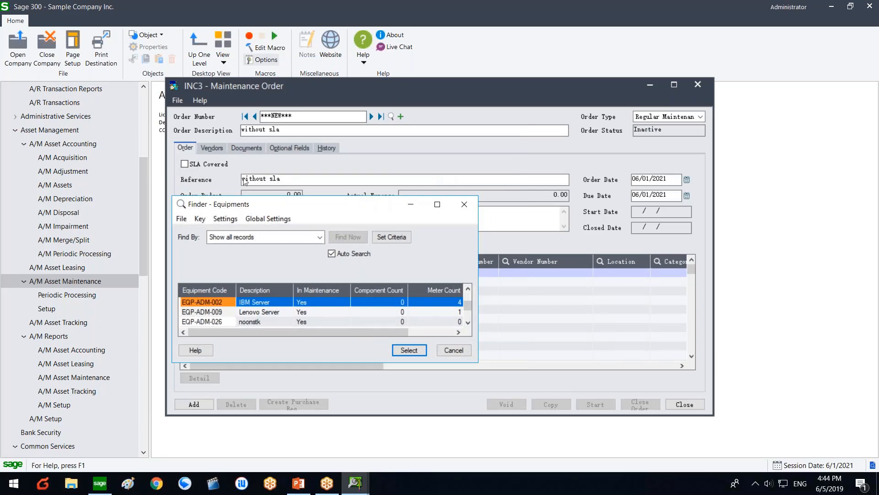
Step: Set line 1 to equipment EQP-ADM-002 (IBM Server) with resource code S003
{"action": "left_click_drag", "start_coordinate": [285, 207], "coordinate": [292, 159]}
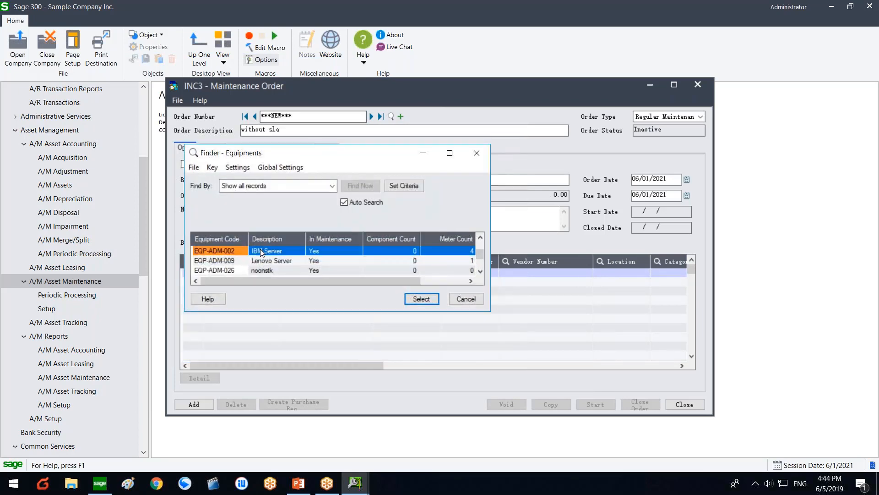
{"action": "double_click", "coordinate": [234, 254]}
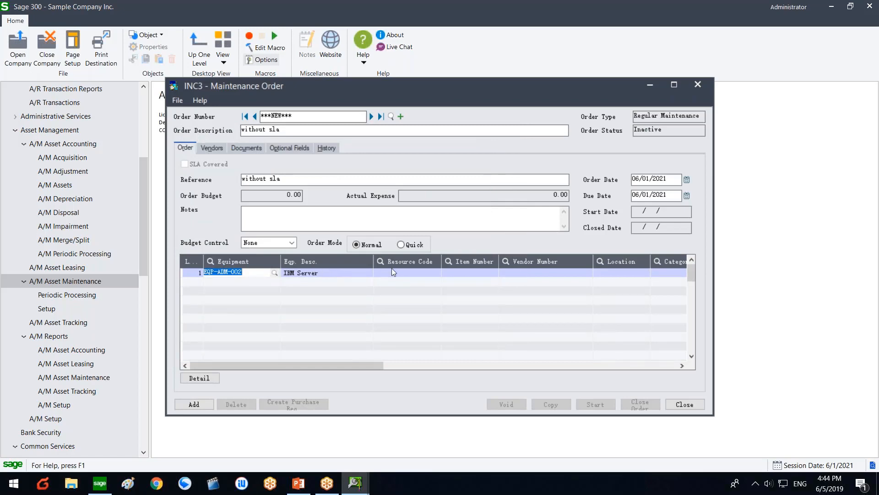
{"action": "left_click", "coordinate": [411, 272]}
{"action": "left_click", "coordinate": [435, 272]}
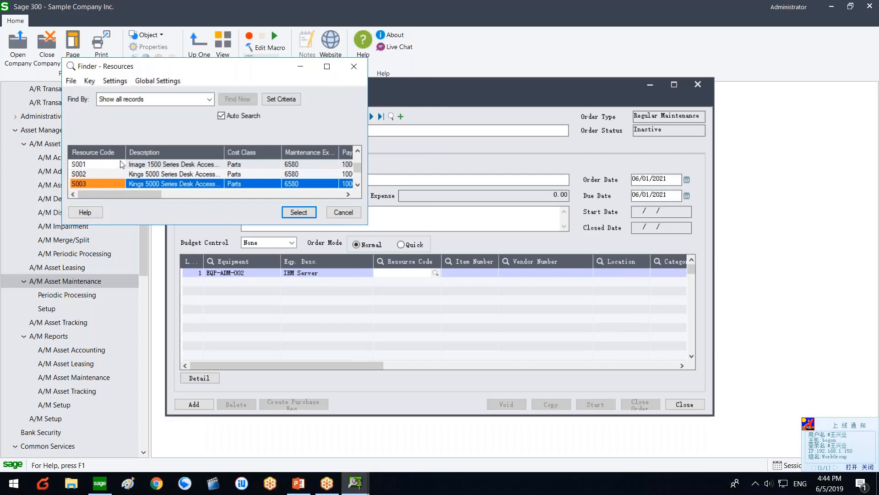
{"action": "left_click", "coordinate": [116, 175]}
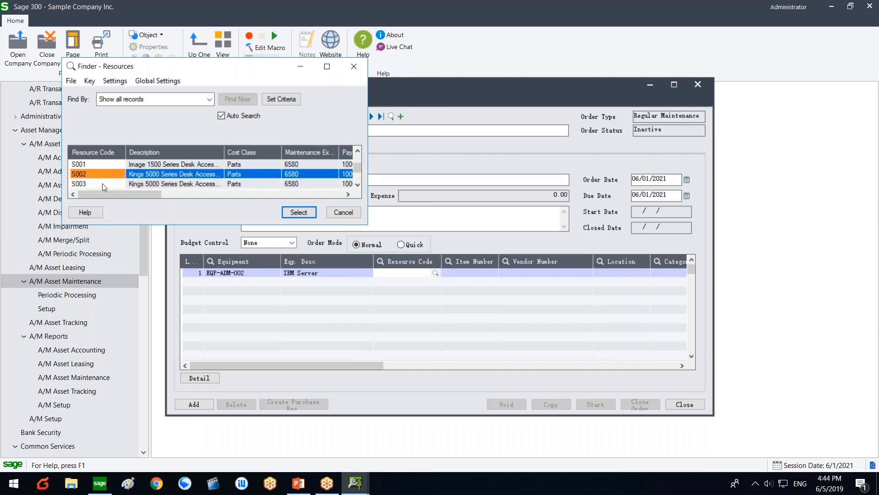
{"action": "left_click", "coordinate": [103, 183]}
{"action": "double_click", "coordinate": [102, 183]}
{"action": "left_click", "coordinate": [460, 268]}
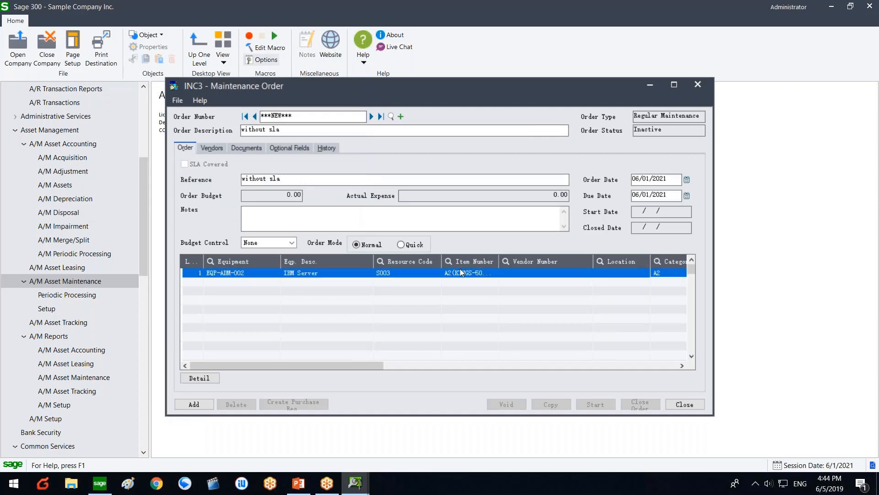
{"action": "left_click", "coordinate": [523, 273]}
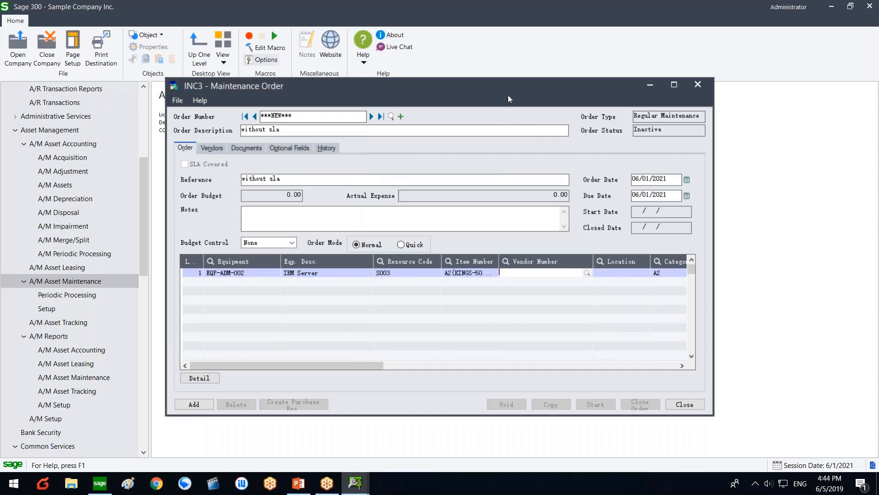
{"action": "left_click_drag", "start_coordinate": [508, 95], "coordinate": [427, 84]}
{"action": "left_click", "coordinate": [564, 262]}
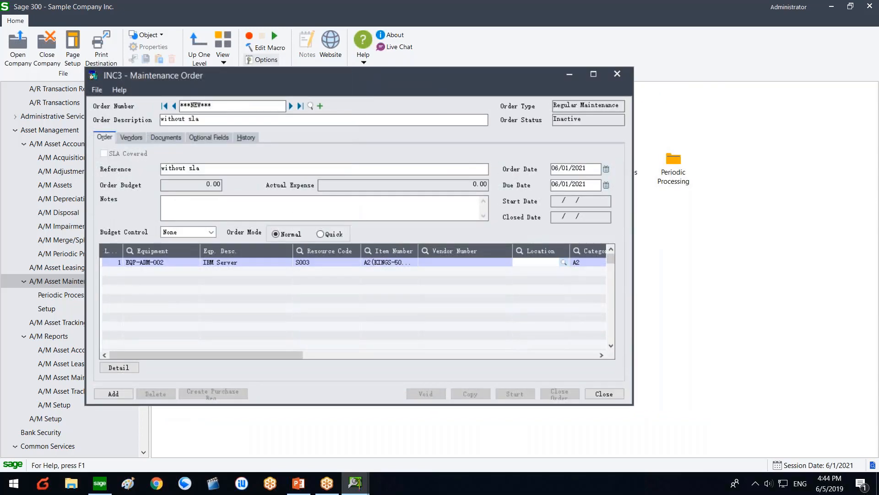
Step: Set the order line's location to 1
{"action": "double_click", "coordinate": [117, 164]}
{"action": "left_click", "coordinate": [542, 262]}
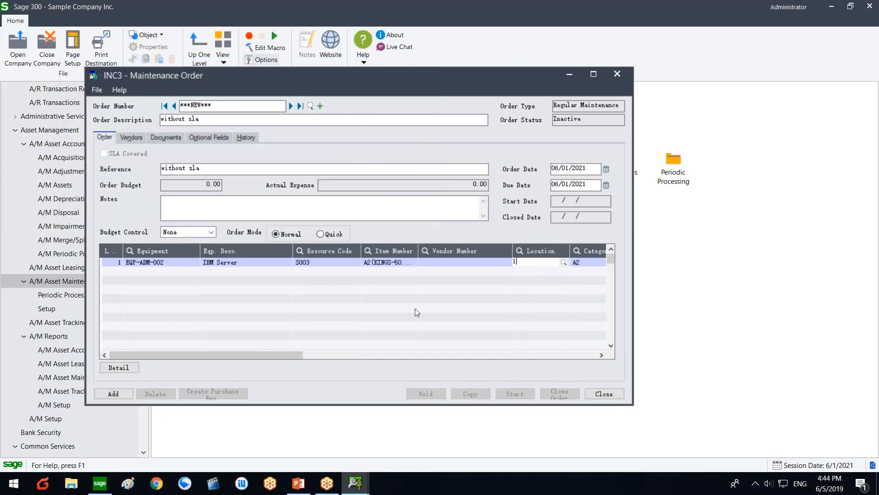
{"action": "left_click", "coordinate": [263, 352]}
{"action": "left_click_drag", "start_coordinate": [284, 353], "coordinate": [384, 345]}
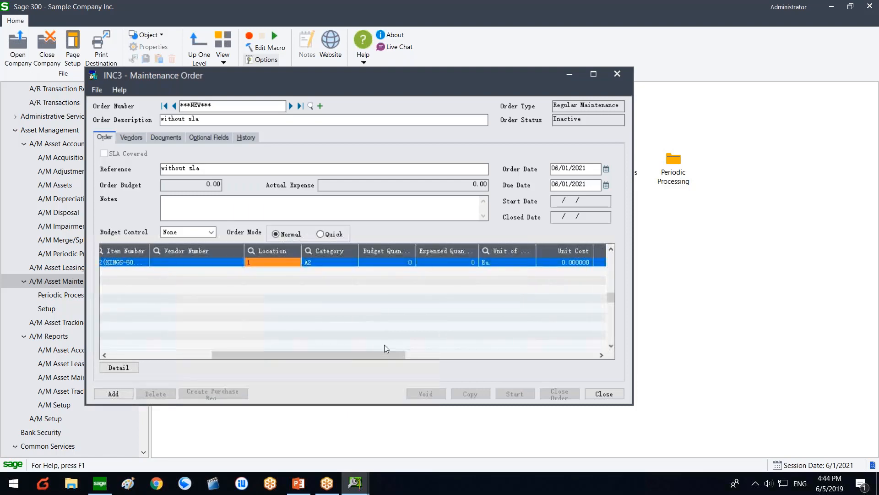
Step: Enter a budget quantity of 10 and a unit cost of 50 on the line
{"action": "left_click", "coordinate": [399, 263]}
{"action": "type", "text": "10"}
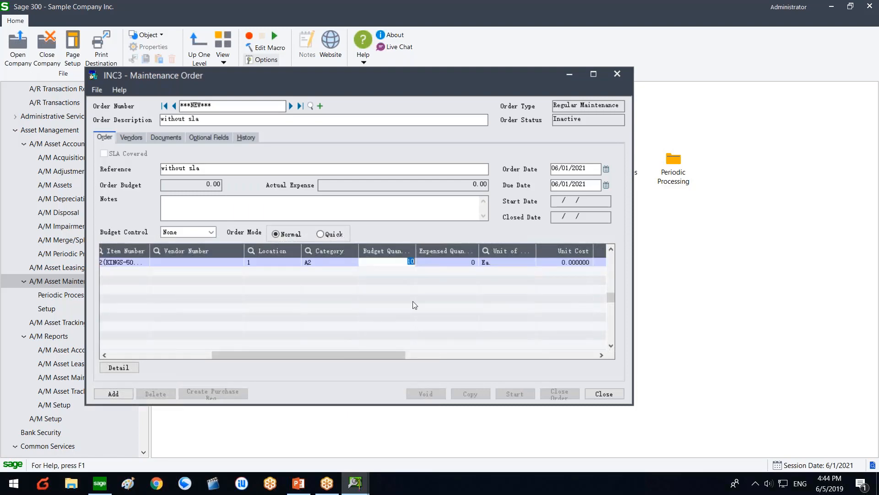
{"action": "key", "text": "Return"}
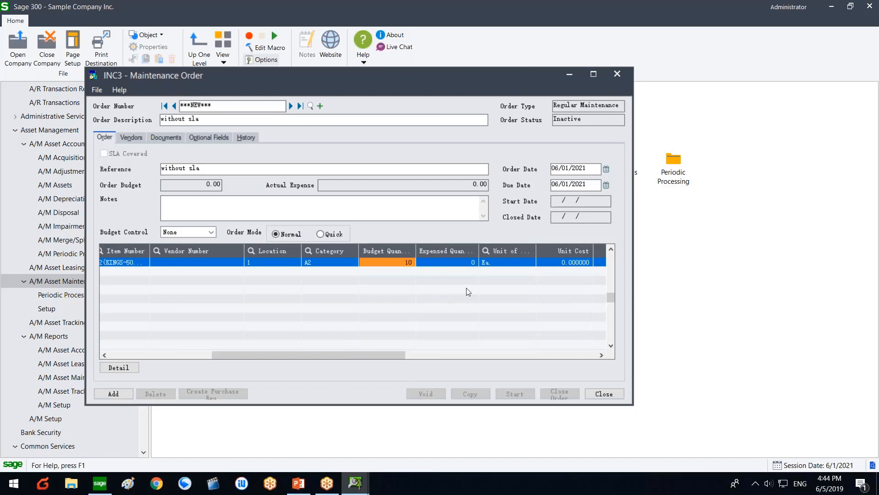
{"action": "left_click", "coordinate": [556, 265]}
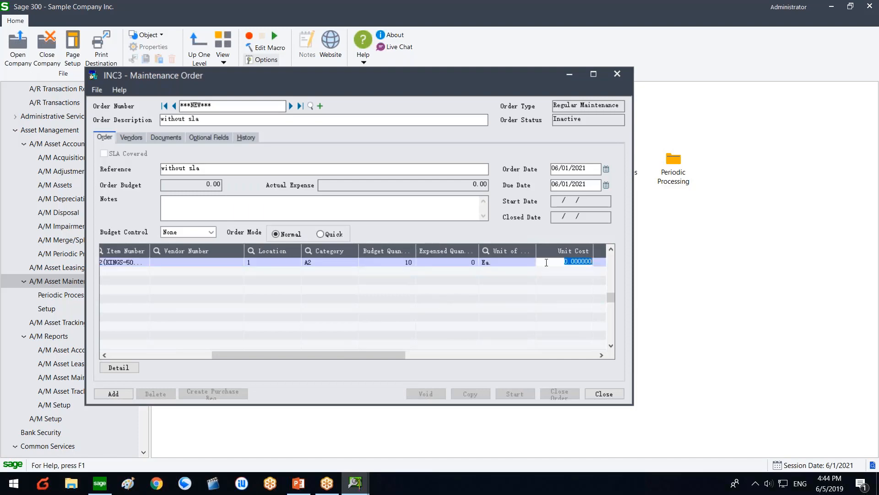
{"action": "left_click", "coordinate": [471, 264]}
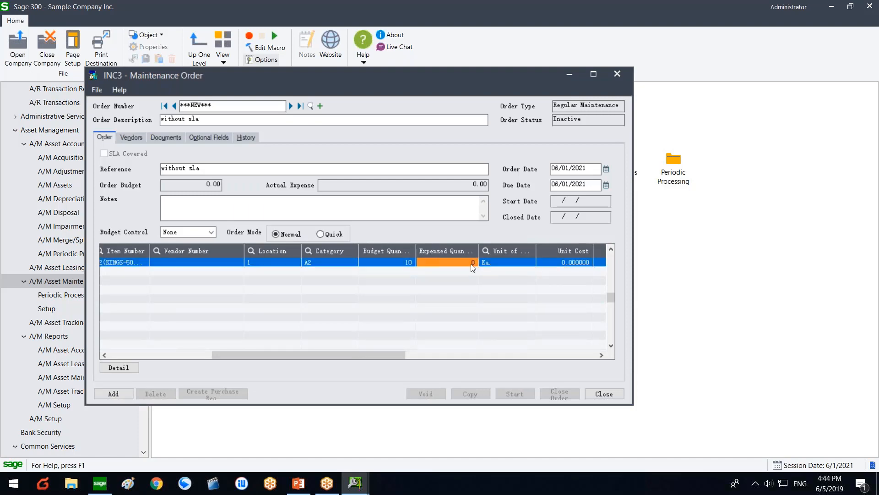
{"action": "left_click", "coordinate": [557, 264]}
{"action": "type", "text": "50"}
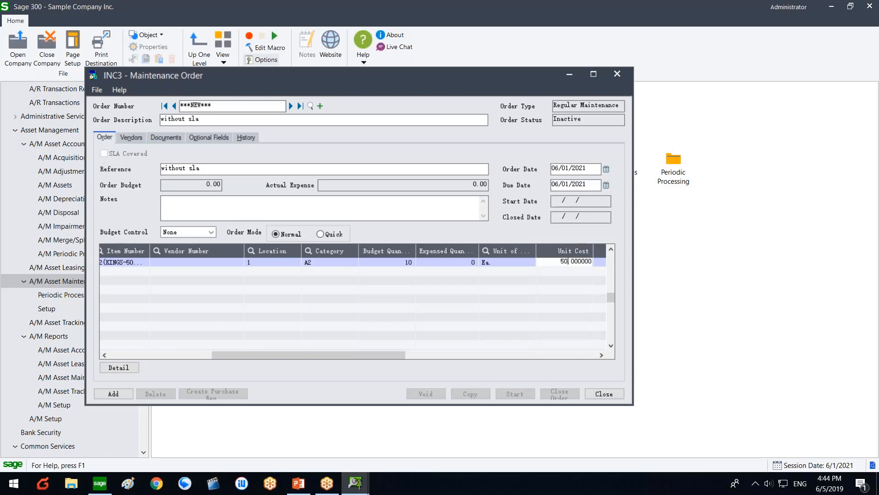
{"action": "key", "text": "Return"}
Step: Widen the Issue I/C Stock and Issue Purchase Requisition columns, then add the order as MO000014
{"action": "left_click_drag", "start_coordinate": [389, 354], "coordinate": [484, 345]}
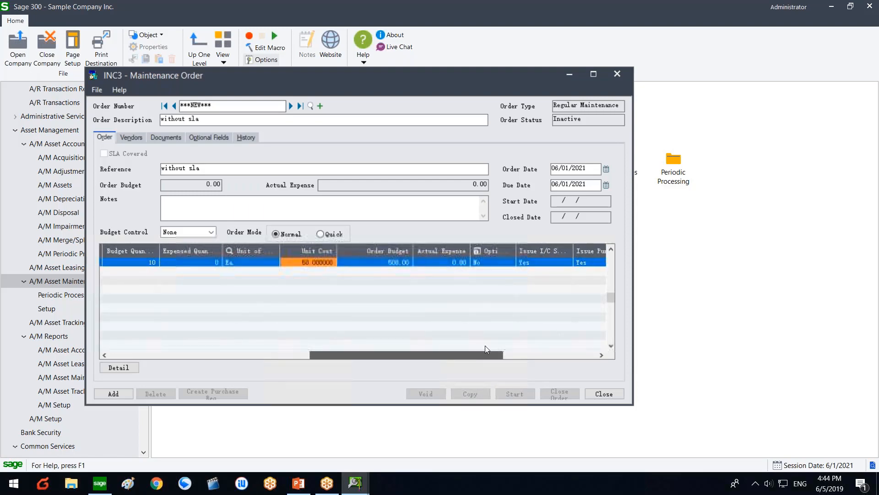
{"action": "left_click", "coordinate": [515, 353]}
{"action": "left_click_drag", "start_coordinate": [476, 251], "coordinate": [512, 251]}
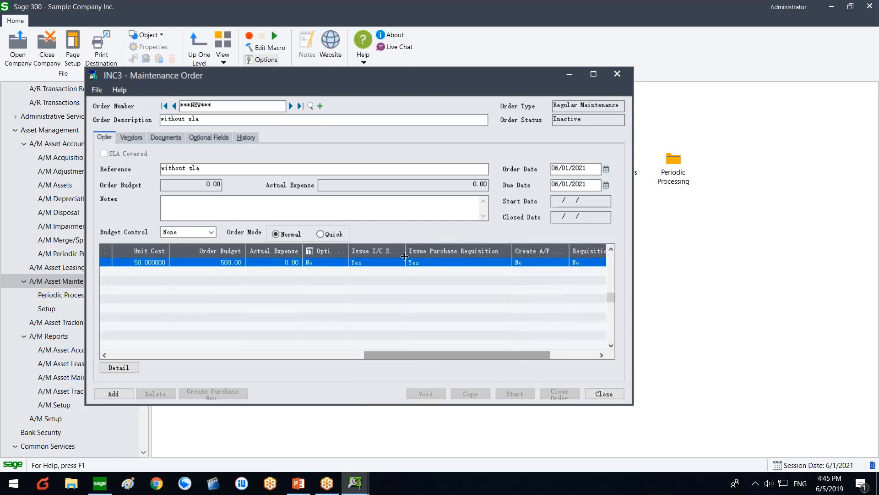
{"action": "left_click_drag", "start_coordinate": [405, 252], "coordinate": [435, 251]}
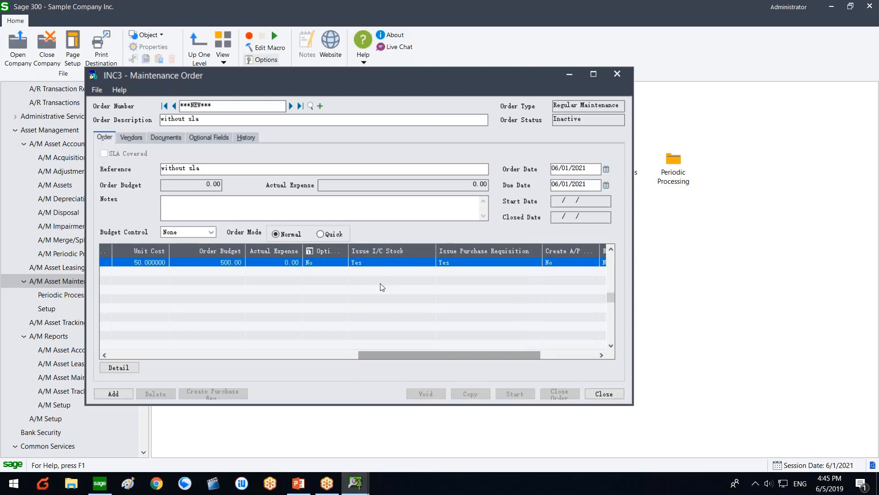
{"action": "left_click", "coordinate": [112, 393]}
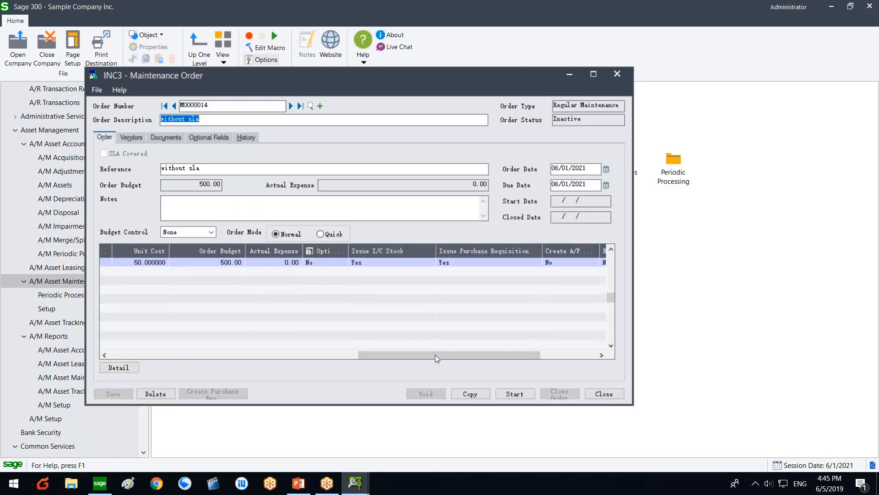
Step: Check the line's location list and leave the location unchanged
{"action": "left_click_drag", "start_coordinate": [402, 355], "coordinate": [305, 345]}
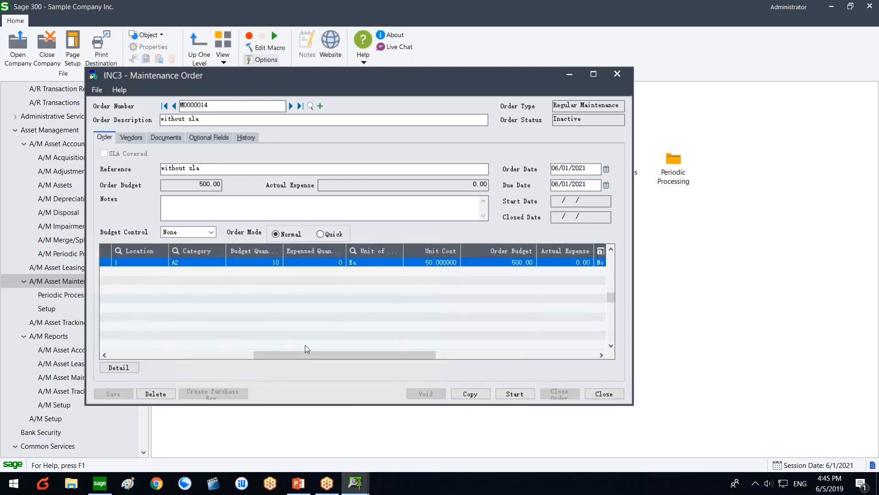
{"action": "left_click", "coordinate": [166, 263]}
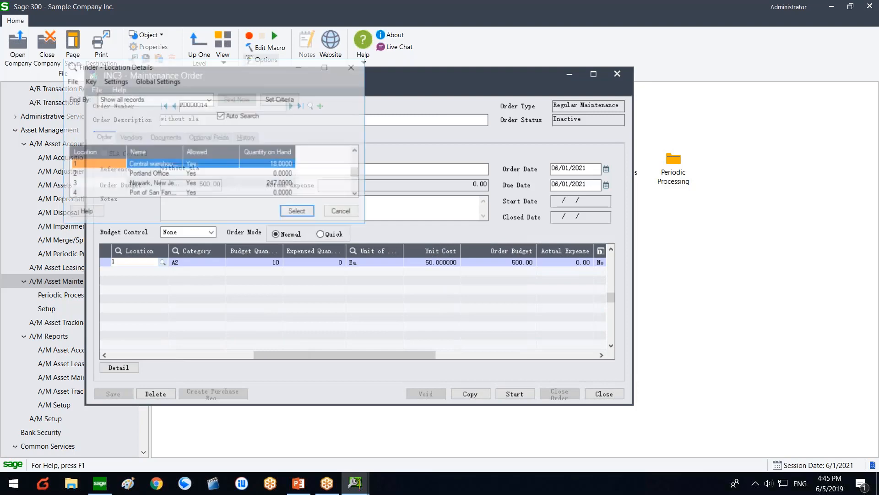
{"action": "left_click", "coordinate": [162, 262]}
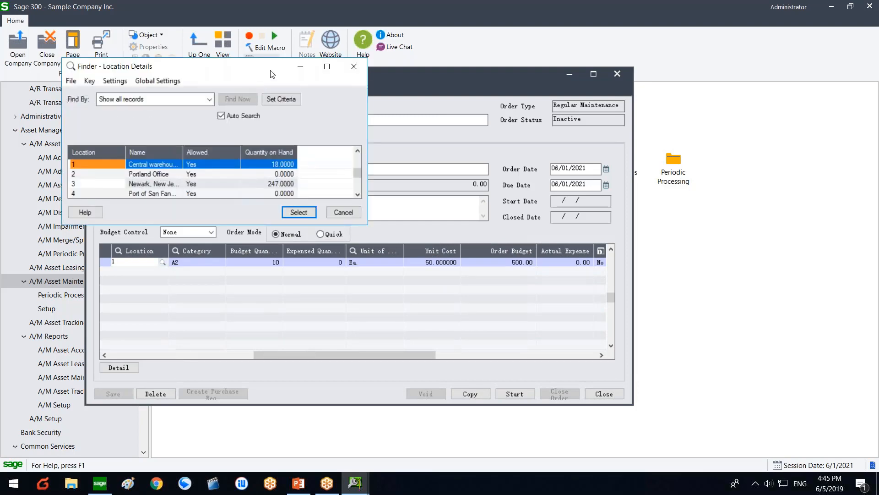
{"action": "left_click_drag", "start_coordinate": [272, 74], "coordinate": [428, 167]}
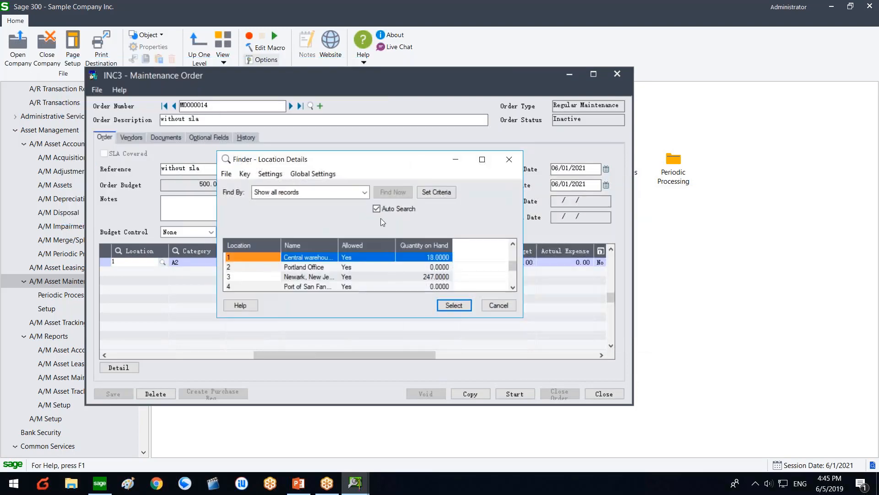
{"action": "left_click", "coordinate": [421, 265]}
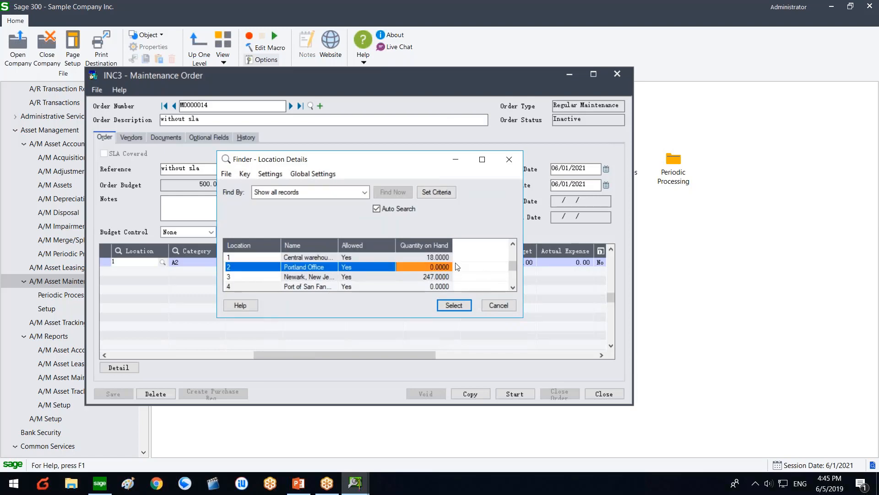
{"action": "left_click", "coordinate": [494, 308]}
Step: Start MO000014, acknowledging the equipment messages, with the start comment 'out of stock'
{"action": "left_click", "coordinate": [507, 394]}
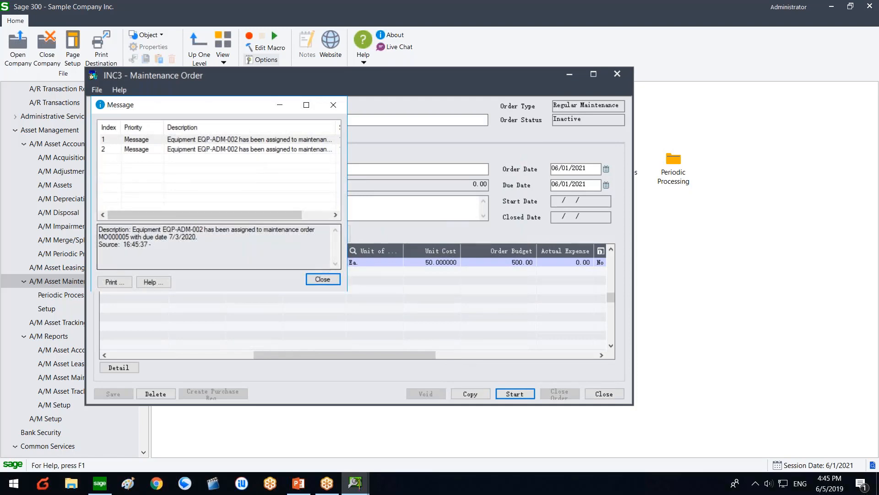
{"action": "left_click", "coordinate": [316, 280]}
{"action": "left_click", "coordinate": [400, 282]}
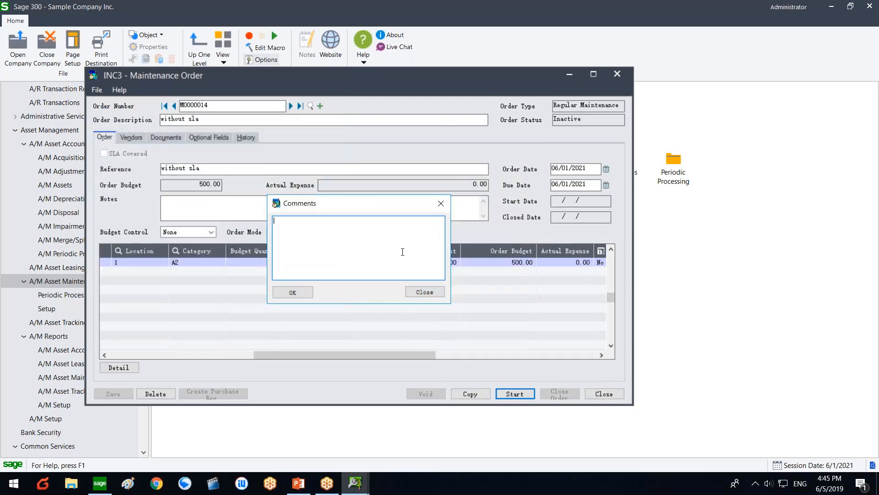
{"action": "type", "text": "out of stock"}
Step: Create a purchase requisition from MO000014 with Requisition By set to 'maint department'
{"action": "left_click", "coordinate": [304, 292]}
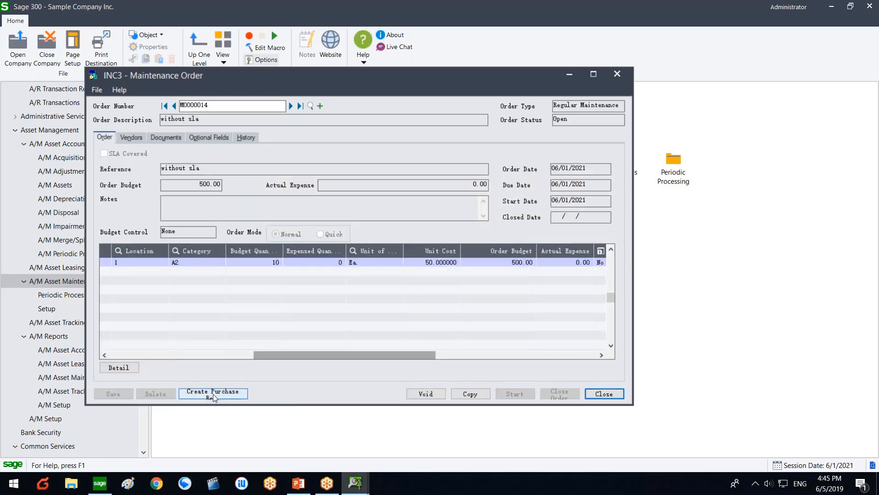
{"action": "left_click", "coordinate": [237, 393]}
{"action": "left_click", "coordinate": [238, 392]}
{"action": "left_click", "coordinate": [298, 253]}
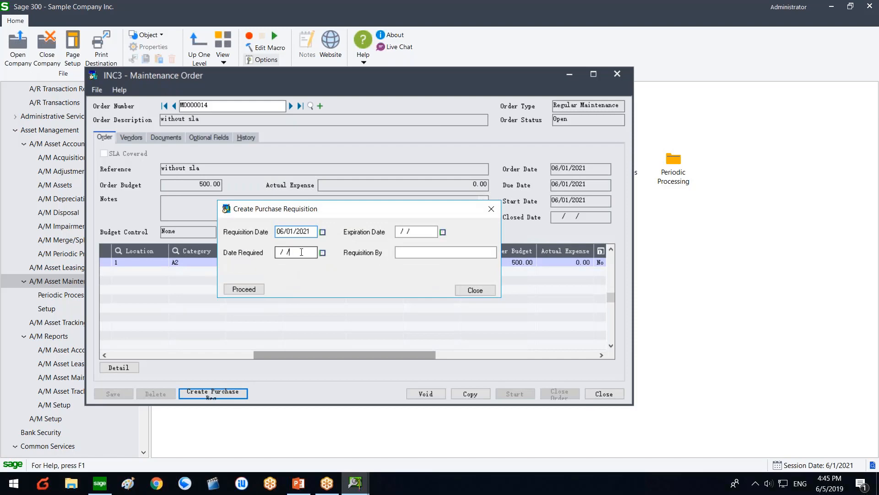
{"action": "left_click_drag", "start_coordinate": [321, 210], "coordinate": [290, 207]}
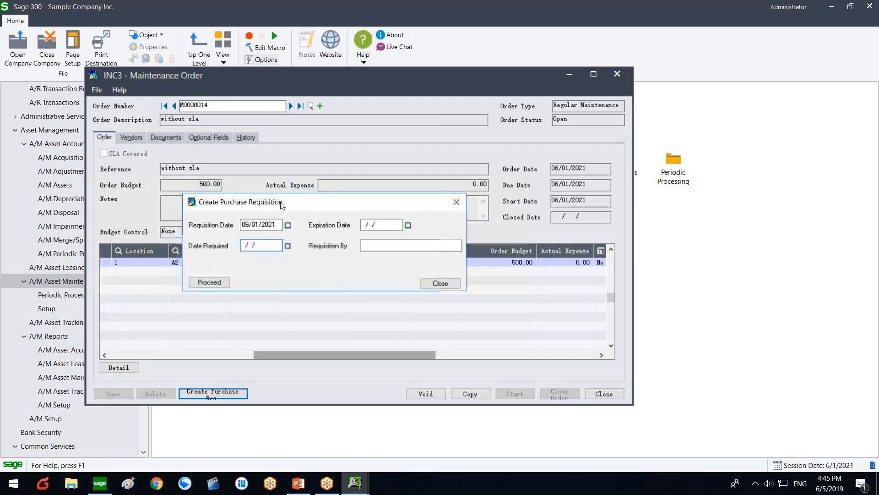
{"action": "left_click", "coordinate": [375, 246]}
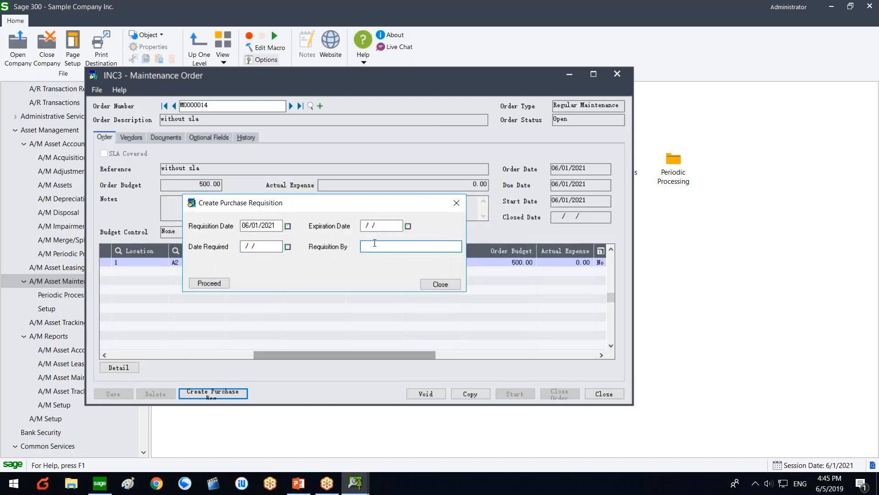
{"action": "type", "text": "maint department"}
{"action": "left_click", "coordinate": [218, 282]}
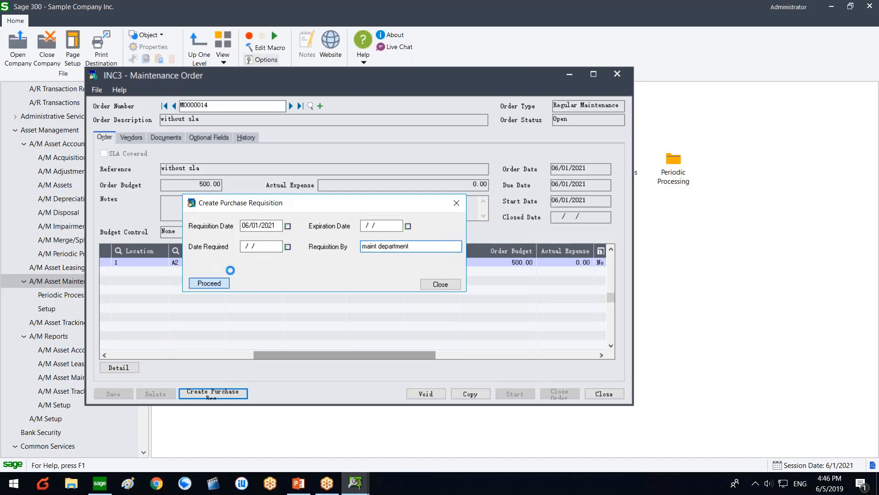
{"action": "left_click", "coordinate": [406, 311]}
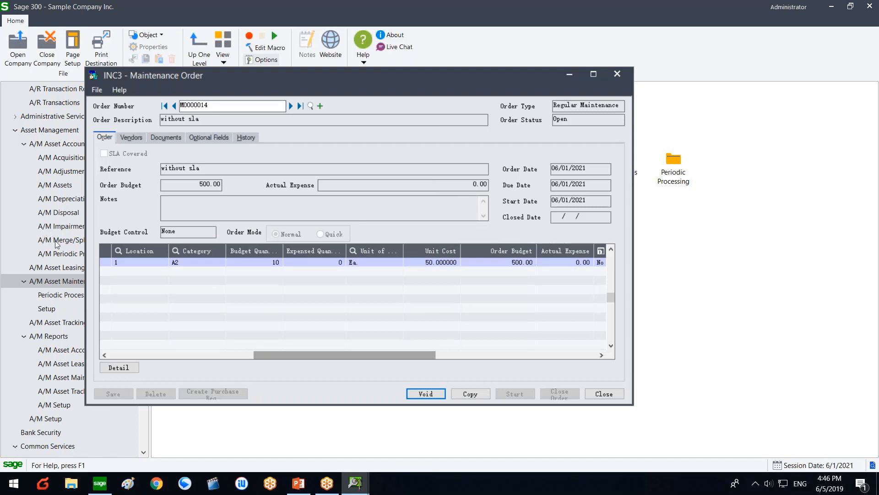
{"action": "left_click", "coordinate": [55, 339]}
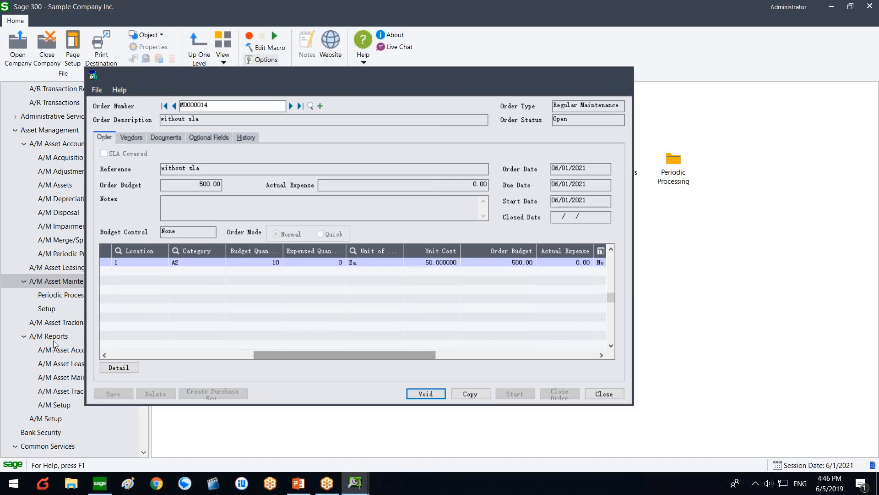
Step: Go to Purchase Orders > P/O Transactions > Requisition Entry
{"action": "scroll", "coordinate": [55, 320], "scroll_direction": "up", "scroll_amount": 3}
{"action": "scroll", "coordinate": [55, 320], "scroll_direction": "down", "scroll_amount": 9}
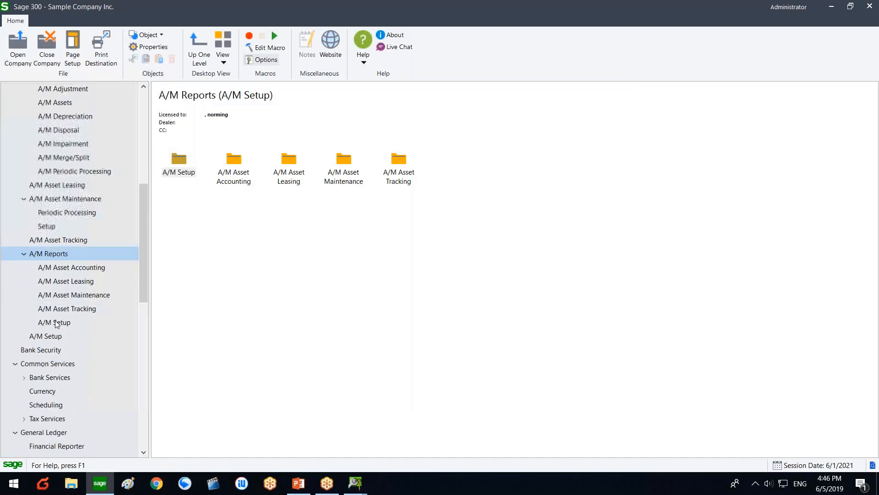
{"action": "scroll", "coordinate": [53, 357], "scroll_direction": "down", "scroll_amount": 3}
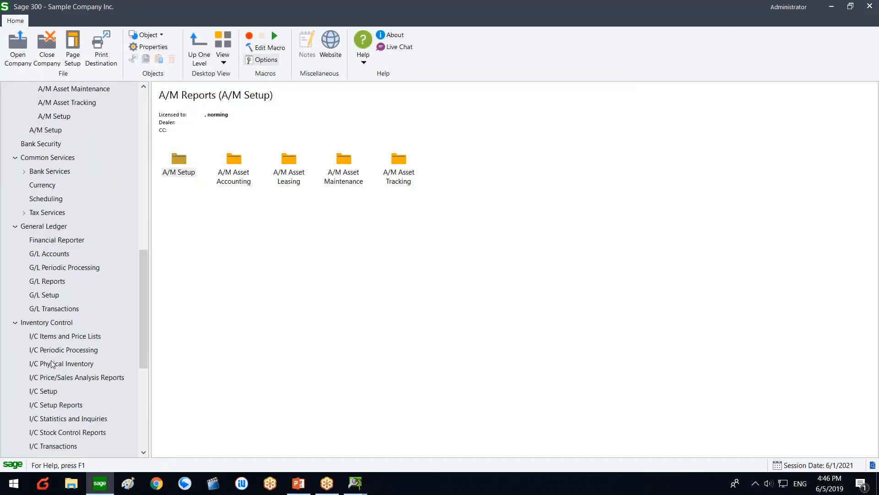
{"action": "scroll", "coordinate": [56, 302], "scroll_direction": "down", "scroll_amount": 3}
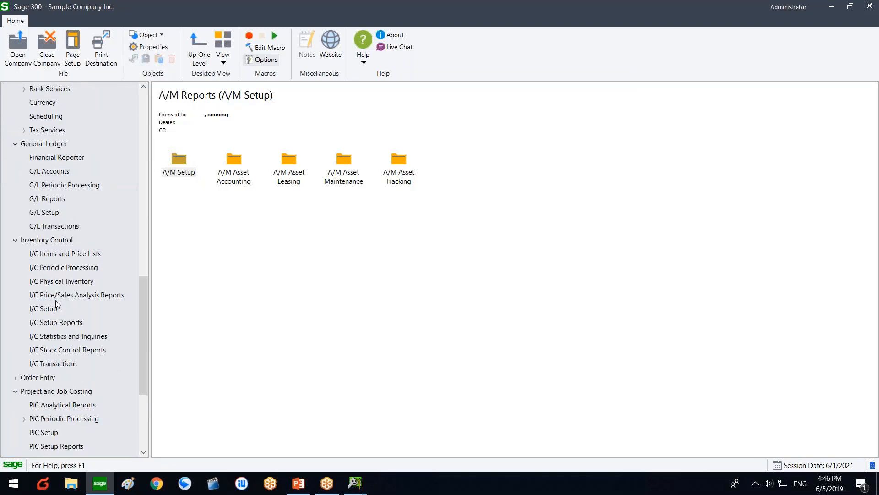
{"action": "scroll", "coordinate": [53, 362], "scroll_direction": "down", "scroll_amount": 2}
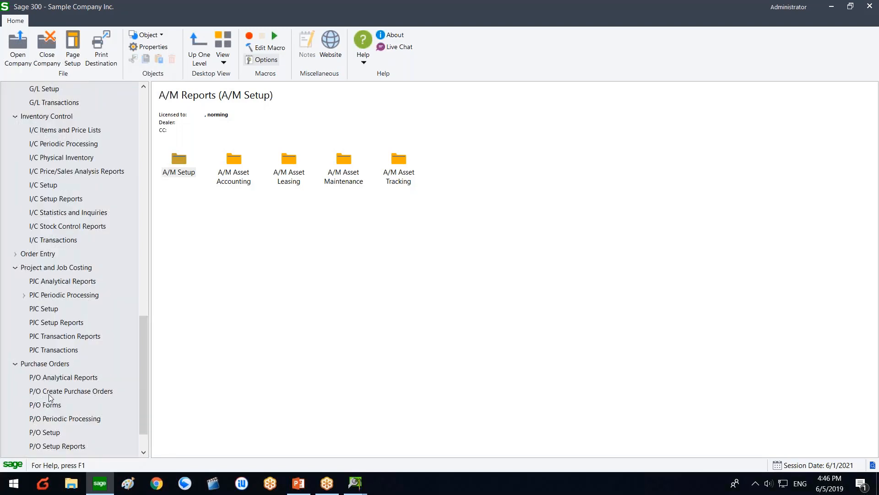
{"action": "left_click", "coordinate": [51, 437]}
{"action": "left_click", "coordinate": [58, 418]}
{"action": "scroll", "coordinate": [57, 418], "scroll_direction": "down", "scroll_amount": 1}
{"action": "left_click", "coordinate": [50, 432]}
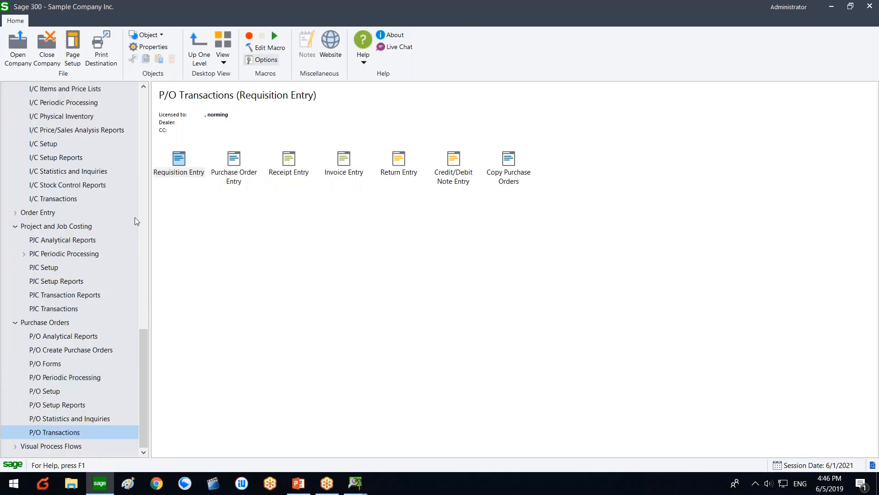
{"action": "left_click", "coordinate": [178, 170]}
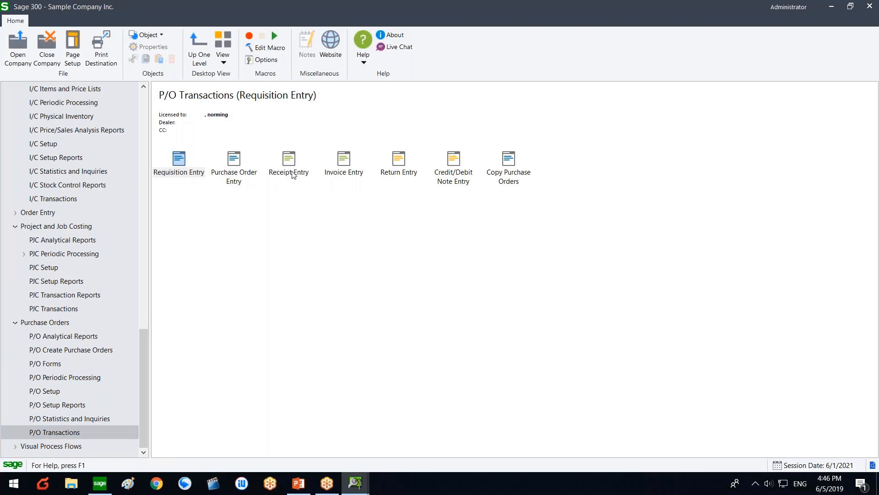
{"action": "left_click", "coordinate": [473, 127]}
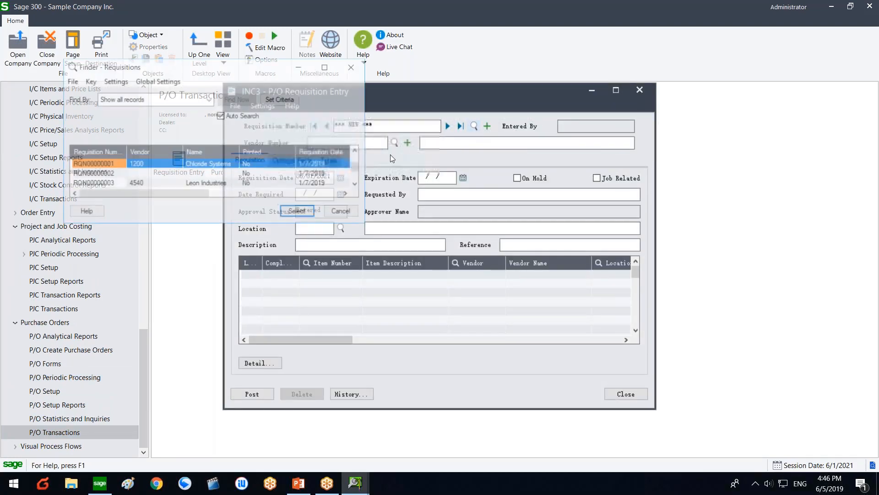
{"action": "left_click", "coordinate": [329, 67]}
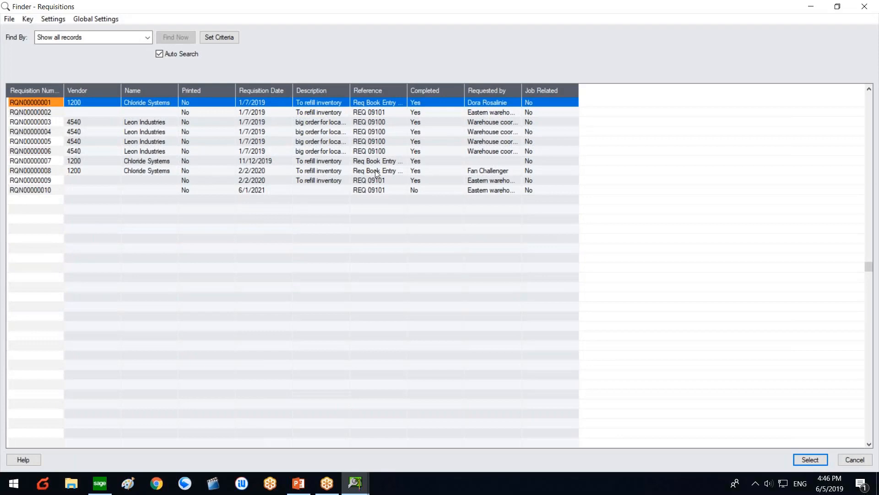
{"action": "left_click", "coordinate": [488, 169]}
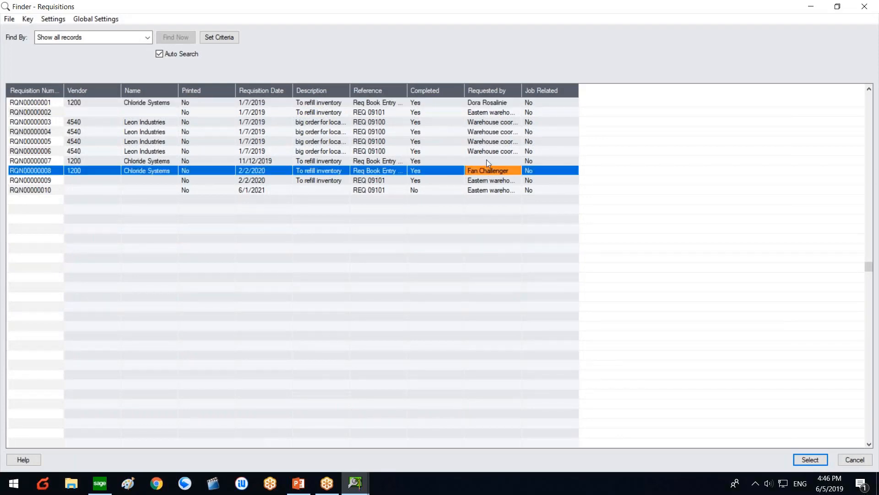
{"action": "left_click", "coordinate": [465, 190]}
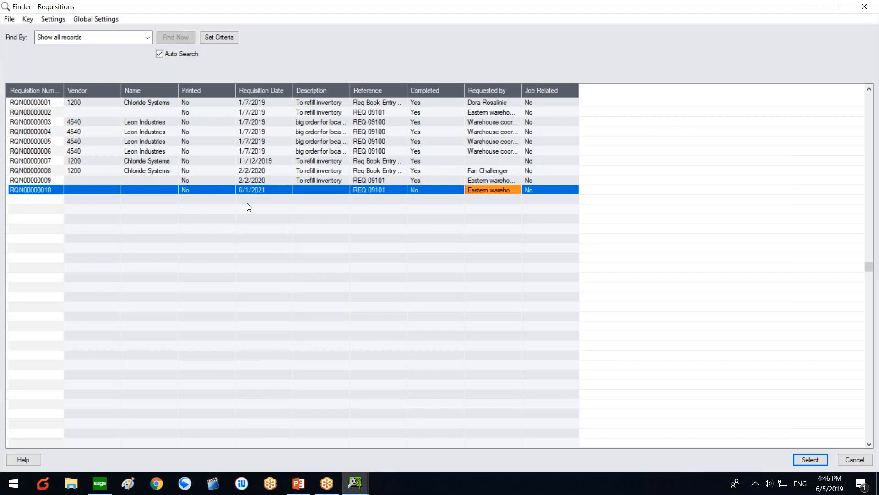
{"action": "double_click", "coordinate": [256, 189]}
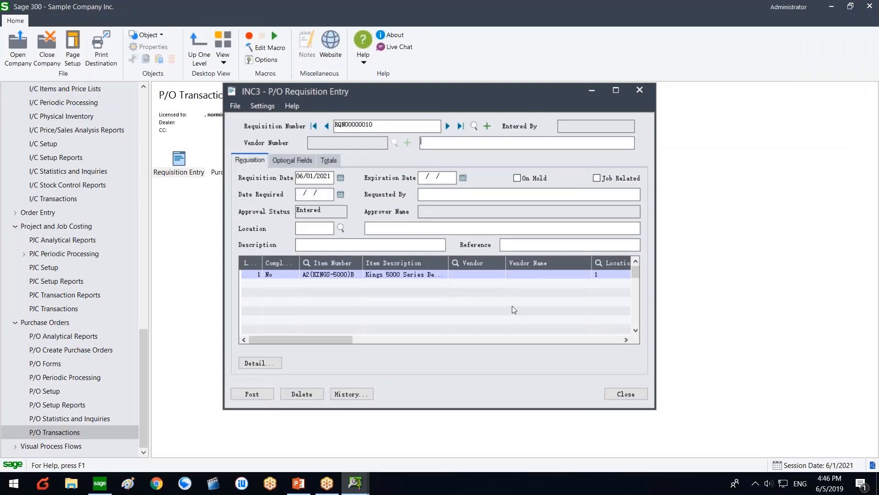
{"action": "left_click_drag", "start_coordinate": [337, 339], "coordinate": [259, 325]}
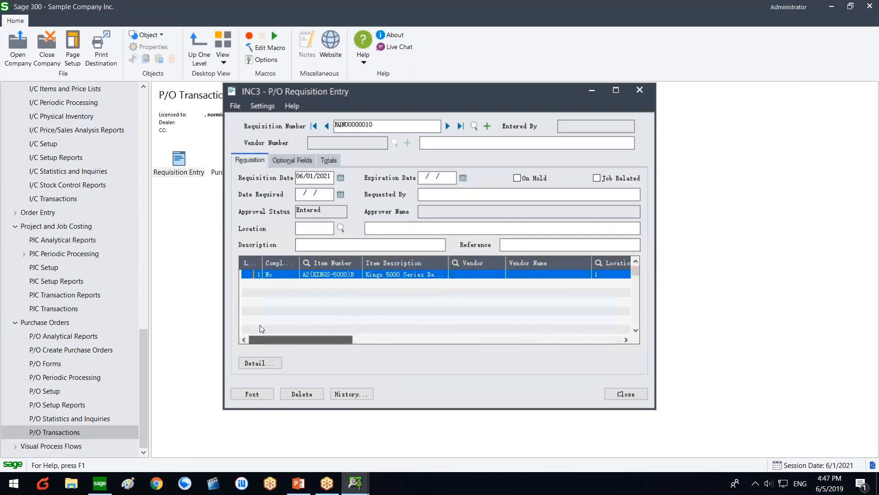
{"action": "left_click", "coordinate": [614, 390]}
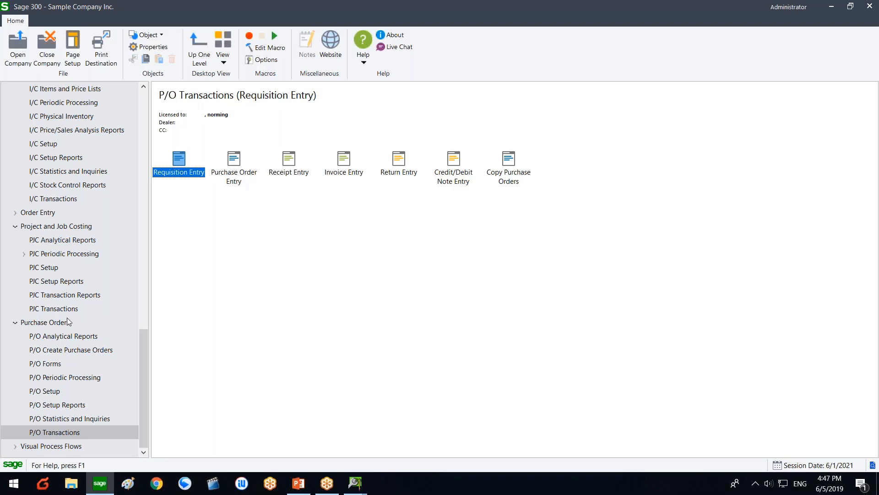
Step: Open A/M Maintenance Entry from the A/M Asset Maintenance section of the navigation tree
{"action": "left_click", "coordinate": [78, 199]}
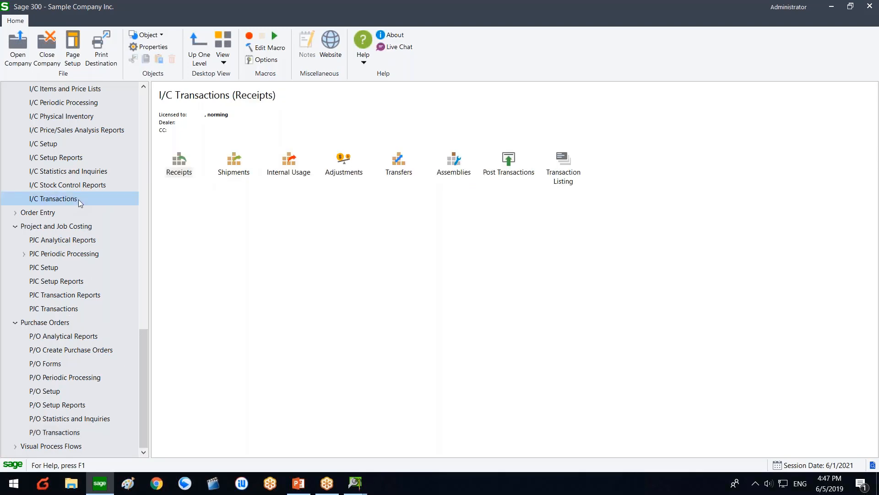
{"action": "scroll", "coordinate": [79, 199], "scroll_direction": "up", "scroll_amount": 1}
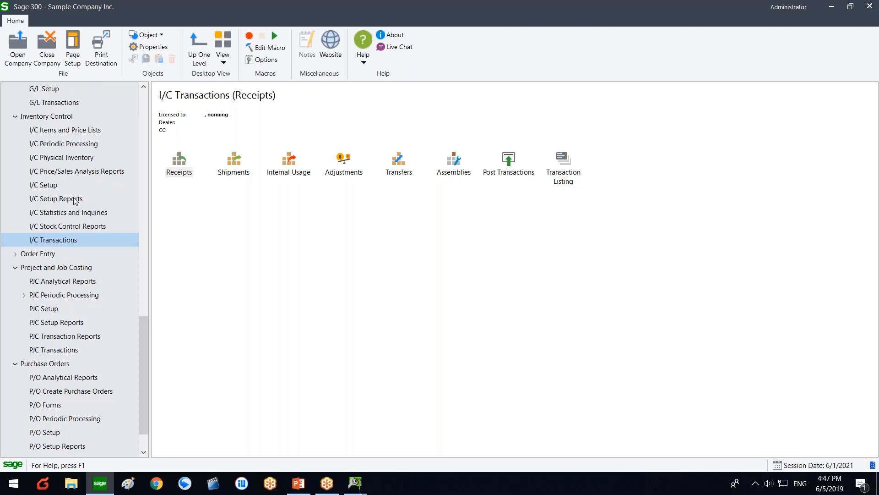
{"action": "scroll", "coordinate": [75, 200], "scroll_direction": "up", "scroll_amount": 3}
{"action": "scroll", "coordinate": [73, 197], "scroll_direction": "up", "scroll_amount": 5}
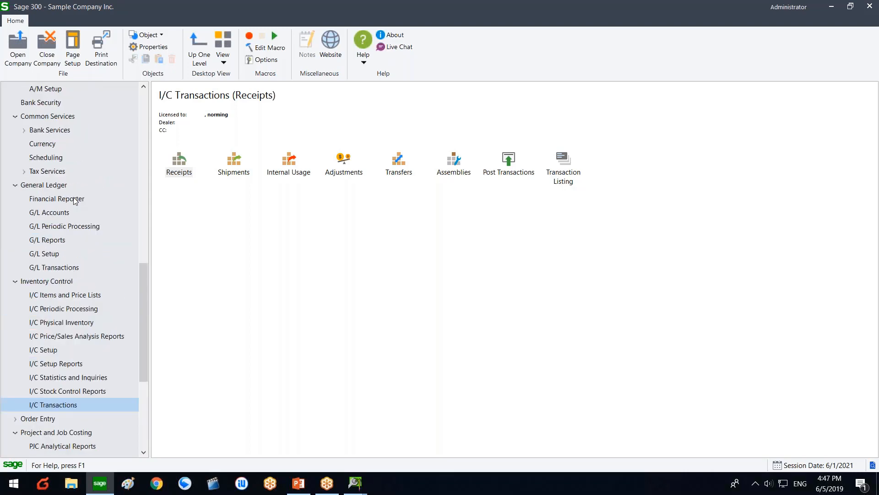
{"action": "scroll", "coordinate": [71, 239], "scroll_direction": "down", "scroll_amount": 6}
{"action": "scroll", "coordinate": [69, 275], "scroll_direction": "down", "scroll_amount": 3}
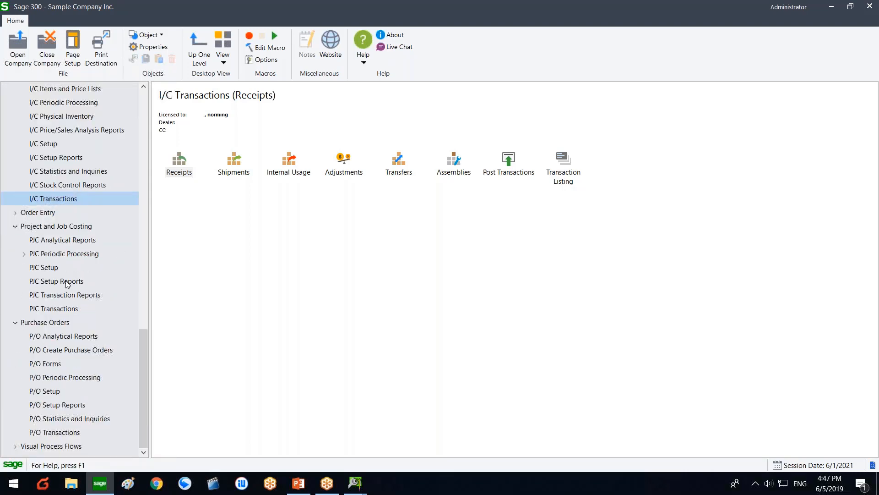
{"action": "scroll", "coordinate": [65, 226], "scroll_direction": "up", "scroll_amount": 5}
{"action": "scroll", "coordinate": [64, 224], "scroll_direction": "up", "scroll_amount": 3}
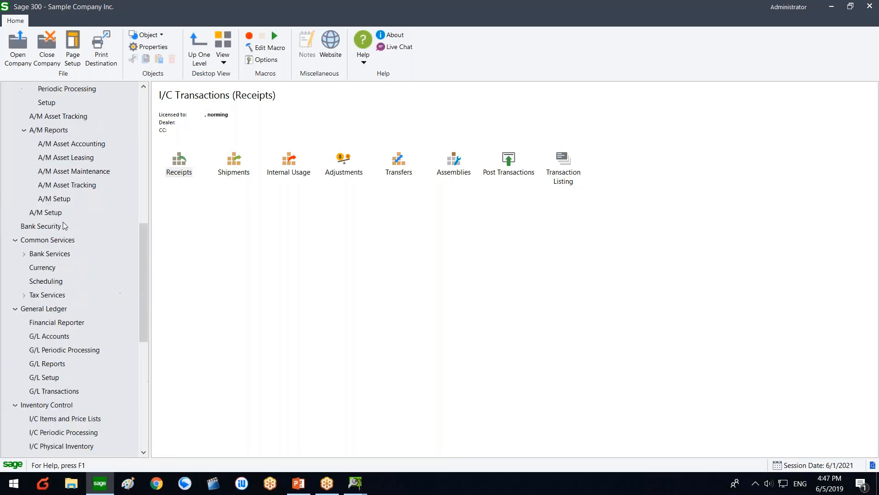
{"action": "scroll", "coordinate": [64, 224], "scroll_direction": "up", "scroll_amount": 3}
{"action": "left_click", "coordinate": [72, 200]}
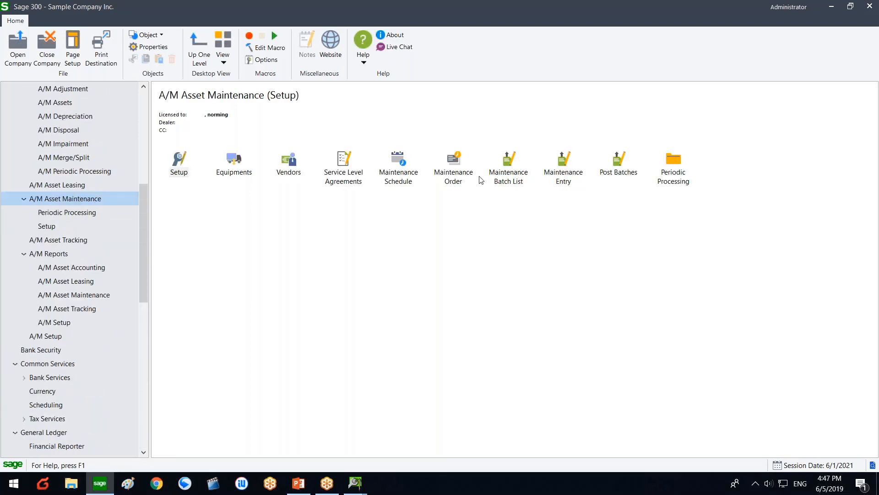
{"action": "left_click", "coordinate": [563, 163]}
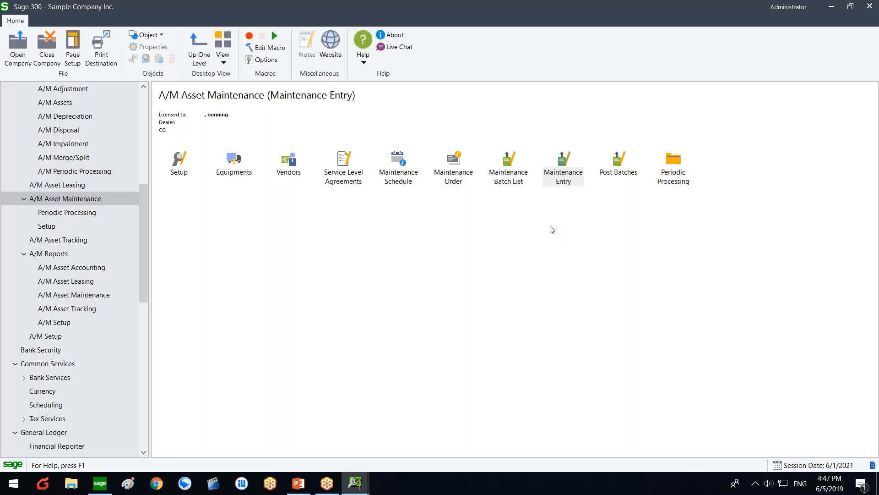
{"action": "double_click", "coordinate": [566, 183]}
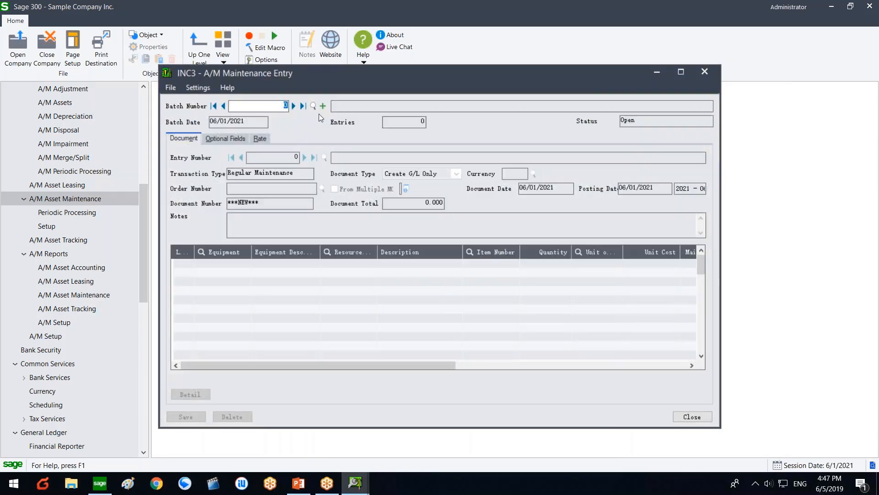
Step: Start a new maintenance batch described 'ic items'
{"action": "left_click", "coordinate": [323, 106]}
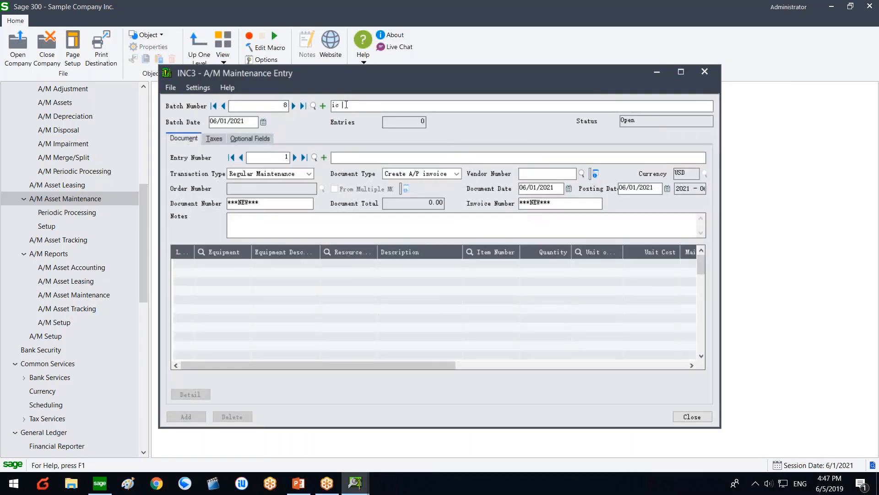
{"action": "type", "text": "ic items"}
{"action": "left_click_drag", "start_coordinate": [361, 106], "coordinate": [236, 106]}
{"action": "key", "text": "ctrl+c"}
{"action": "left_click", "coordinate": [380, 158]}
{"action": "key", "text": "ctrl+v"}
Step: Make the entry an Issue I/C Stock document for maintenance order MO000014
{"action": "left_click", "coordinate": [414, 174]}
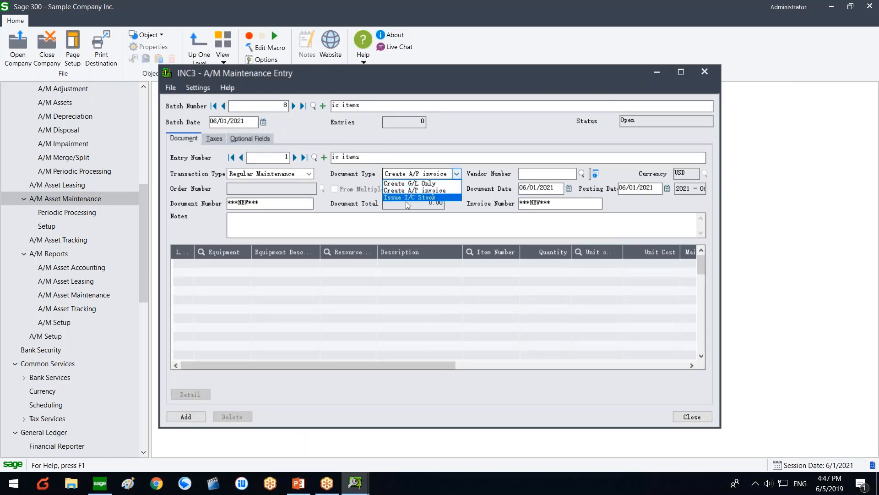
{"action": "left_click", "coordinate": [406, 199]}
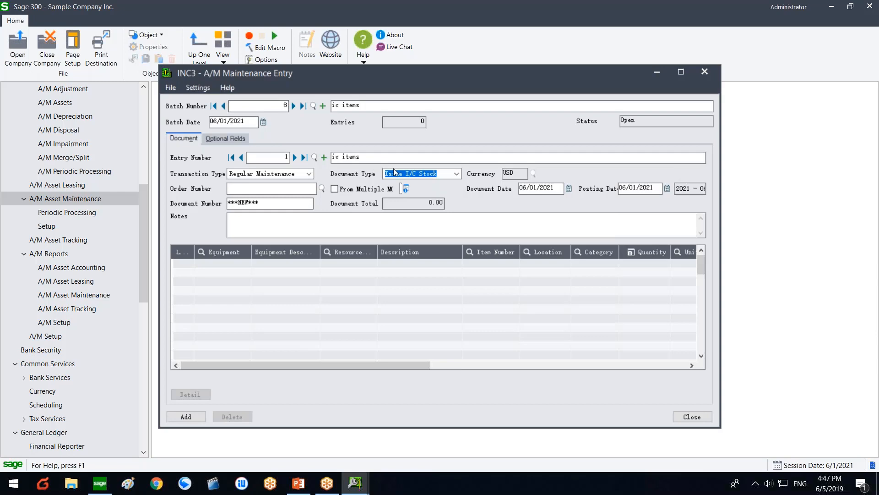
{"action": "left_click", "coordinate": [323, 188]}
{"action": "left_click", "coordinate": [126, 184]}
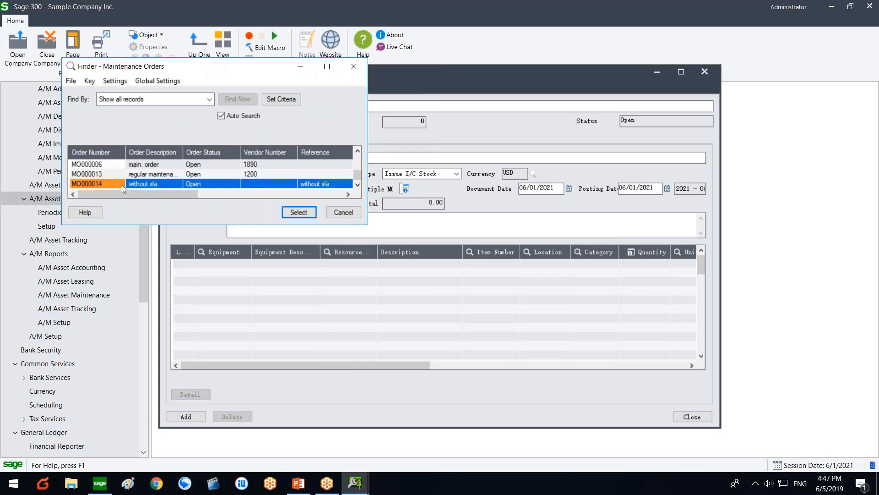
{"action": "double_click", "coordinate": [121, 185]}
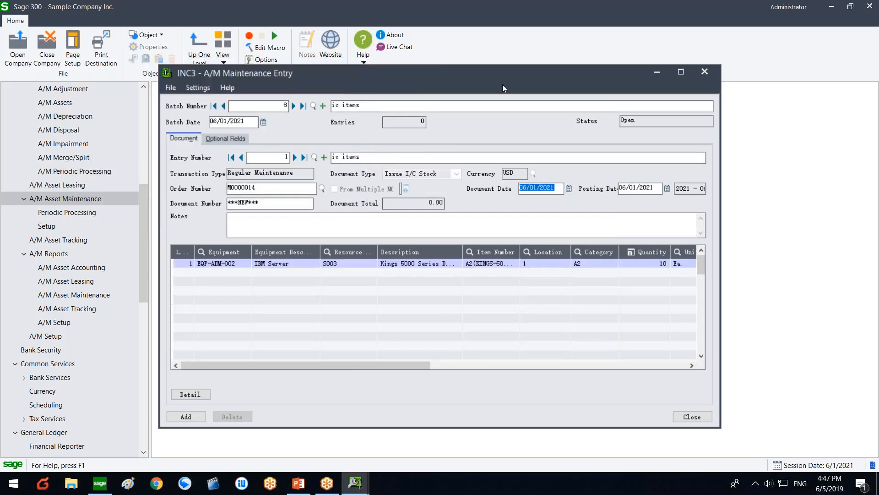
{"action": "left_click_drag", "start_coordinate": [489, 75], "coordinate": [377, 75]}
{"action": "left_click_drag", "start_coordinate": [307, 374], "coordinate": [340, 375]}
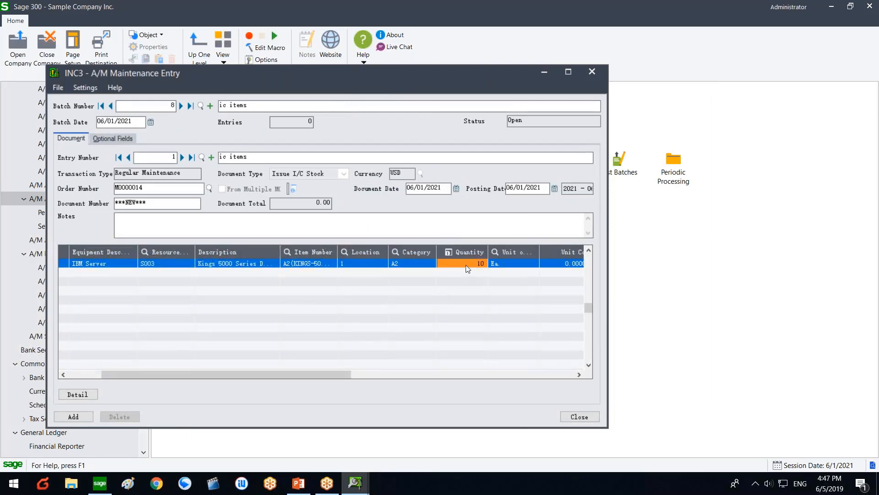
Step: Save the entry into batch 8, dismiss the locked fiscal period warning, and close the window
{"action": "left_click", "coordinate": [76, 415]}
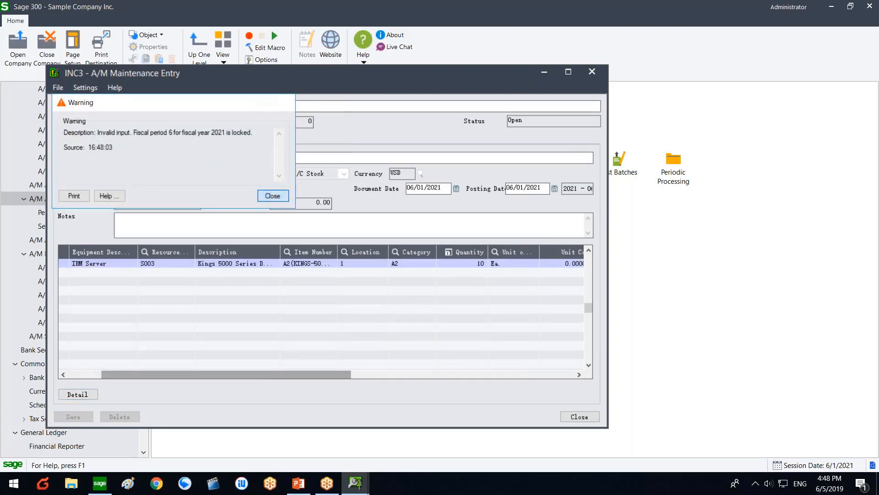
{"action": "key", "text": "Return"}
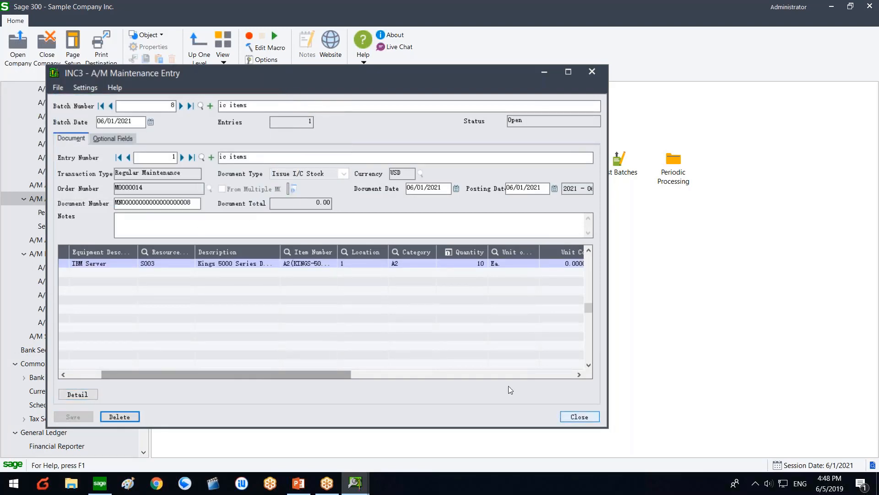
{"action": "left_click", "coordinate": [446, 376]}
{"action": "left_click", "coordinate": [142, 356]}
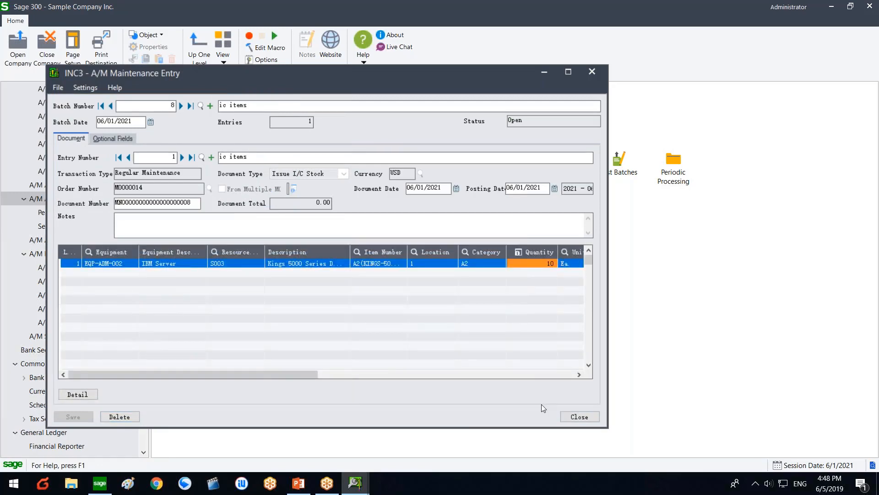
{"action": "left_click", "coordinate": [572, 419]}
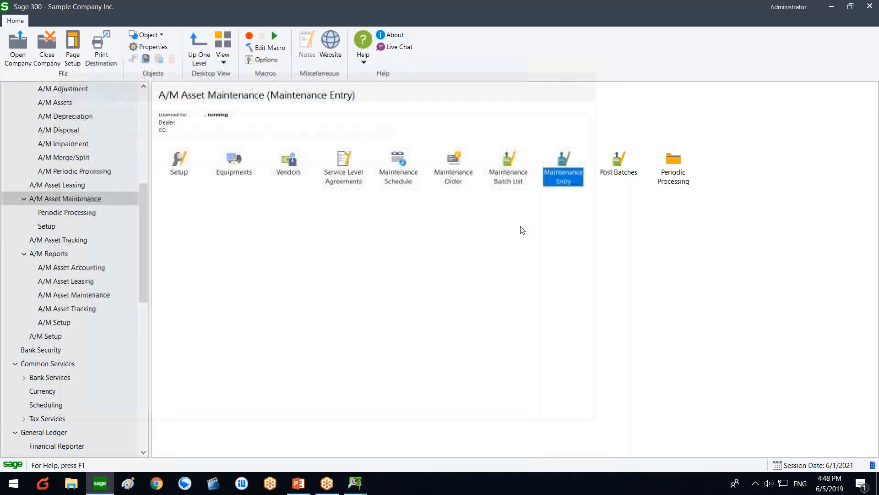
Step: Refresh the batch list, post batch 8 'ic items', and dismiss the internal usage messages
{"action": "left_click", "coordinate": [408, 266]}
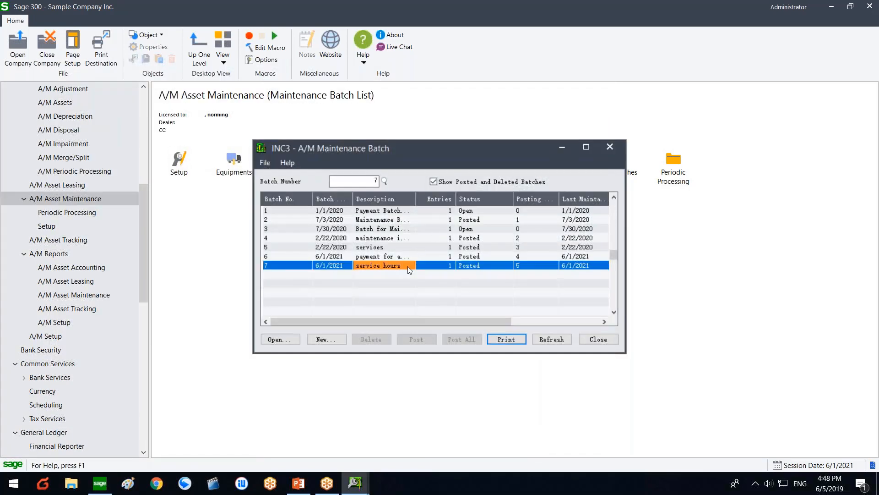
{"action": "left_click", "coordinate": [552, 339]}
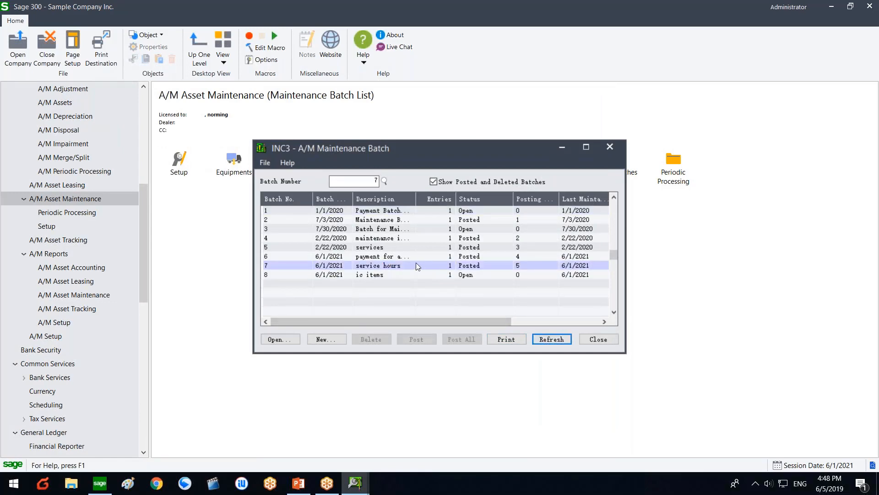
{"action": "left_click", "coordinate": [410, 276]}
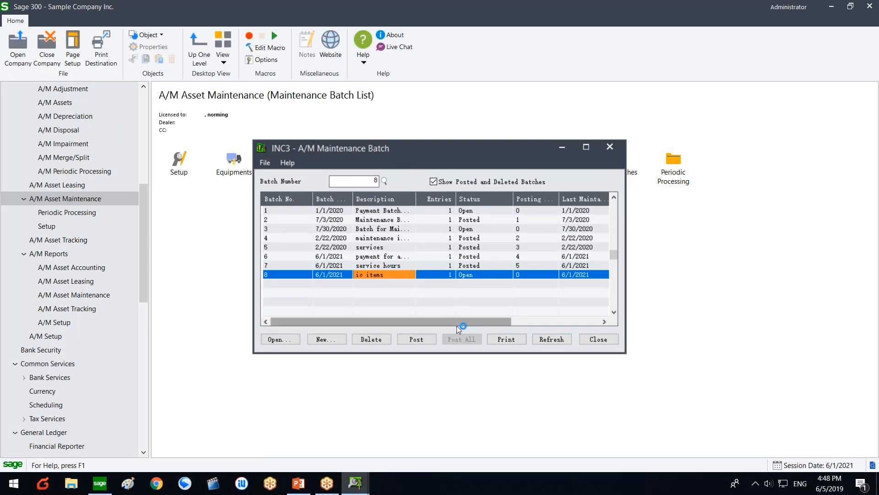
{"action": "left_click", "coordinate": [418, 339]}
{"action": "left_click", "coordinate": [441, 282]}
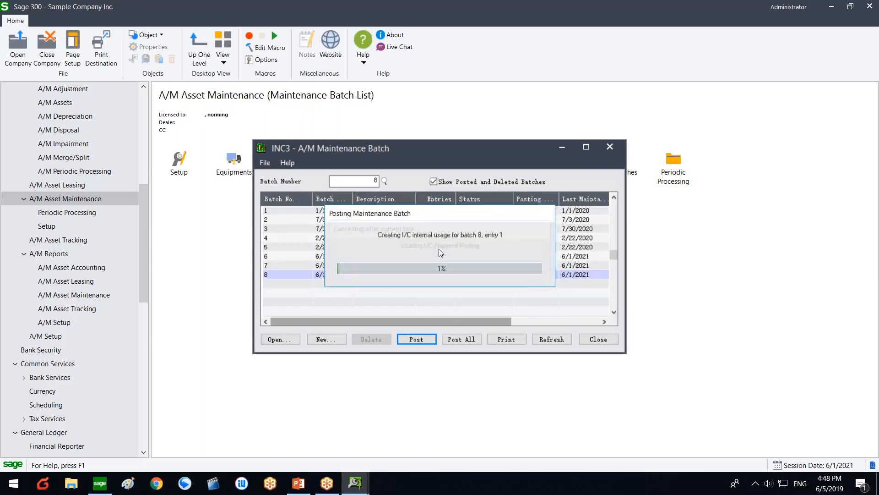
{"action": "left_click", "coordinate": [367, 213]}
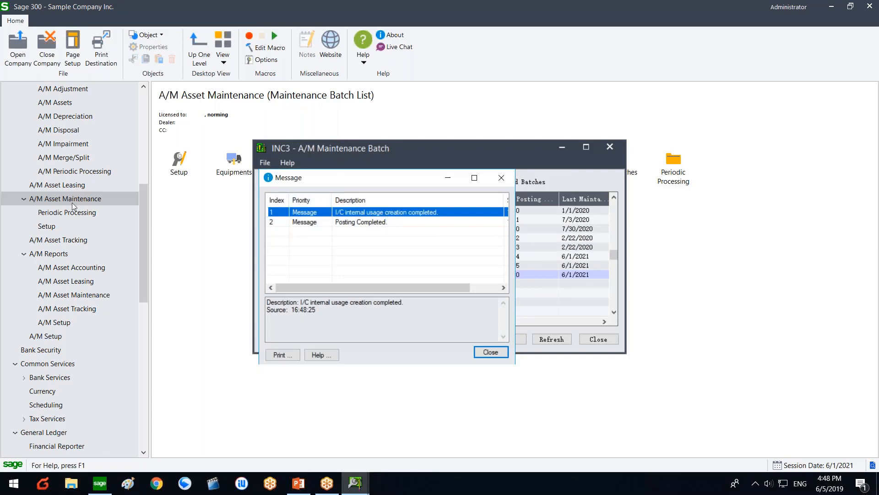
{"action": "left_click", "coordinate": [42, 339]}
{"action": "scroll", "coordinate": [46, 350], "scroll_direction": "down", "scroll_amount": 2}
{"action": "scroll", "coordinate": [48, 357], "scroll_direction": "down", "scroll_amount": 4}
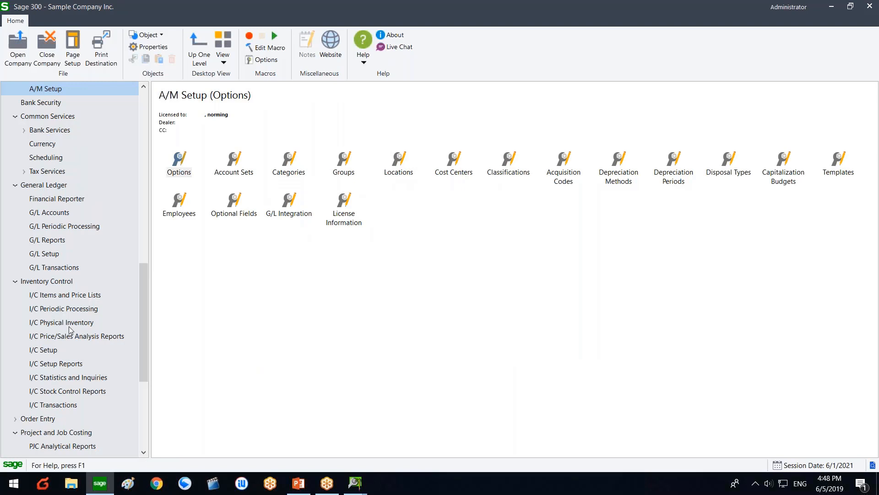
Step: Open the latest internal usage record for the 10 Kings 5000 units, review it, and close it
{"action": "left_click", "coordinate": [81, 297]}
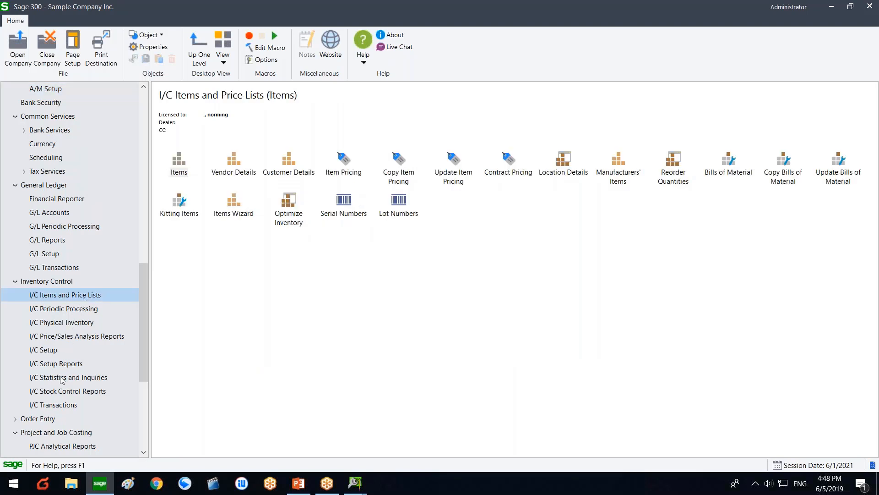
{"action": "left_click", "coordinate": [50, 405]}
{"action": "double_click", "coordinate": [292, 172]}
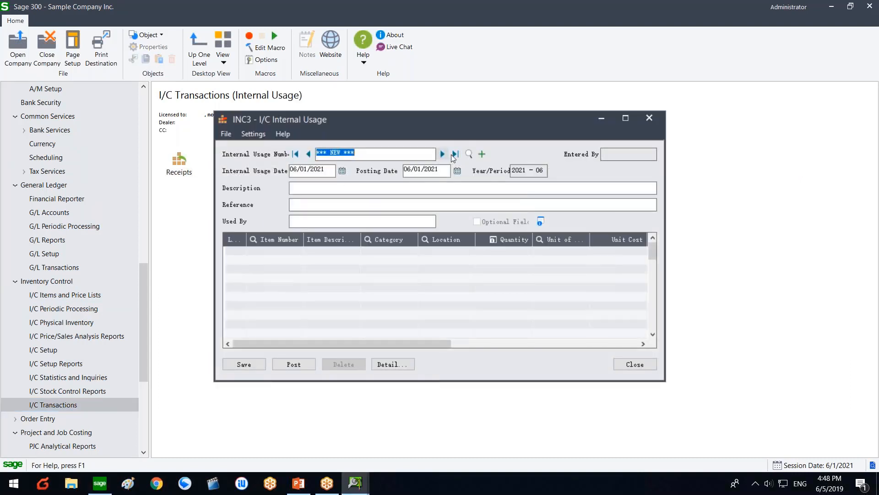
{"action": "left_click", "coordinate": [454, 155]}
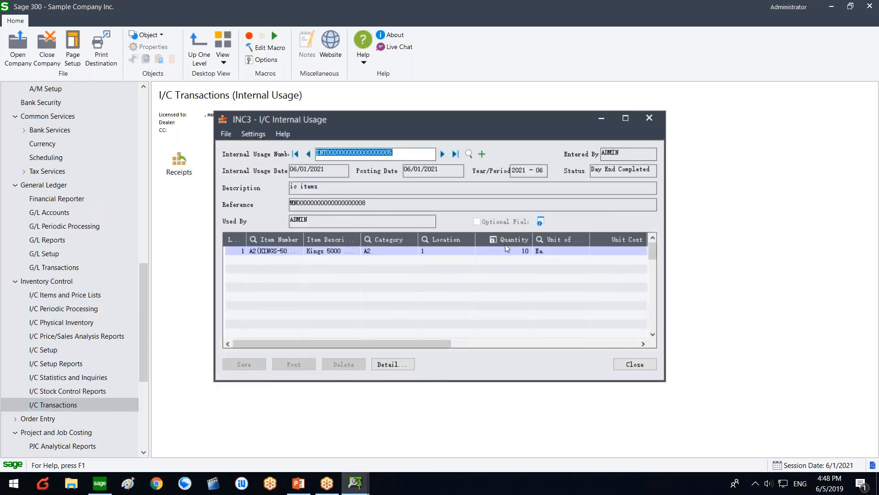
{"action": "left_click_drag", "start_coordinate": [304, 239], "coordinate": [327, 239]}
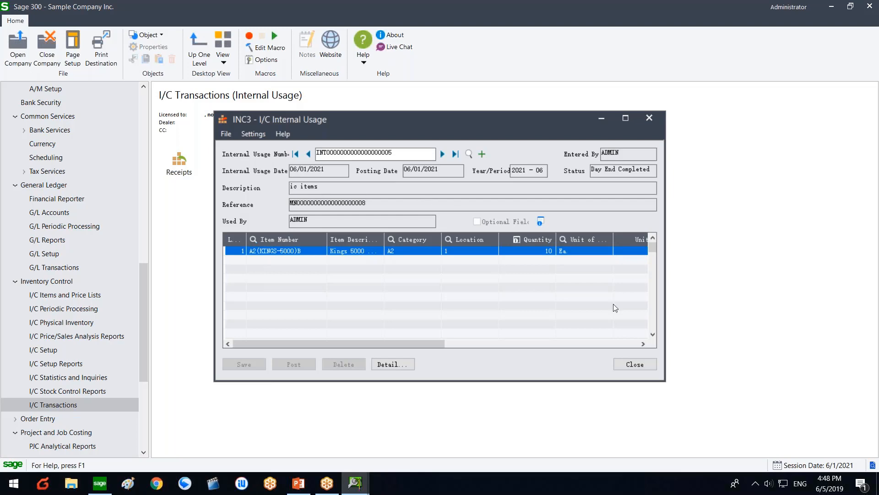
{"action": "left_click", "coordinate": [636, 364]}
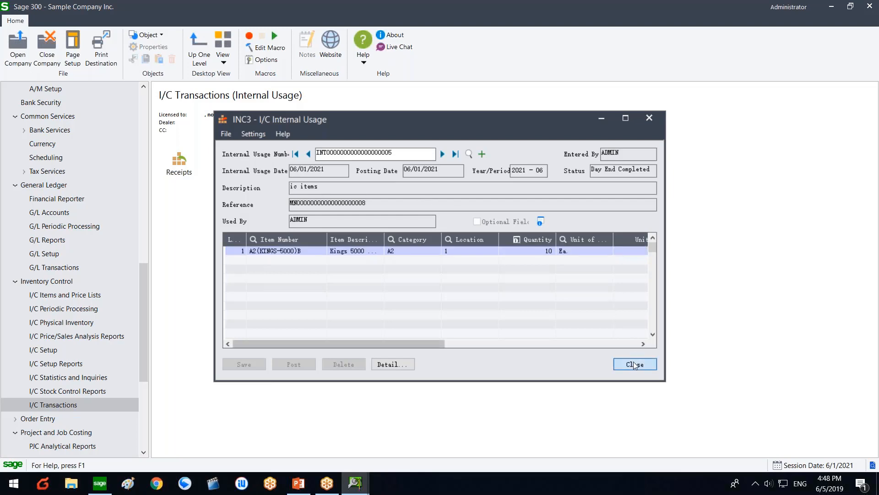
{"action": "left_click", "coordinate": [636, 364]}
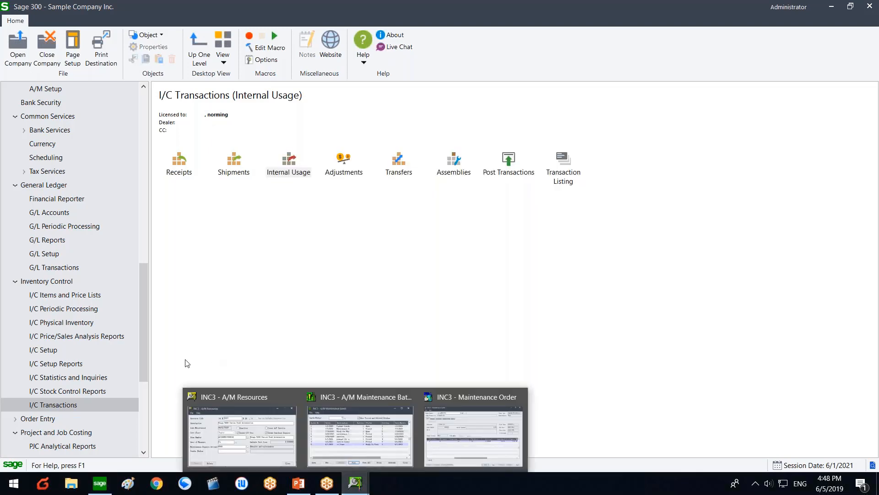
Step: From G/L Transactions, dismiss the leftover batch window's message and close the window showing batch 8 Posted
{"action": "left_click", "coordinate": [45, 268]}
{"action": "scroll", "coordinate": [44, 259], "scroll_direction": "up", "scroll_amount": 4}
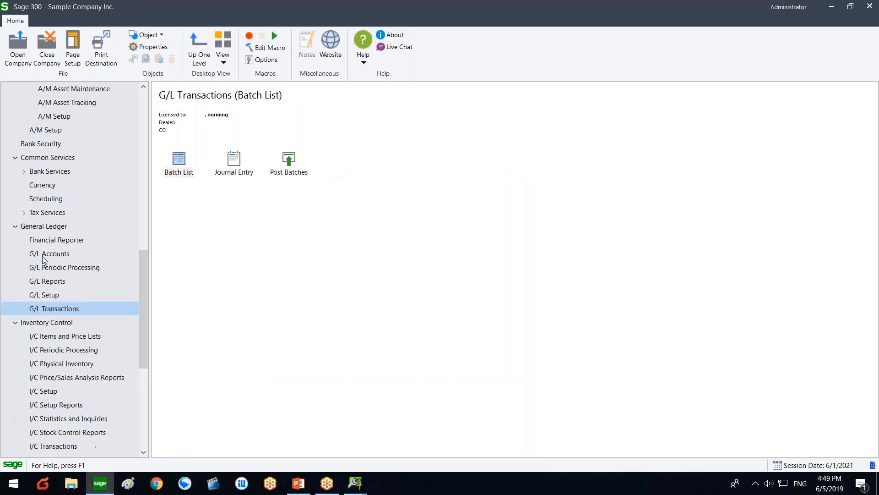
{"action": "scroll", "coordinate": [45, 259], "scroll_direction": "down", "scroll_amount": 1}
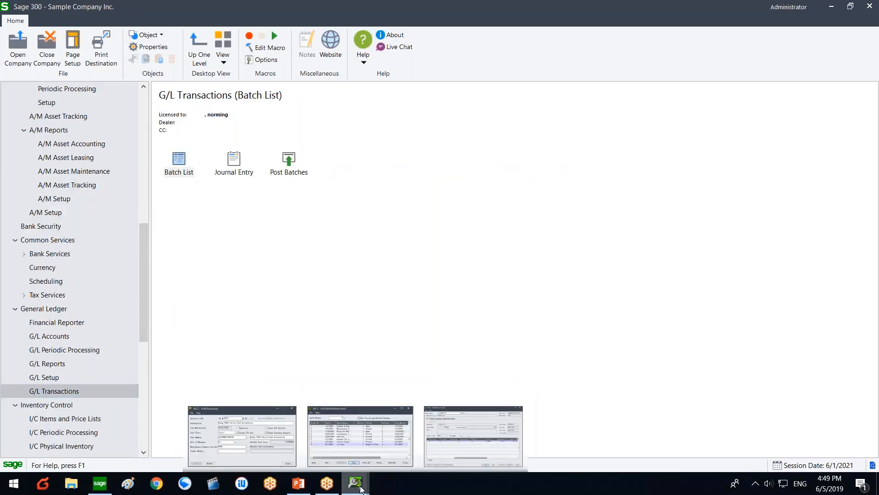
{"action": "right_click", "coordinate": [365, 470]}
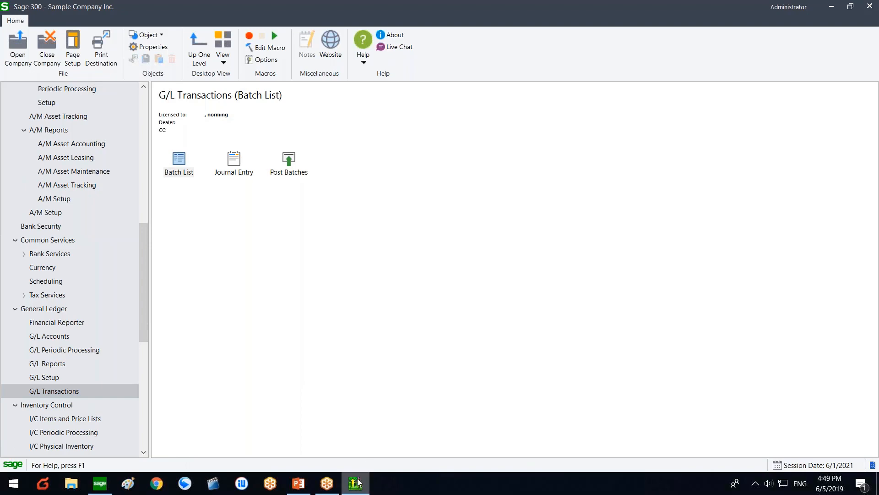
{"action": "right_click", "coordinate": [358, 479]}
{"action": "left_click", "coordinate": [371, 458]}
{"action": "left_click", "coordinate": [478, 353]}
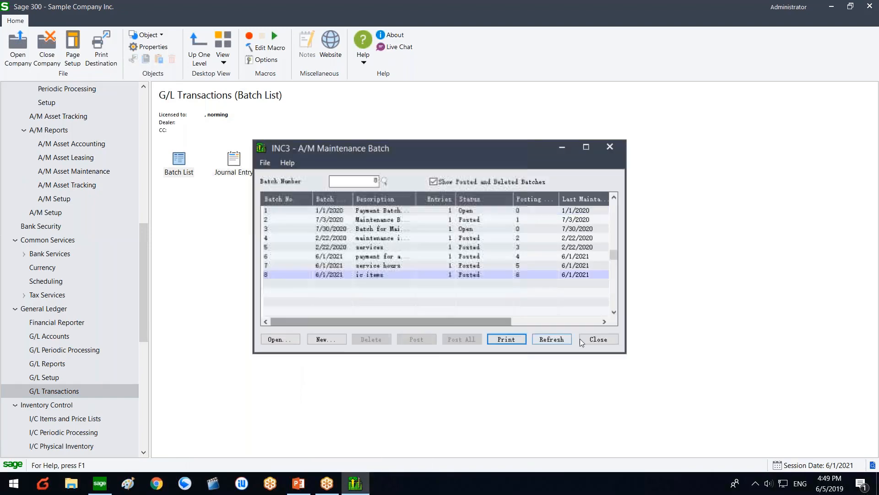
{"action": "left_click", "coordinate": [593, 339]}
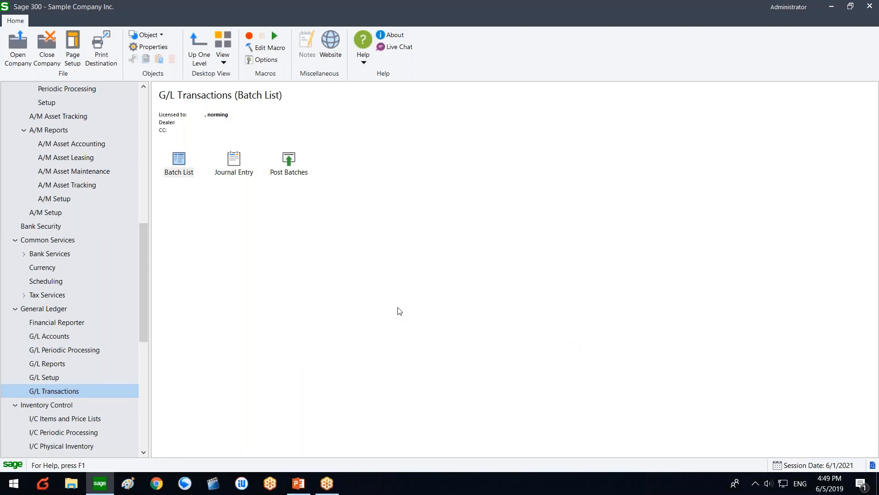
{"action": "scroll", "coordinate": [144, 280], "scroll_direction": "down", "scroll_amount": 1}
{"action": "scroll", "coordinate": [144, 279], "scroll_direction": "down", "scroll_amount": 4}
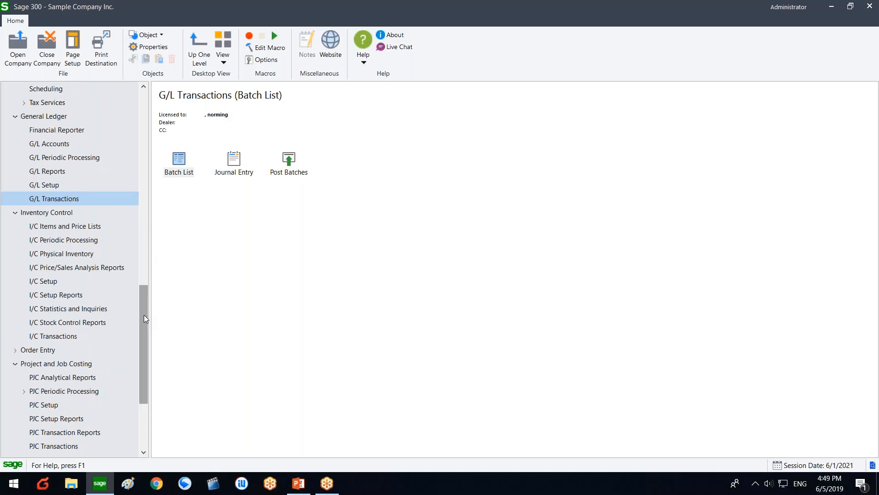
{"action": "left_click_drag", "start_coordinate": [144, 318], "coordinate": [146, 292]}
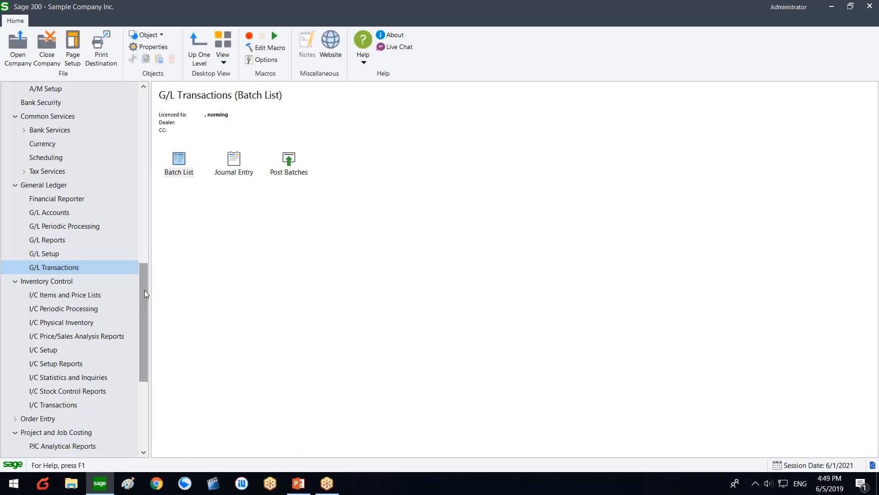
{"action": "left_click_drag", "start_coordinate": [145, 293], "coordinate": [103, 226]}
Step: Review the Regular Maintenance Create Maintenance Batch options, then close them without processing
{"action": "left_click", "coordinate": [85, 158]}
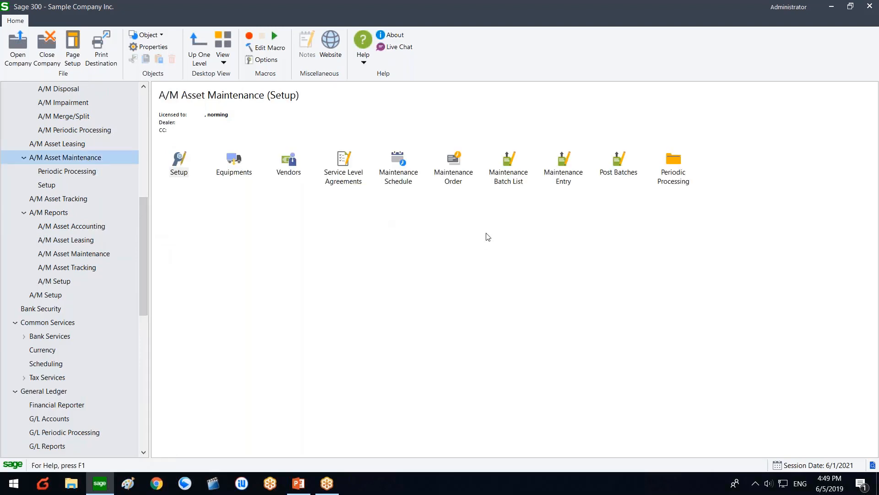
{"action": "double_click", "coordinate": [665, 171]}
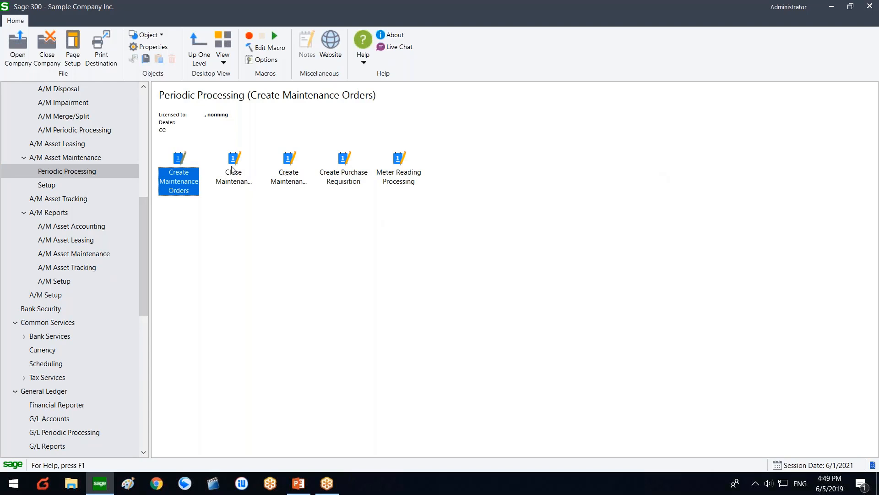
{"action": "left_click", "coordinate": [289, 181]}
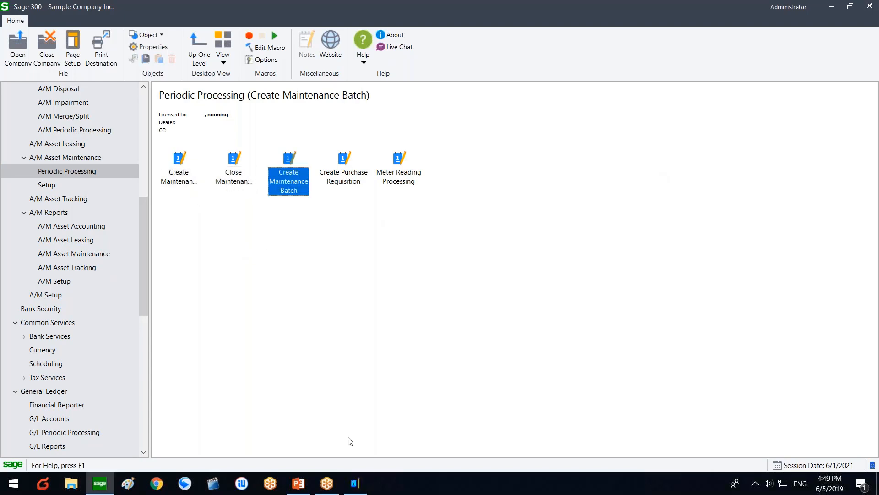
{"action": "left_click", "coordinate": [515, 293]}
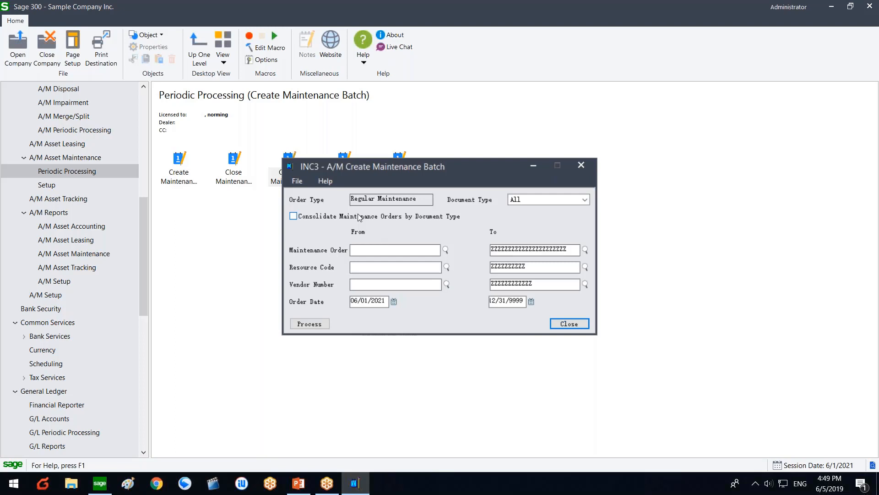
{"action": "left_click", "coordinate": [359, 249]}
{"action": "left_click_drag", "start_coordinate": [438, 167], "coordinate": [435, 210]}
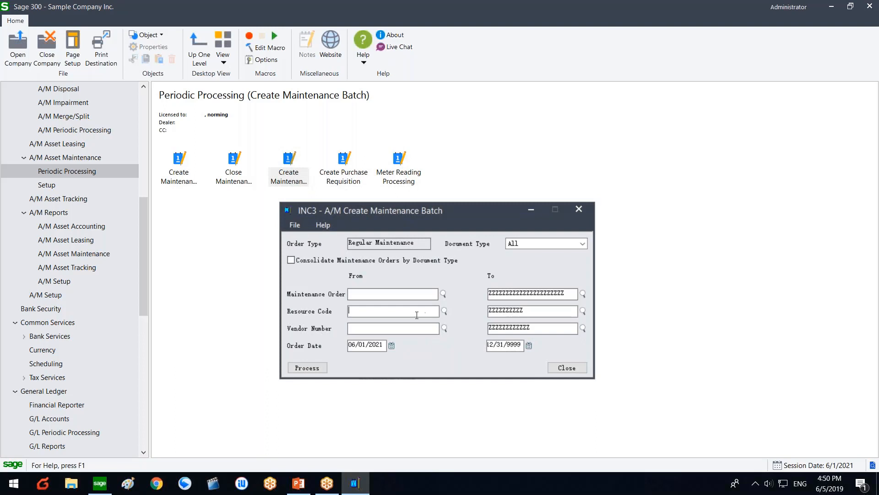
{"action": "left_click", "coordinate": [379, 292]}
{"action": "left_click", "coordinate": [563, 368]}
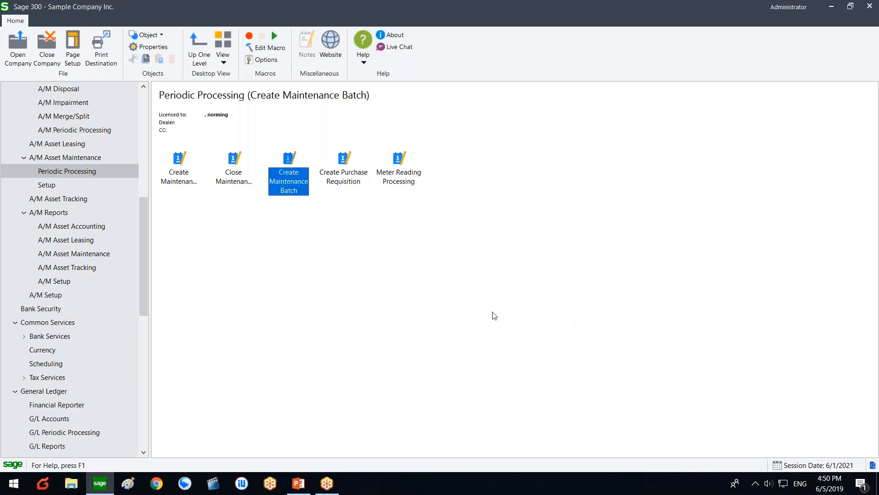
{"action": "left_click", "coordinate": [92, 158]}
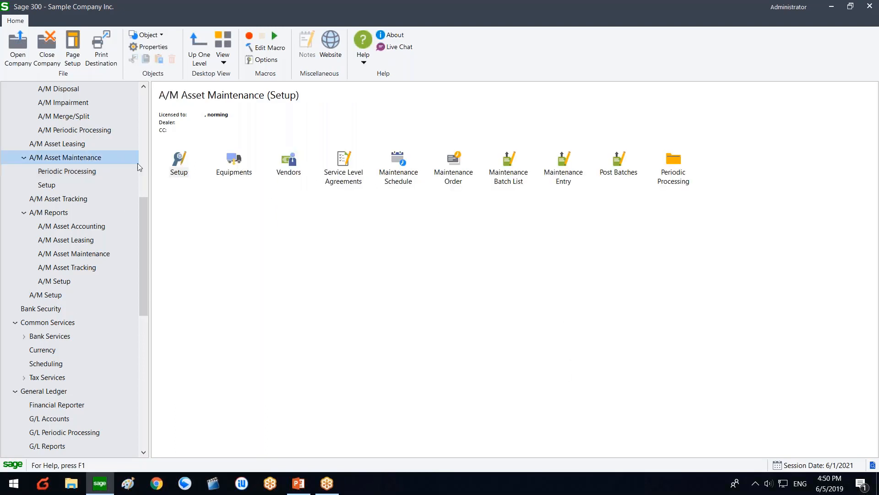
{"action": "left_click", "coordinate": [538, 233]}
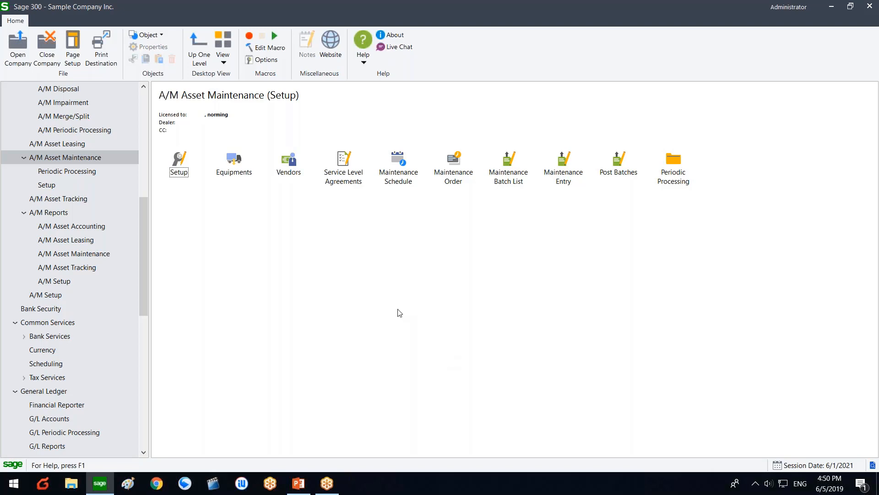
{"action": "double_click", "coordinate": [241, 164]}
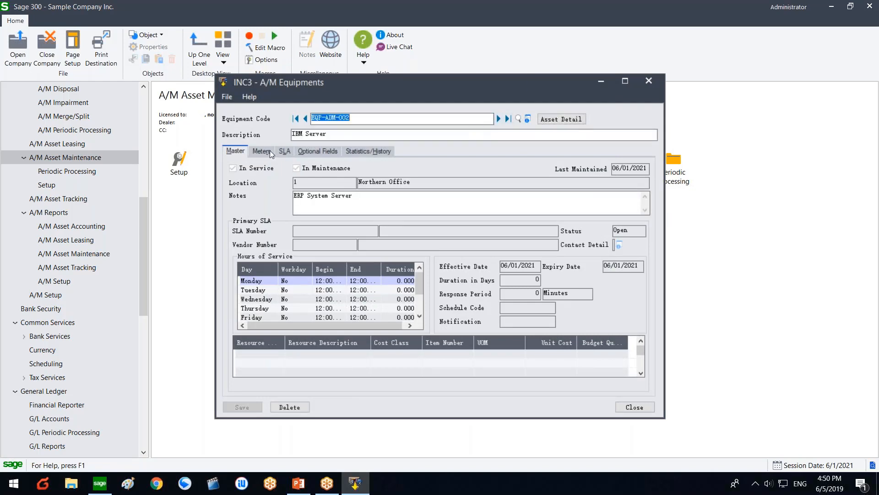
{"action": "left_click", "coordinate": [271, 153]}
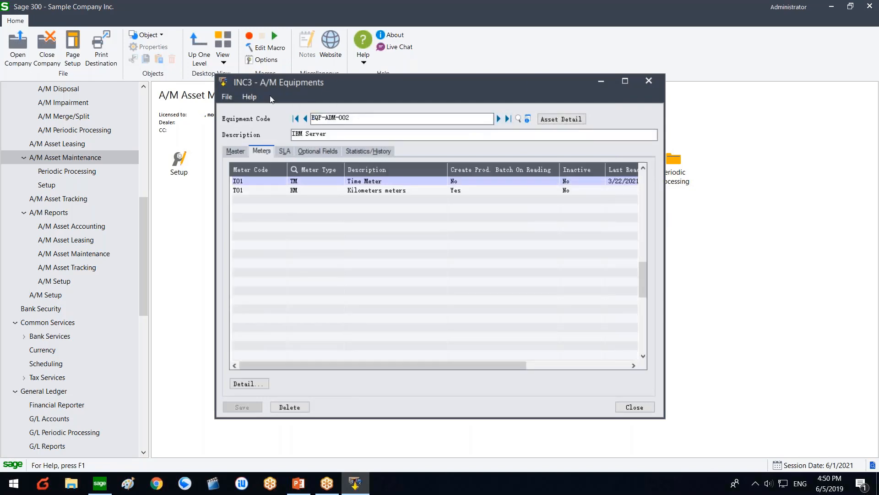
{"action": "left_click", "coordinate": [263, 189]}
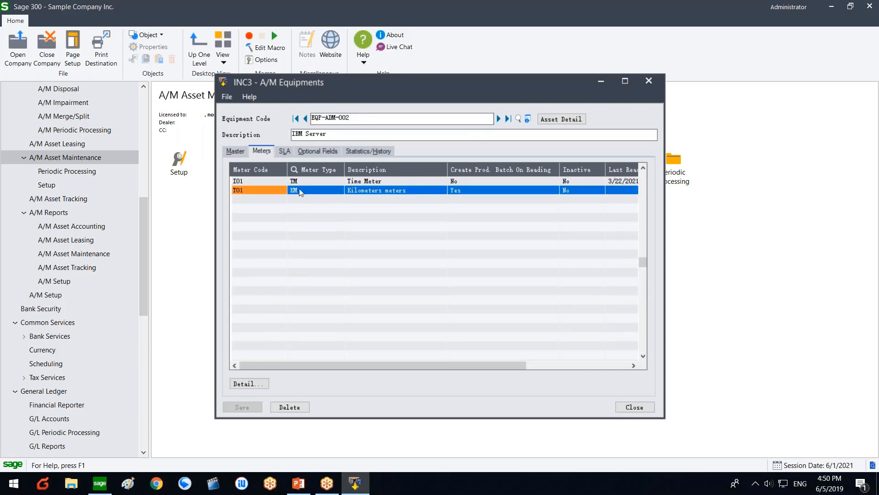
{"action": "left_click_drag", "start_coordinate": [327, 134], "coordinate": [270, 133]}
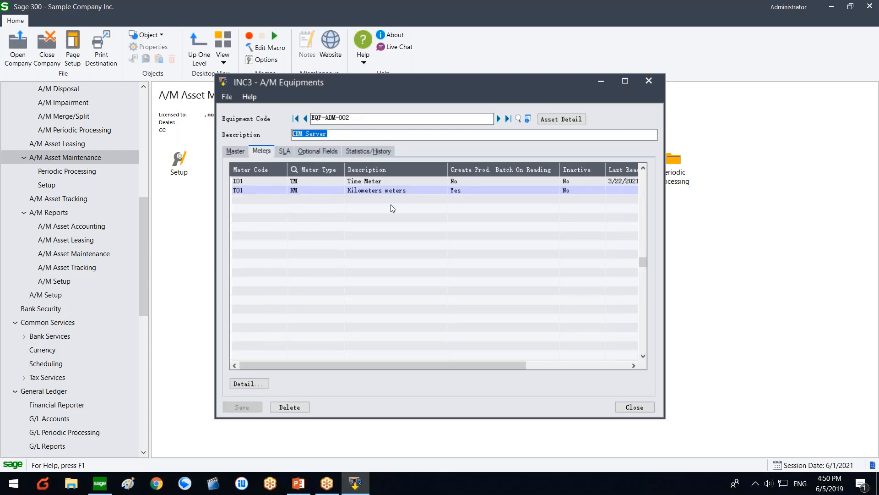
{"action": "left_click_drag", "start_coordinate": [373, 365], "coordinate": [435, 366]}
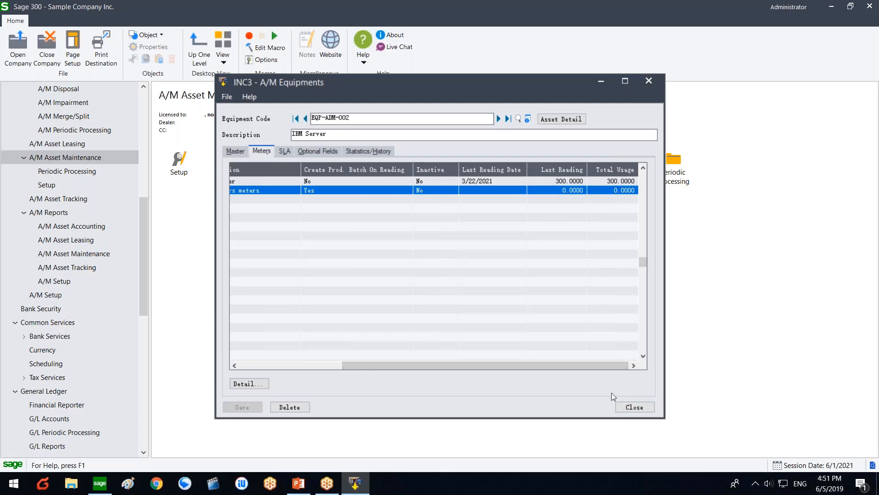
{"action": "left_click", "coordinate": [632, 407]}
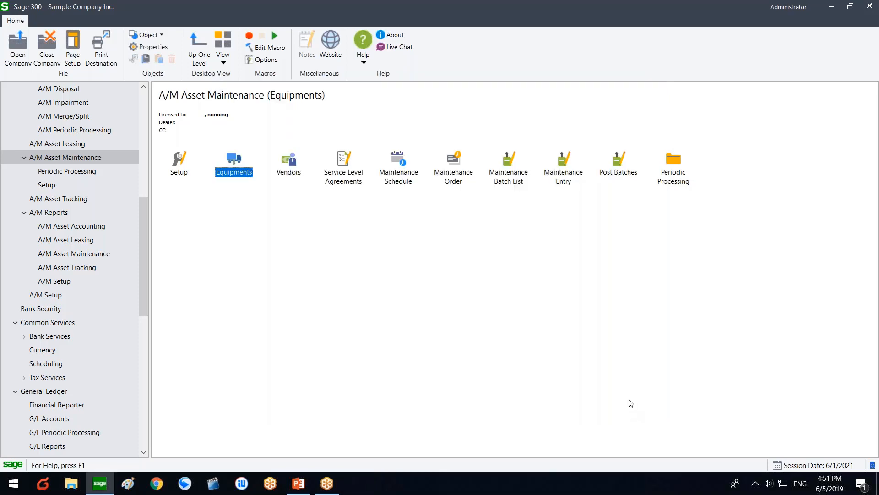
Step: Reset Meter Reading Processing, set reading date 02/22/2021, and generate EQP-ADM-002's meter T01 record
{"action": "double_click", "coordinate": [676, 181]}
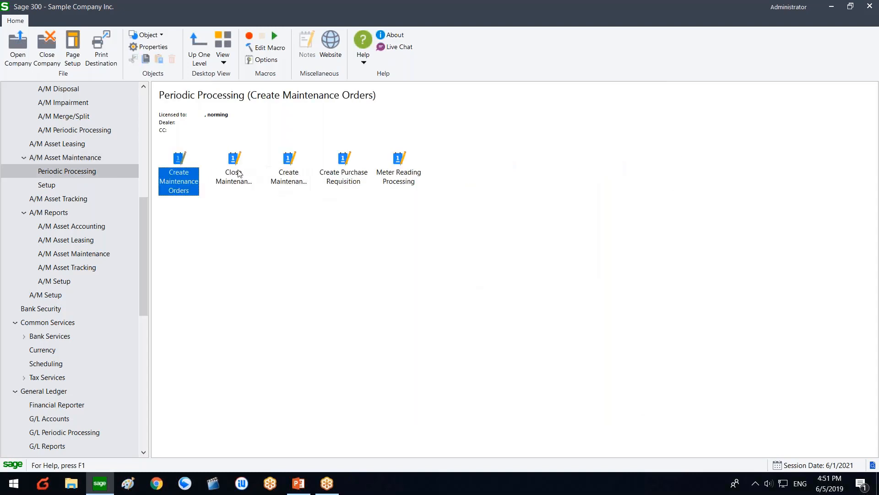
{"action": "left_click", "coordinate": [414, 185]}
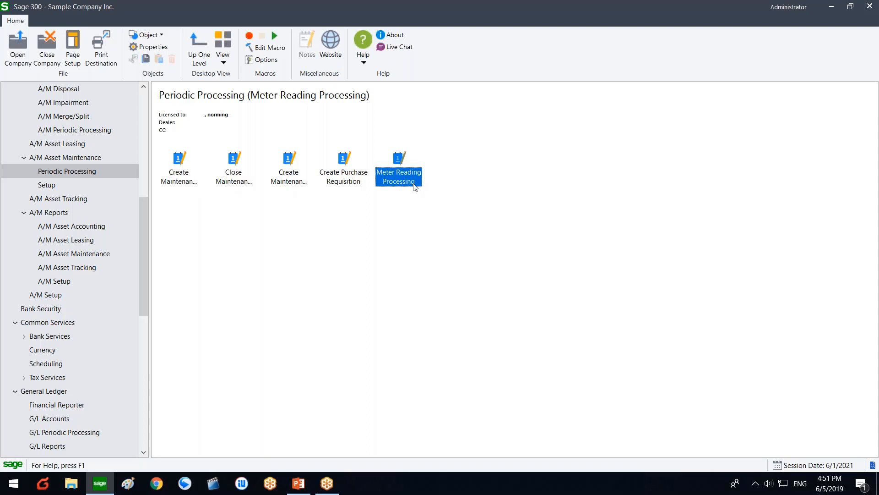
{"action": "double_click", "coordinate": [414, 185]}
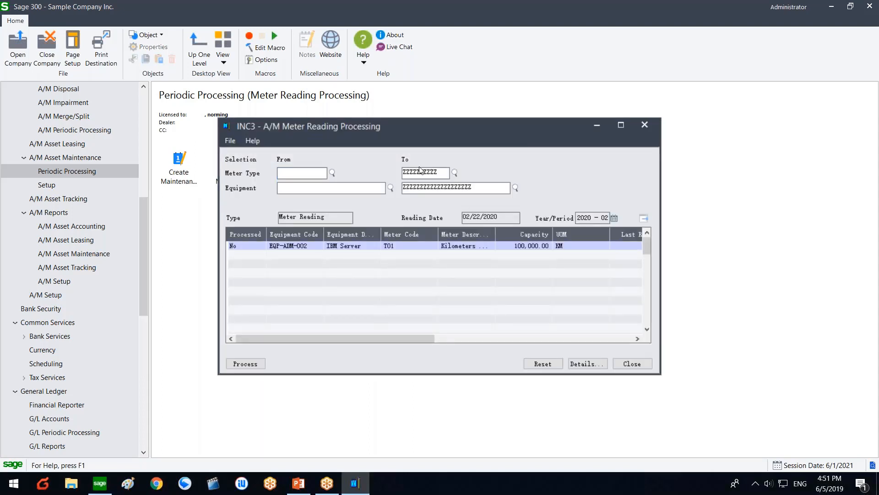
{"action": "left_click", "coordinate": [559, 364]}
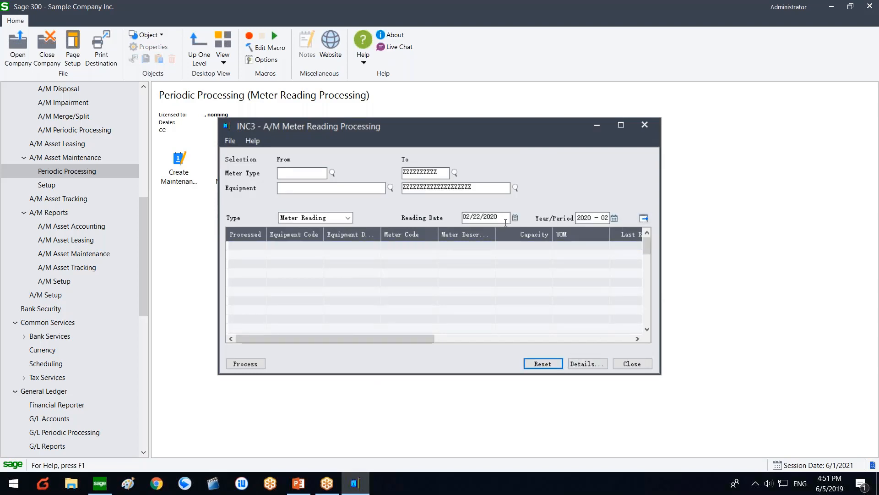
{"action": "left_click_drag", "start_coordinate": [498, 219], "coordinate": [492, 220]}
{"action": "type", "text": "1"}
{"action": "left_click", "coordinate": [649, 219]}
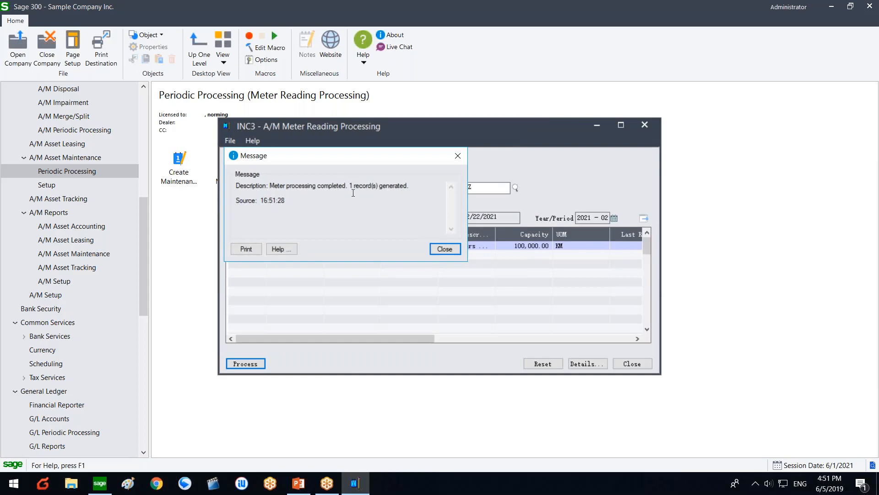
{"action": "left_click", "coordinate": [446, 249]}
{"action": "left_click", "coordinate": [235, 247]}
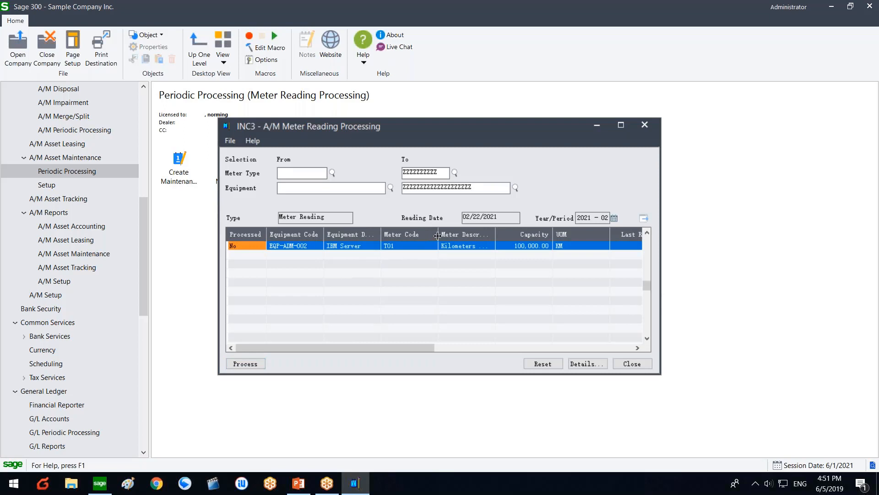
{"action": "left_click_drag", "start_coordinate": [435, 234], "coordinate": [438, 234]}
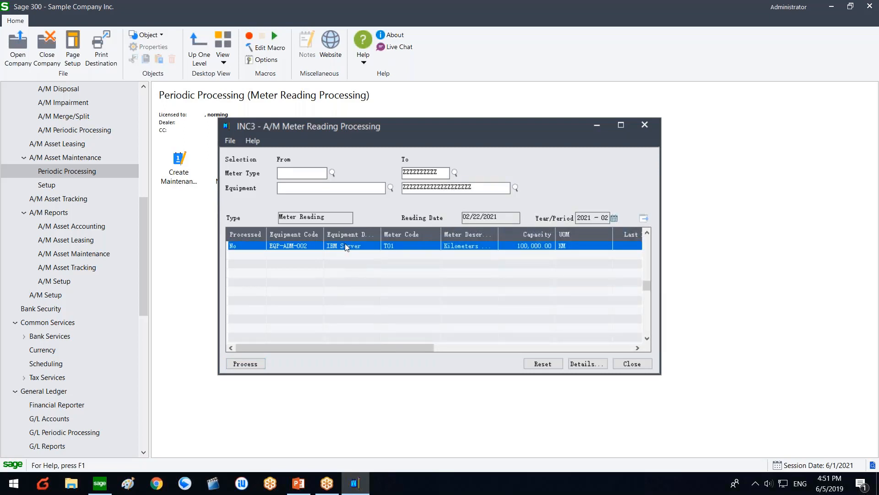
{"action": "left_click_drag", "start_coordinate": [342, 350], "coordinate": [452, 342]}
Step: Enter and save a 1000 reading for the kilometre meter
{"action": "double_click", "coordinate": [420, 247]}
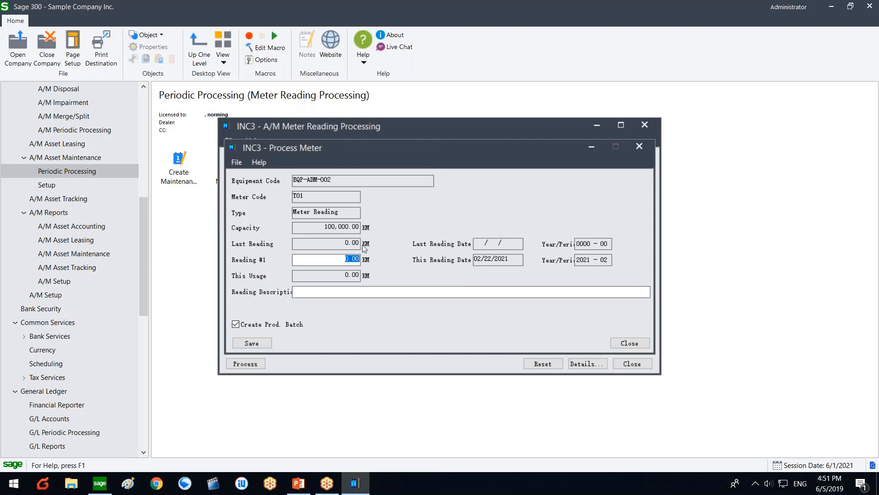
{"action": "type", "text": "1000"}
{"action": "left_click", "coordinate": [271, 341]}
{"action": "left_click", "coordinate": [244, 342]}
{"action": "left_click", "coordinate": [613, 341]}
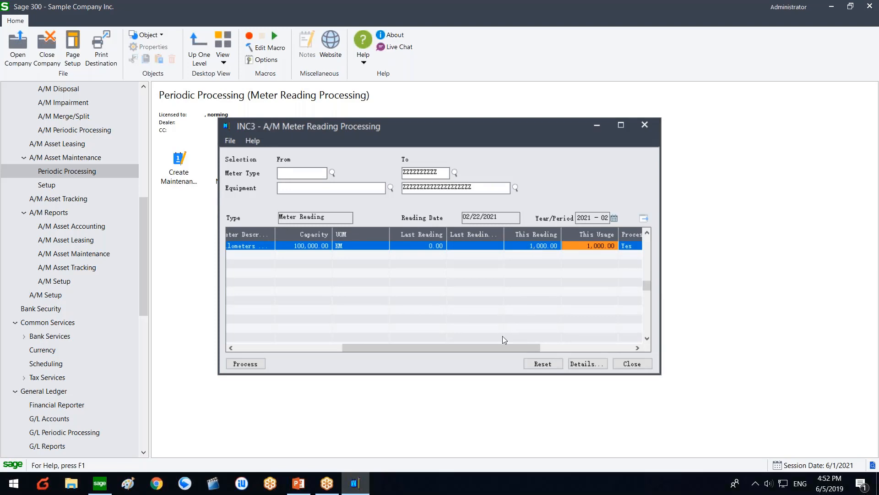
Step: Check the meter's Create MO Per Setting value and return to the Asset Maintenance tasks
{"action": "left_click_drag", "start_coordinate": [504, 346], "coordinate": [606, 334]}
{"action": "left_click_drag", "start_coordinate": [528, 235], "coordinate": [563, 235]}
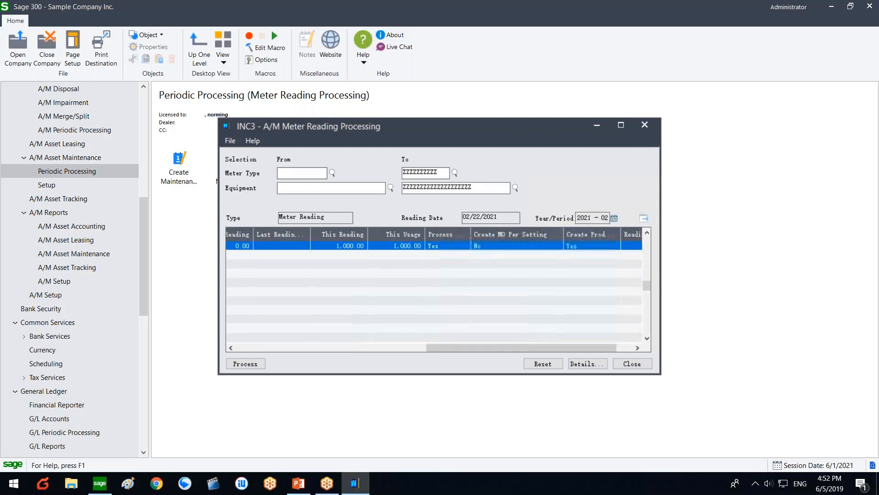
{"action": "left_click", "coordinate": [527, 243]}
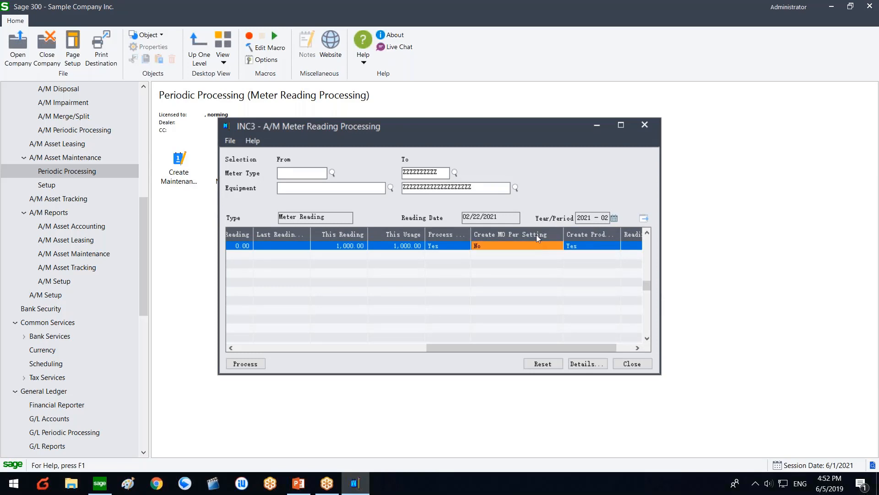
{"action": "left_click", "coordinate": [86, 159]}
{"action": "left_click", "coordinate": [246, 171]}
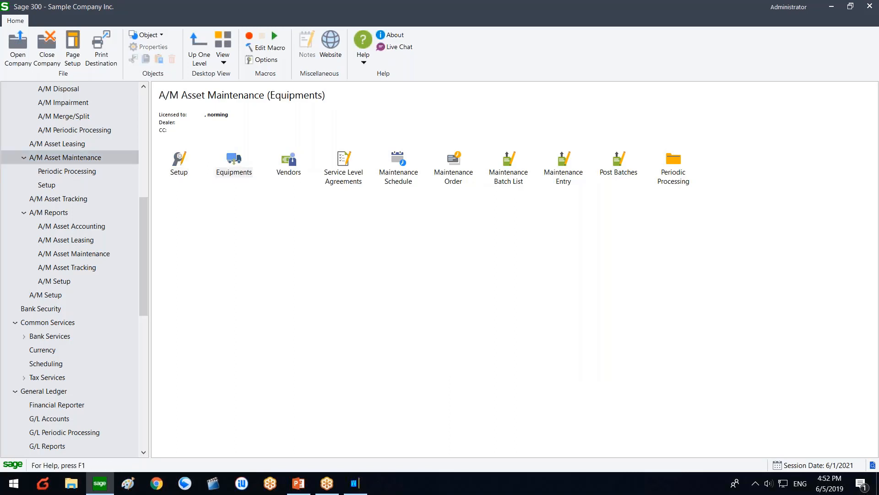
Step: Open equipment EQP-ADM-002 and the details of its Kilometers meter
{"action": "double_click", "coordinate": [252, 174]}
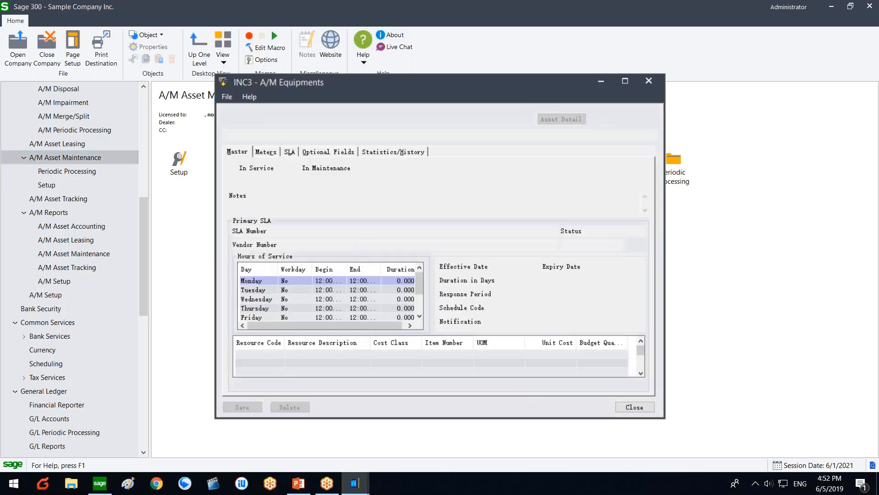
{"action": "left_click", "coordinate": [266, 153]}
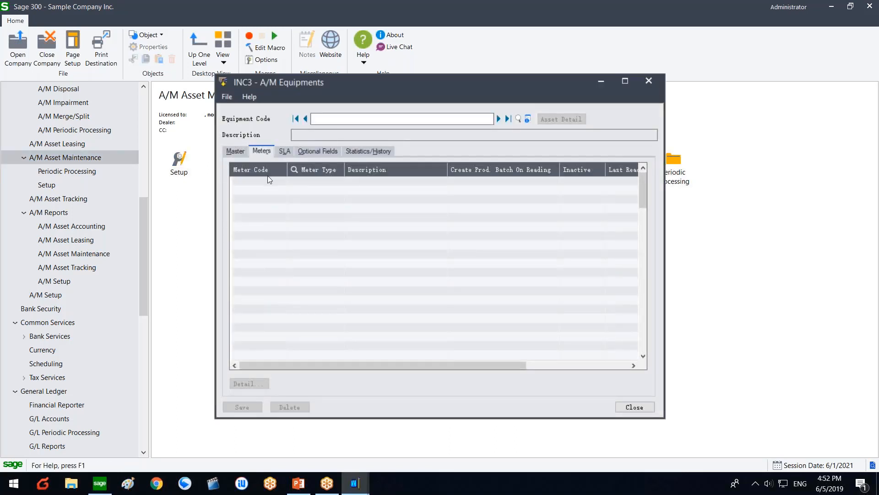
{"action": "left_click", "coordinate": [497, 118]}
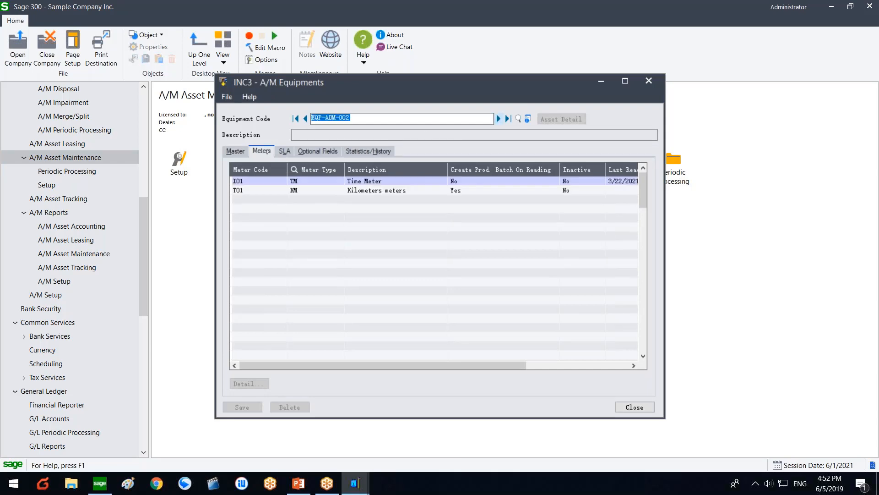
{"action": "left_click", "coordinate": [260, 192]}
{"action": "left_click", "coordinate": [248, 384]}
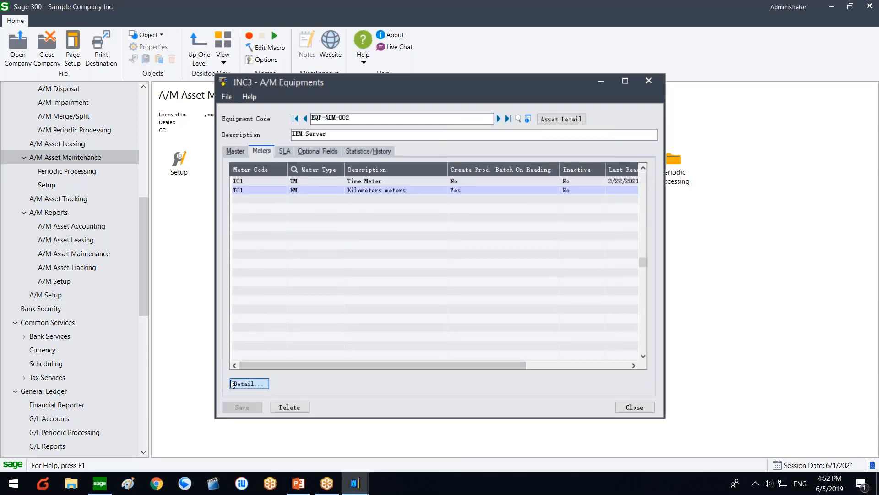
Step: Turn on creating MOs upon meter reading with Percentage spread, then save the meter details
{"action": "left_click", "coordinate": [275, 179]}
{"action": "left_click", "coordinate": [266, 198]}
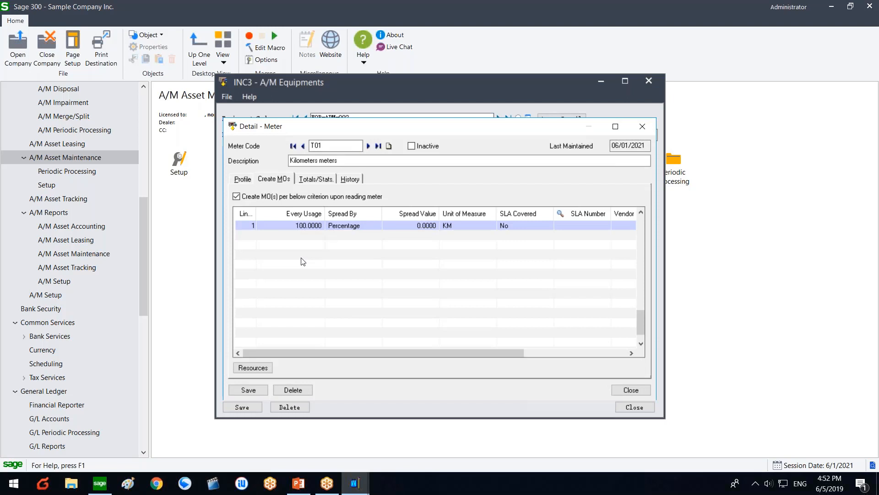
{"action": "left_click", "coordinate": [364, 227]}
{"action": "left_click", "coordinate": [376, 228]}
{"action": "left_click", "coordinate": [344, 235]}
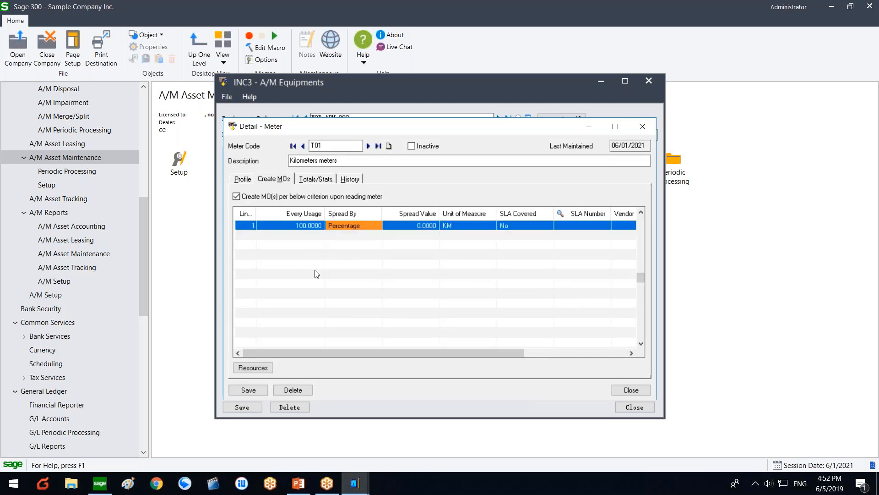
{"action": "left_click", "coordinate": [253, 368]}
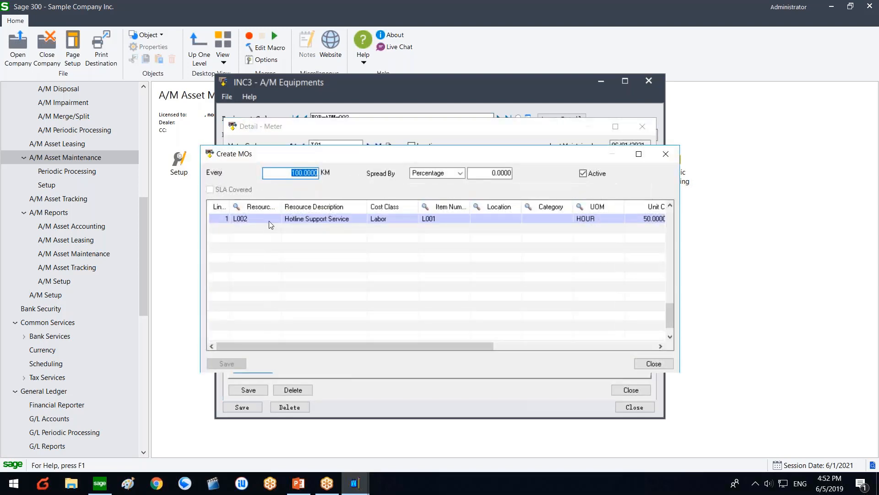
{"action": "left_click", "coordinate": [634, 363]}
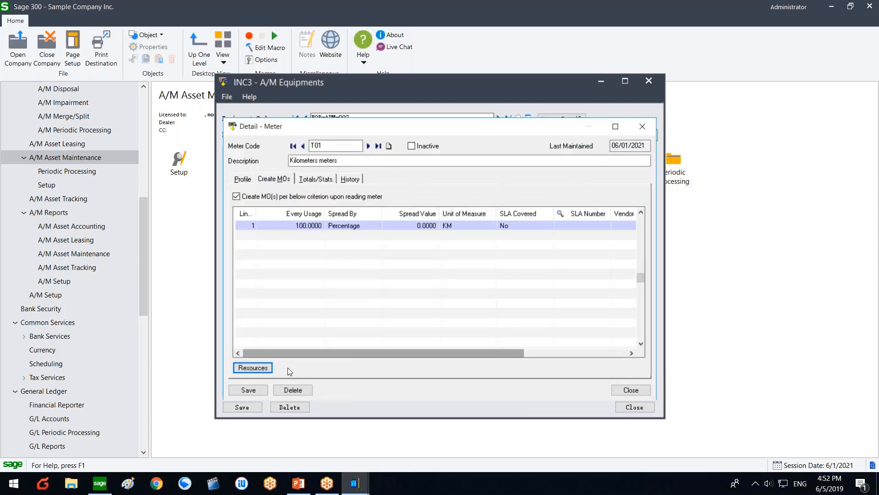
{"action": "left_click", "coordinate": [254, 387]}
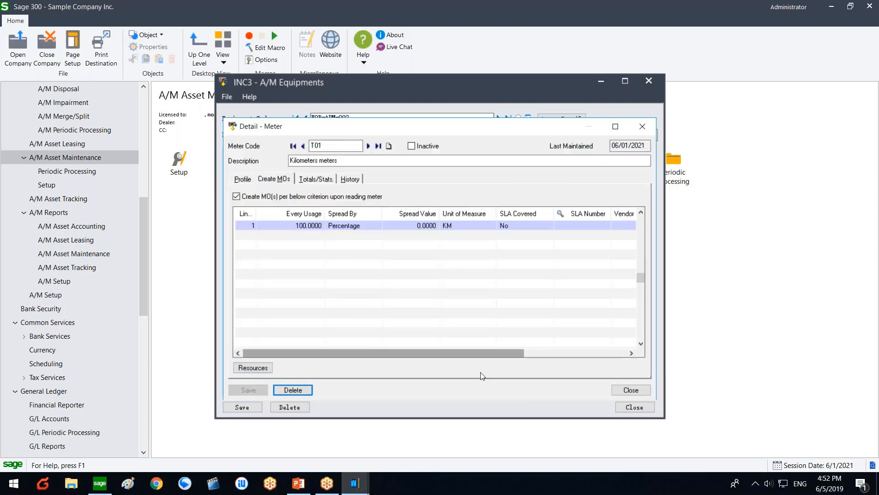
{"action": "left_click", "coordinate": [631, 389]}
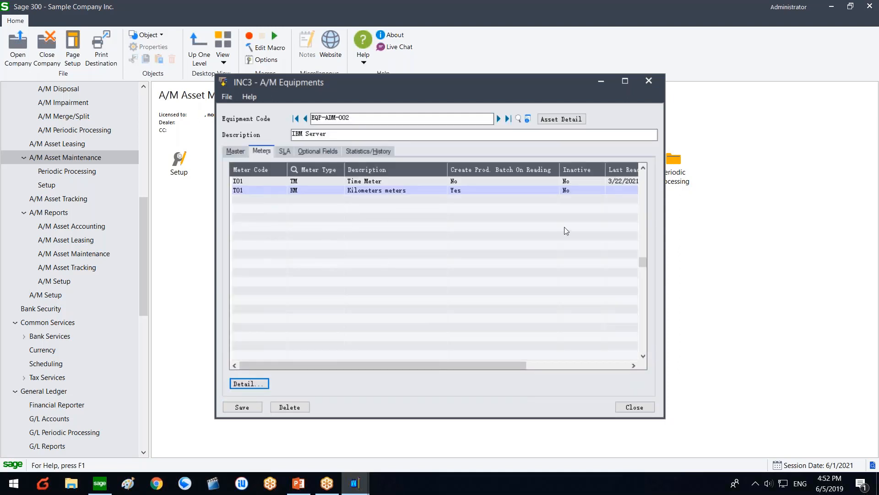
Step: Save the equipment record, recheck the every-100-KM MO criteria, and close the equipment window
{"action": "left_click_drag", "start_coordinate": [432, 363], "coordinate": [314, 351]}
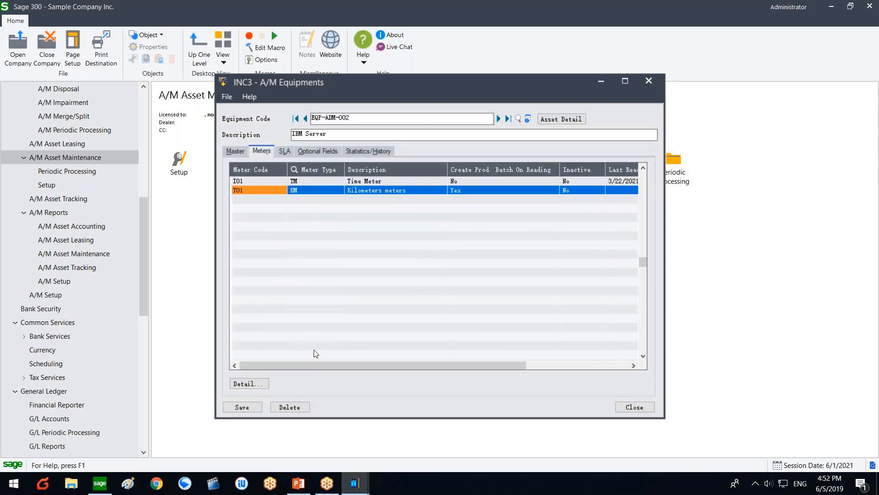
{"action": "left_click", "coordinate": [248, 406]}
{"action": "left_click", "coordinate": [249, 383]}
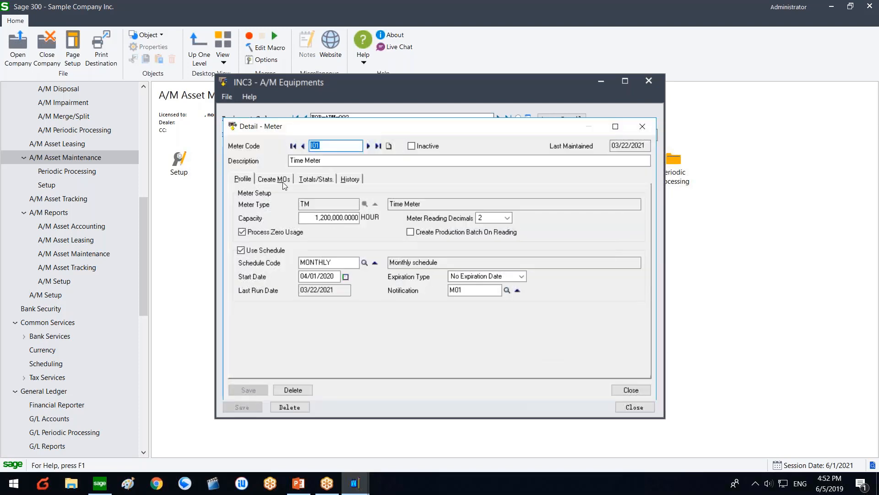
{"action": "left_click", "coordinate": [274, 178]}
{"action": "left_click", "coordinate": [630, 389]}
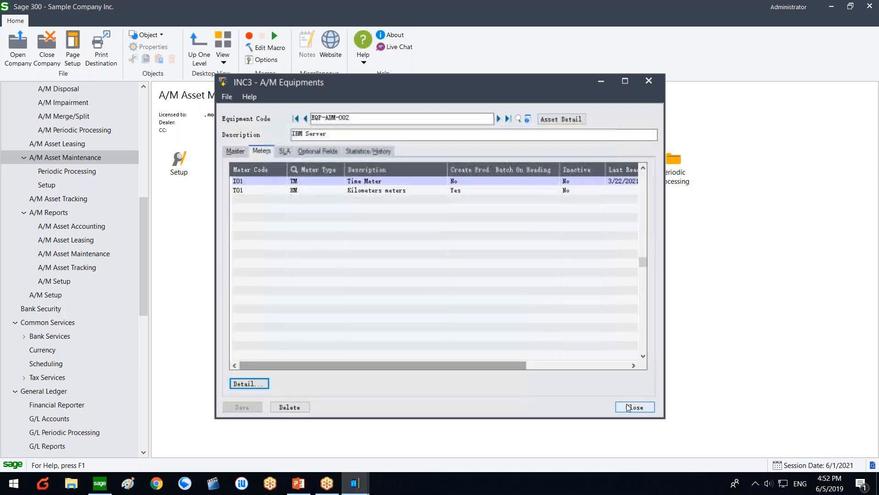
{"action": "left_click", "coordinate": [634, 407]}
{"action": "double_click", "coordinate": [663, 174]}
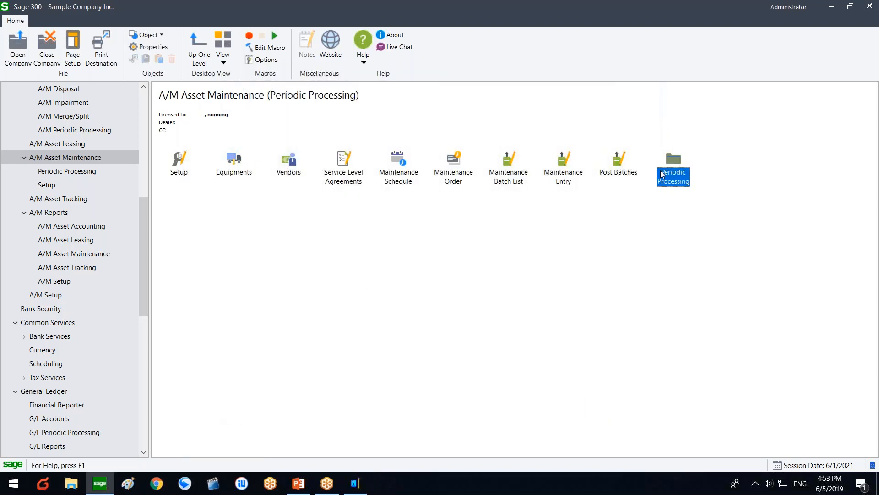
Step: Reset Meter Reading Processing and load the meters matching the selection
{"action": "left_click", "coordinate": [405, 175]}
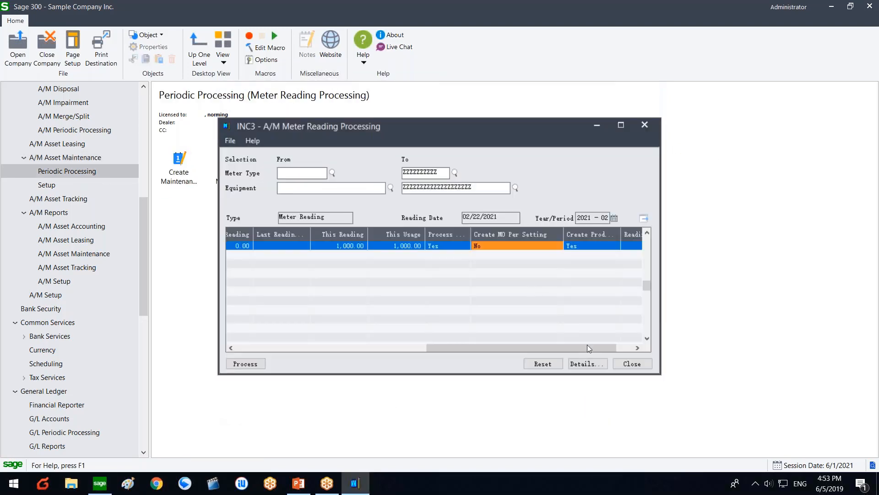
{"action": "left_click", "coordinate": [545, 361]}
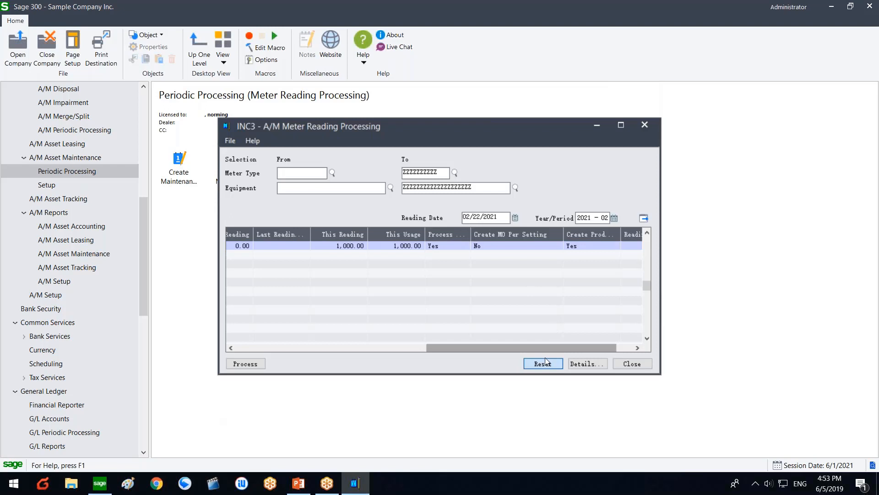
{"action": "left_click", "coordinate": [642, 219]}
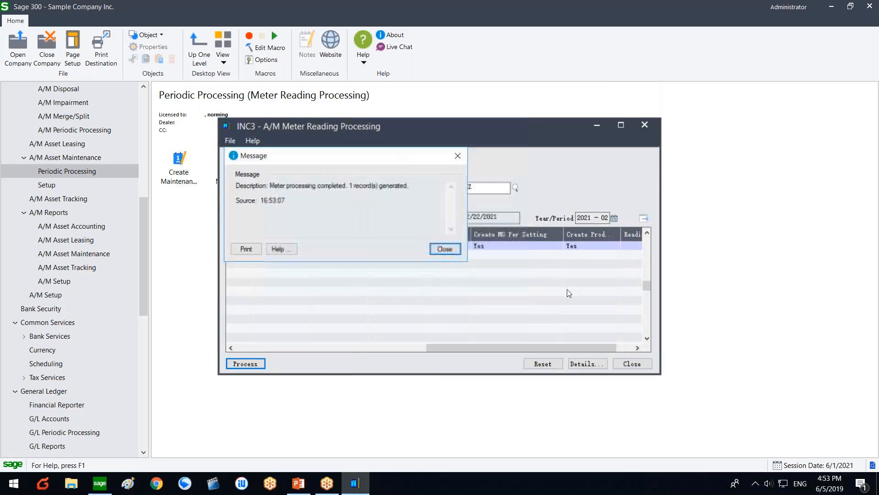
{"action": "left_click", "coordinate": [445, 249]}
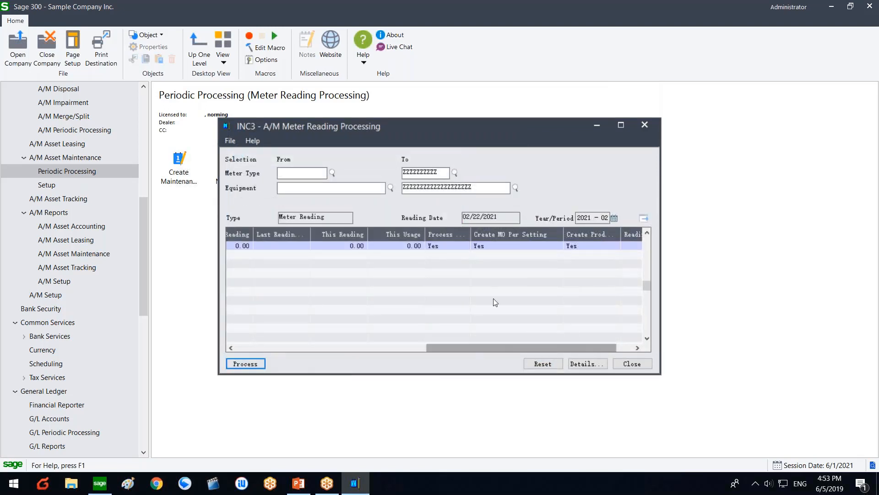
{"action": "left_click", "coordinate": [510, 344]}
{"action": "left_click_drag", "start_coordinate": [510, 342], "coordinate": [471, 334]}
Step: Enter 1,000 as the meter's current reading
{"action": "left_click", "coordinate": [399, 244]}
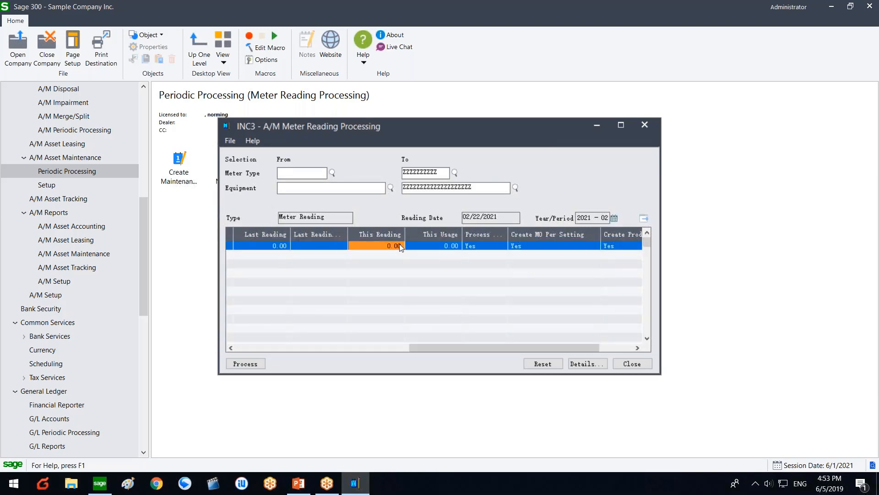
{"action": "type", "text": "200"}
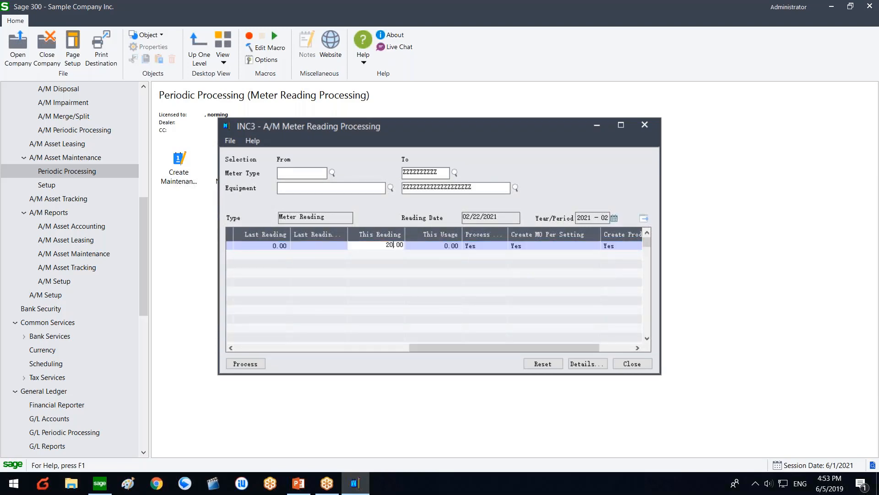
{"action": "key", "text": "BackSpace"}
{"action": "key", "text": "BackSpace"}
{"action": "type", "text": "000"}
{"action": "left_click", "coordinate": [383, 295]}
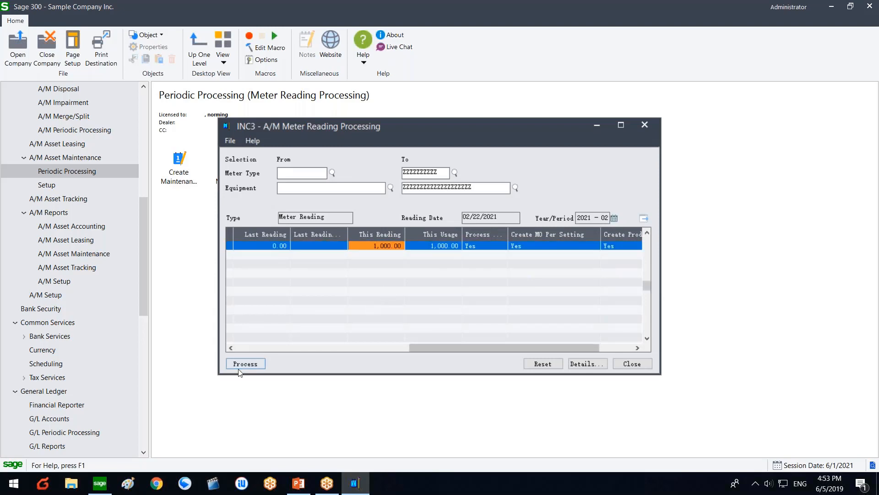
Step: Process the reading, generating 1 maintenance order and 1 production batch, and close the dialogs
{"action": "left_click", "coordinate": [245, 363]}
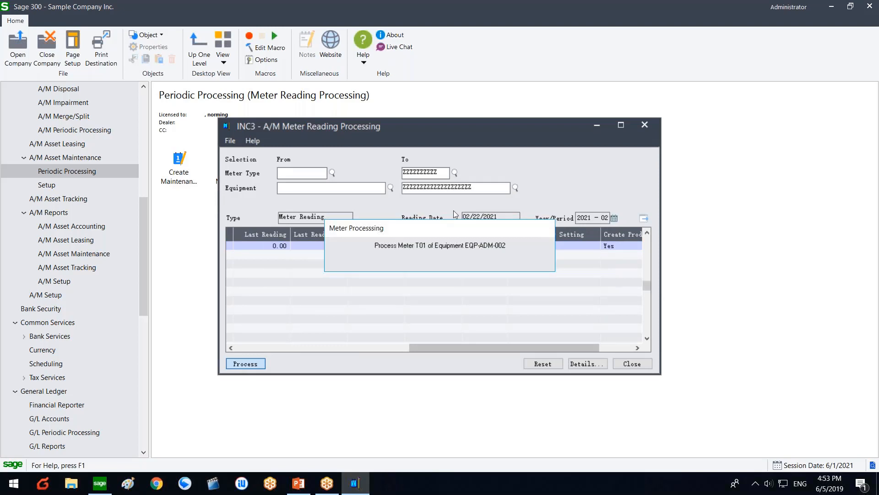
{"action": "left_click", "coordinate": [353, 209]}
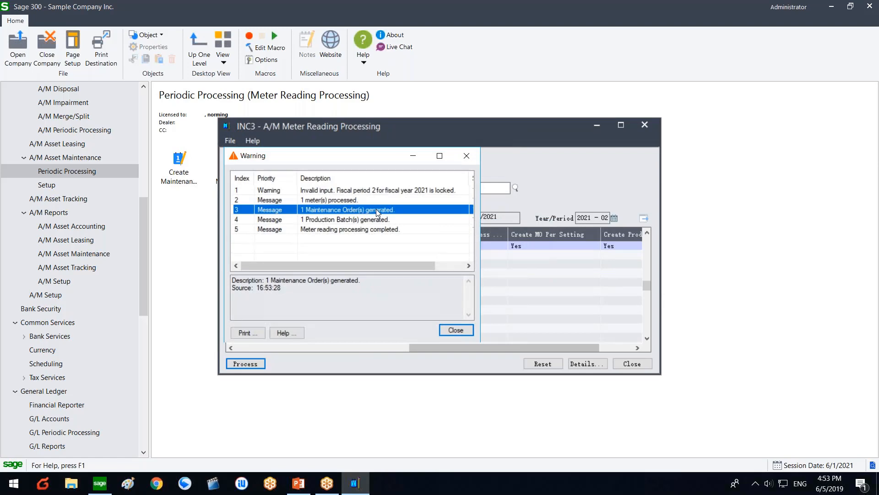
{"action": "left_click", "coordinate": [353, 219]}
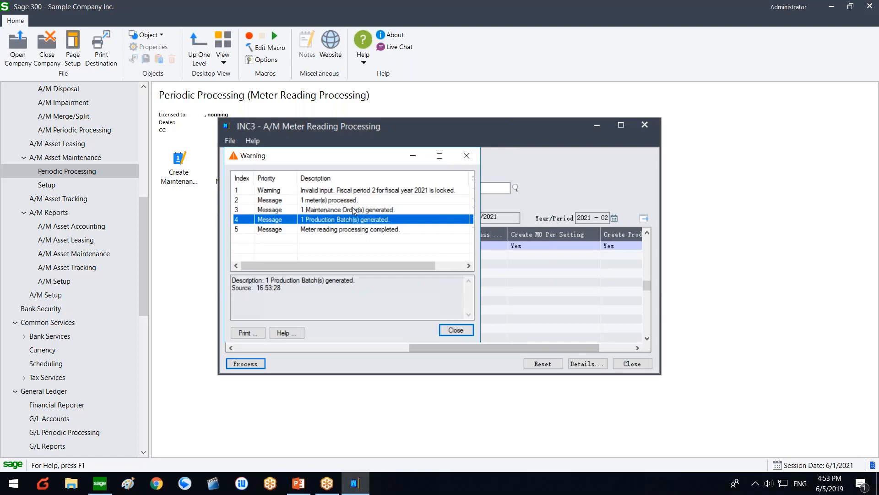
{"action": "left_click", "coordinate": [355, 199]}
{"action": "left_click", "coordinate": [456, 330]}
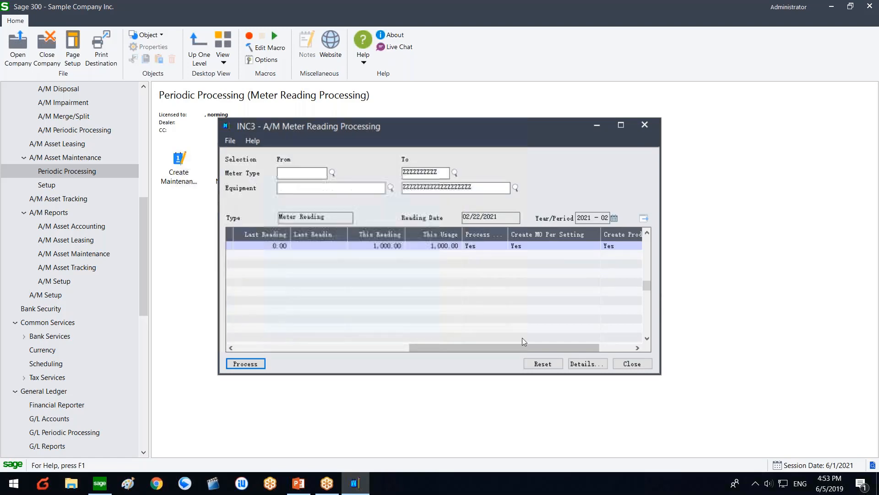
{"action": "left_click", "coordinate": [625, 364]}
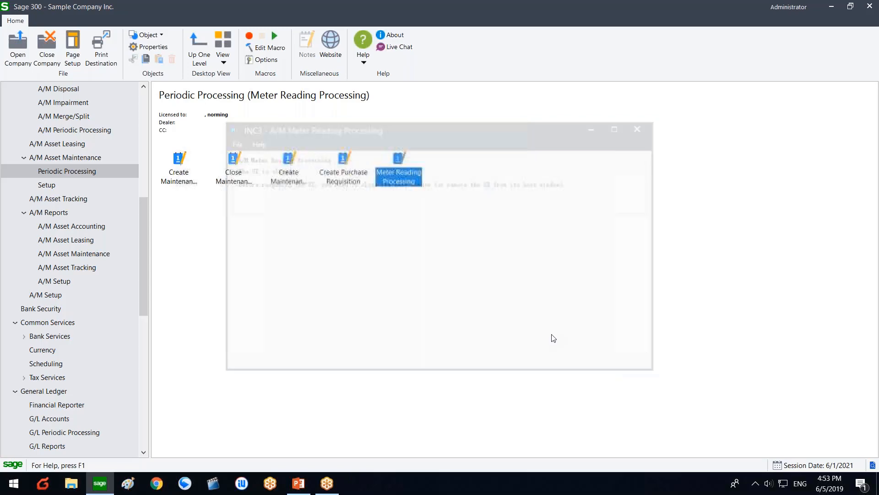
Step: Load the newest maintenance order, MO000015 for EQP-ADM-002 with a 500.00 budget, review it, and close it
{"action": "left_click", "coordinate": [73, 160]}
{"action": "left_click", "coordinate": [519, 184]}
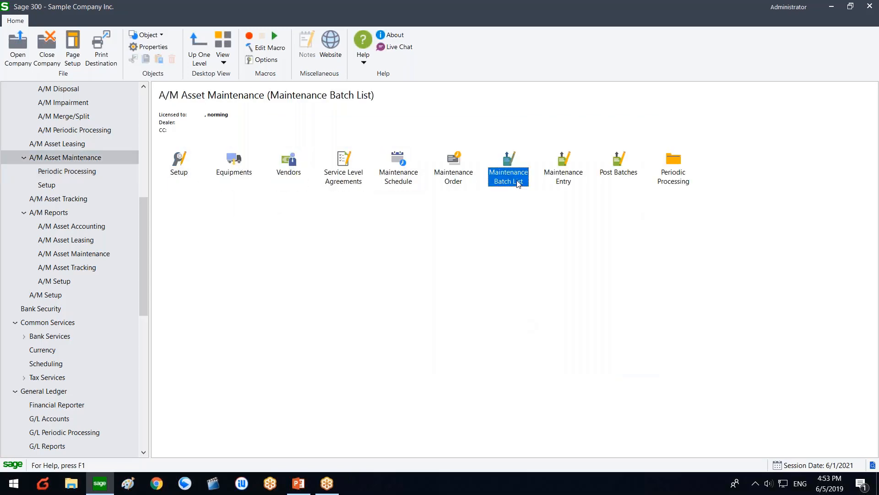
{"action": "double_click", "coordinate": [442, 177]}
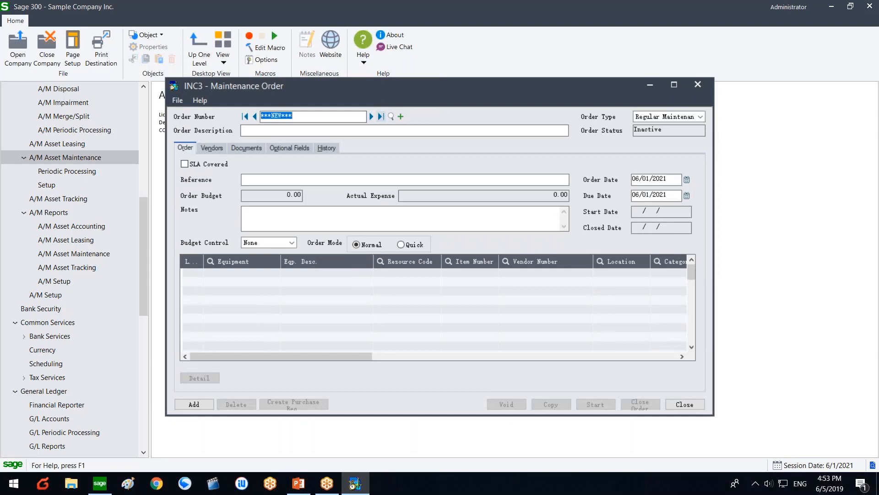
{"action": "left_click", "coordinate": [380, 116]}
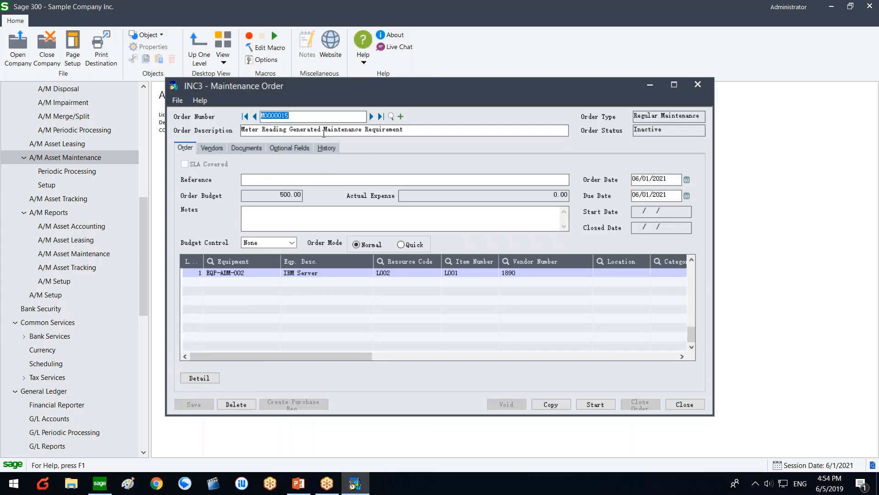
{"action": "left_click", "coordinate": [321, 131]}
{"action": "left_click", "coordinate": [314, 273]}
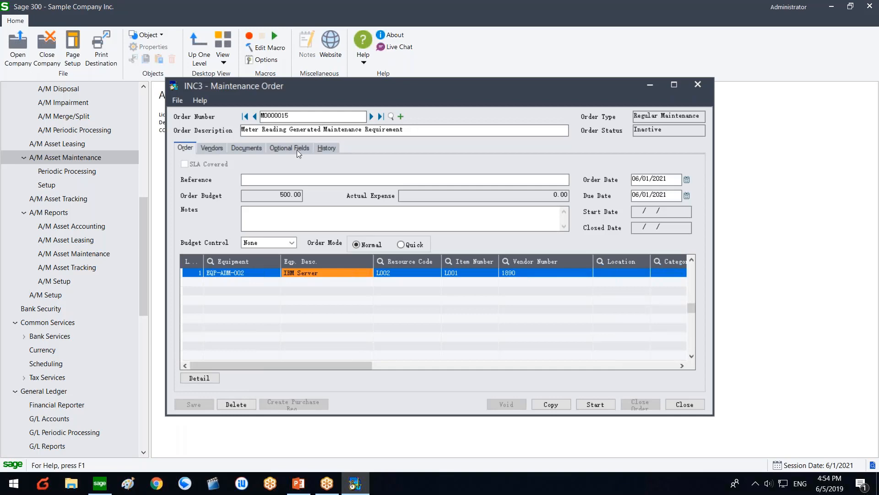
{"action": "left_click_drag", "start_coordinate": [300, 129], "coordinate": [403, 130]}
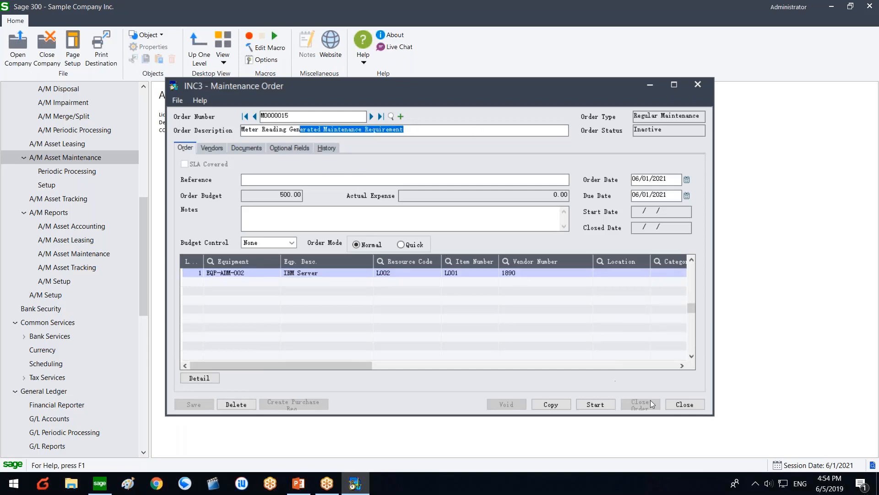
{"action": "left_click", "coordinate": [672, 408]}
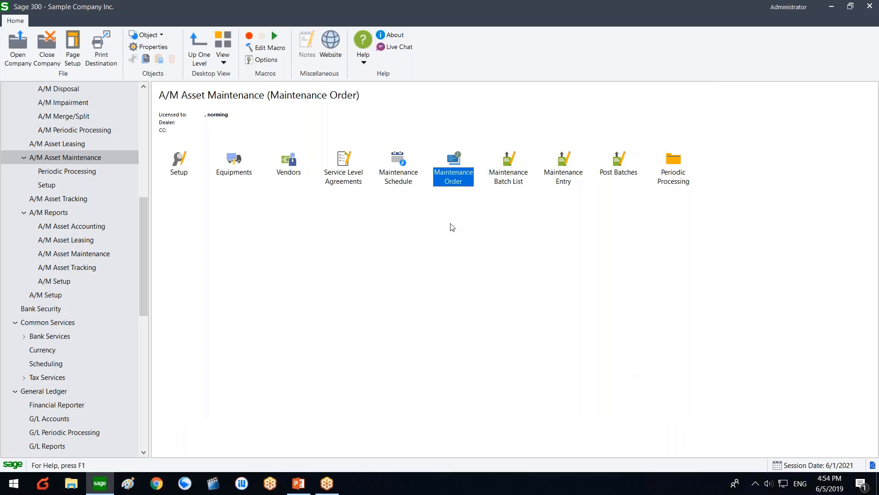
{"action": "double_click", "coordinate": [662, 170]}
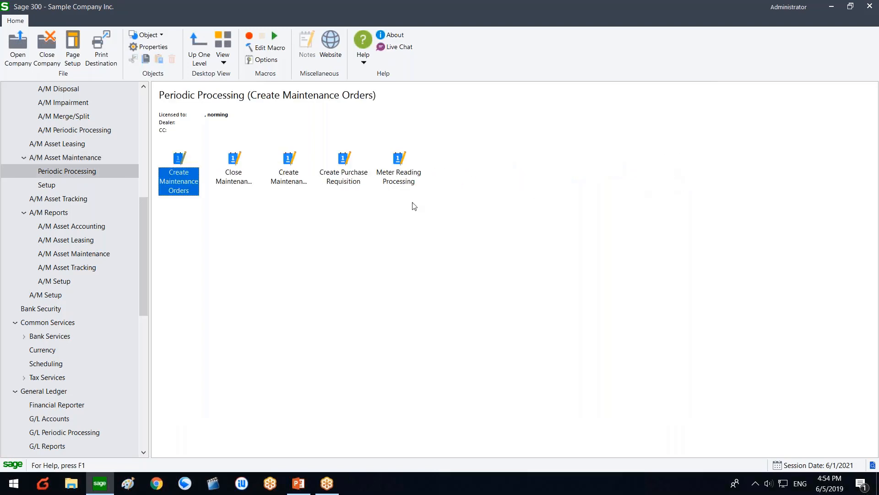
{"action": "left_click", "coordinate": [398, 170]}
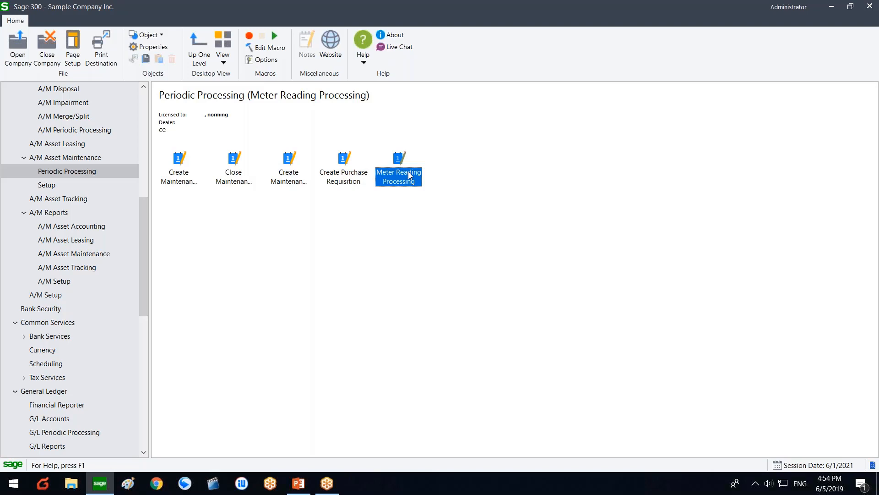
{"action": "left_click", "coordinate": [85, 159]}
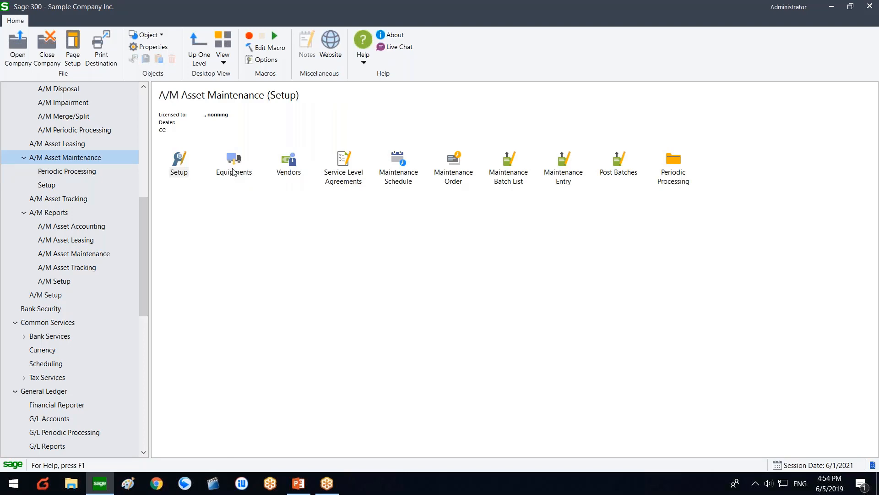
{"action": "double_click", "coordinate": [232, 173]}
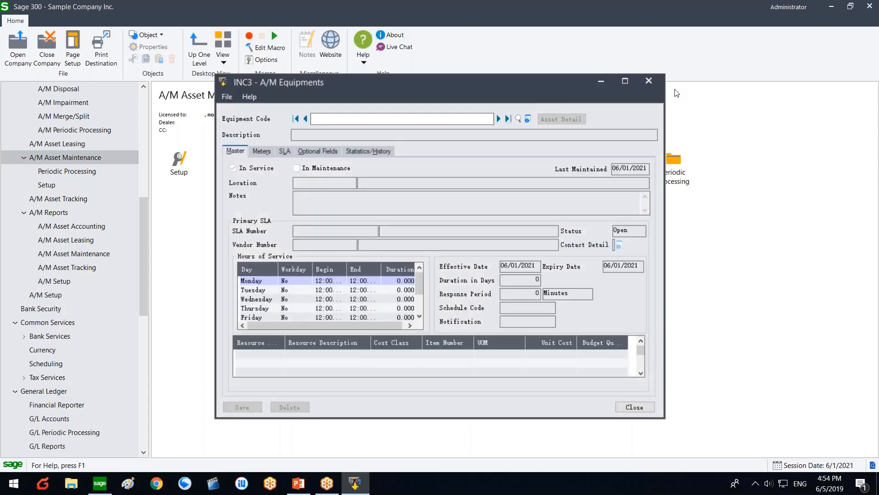
{"action": "left_click", "coordinate": [650, 81]}
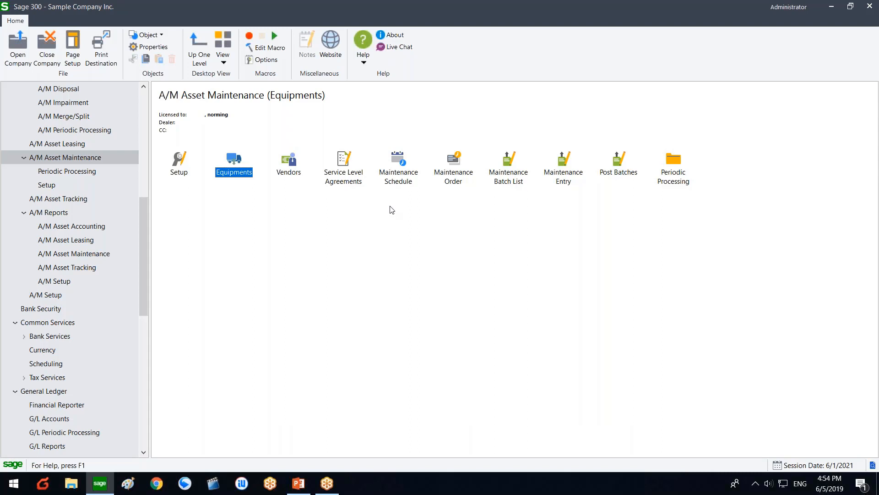
Step: Open Maintenance Schedule and load the MONTHLY schedule for EQP-ADM-002, budget 4,500.000
{"action": "double_click", "coordinate": [397, 183]}
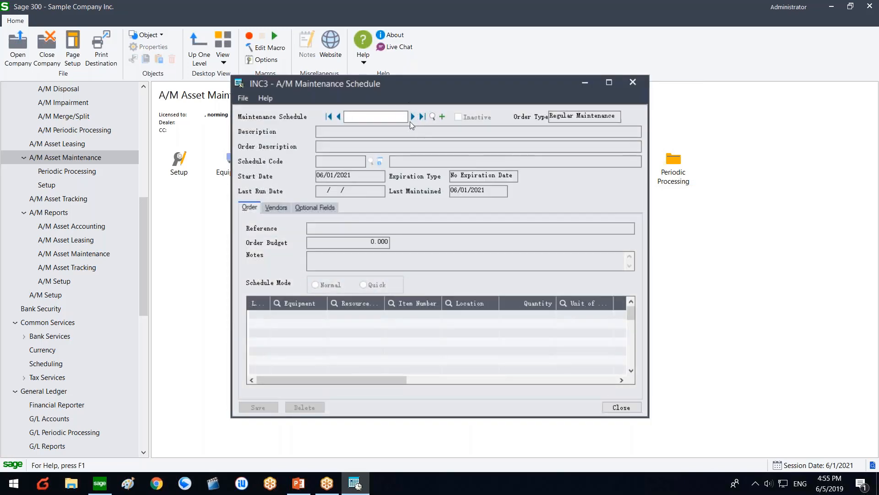
{"action": "left_click", "coordinate": [412, 117]}
{"action": "left_click", "coordinate": [360, 162]}
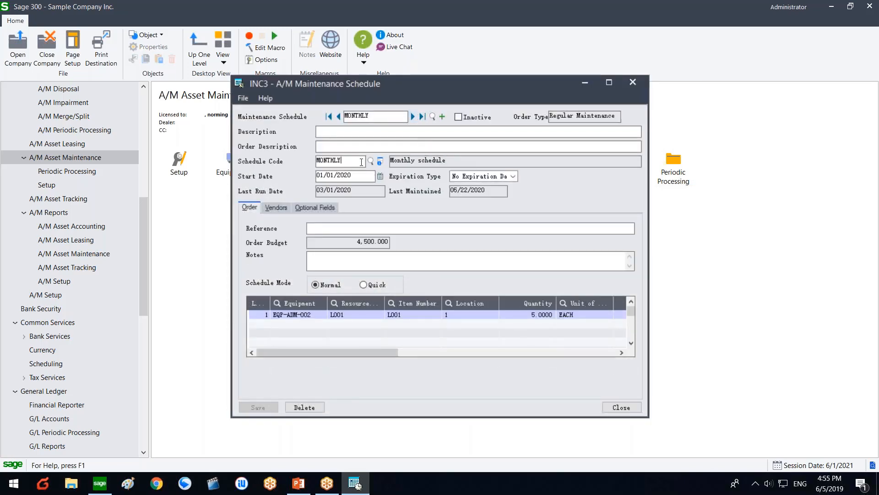
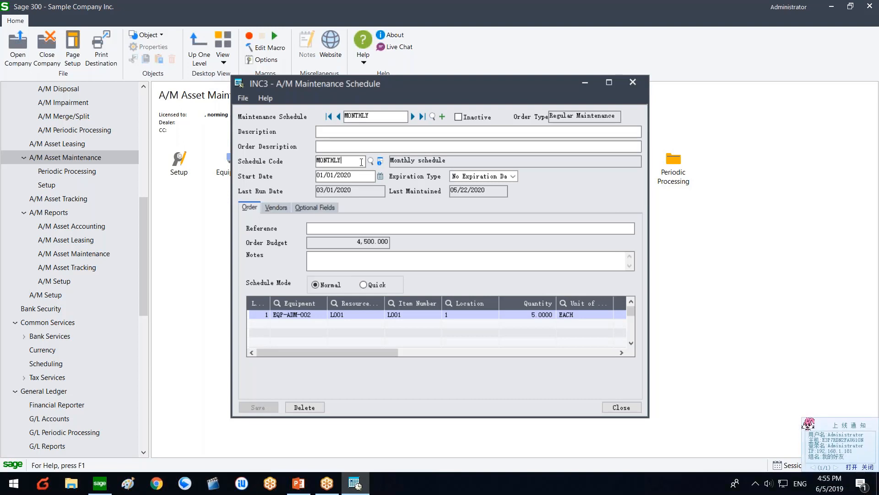
Step: Open the MONTHLY schedule details for EQP-ADM-002, then review its resource line L001
{"action": "left_click", "coordinate": [320, 315]}
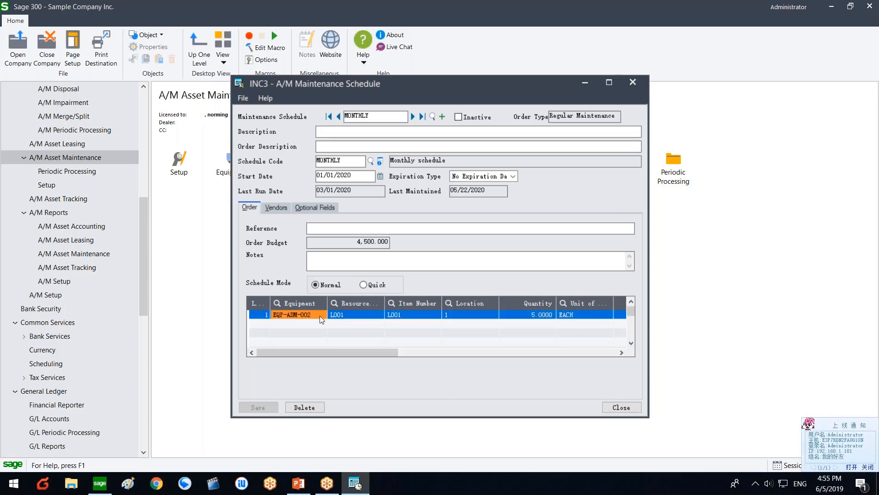
{"action": "left_click", "coordinate": [352, 163]}
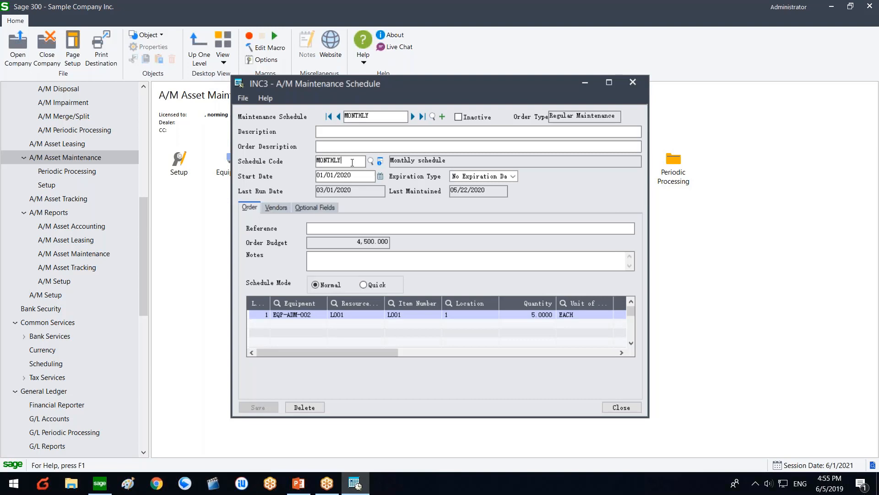
{"action": "left_click", "coordinate": [380, 162]}
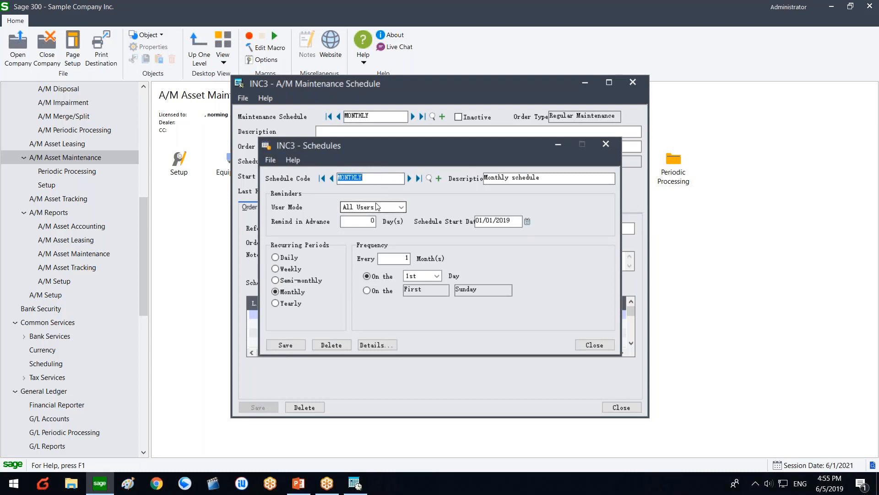
{"action": "left_click", "coordinate": [596, 345]}
{"action": "left_click", "coordinate": [355, 315]}
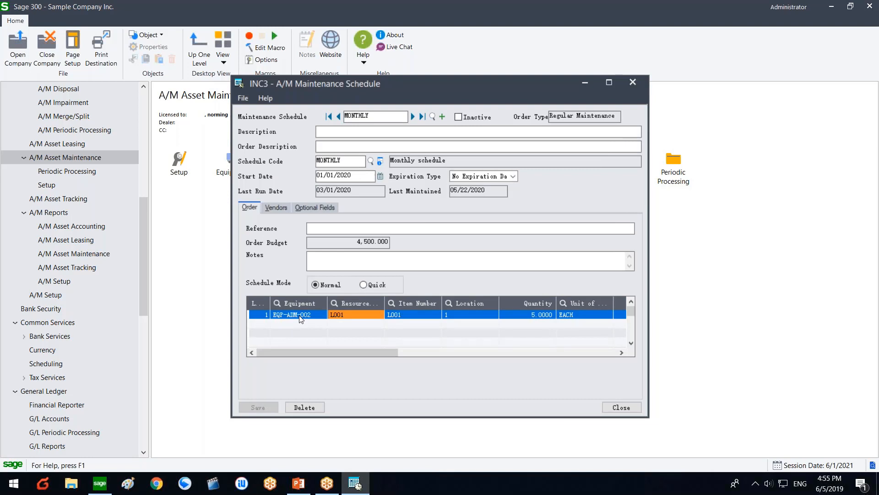
{"action": "left_click_drag", "start_coordinate": [320, 350], "coordinate": [282, 348]}
Step: Check the schedule's Vendors tab, return to the Order tab, and close the schedule
{"action": "left_click", "coordinate": [282, 207]}
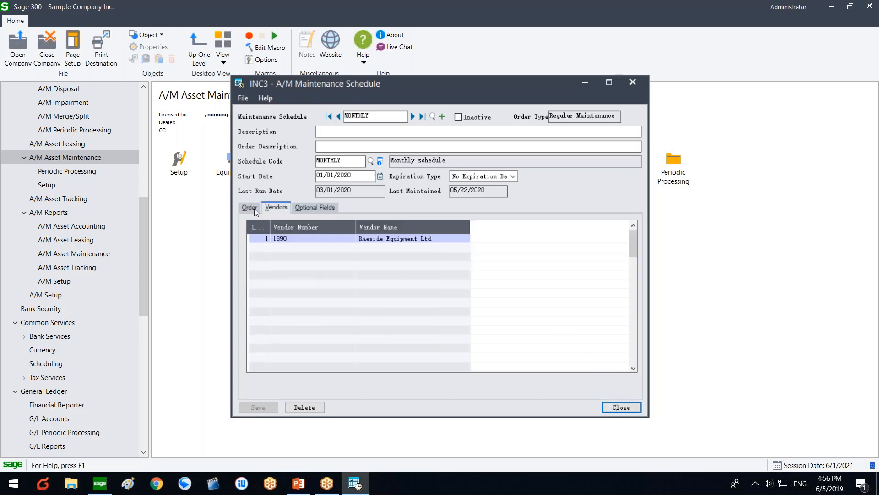
{"action": "left_click", "coordinate": [253, 207]}
{"action": "left_click", "coordinate": [621, 407]}
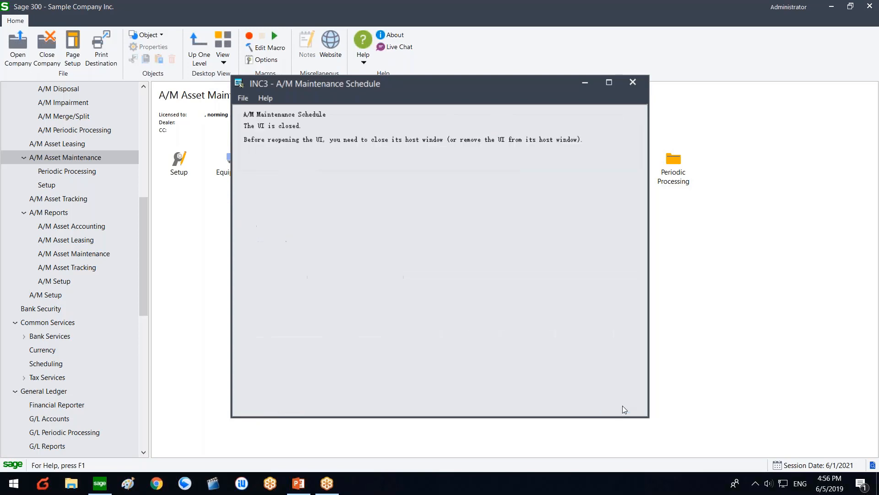
Step: Sign back in with session date 07/01/2021, accept the fiscal period warning, and select the due MONTHLY reminder
{"action": "left_click", "coordinate": [14, 60]}
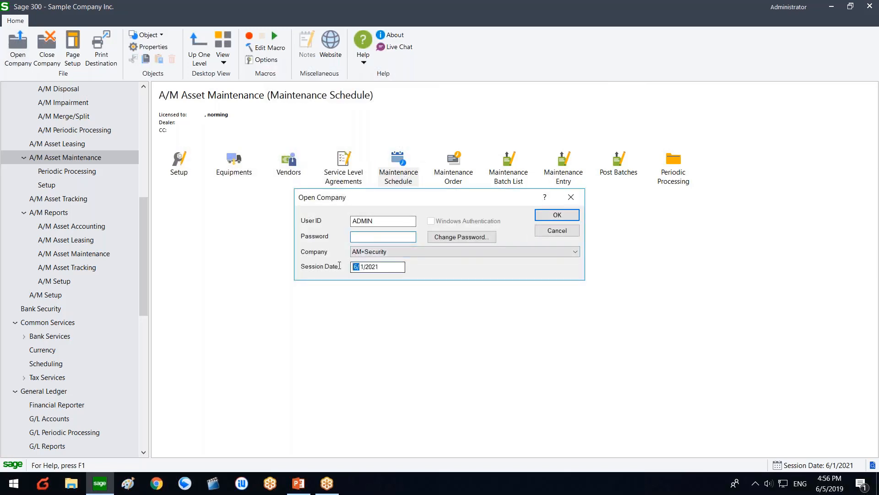
{"action": "left_click", "coordinate": [356, 266]}
{"action": "type", "text": "07"}
{"action": "left_click", "coordinate": [363, 238]}
{"action": "type", "text": "***"}
{"action": "key", "text": "Return"}
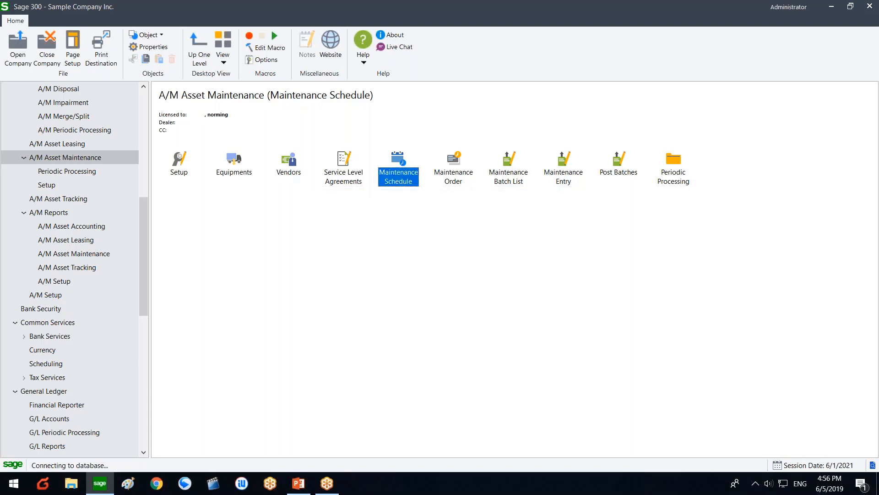
{"action": "left_click", "coordinate": [466, 288]}
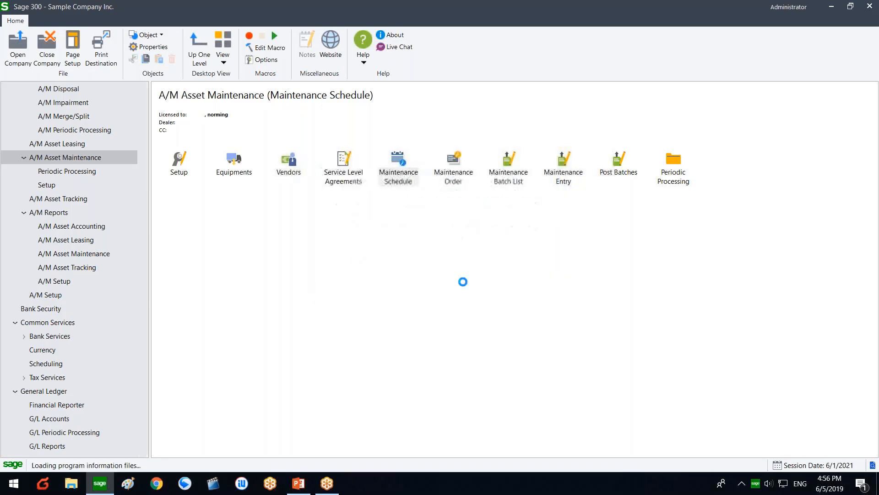
{"action": "left_click", "coordinate": [417, 214]}
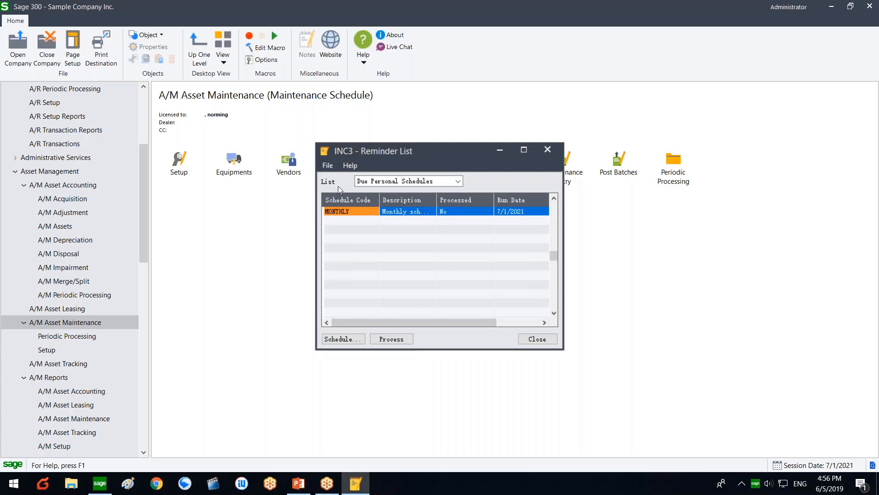
Step: Process the due MONTHLY schedule and read the maintenance-order-created notification
{"action": "left_click", "coordinate": [396, 340]}
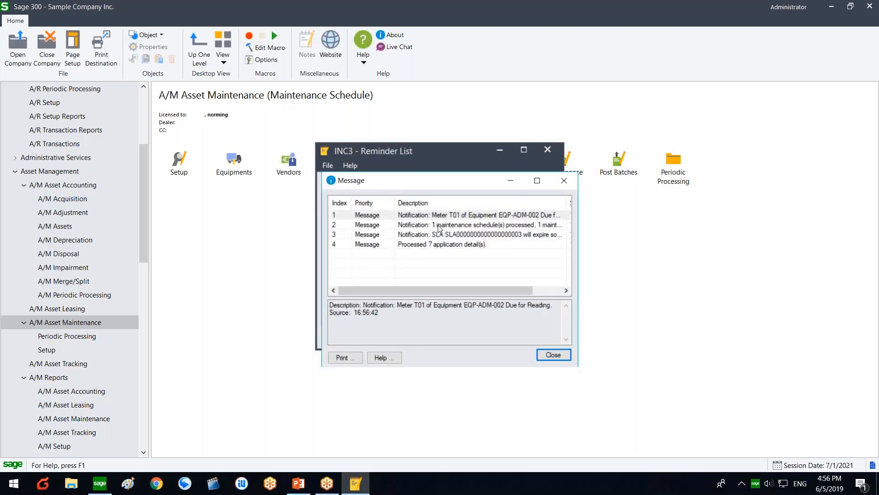
{"action": "left_click", "coordinate": [441, 225]}
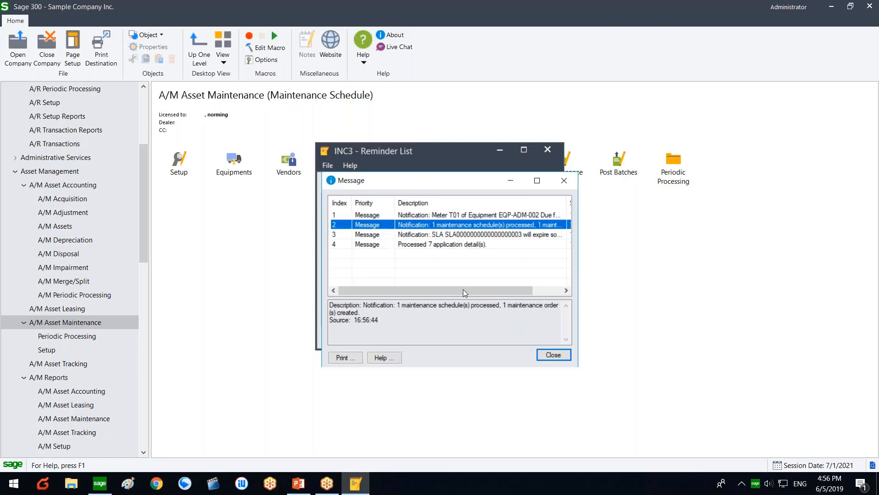
{"action": "left_click_drag", "start_coordinate": [475, 306], "coordinate": [544, 314]}
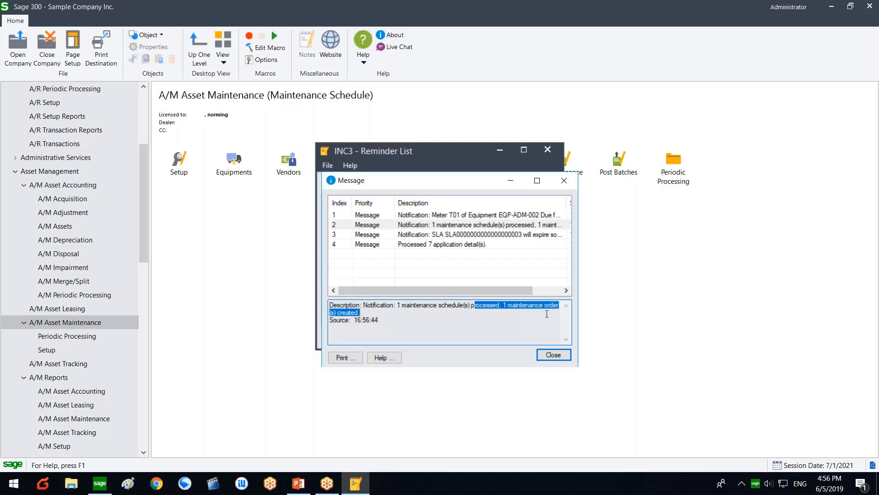
{"action": "left_click", "coordinate": [465, 310]}
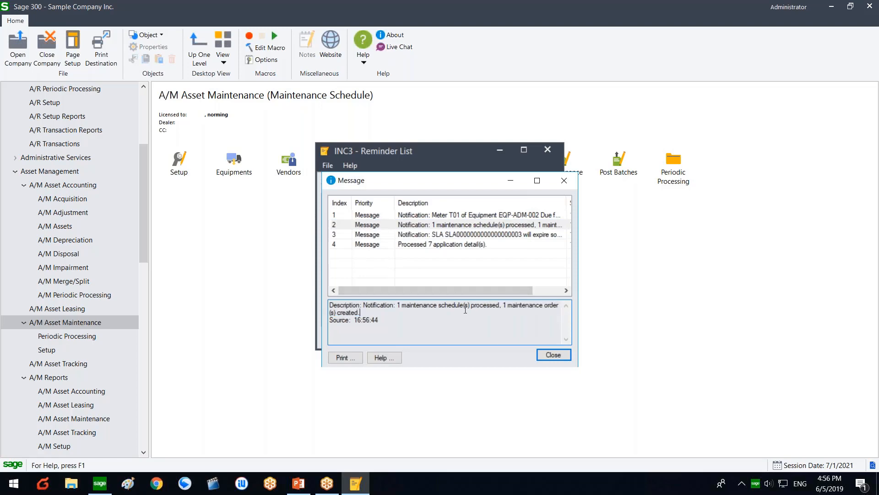
{"action": "left_click_drag", "start_coordinate": [412, 305], "coordinate": [300, 296]}
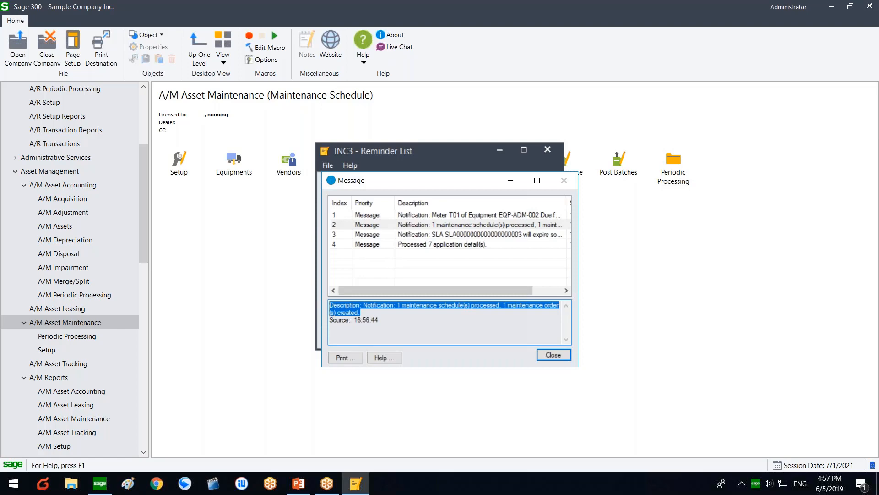
{"action": "left_click", "coordinate": [463, 233]}
{"action": "left_click", "coordinate": [463, 225]}
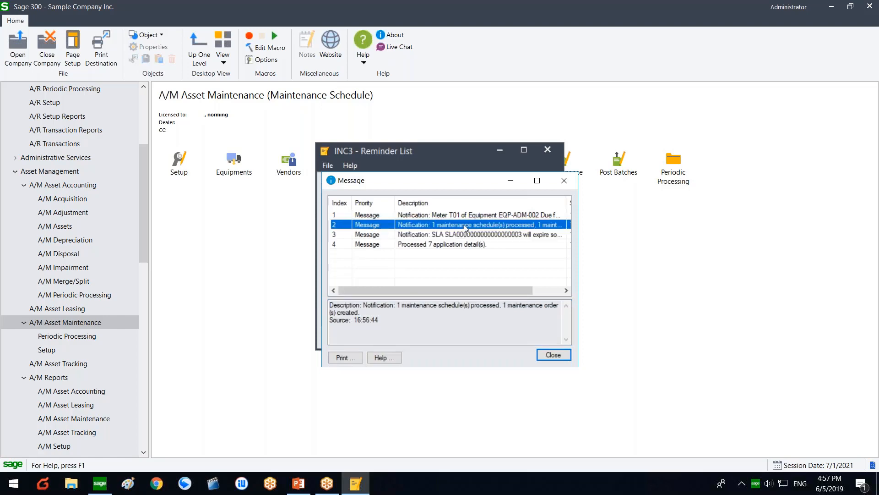
Step: Read the SLA expiry and meter reading due notifications, then close the messages
{"action": "left_click", "coordinate": [448, 234]}
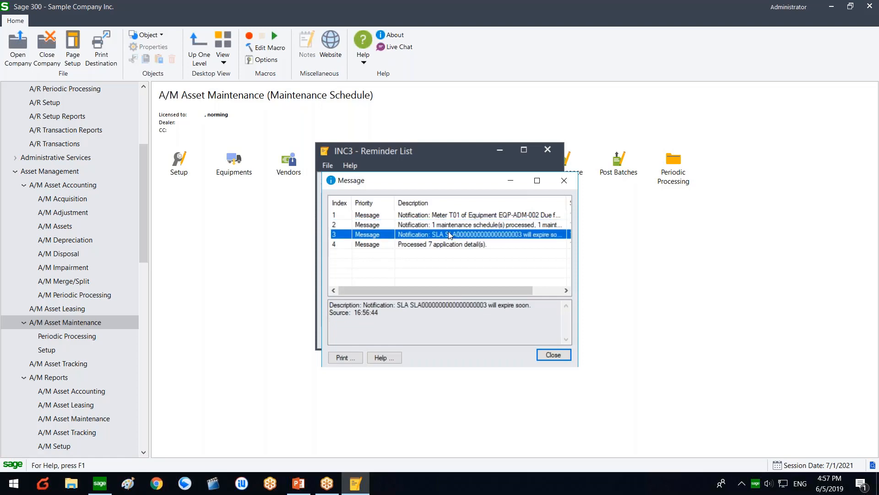
{"action": "left_click_drag", "start_coordinate": [394, 305], "coordinate": [553, 307]}
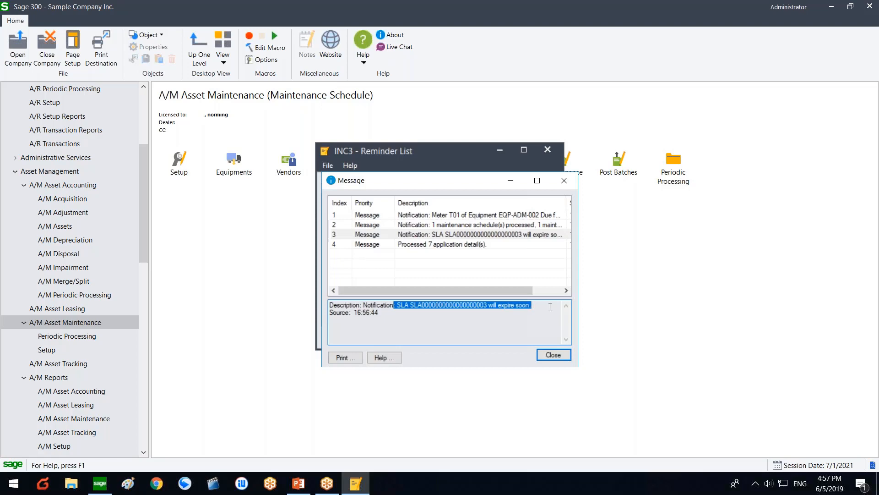
{"action": "left_click", "coordinate": [536, 214]}
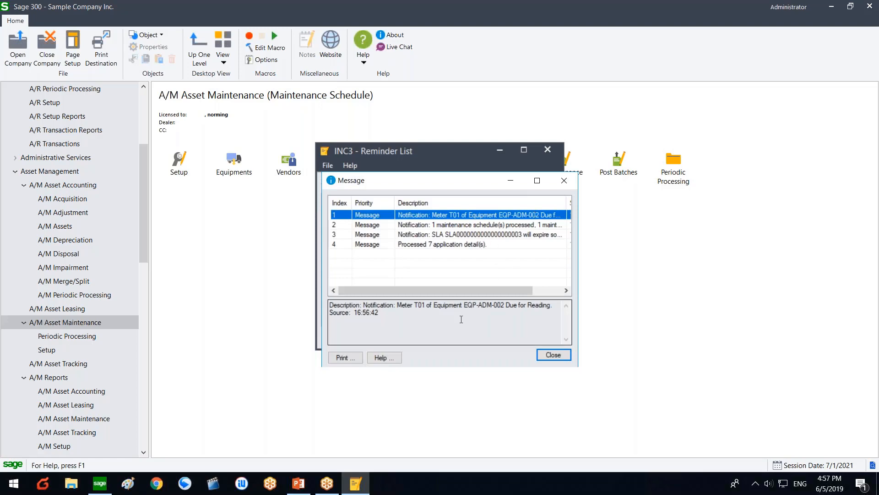
{"action": "left_click_drag", "start_coordinate": [463, 313], "coordinate": [329, 305]}
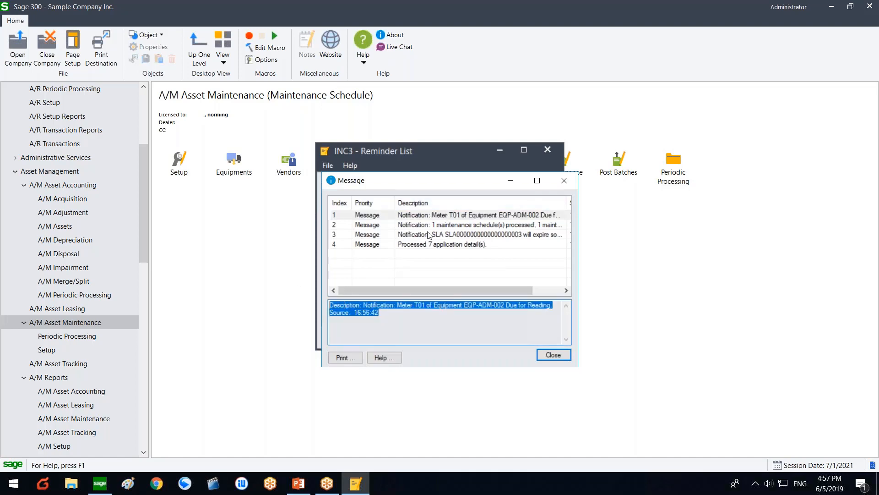
{"action": "left_click", "coordinate": [564, 181]}
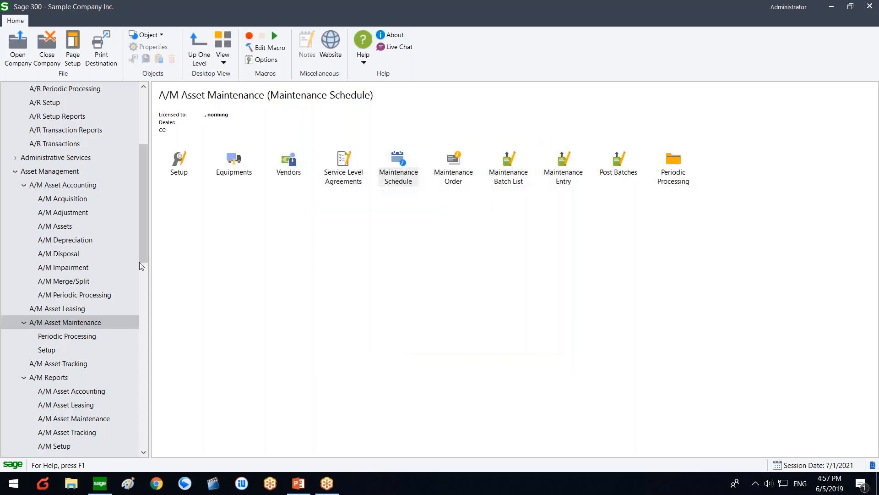
Step: Load equipment EQP-ADM-002 and review the details of its meter T01
{"action": "double_click", "coordinate": [222, 178]}
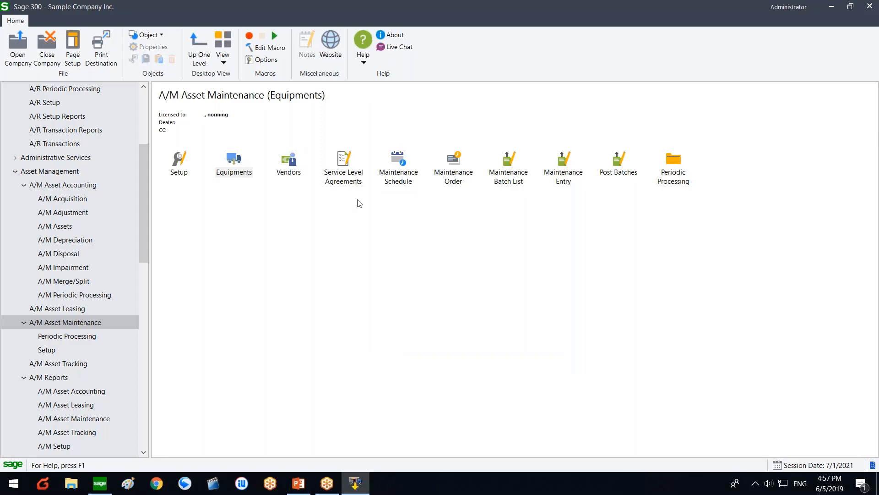
{"action": "left_click", "coordinate": [283, 151]}
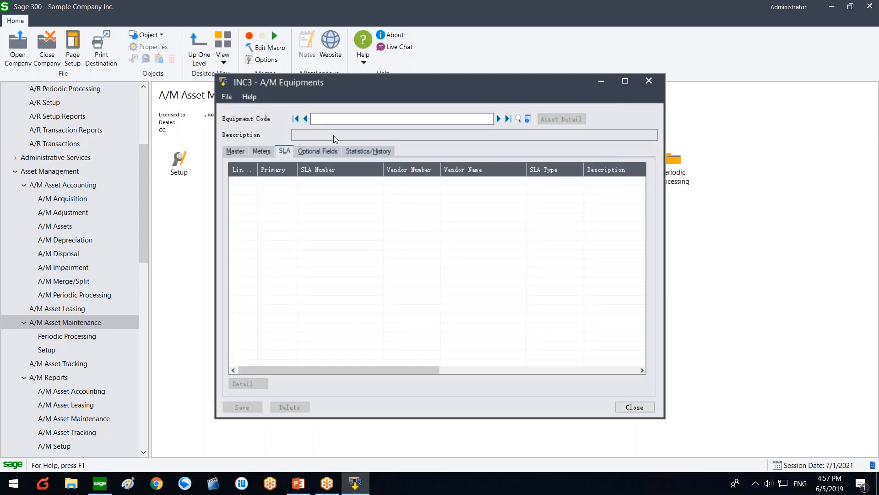
{"action": "left_click", "coordinate": [499, 118]}
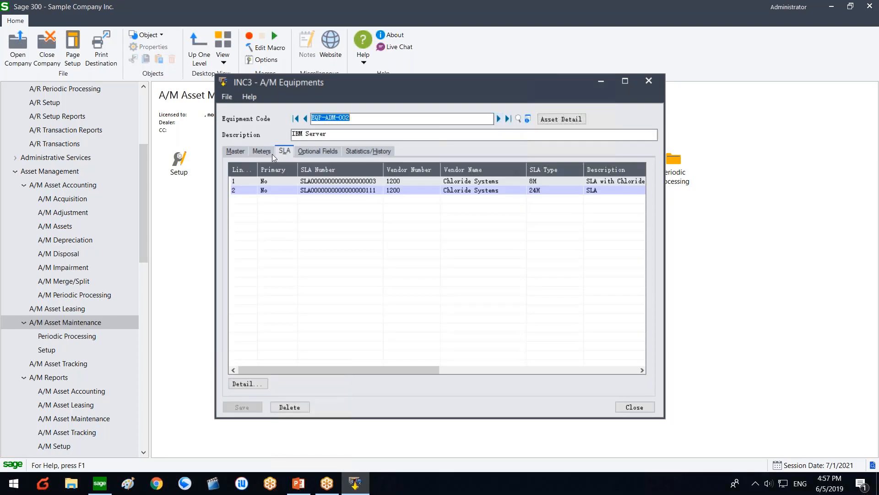
{"action": "left_click", "coordinate": [270, 152]}
{"action": "left_click", "coordinate": [238, 383]}
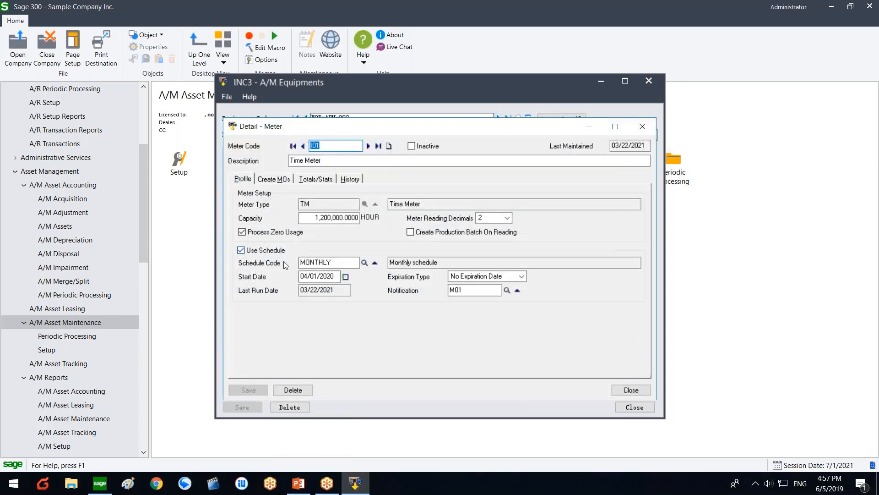
{"action": "left_click", "coordinate": [618, 388]}
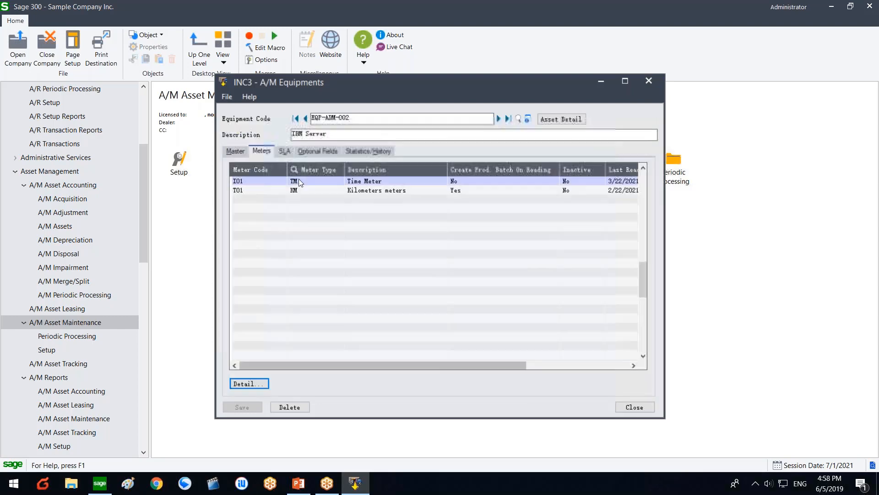
Step: Review the second SLA, effective 06/01/2021 to 06/01/2022, then close the equipment record
{"action": "left_click", "coordinate": [285, 155]}
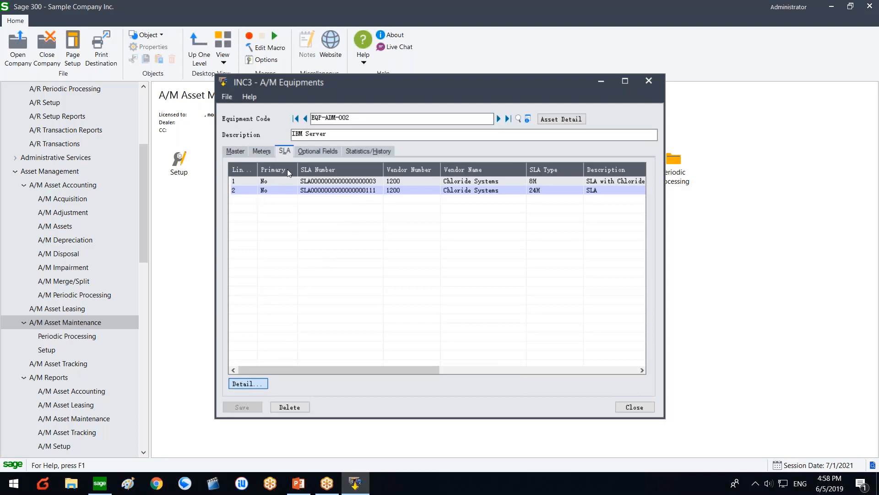
{"action": "double_click", "coordinate": [300, 162]}
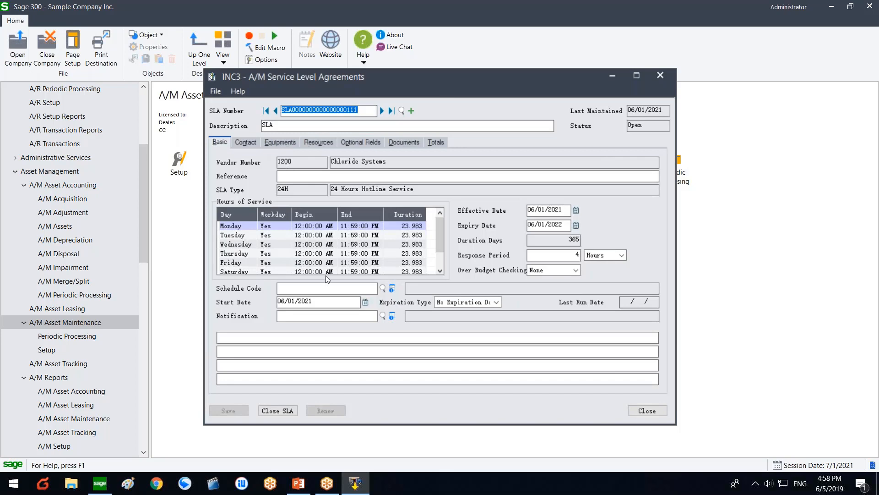
{"action": "left_click", "coordinate": [328, 287]}
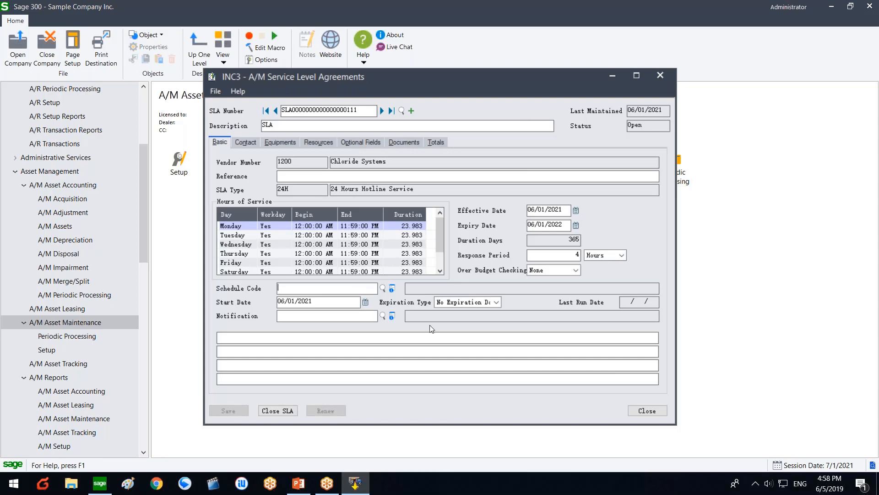
{"action": "left_click", "coordinate": [660, 411]}
{"action": "left_click", "coordinate": [636, 407]}
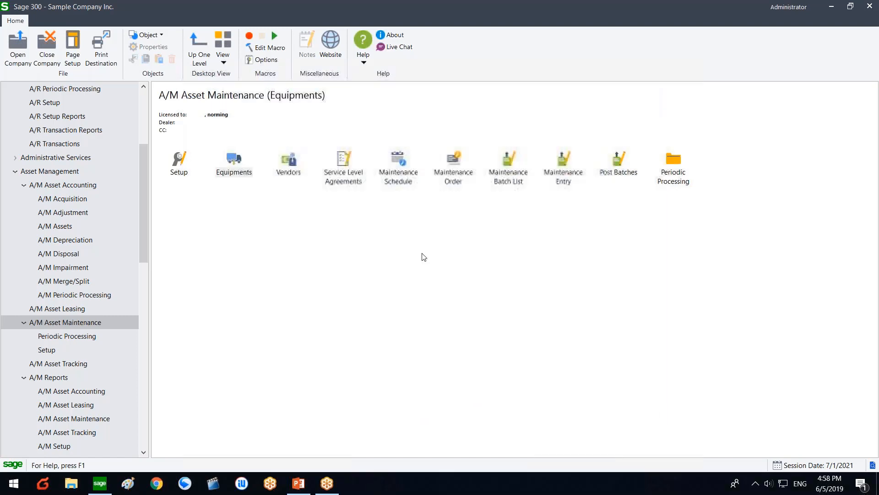
{"action": "left_click", "coordinate": [384, 182]}
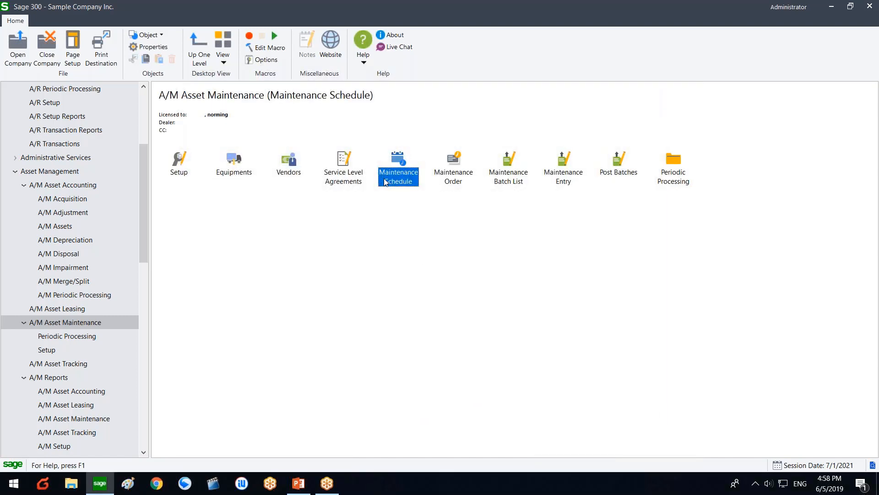
{"action": "double_click", "coordinate": [385, 181]}
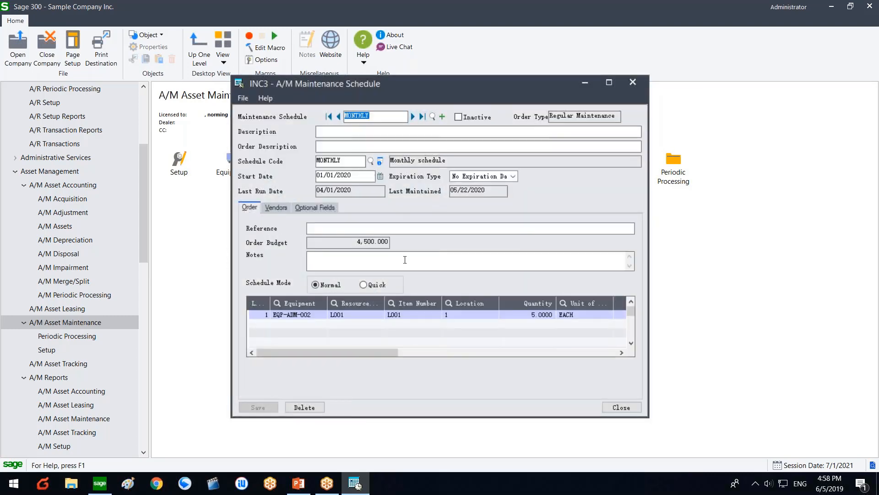
{"action": "left_click", "coordinate": [627, 407]}
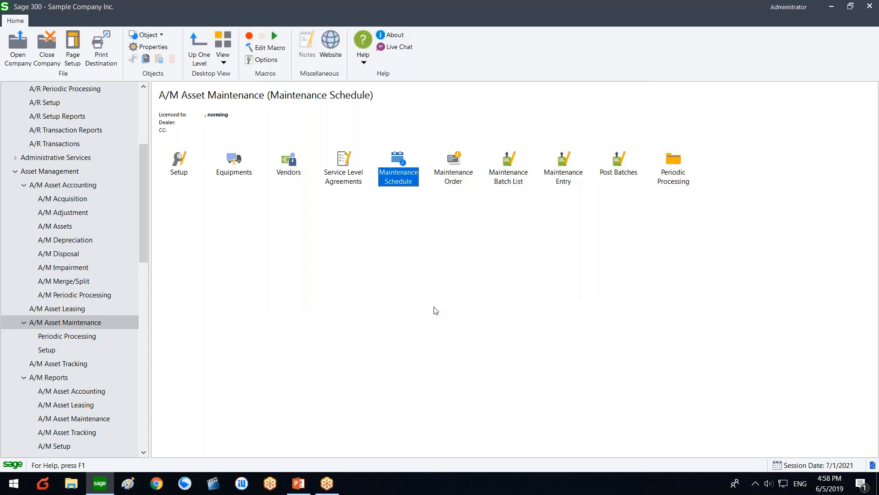
Step: Turn on Manage Components for Equipment in A/M Options, save, and open Equipments
{"action": "double_click", "coordinate": [188, 165]}
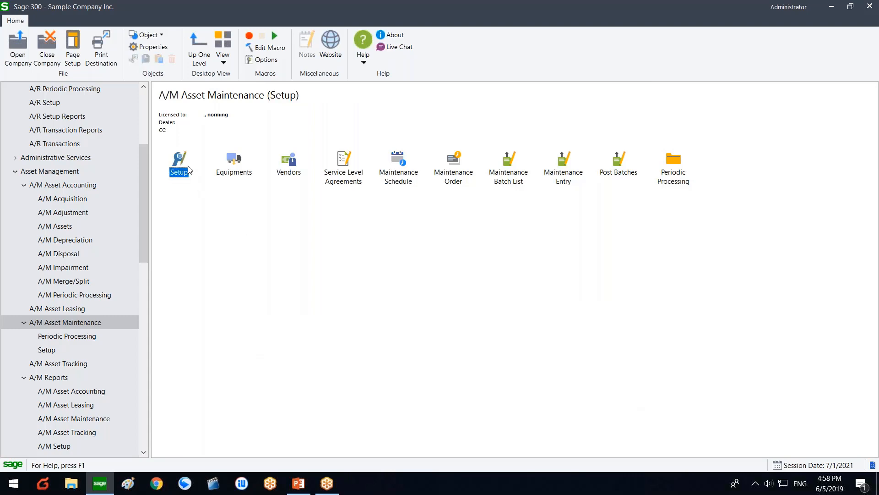
{"action": "double_click", "coordinate": [194, 177]}
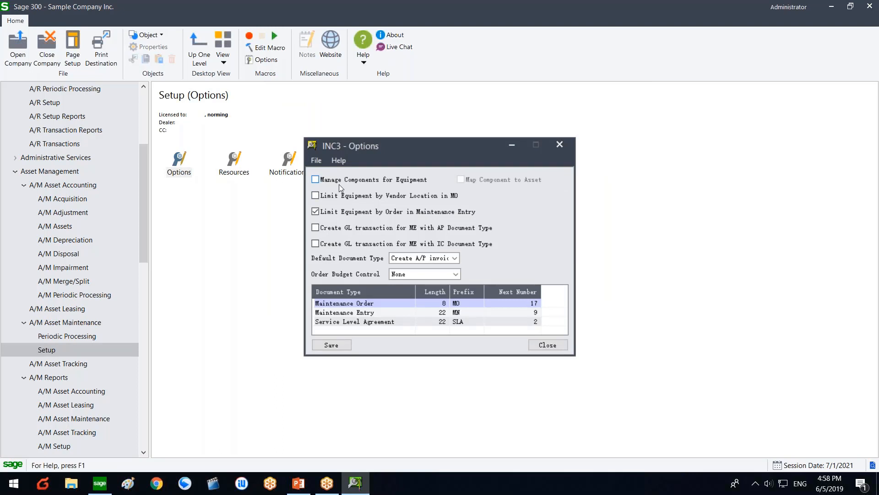
{"action": "left_click", "coordinate": [376, 182]}
{"action": "left_click", "coordinate": [336, 346]}
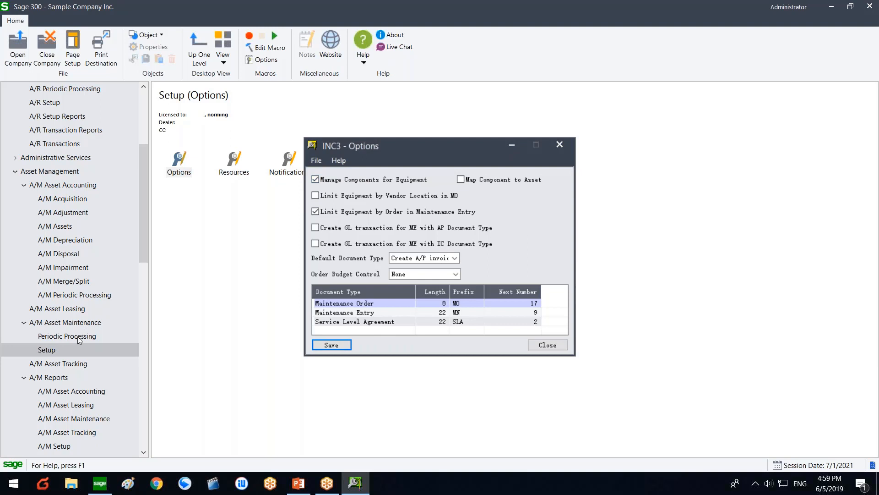
{"action": "left_click", "coordinate": [87, 320]}
{"action": "double_click", "coordinate": [235, 172]}
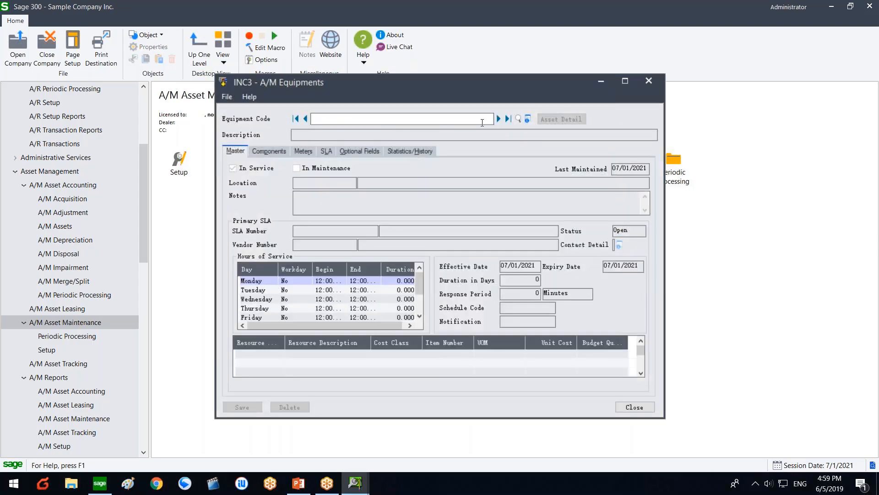
Step: Load EQP-ADM-002 and add component rows PART1 and PART2
{"action": "left_click", "coordinate": [498, 119]}
{"action": "left_click", "coordinate": [281, 152]}
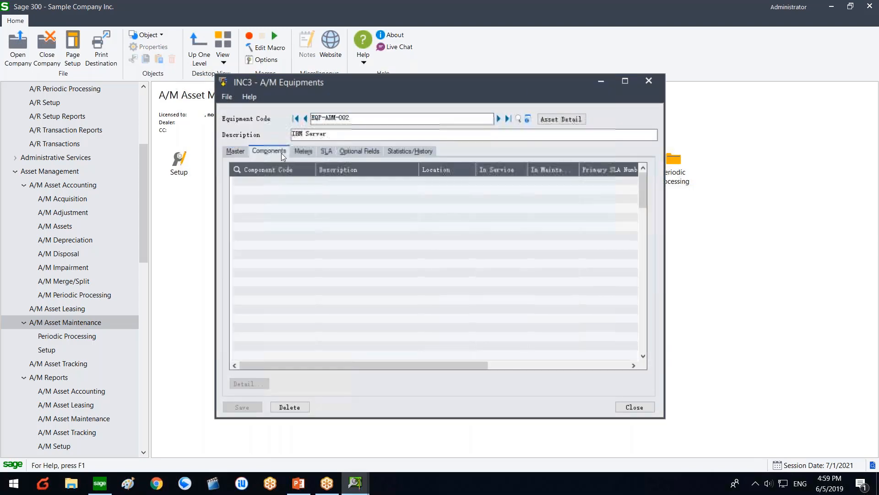
{"action": "left_click", "coordinate": [273, 181]}
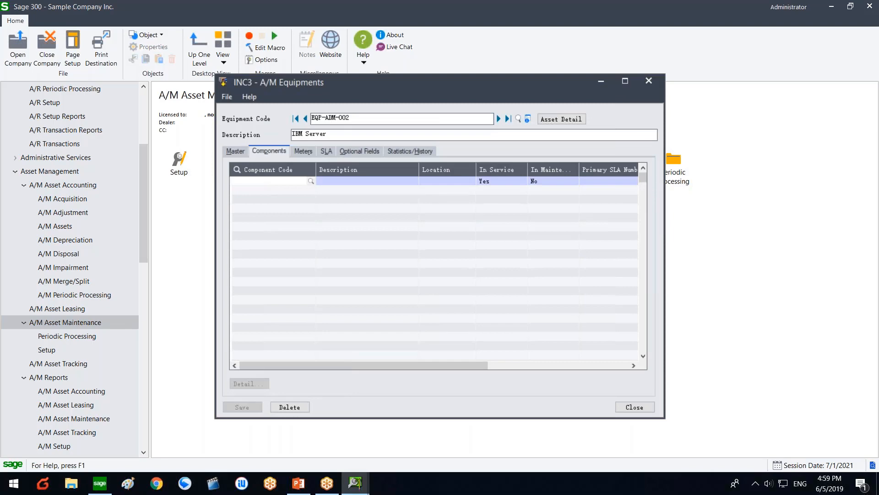
{"action": "type", "text": "PART1"}
{"action": "left_click", "coordinate": [274, 187]}
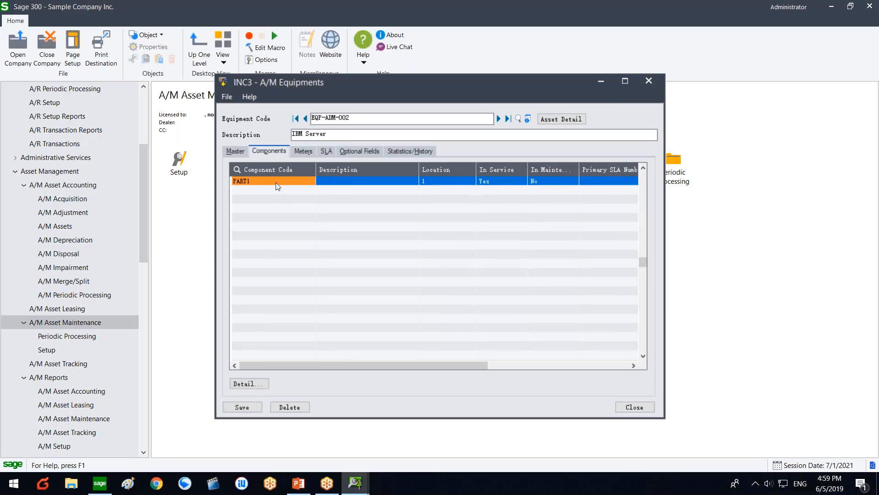
{"action": "left_click", "coordinate": [299, 256]}
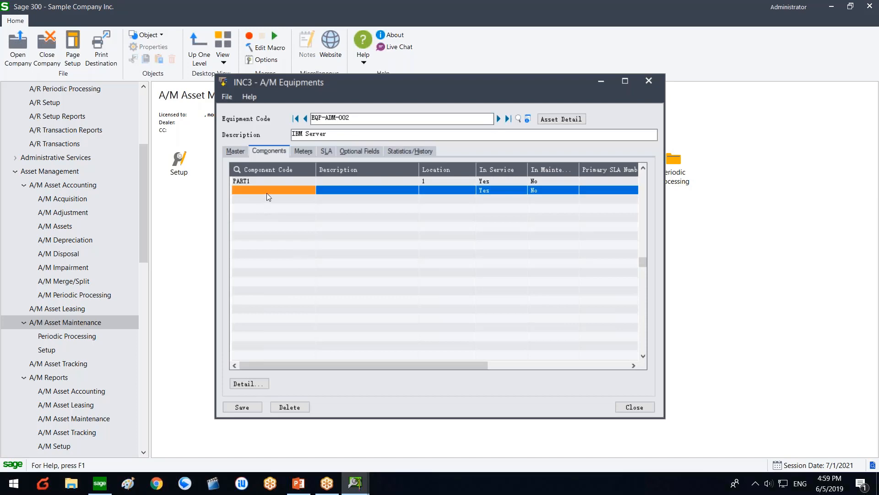
{"action": "left_click", "coordinate": [266, 193]}
{"action": "type", "text": "PART"}
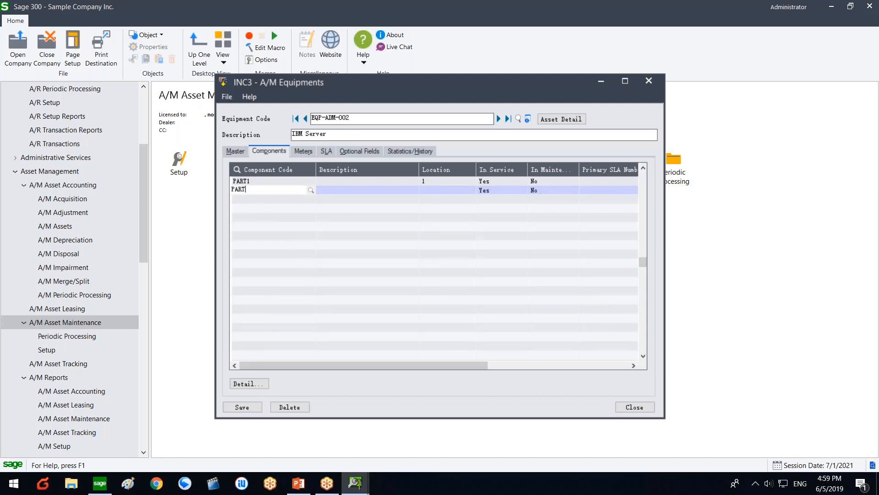
{"action": "type", "text": "2"}
{"action": "left_click", "coordinate": [383, 189]}
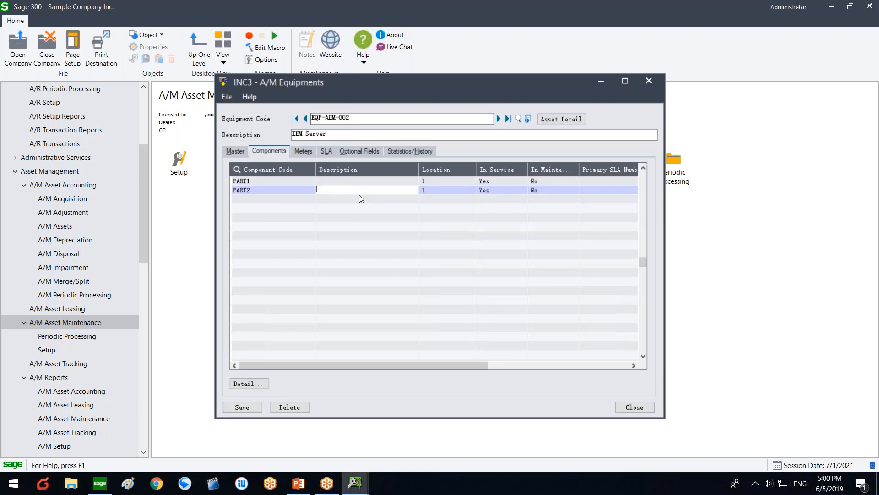
Step: Describe PART2 as 'Display' and PART1 as 'keyboard'
{"action": "type", "text": "Di"}
{"action": "type", "text": "sposal"}
{"action": "key", "text": "BackSpace"}
{"action": "key", "text": "BackSpace"}
{"action": "key", "text": "BackSpace"}
{"action": "key", "text": "BackSpace"}
{"action": "type", "text": "lay"}
{"action": "key", "text": "Up"}
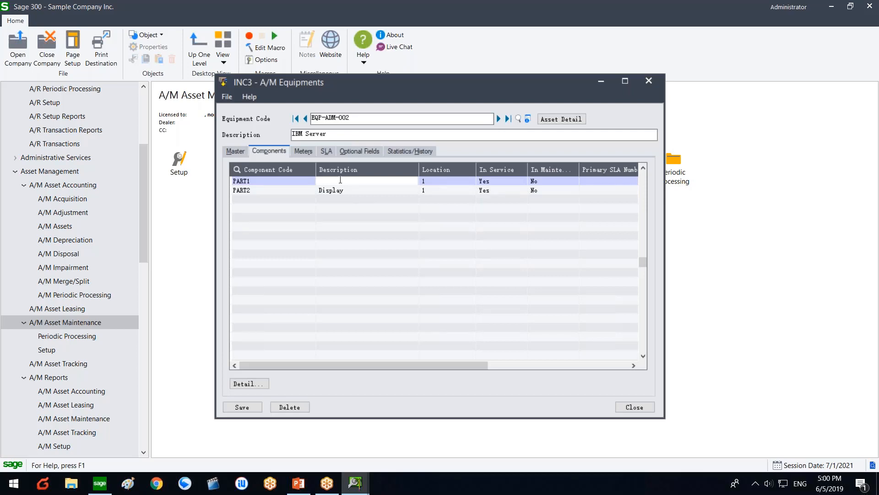
{"action": "type", "text": "keyboard"}
{"action": "left_click", "coordinate": [287, 186]}
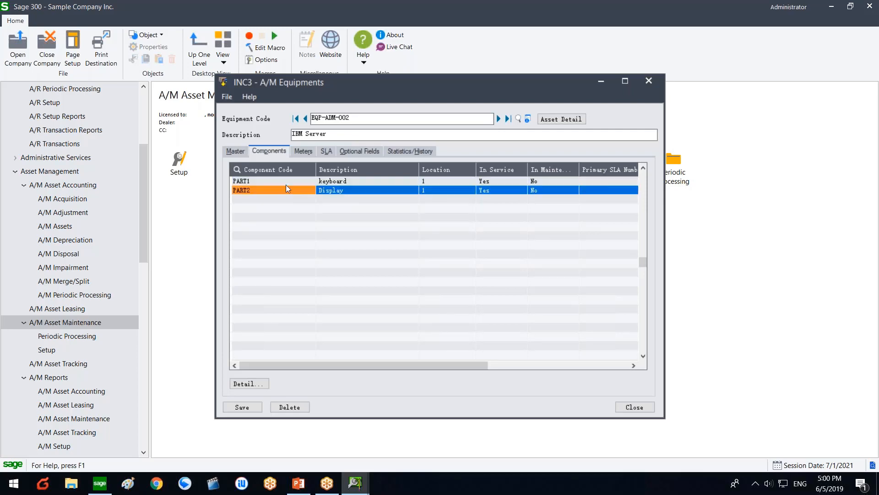
{"action": "key", "text": "Up"}
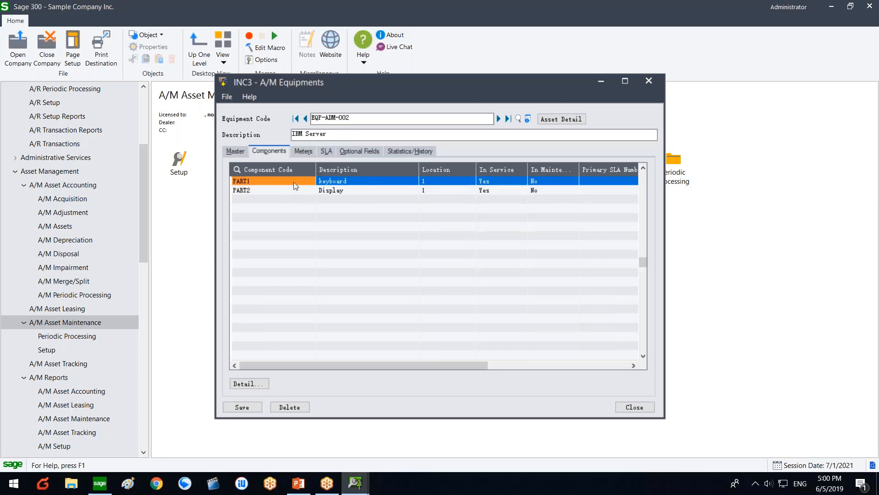
Step: Review the components' Meters settings and other grid columns
{"action": "left_click_drag", "start_coordinate": [408, 365], "coordinate": [497, 364]}
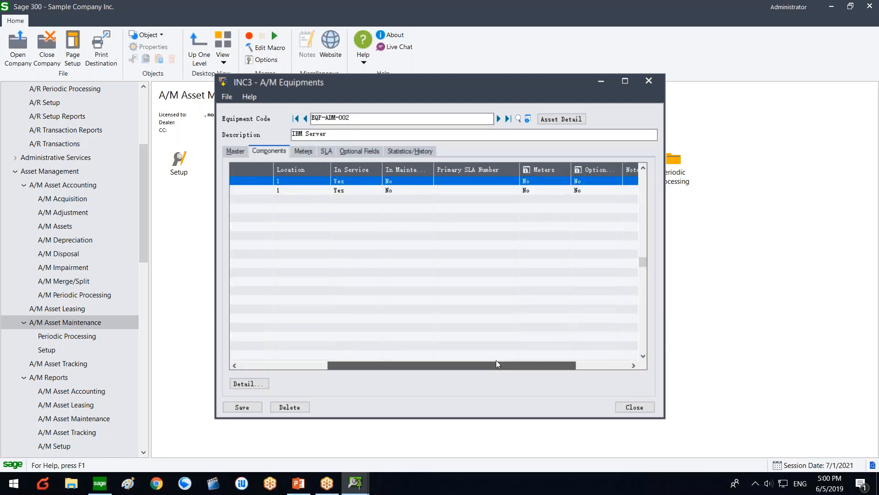
{"action": "left_click", "coordinate": [553, 181]}
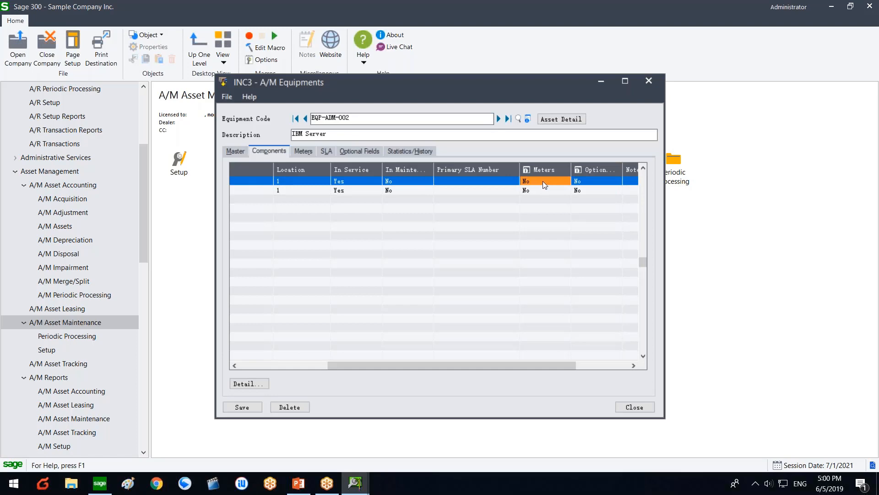
{"action": "left_click", "coordinate": [538, 189]}
{"action": "left_click", "coordinate": [537, 180]}
{"action": "left_click", "coordinate": [524, 191]}
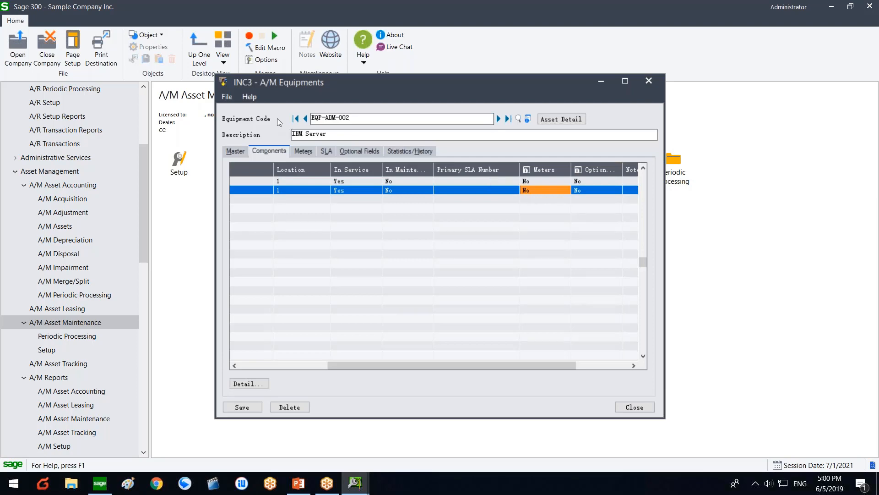
{"action": "left_click", "coordinate": [227, 96]}
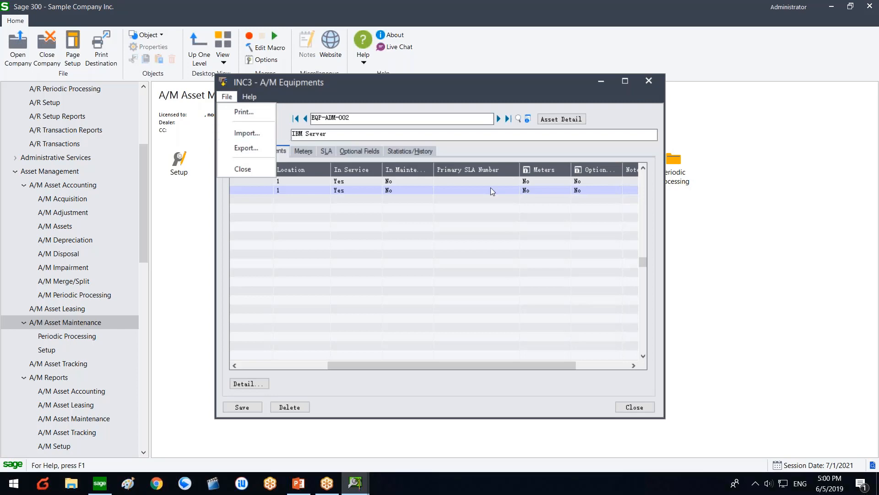
{"action": "left_click", "coordinate": [532, 182]}
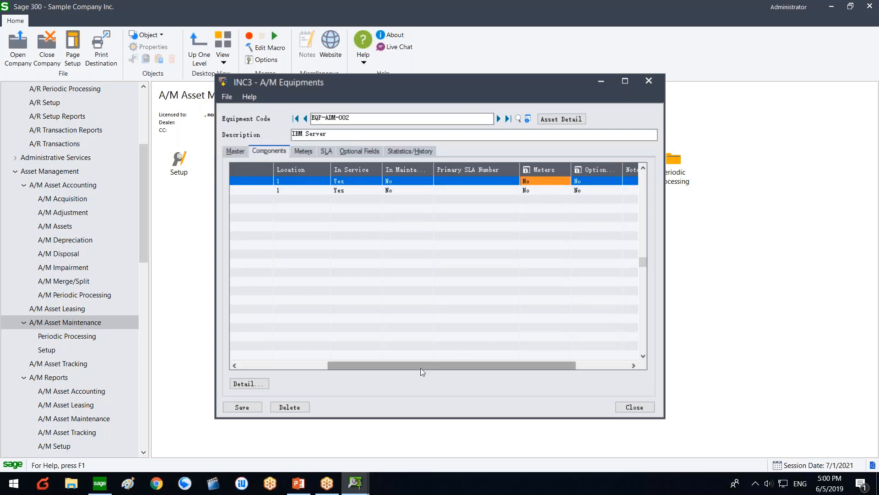
{"action": "left_click_drag", "start_coordinate": [419, 365], "coordinate": [330, 365]}
{"action": "left_click", "coordinate": [276, 182]}
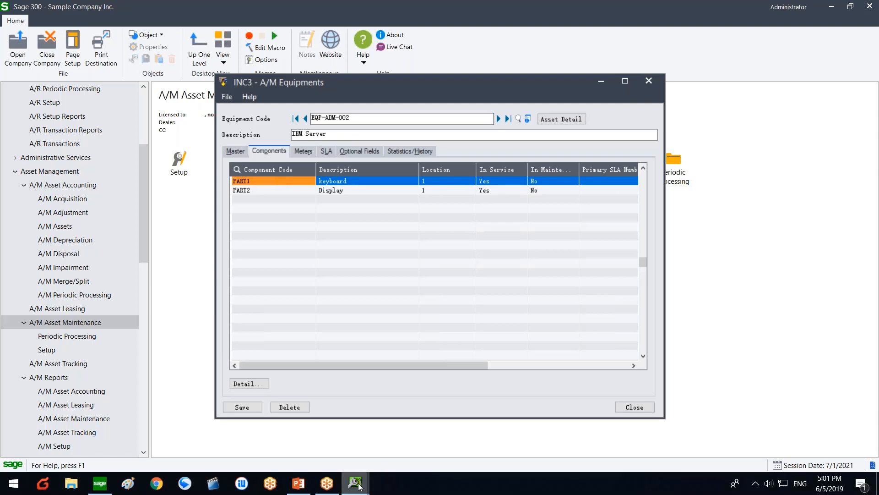
Step: Turn on Map Component to Asset in the maintenance options and save
{"action": "mouse_move", "coordinate": [354, 483]}
{"action": "left_click", "coordinate": [339, 425]}
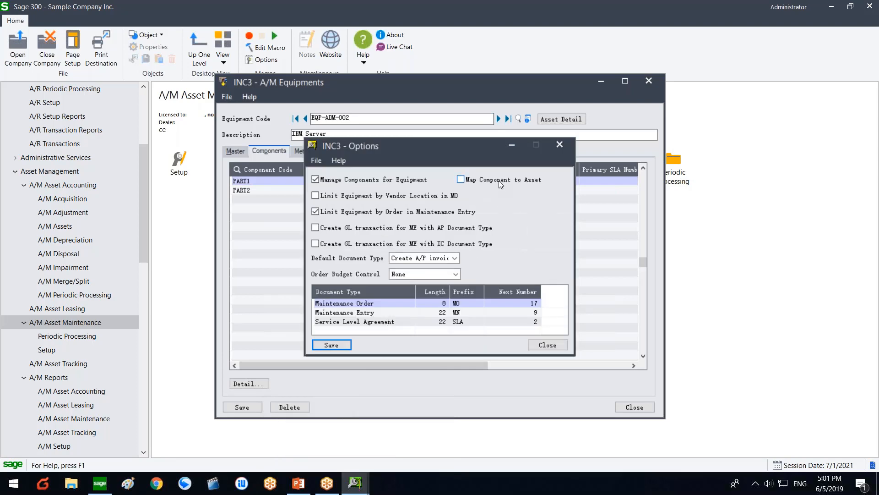
{"action": "left_click", "coordinate": [498, 181]}
{"action": "left_click", "coordinate": [332, 345]}
{"action": "left_click", "coordinate": [547, 345]}
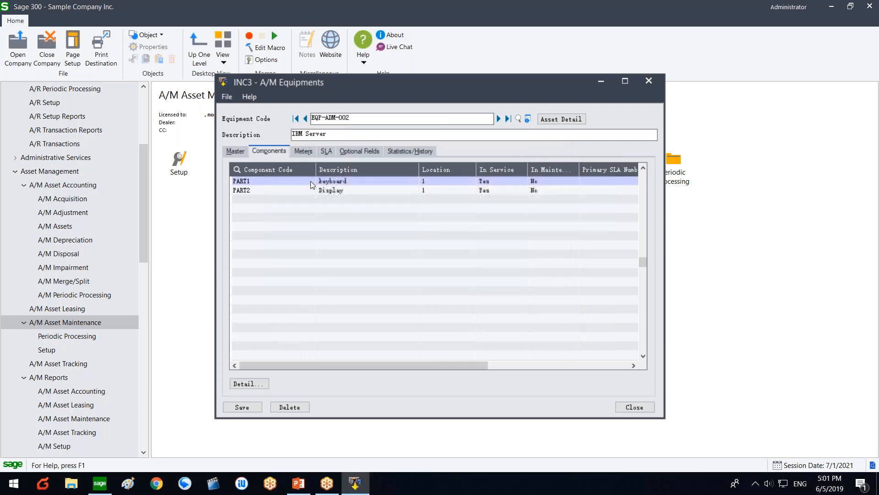
Step: Close the equipment record without saving and reload EQP-ADM-002's components
{"action": "left_click", "coordinate": [311, 180]}
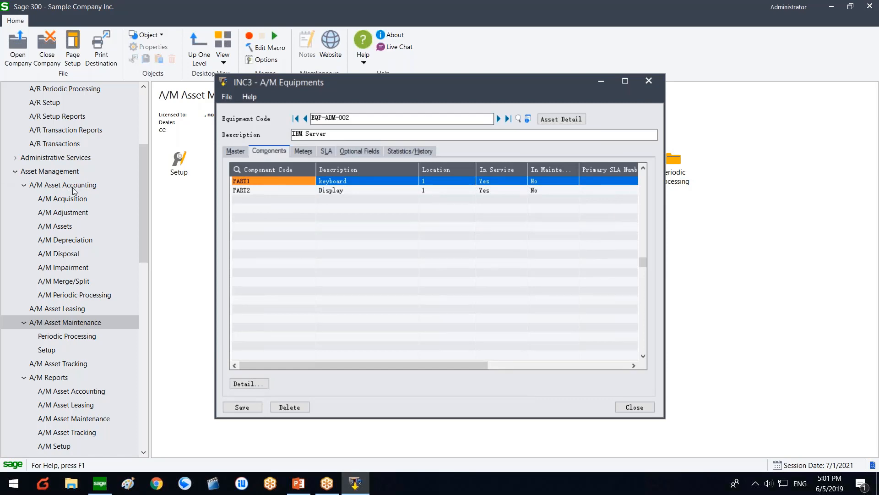
{"action": "left_click", "coordinate": [628, 408]}
{"action": "left_click", "coordinate": [432, 282]}
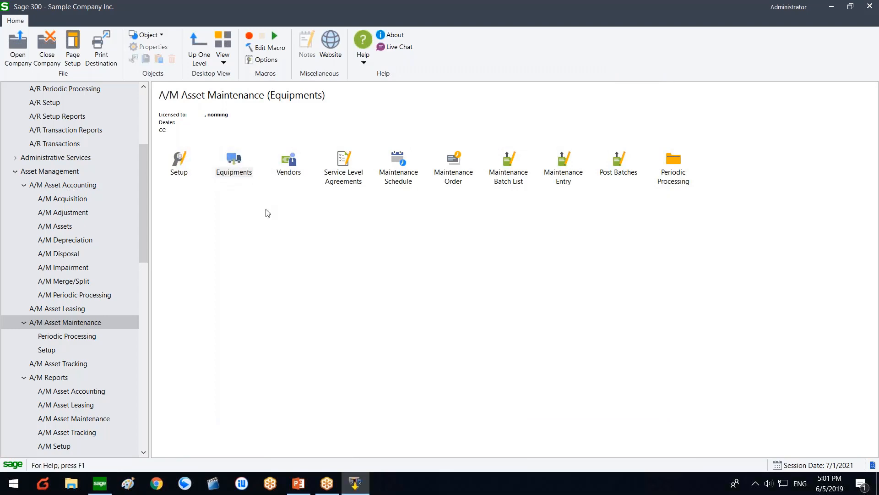
{"action": "double_click", "coordinate": [252, 173]}
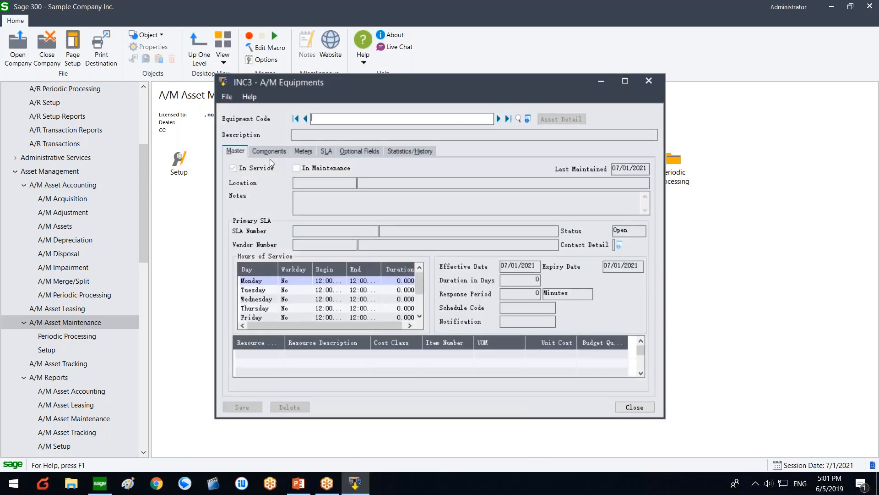
{"action": "left_click", "coordinate": [269, 152]}
{"action": "left_click", "coordinate": [498, 119]}
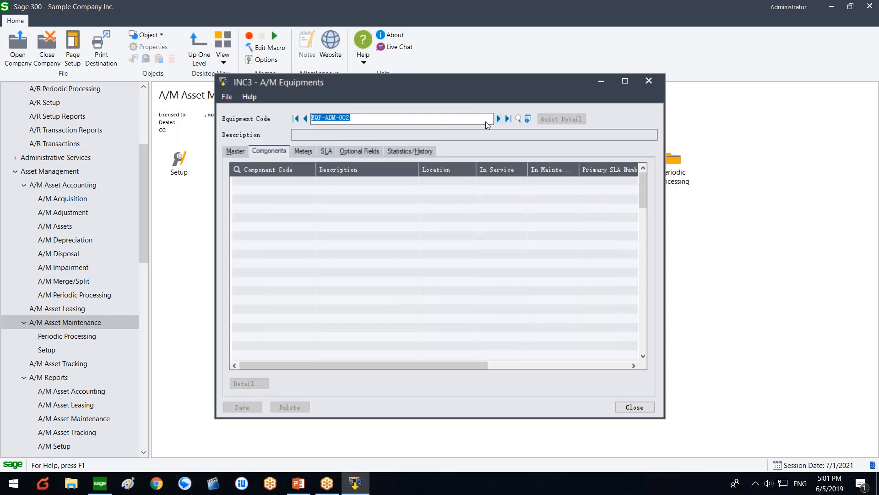
Step: Browse the asset register records in the Component Code finder, then cancel it
{"action": "left_click", "coordinate": [270, 178]}
{"action": "left_click", "coordinate": [311, 181]}
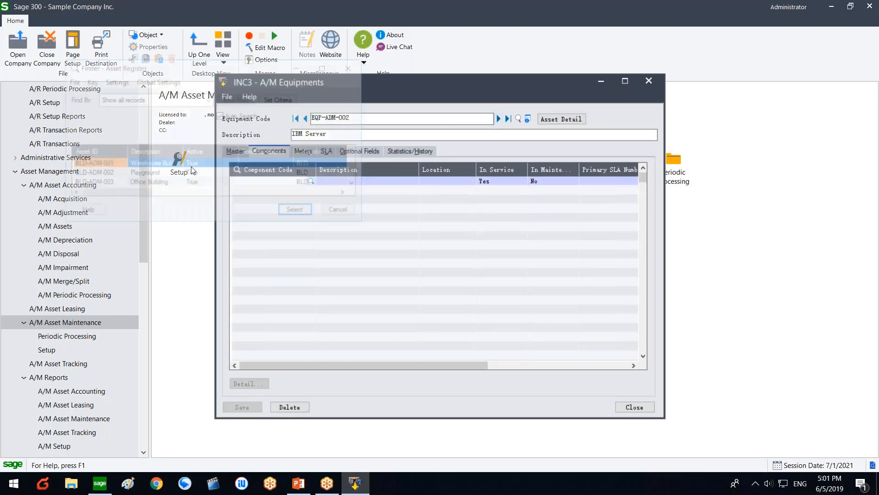
{"action": "scroll", "coordinate": [115, 175], "scroll_direction": "down", "scroll_amount": 3}
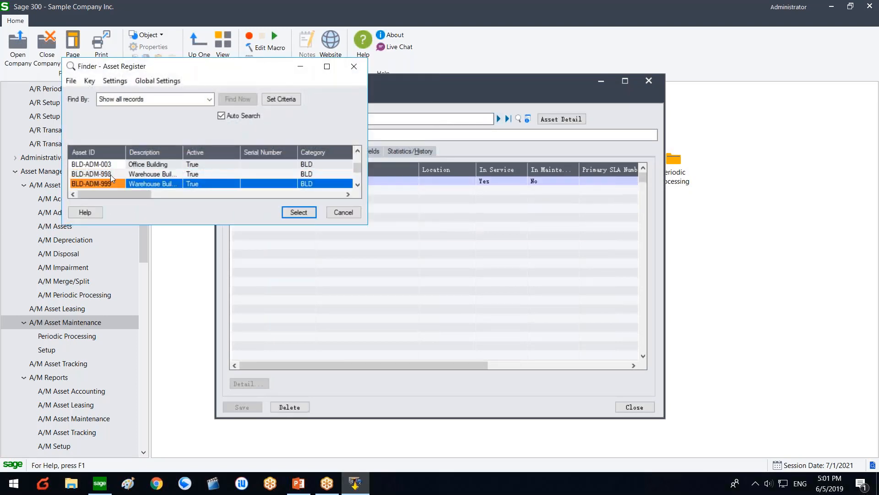
{"action": "scroll", "coordinate": [115, 175], "scroll_direction": "up", "scroll_amount": 4}
{"action": "scroll", "coordinate": [116, 181], "scroll_direction": "down", "scroll_amount": 2}
{"action": "scroll", "coordinate": [116, 181], "scroll_direction": "up", "scroll_amount": 2}
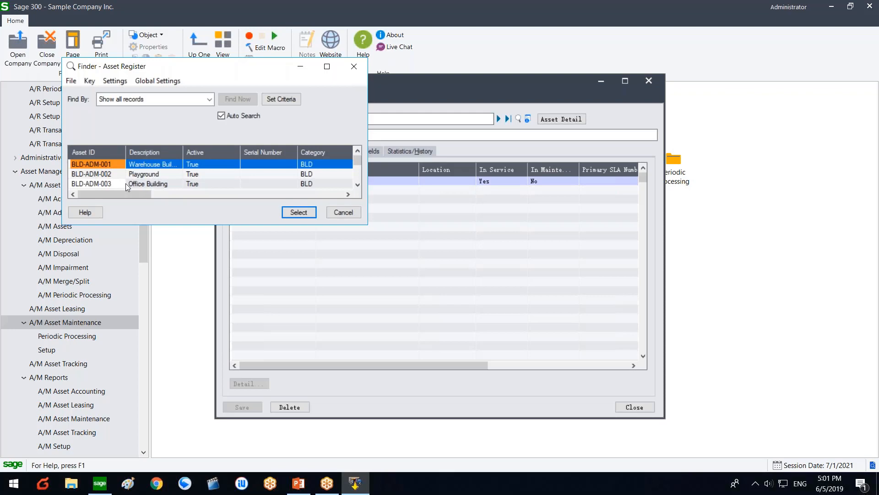
{"action": "left_click", "coordinate": [342, 215]}
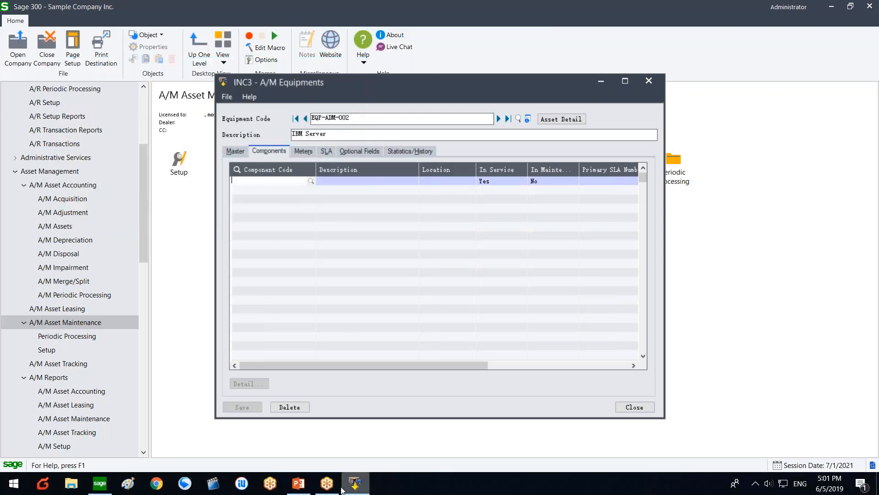
Step: Close the equipment record and open the Asset Maintenance Setup folder
{"action": "left_click", "coordinate": [341, 489]}
{"action": "left_click", "coordinate": [341, 489]}
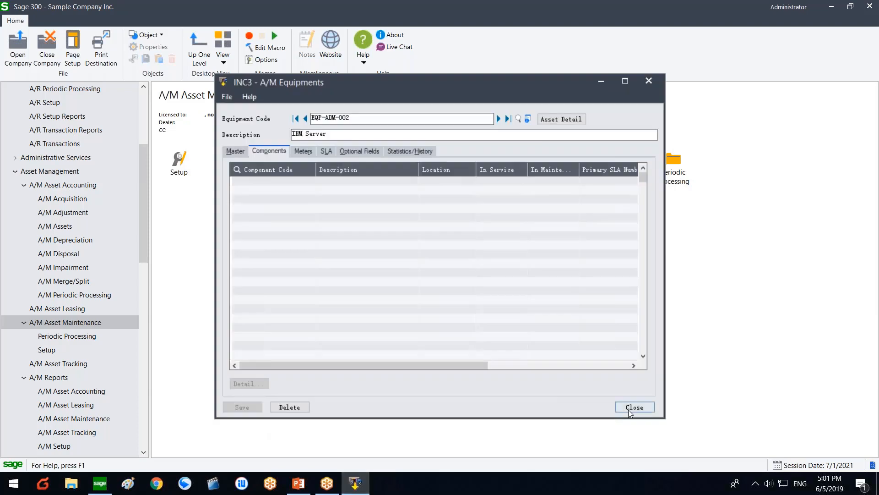
{"action": "left_click", "coordinate": [631, 408]}
{"action": "double_click", "coordinate": [180, 160]}
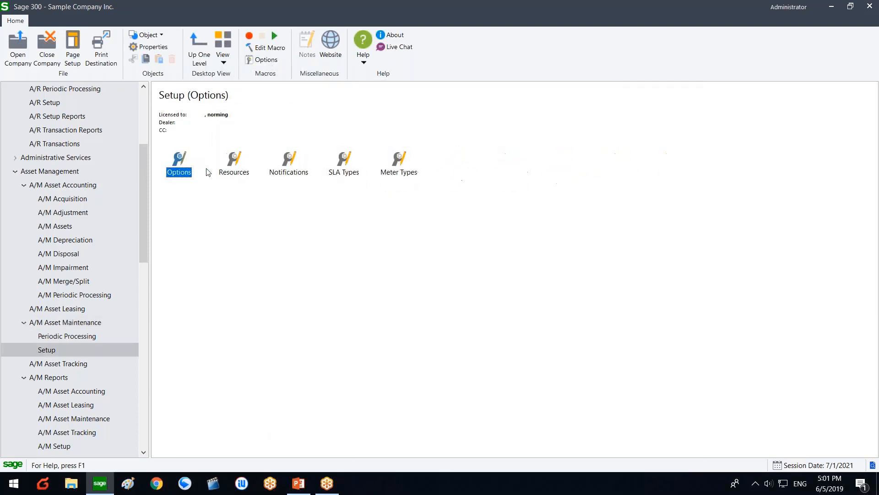
Step: Turn on Limit Equipment by Vendor Location in MO, close the options, and open Vendors
{"action": "double_click", "coordinate": [183, 167]}
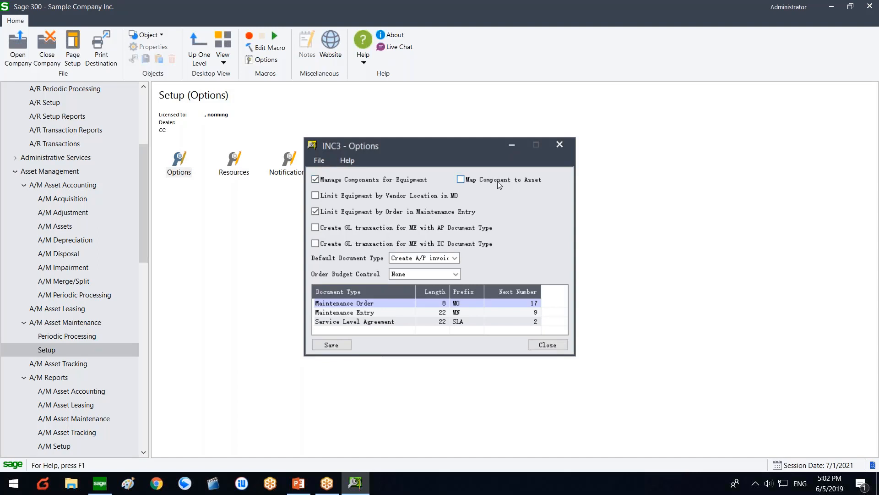
{"action": "left_click", "coordinate": [329, 345]}
{"action": "left_click", "coordinate": [425, 197]}
{"action": "left_click", "coordinate": [542, 346]}
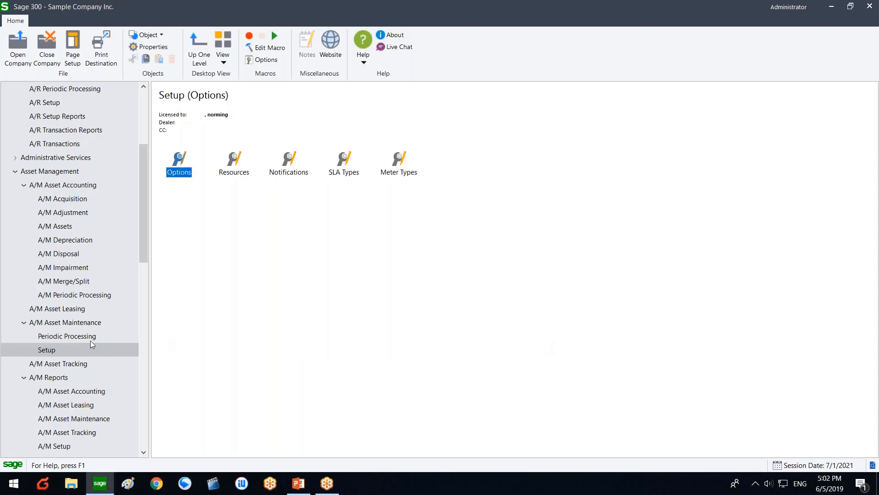
{"action": "left_click", "coordinate": [80, 326]}
{"action": "double_click", "coordinate": [288, 162]}
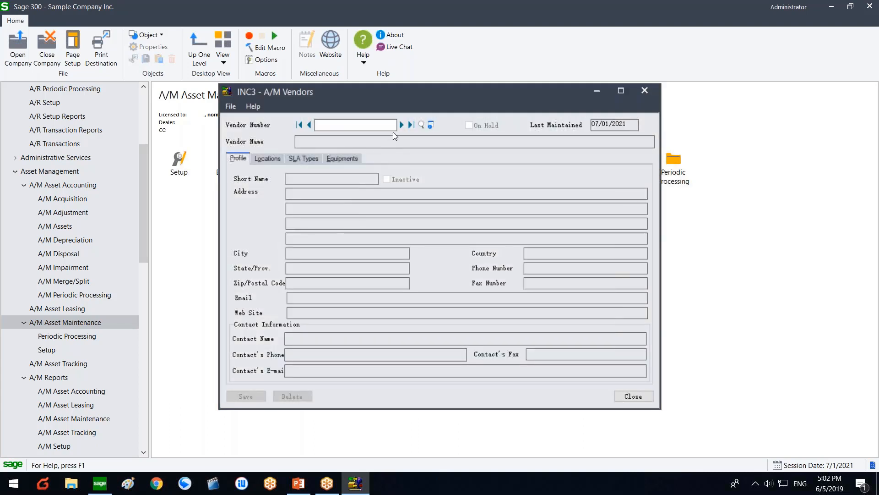
Step: Review the Chloride Systems vendor's Northern Office location, close it, and open Maintenance Order
{"action": "left_click", "coordinate": [402, 124]}
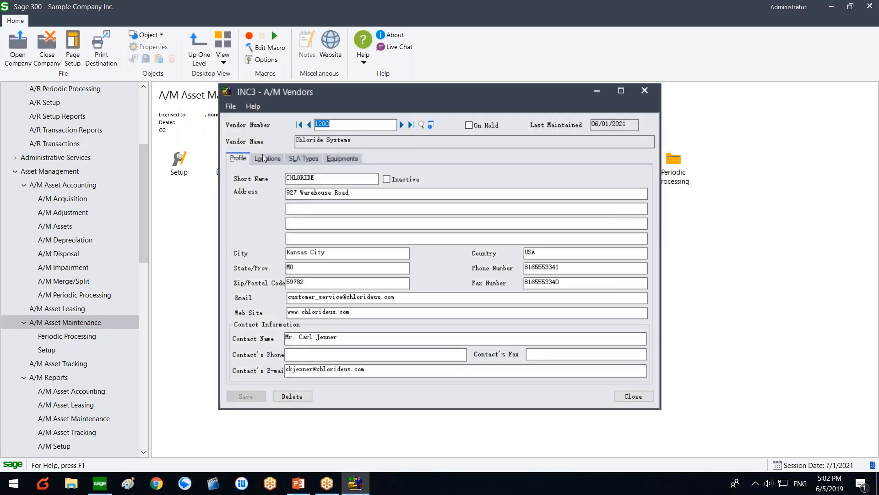
{"action": "left_click", "coordinate": [263, 158]}
{"action": "left_click", "coordinate": [265, 191]}
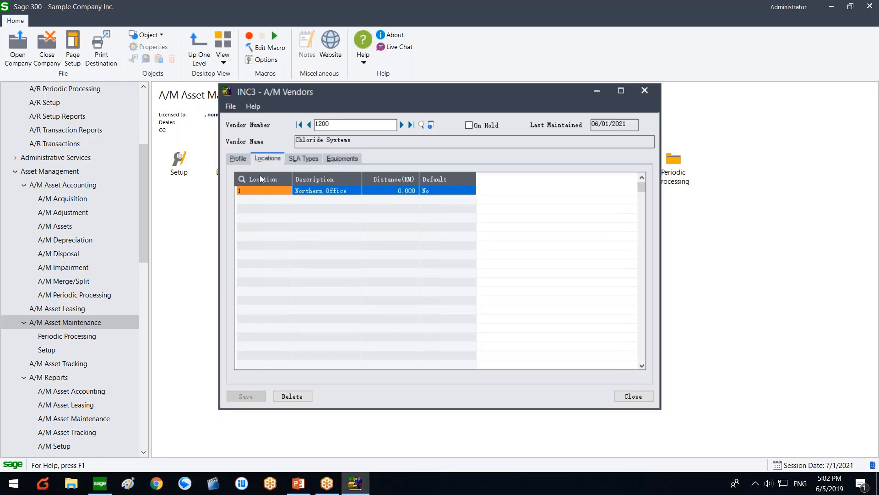
{"action": "left_click", "coordinate": [322, 124]}
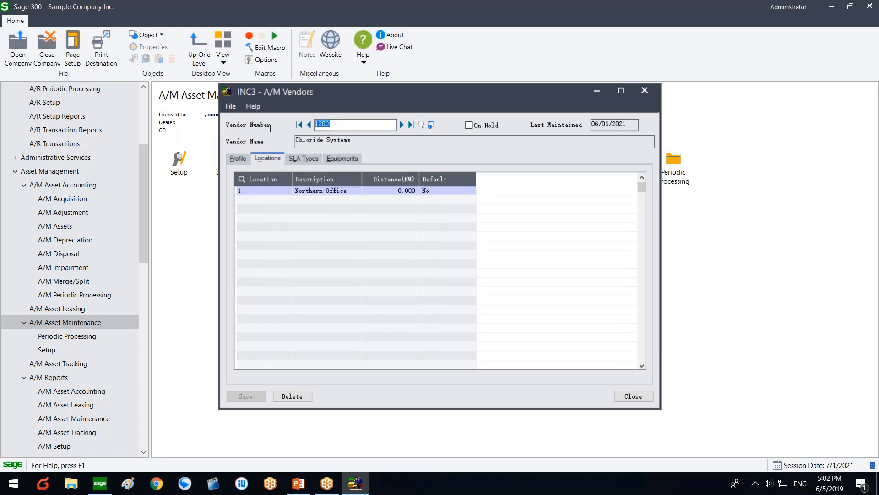
{"action": "left_click", "coordinate": [634, 395]}
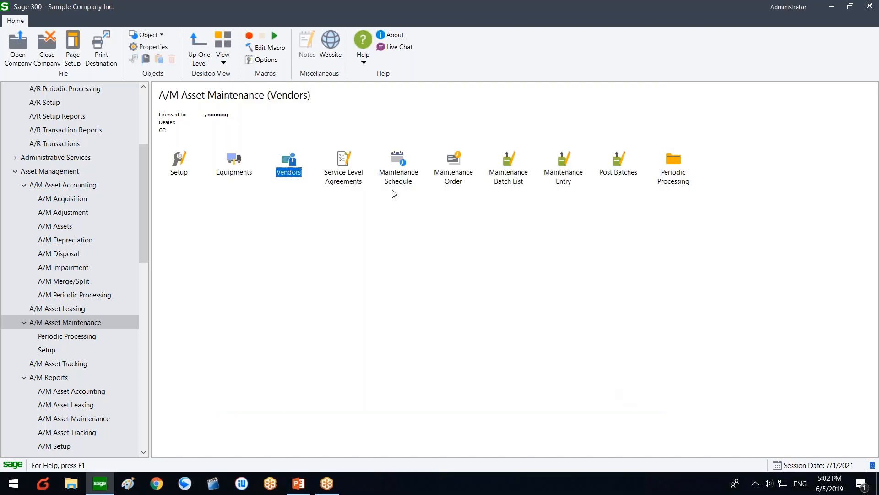
{"action": "double_click", "coordinate": [435, 177]}
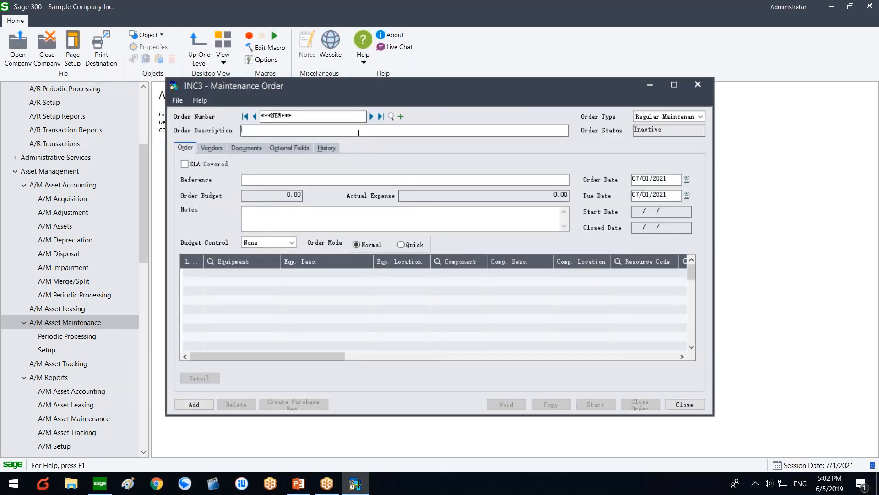
Step: Describe the new order as 'locations' and put EQP-ADM-002 on the first line
{"action": "type", "text": "locations"}
{"action": "left_click", "coordinate": [273, 227]}
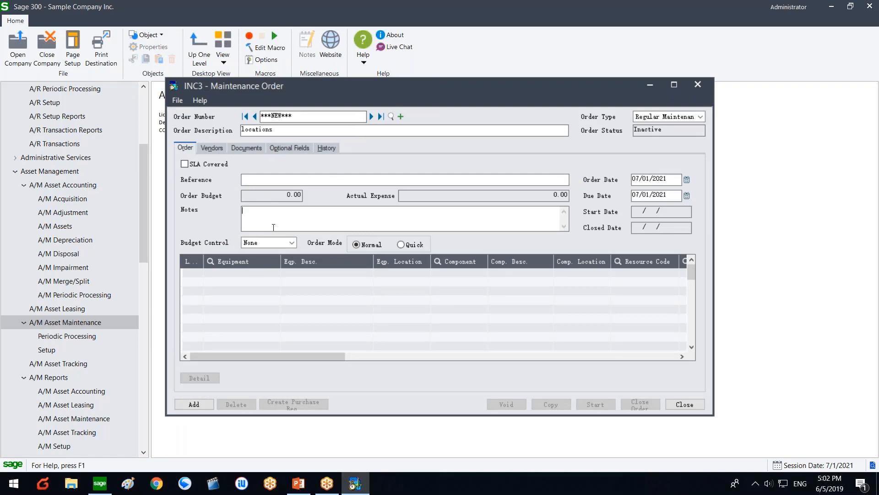
{"action": "left_click", "coordinate": [248, 273]}
{"action": "left_click", "coordinate": [275, 273]}
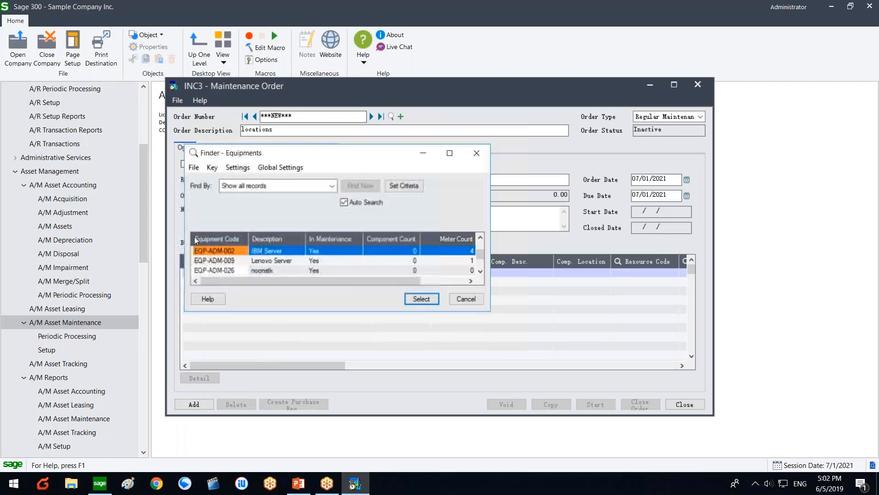
{"action": "double_click", "coordinate": [208, 249]}
Step: Try the line's component lookup, dismiss the blank-field errors, and scroll the grid right
{"action": "left_click", "coordinate": [415, 273]}
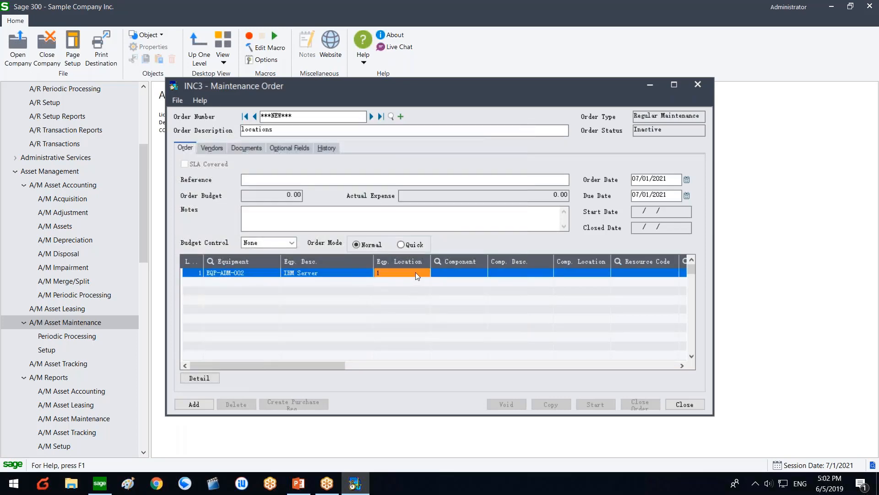
{"action": "left_click", "coordinate": [436, 272]}
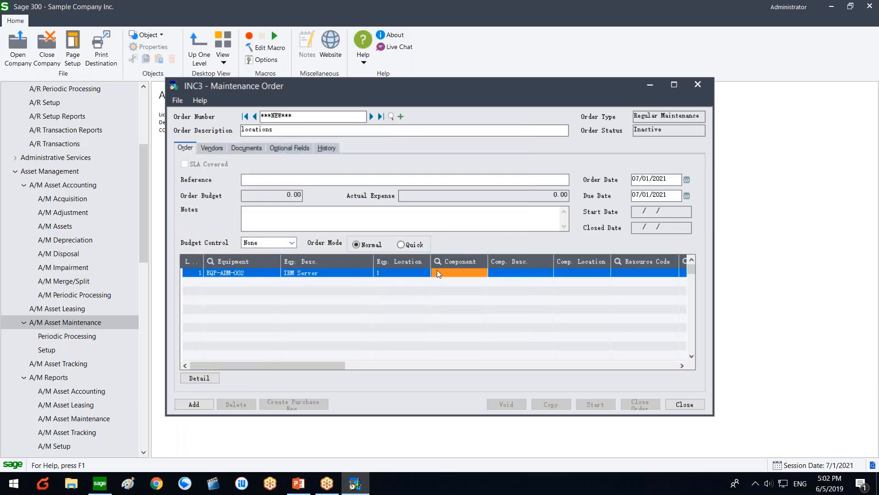
{"action": "left_click", "coordinate": [482, 273]}
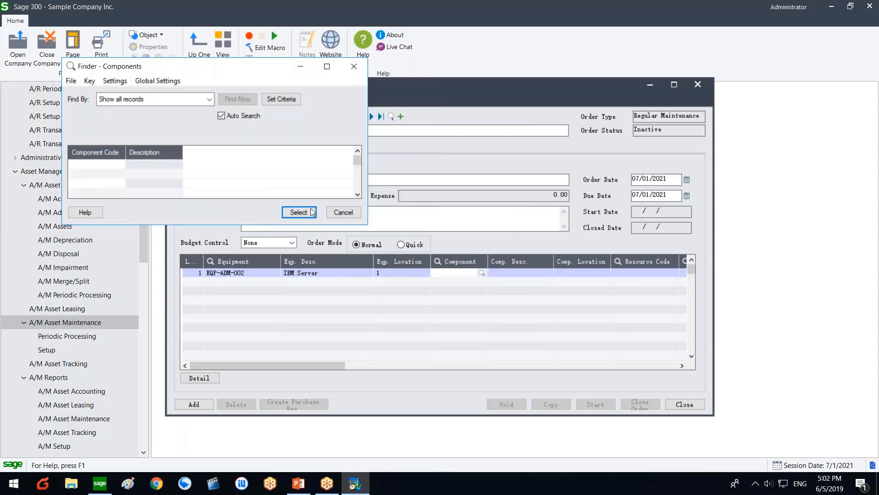
{"action": "left_click", "coordinate": [344, 211]}
{"action": "left_click", "coordinate": [378, 275]}
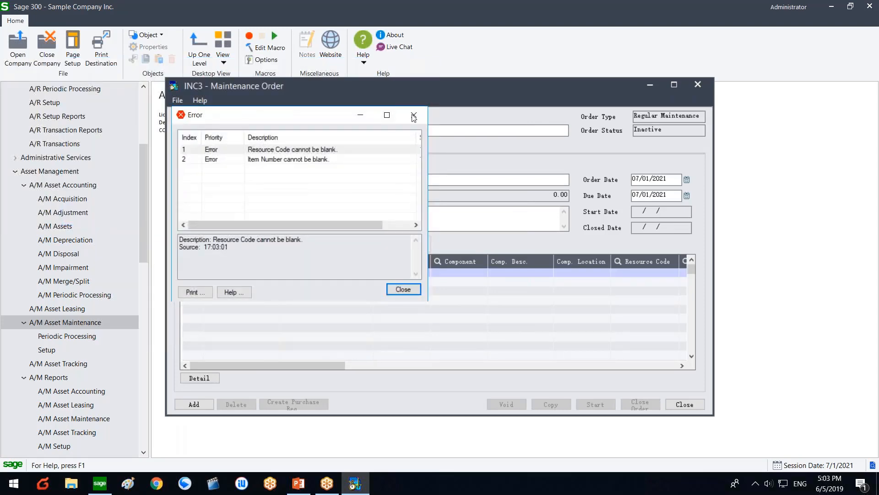
{"action": "key", "text": "Return"}
{"action": "left_click_drag", "start_coordinate": [438, 87], "coordinate": [348, 85]}
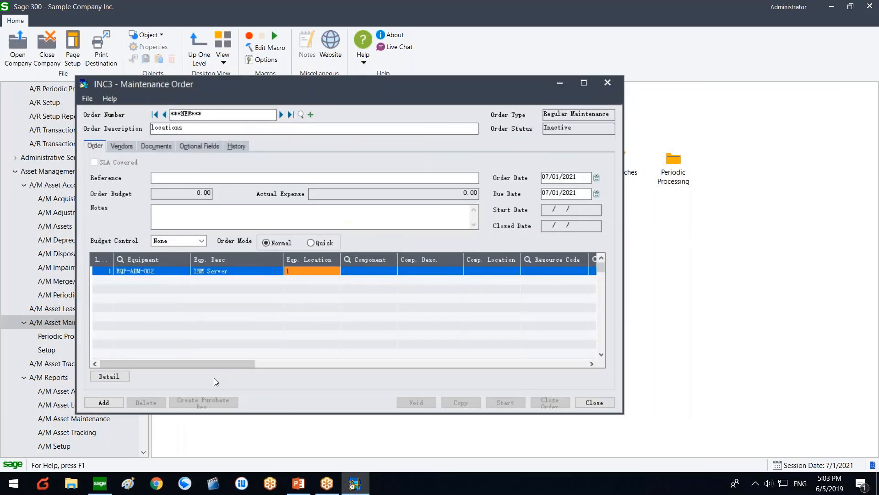
{"action": "left_click_drag", "start_coordinate": [225, 363], "coordinate": [287, 362]}
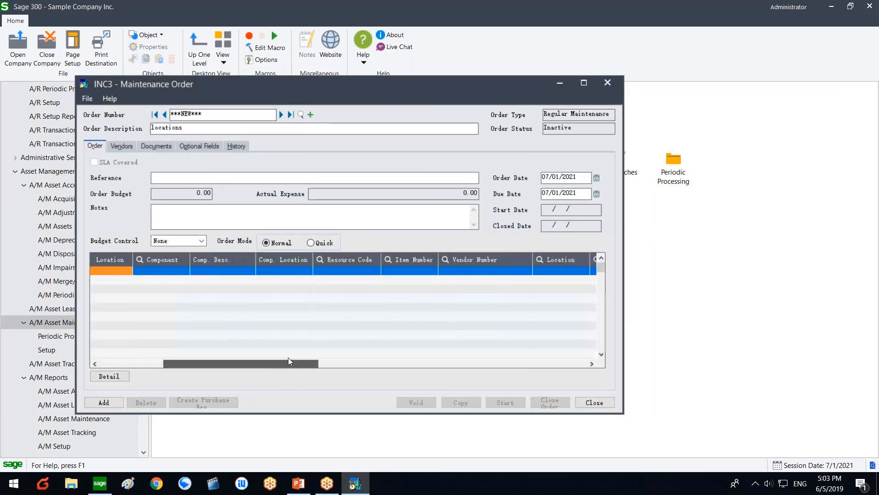
Step: Give the IBM Server line resource L002 (item L001) and vendor 1200, Chloride Systems
{"action": "left_click", "coordinate": [507, 271]}
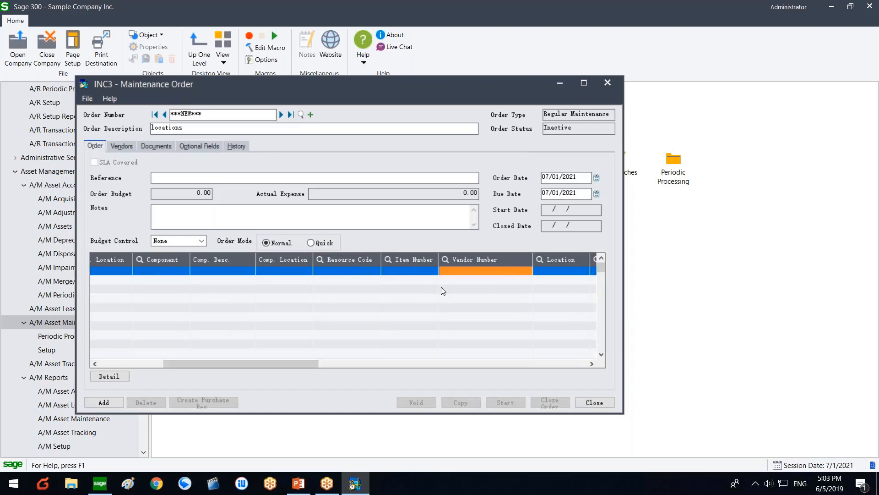
{"action": "left_click_drag", "start_coordinate": [230, 358], "coordinate": [190, 351]}
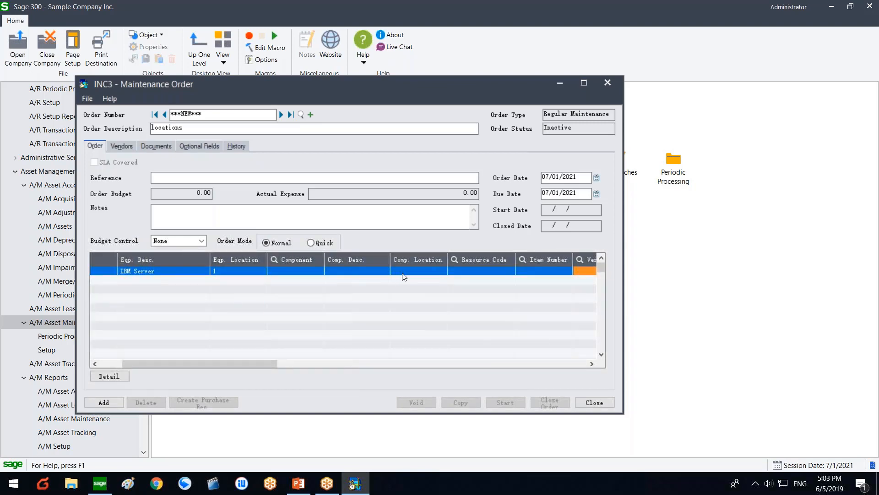
{"action": "left_click", "coordinate": [462, 275]}
{"action": "left_click", "coordinate": [508, 270]}
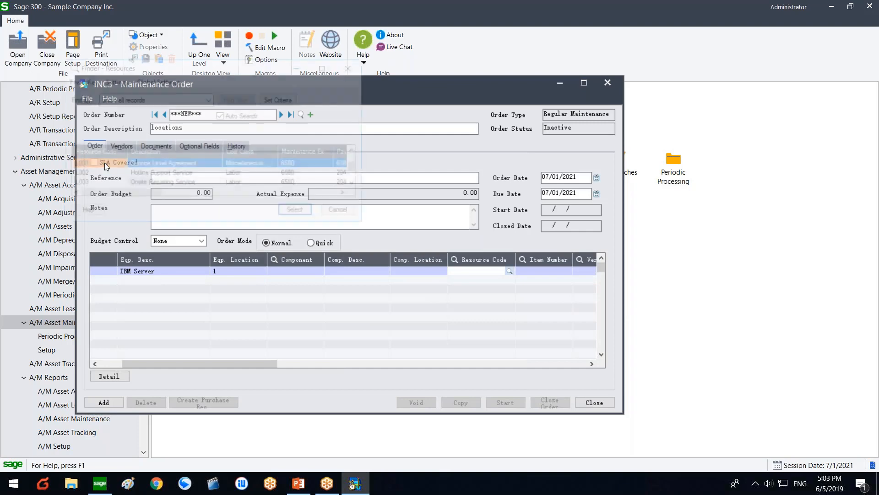
{"action": "double_click", "coordinate": [96, 172]}
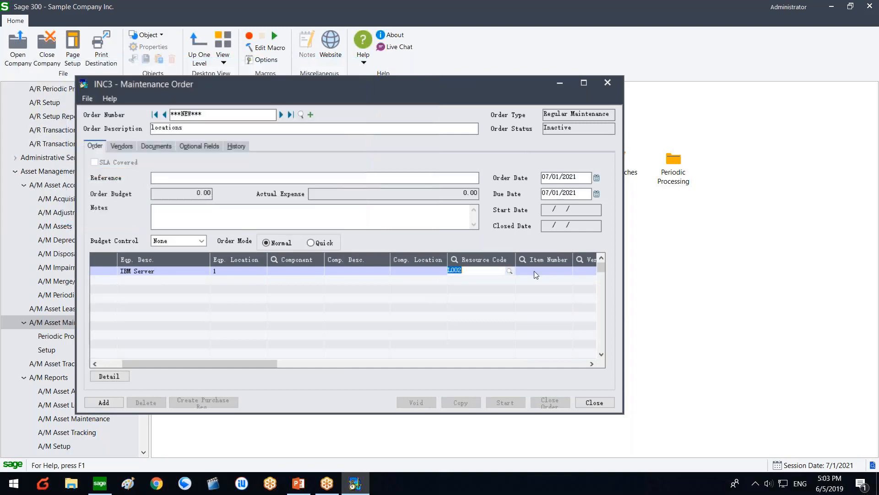
{"action": "left_click", "coordinate": [581, 270]}
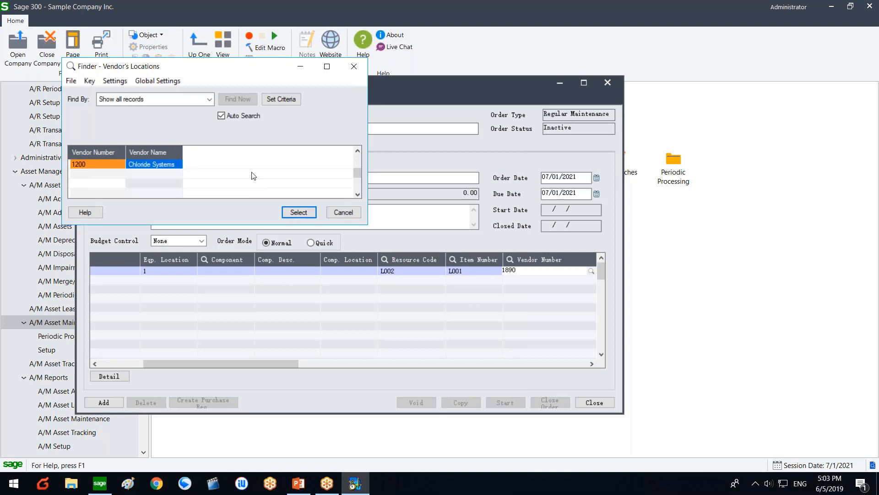
{"action": "left_click", "coordinate": [302, 212]}
{"action": "left_click", "coordinate": [523, 271]}
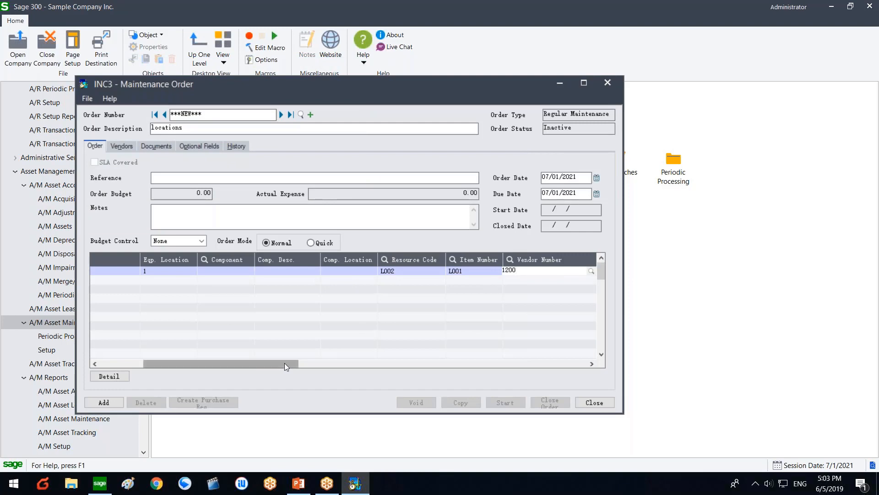
{"action": "left_click_drag", "start_coordinate": [285, 362], "coordinate": [297, 348]}
{"action": "left_click", "coordinate": [459, 274]}
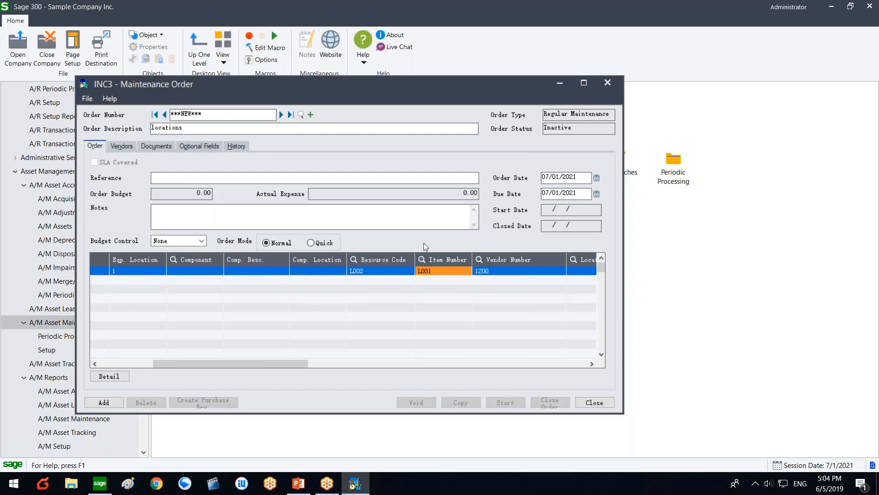
Step: Discard the unsaved maintenance order, then review Setup Options and close them without saving
{"action": "left_click", "coordinate": [602, 401]}
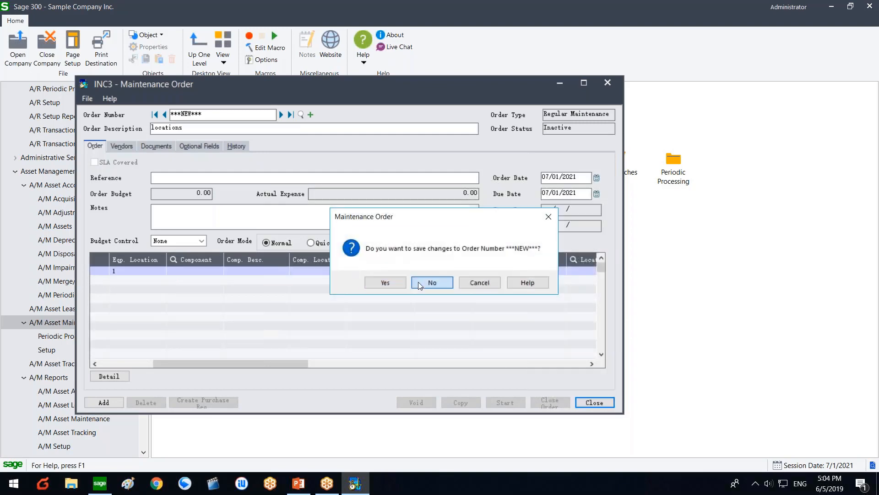
{"action": "left_click", "coordinate": [418, 282]}
{"action": "double_click", "coordinate": [189, 160]}
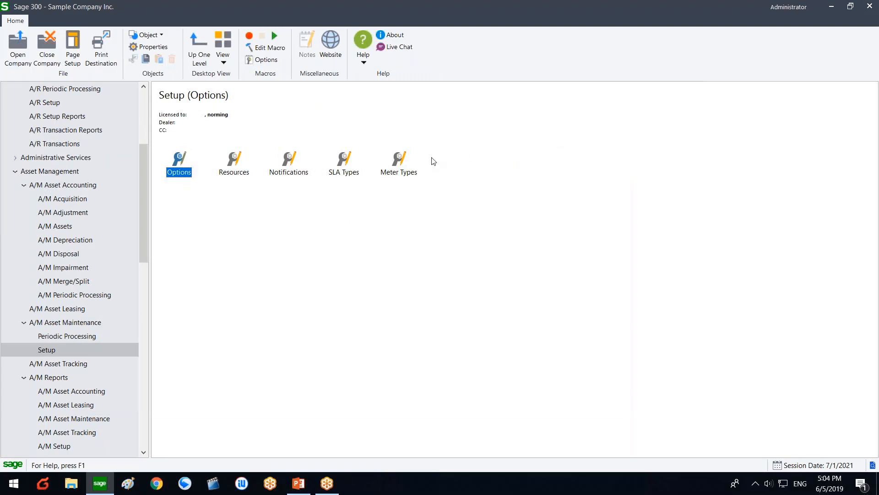
{"action": "double_click", "coordinate": [186, 169]}
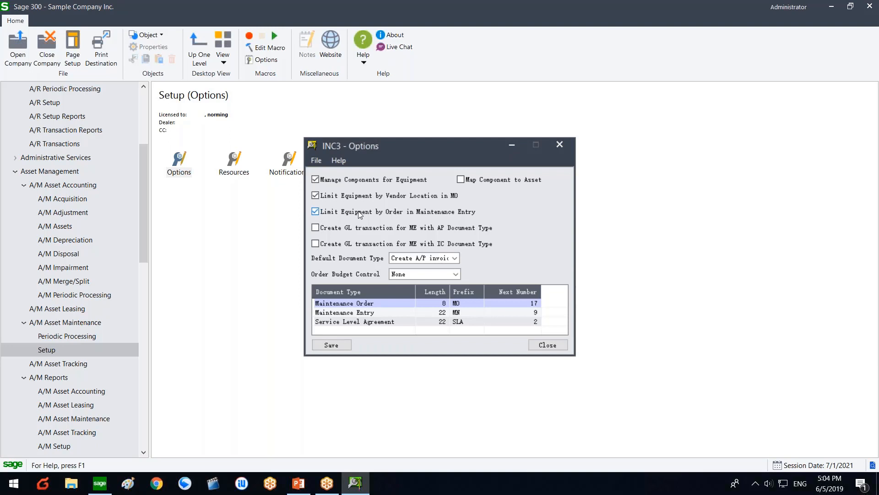
{"action": "left_click", "coordinate": [558, 345]}
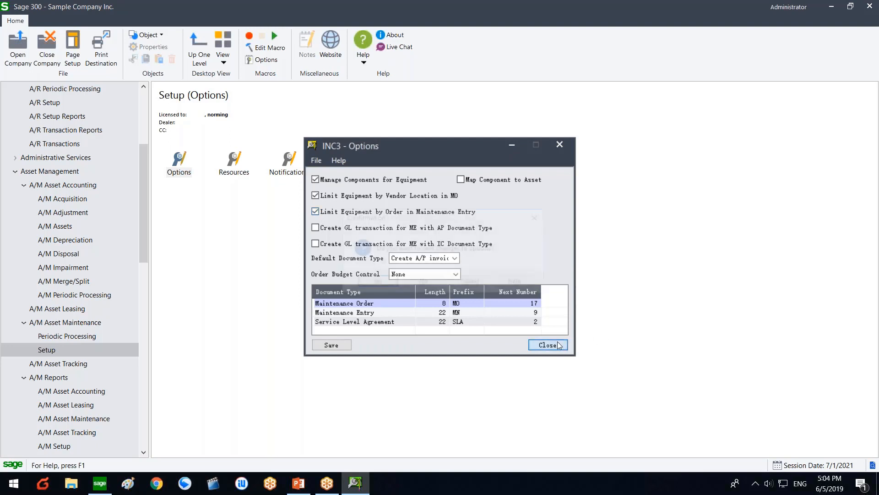
{"action": "left_click", "coordinate": [416, 280]}
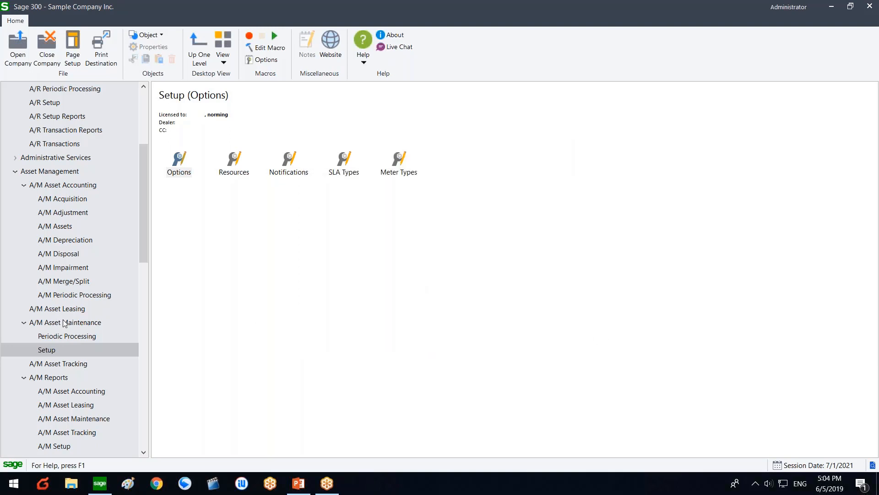
Step: Open and close the Maintenance Order form from the A/M Asset Maintenance folder
{"action": "left_click", "coordinate": [64, 323]}
{"action": "double_click", "coordinate": [470, 177]}
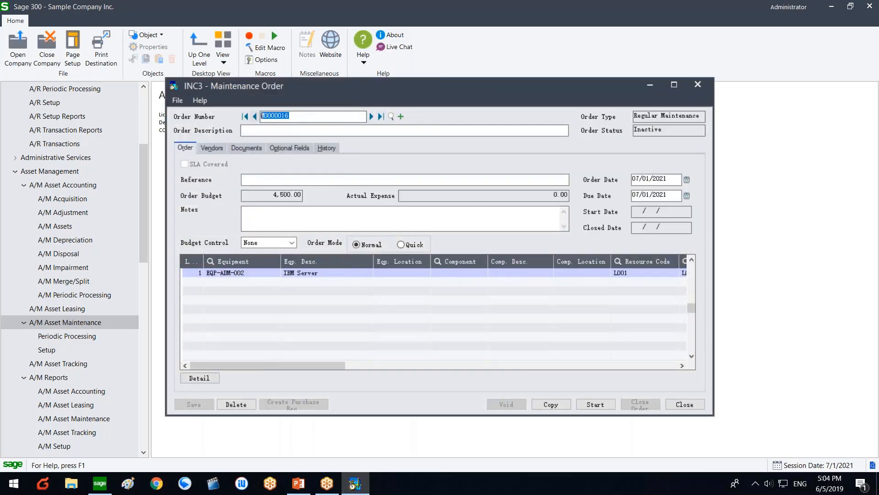
{"action": "left_click", "coordinate": [685, 404]}
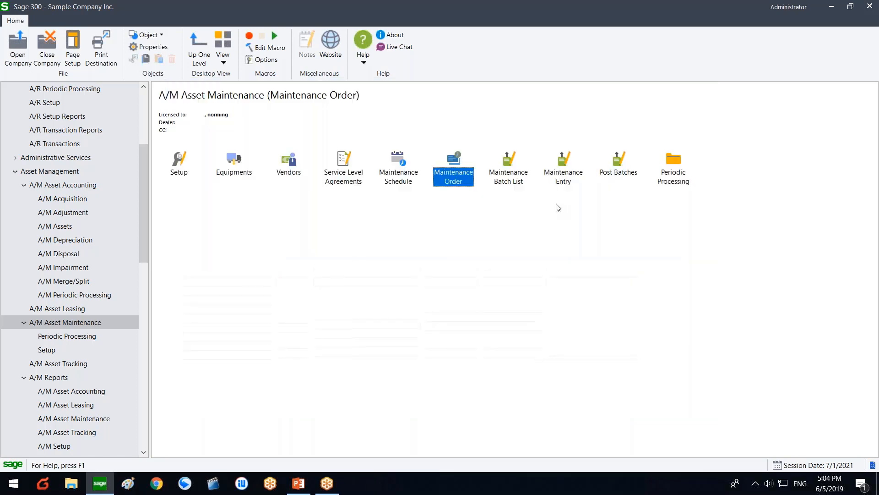
Step: Open Maintenance Entry and add batch 9 with description 'test' and entry description 'test'
{"action": "double_click", "coordinate": [563, 174]}
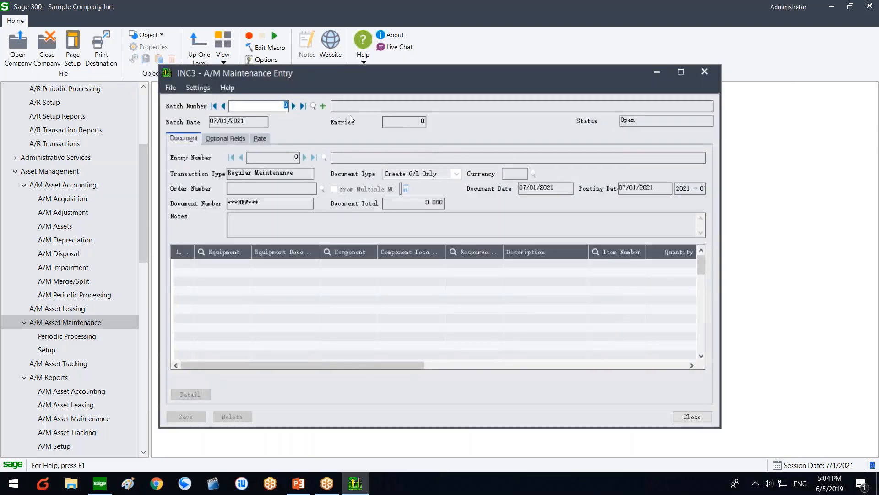
{"action": "left_click", "coordinate": [304, 105]}
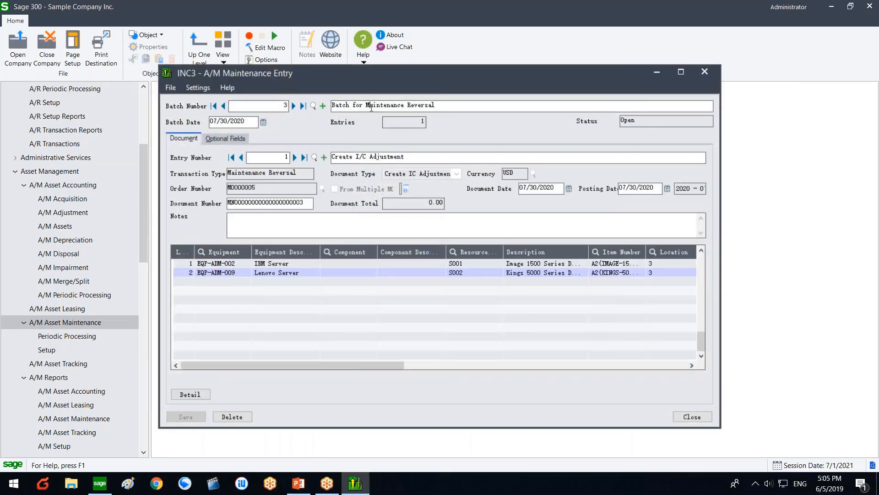
{"action": "left_click", "coordinate": [323, 106]}
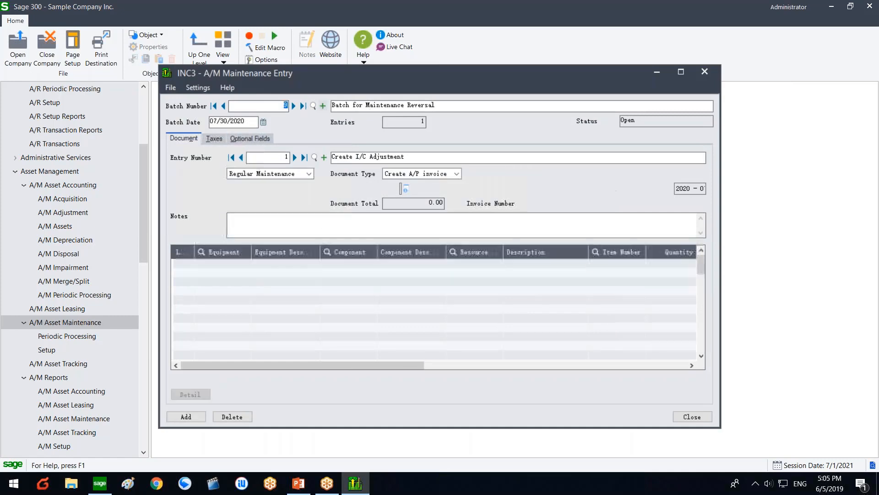
{"action": "type", "text": "test"}
{"action": "key", "text": "Tab"}
{"action": "type", "text": "test"}
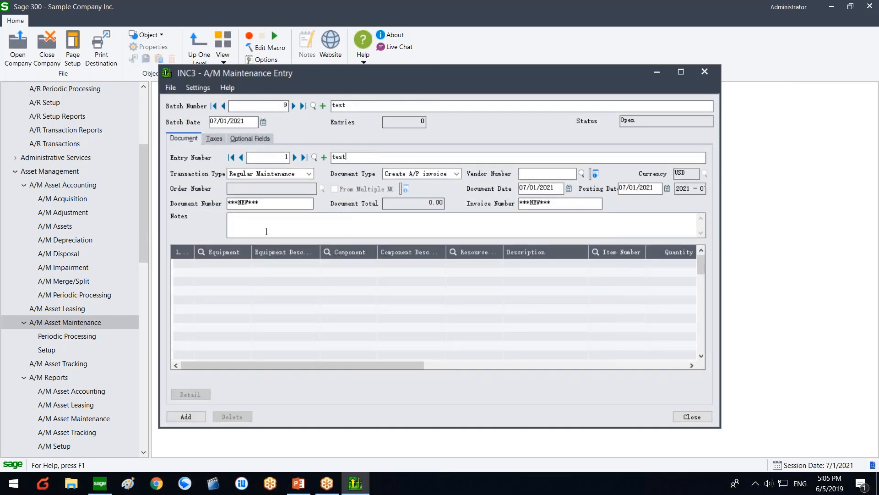
{"action": "left_click", "coordinate": [266, 231]}
Step: Set the entry's vendor to 1200 and its maintenance order to M0000014
{"action": "left_click", "coordinate": [567, 172]}
{"action": "double_click", "coordinate": [152, 164]}
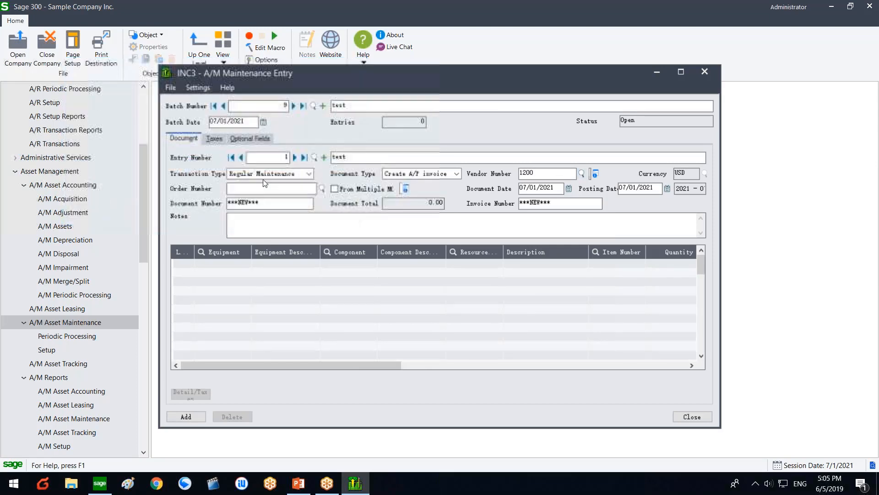
{"action": "left_click", "coordinate": [322, 188]}
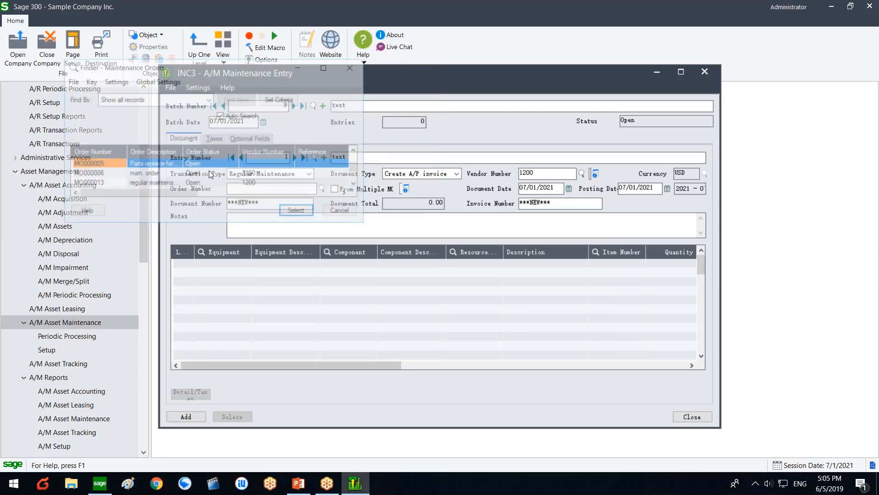
{"action": "left_click", "coordinate": [114, 182]}
{"action": "double_click", "coordinate": [100, 183]}
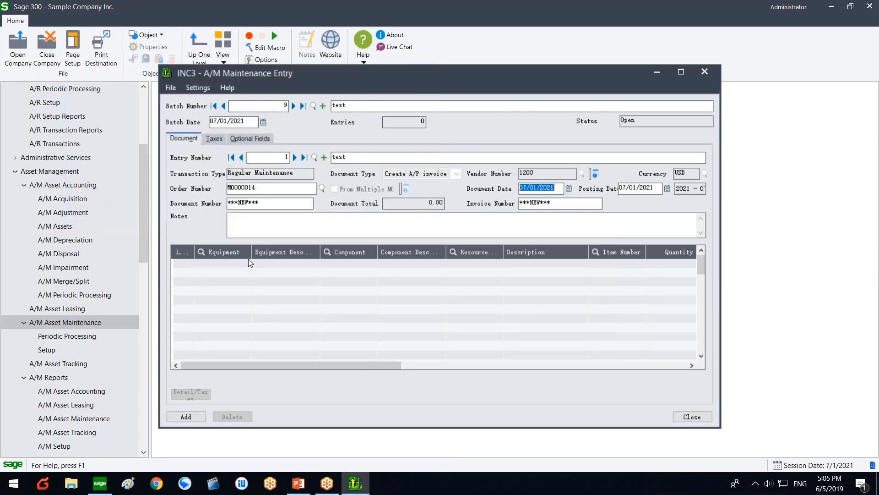
Step: Cancel the equipment and order lookups, then start a fresh entry, discarding entry 1
{"action": "left_click", "coordinate": [247, 264]}
{"action": "left_click", "coordinate": [246, 263]}
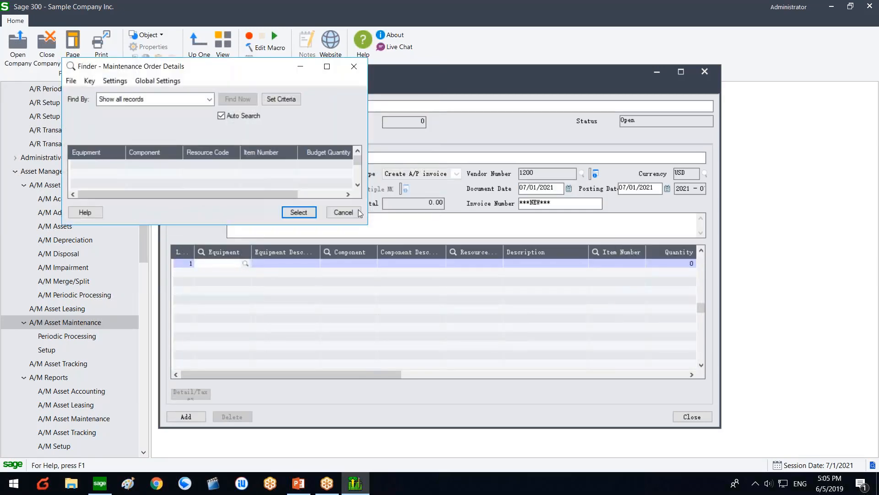
{"action": "left_click", "coordinate": [342, 210]}
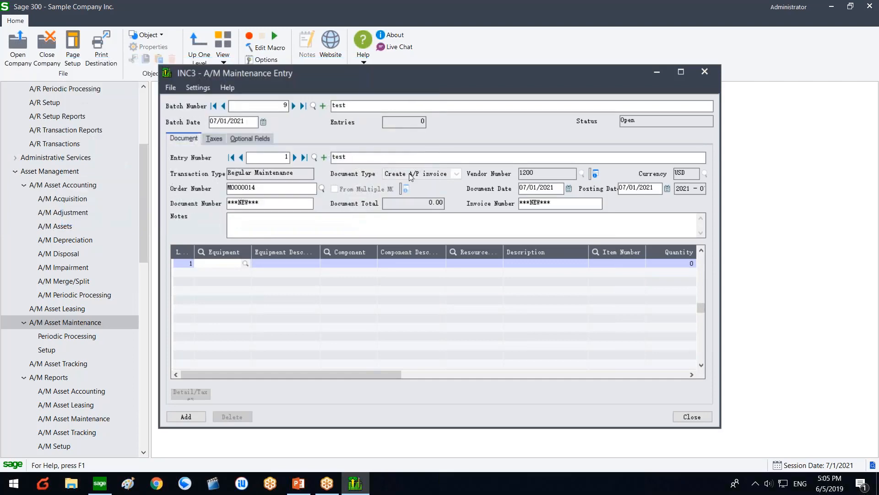
{"action": "left_click", "coordinate": [355, 218]}
{"action": "left_click", "coordinate": [322, 188]}
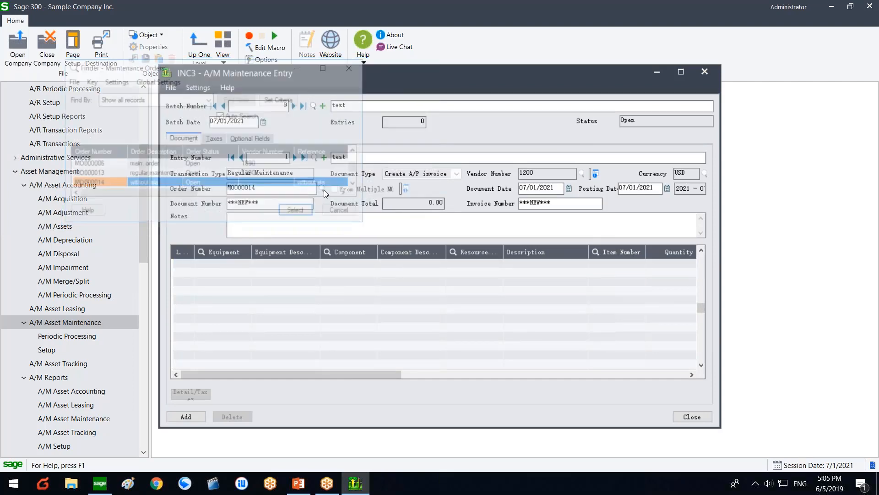
{"action": "left_click", "coordinate": [343, 211]}
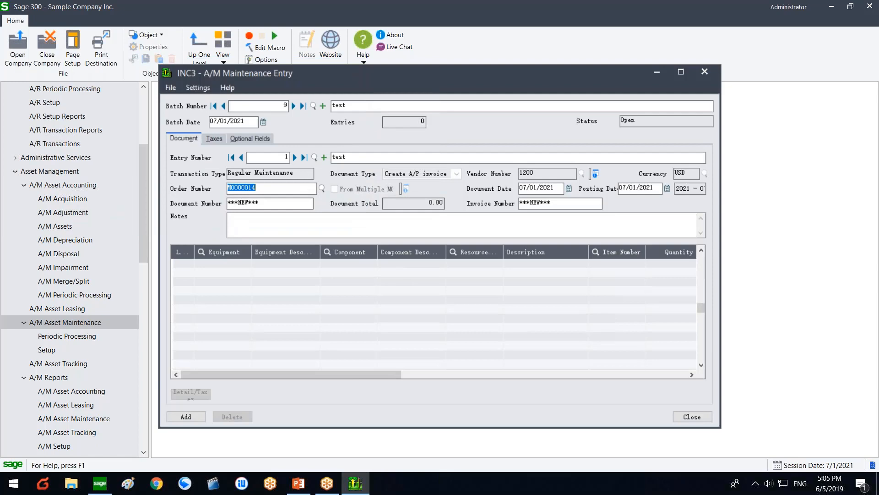
{"action": "left_click", "coordinate": [324, 157]}
{"action": "left_click", "coordinate": [424, 282]}
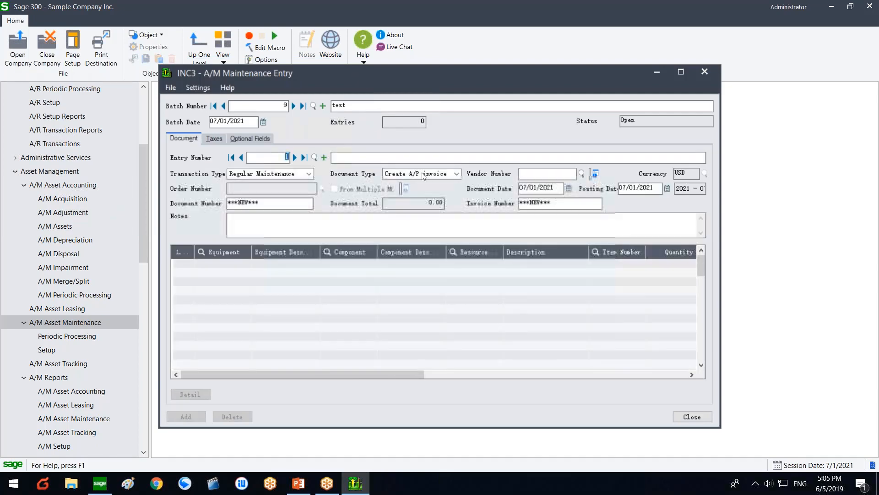
Step: Make the entry an Issue I/C Stock document drawn from order MO000014
{"action": "left_click", "coordinate": [423, 174]}
{"action": "left_click", "coordinate": [416, 197]}
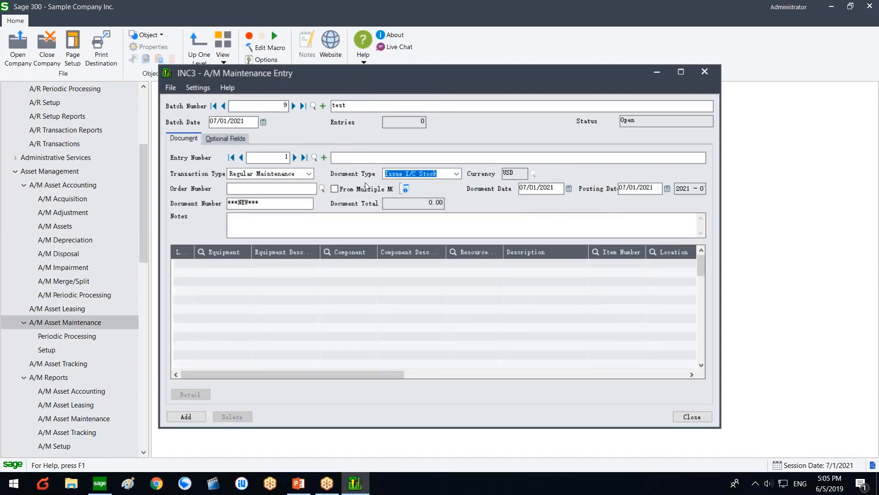
{"action": "left_click", "coordinate": [323, 188]}
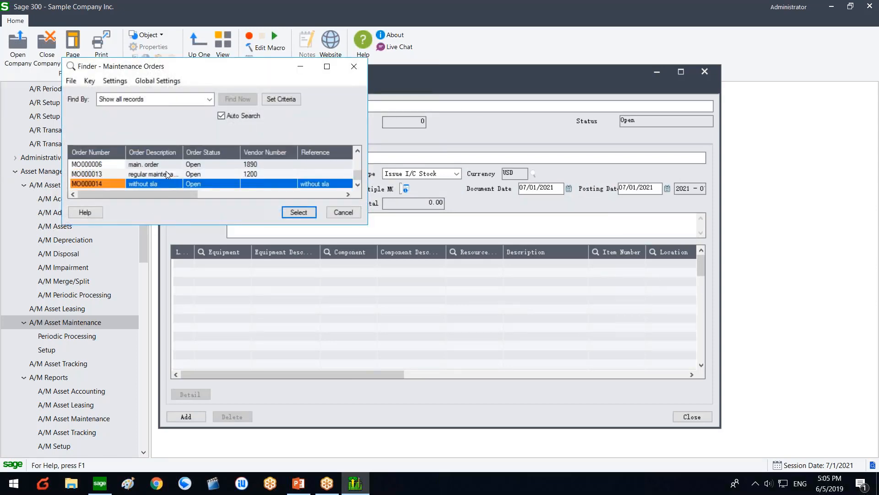
{"action": "left_click", "coordinate": [161, 183]}
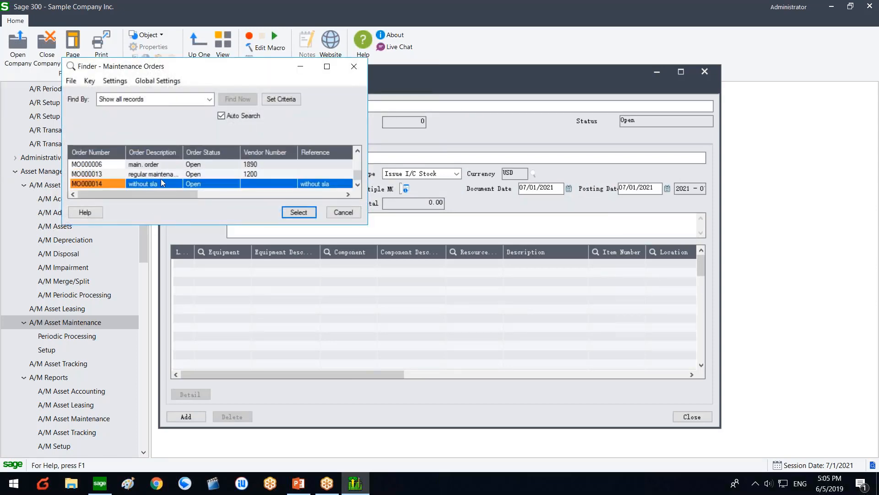
{"action": "left_click", "coordinate": [238, 183]}
{"action": "double_click", "coordinate": [237, 182]}
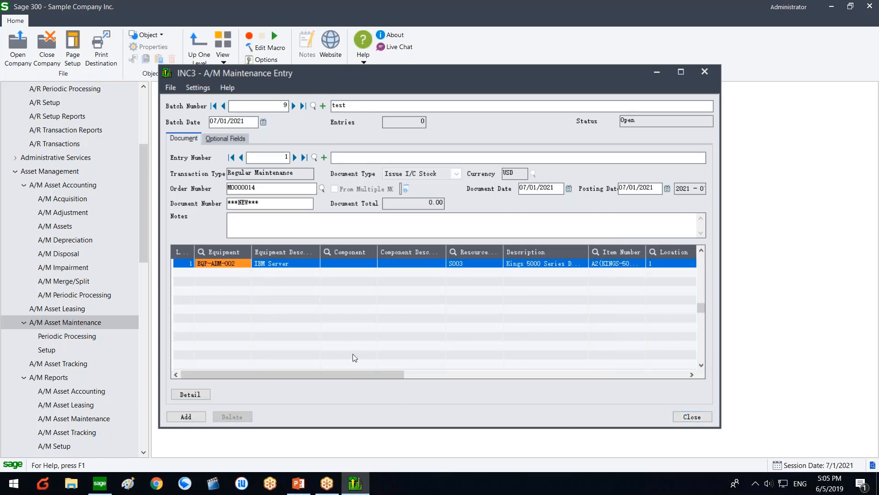
Step: Close the Maintenance Entry window without saving the entry
{"action": "left_click", "coordinate": [358, 482]}
{"action": "left_click", "coordinate": [358, 481]}
{"action": "left_click", "coordinate": [704, 71]}
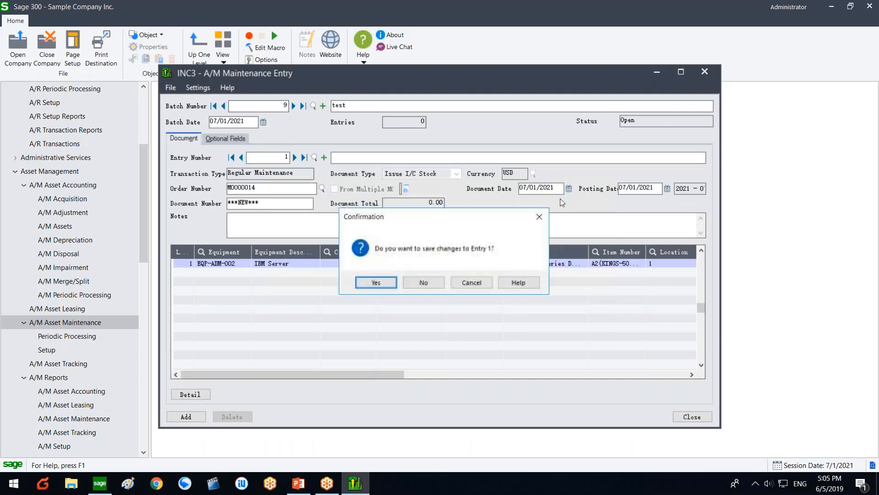
{"action": "left_click", "coordinate": [424, 282]}
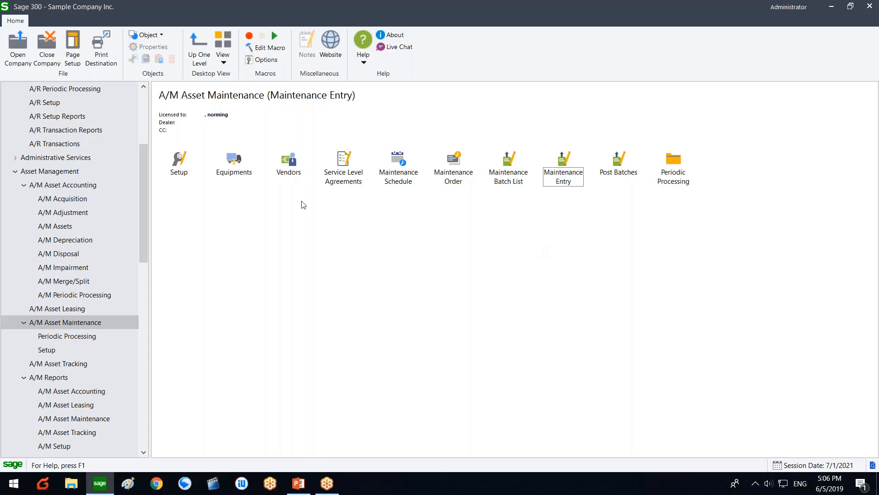
Step: Switch to the A/M Assets folder showing Asset Register, Asset Inquiry and Import Asset Wizard
{"action": "left_click", "coordinate": [187, 176]}
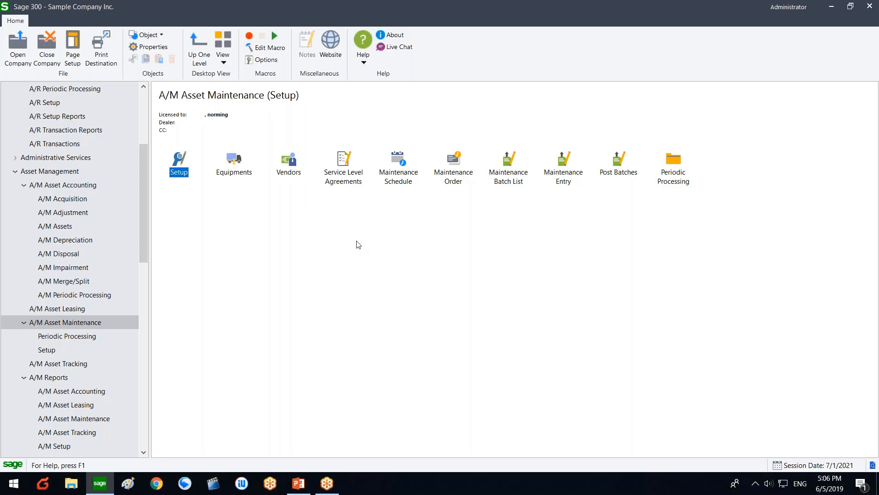
{"action": "left_click", "coordinate": [66, 229]}
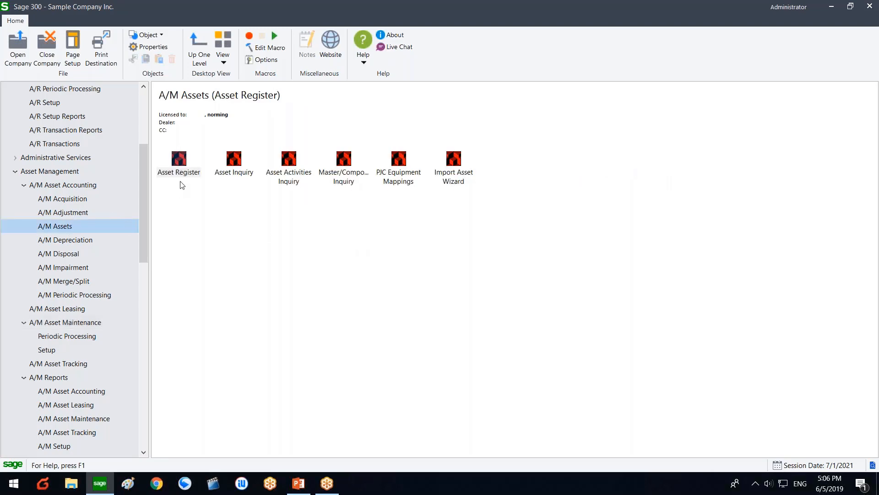
{"action": "double_click", "coordinate": [181, 182]}
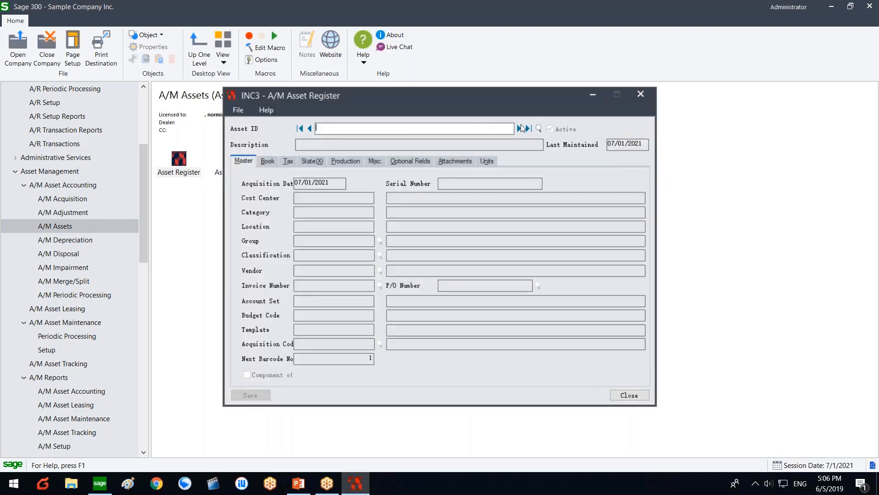
{"action": "left_click", "coordinate": [521, 128]}
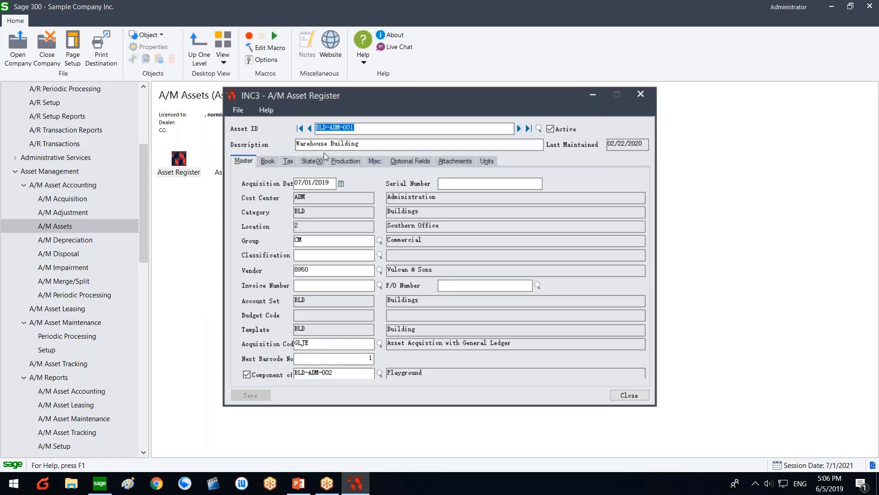
{"action": "left_click", "coordinate": [333, 161]}
{"action": "left_click", "coordinate": [273, 161]}
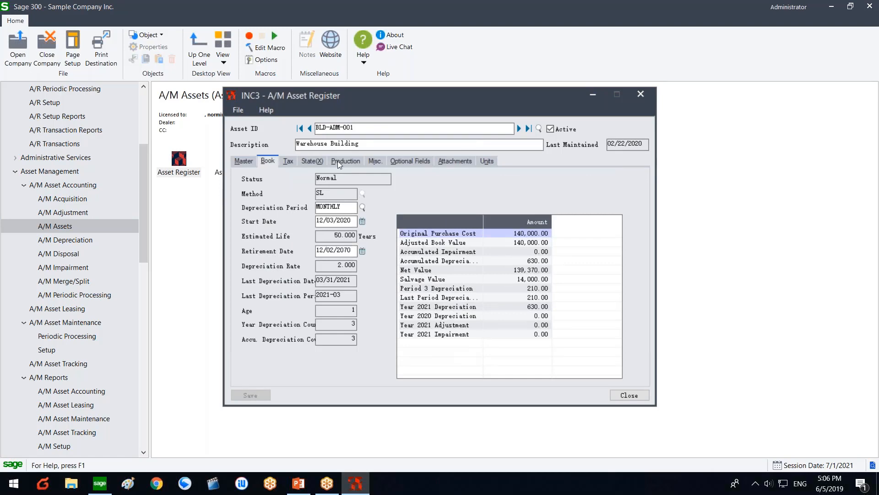
{"action": "left_click", "coordinate": [244, 161]}
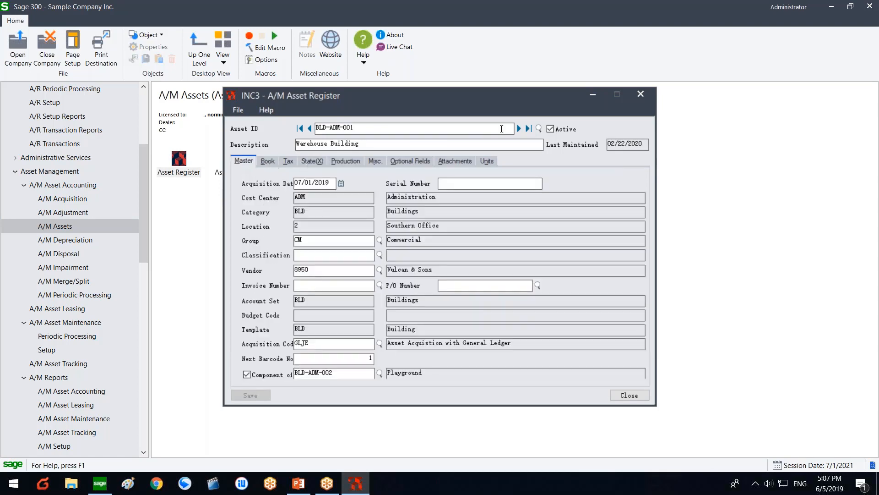
{"action": "left_click", "coordinate": [519, 128]}
{"action": "left_click", "coordinate": [518, 128]}
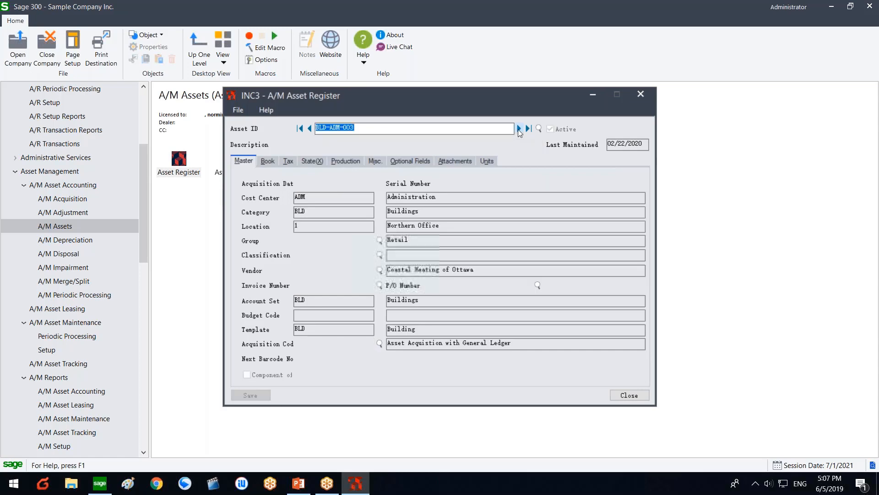
{"action": "left_click", "coordinate": [519, 128]}
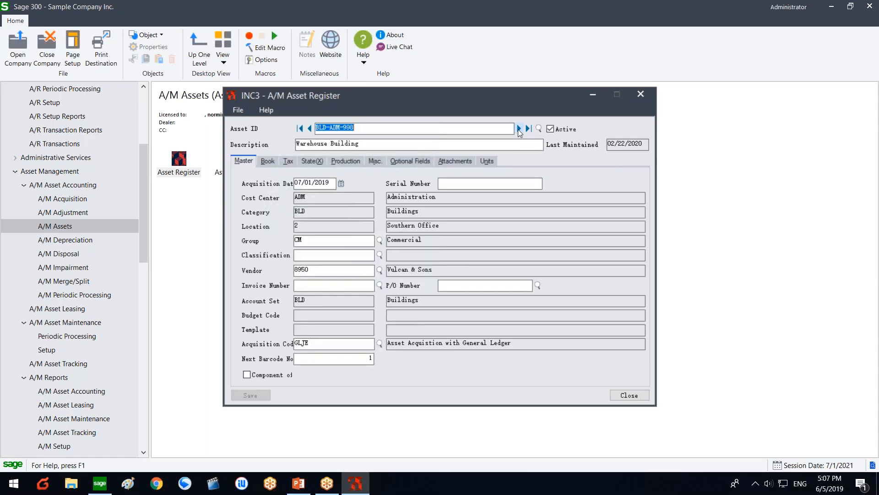
{"action": "left_click", "coordinate": [519, 128]}
{"action": "left_click", "coordinate": [269, 161]}
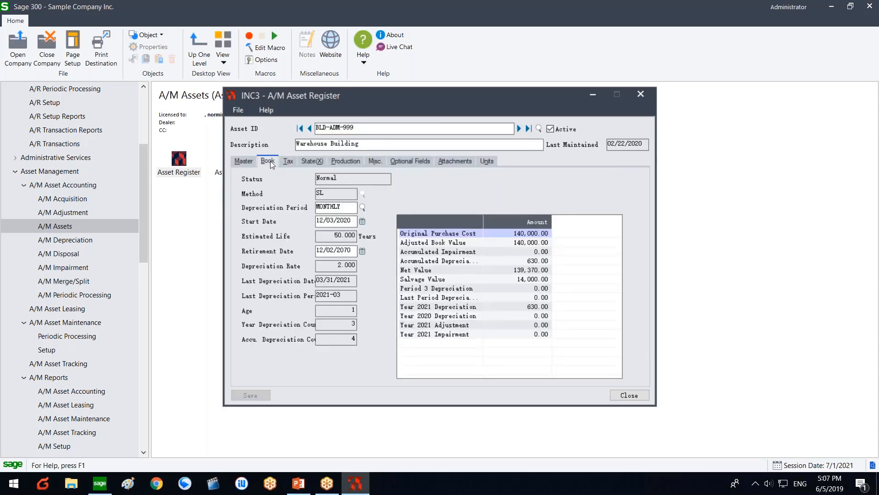
{"action": "left_click", "coordinate": [288, 161]}
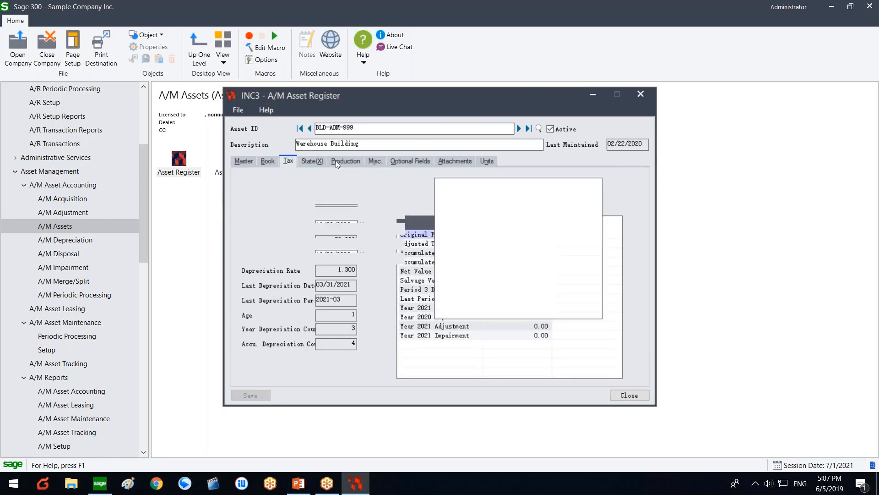
{"action": "left_click", "coordinate": [336, 162]}
{"action": "left_click", "coordinate": [375, 161]}
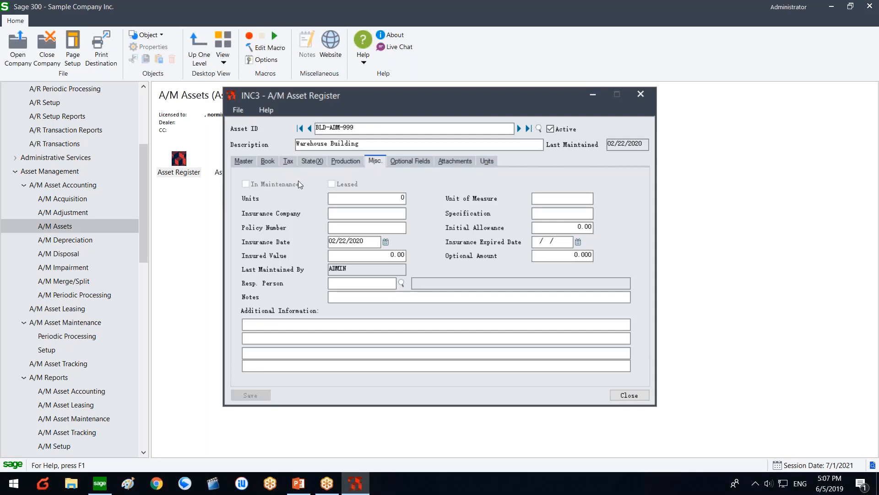
{"action": "left_click", "coordinate": [521, 130]}
{"action": "left_click", "coordinate": [521, 130]}
{"action": "left_click", "coordinate": [521, 130]}
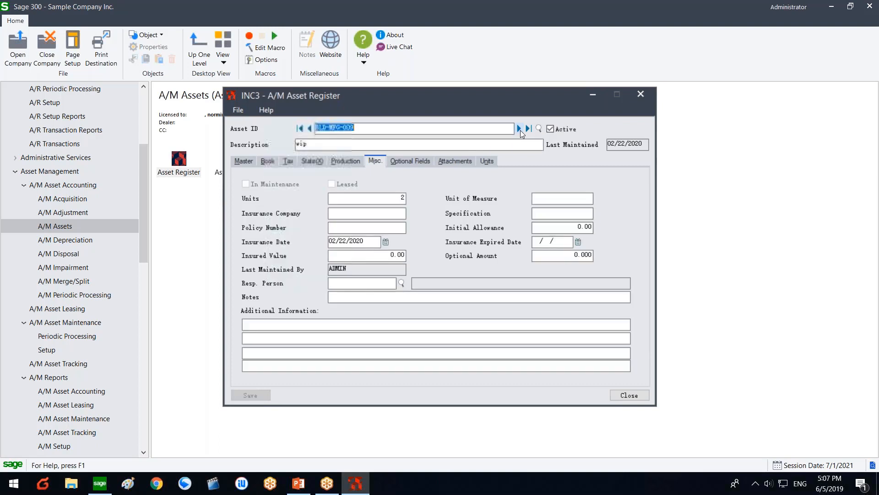
{"action": "left_click", "coordinate": [520, 130]}
{"action": "left_click", "coordinate": [307, 129]}
{"action": "left_click", "coordinate": [307, 129]}
{"action": "left_click", "coordinate": [308, 128]}
{"action": "left_click", "coordinate": [308, 129]}
{"action": "left_click", "coordinate": [308, 129]}
{"action": "left_click", "coordinate": [308, 129]}
{"action": "left_click", "coordinate": [308, 128]}
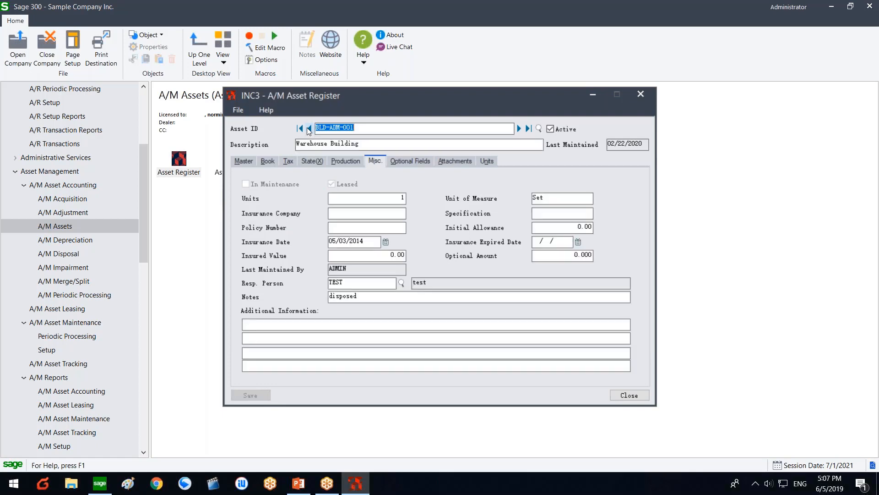
{"action": "left_click", "coordinate": [309, 129]}
{"action": "left_click", "coordinate": [529, 130]}
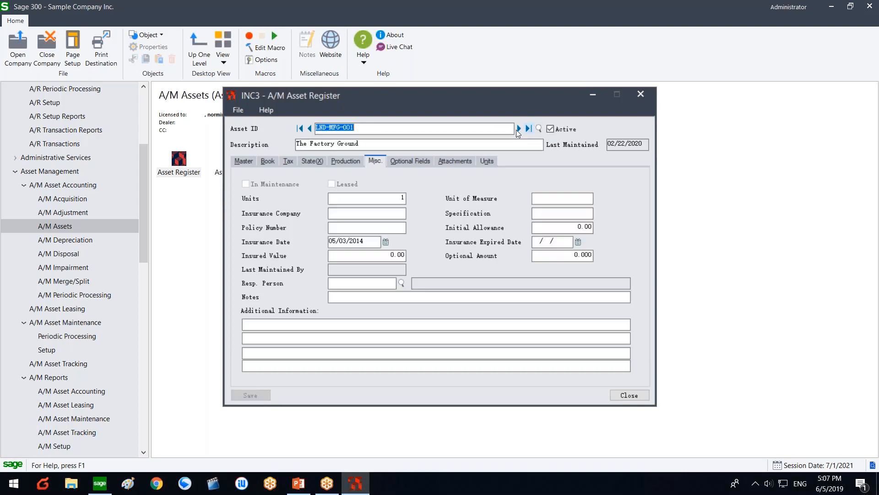
{"action": "left_click", "coordinate": [310, 129]}
{"action": "left_click", "coordinate": [310, 128]}
{"action": "left_click", "coordinate": [310, 129]}
{"action": "left_click", "coordinate": [310, 129]}
{"action": "left_click", "coordinate": [310, 128]}
{"action": "left_click", "coordinate": [310, 129]}
{"action": "left_click", "coordinate": [310, 129]}
{"action": "left_click", "coordinate": [310, 128]}
{"action": "left_click", "coordinate": [310, 128]}
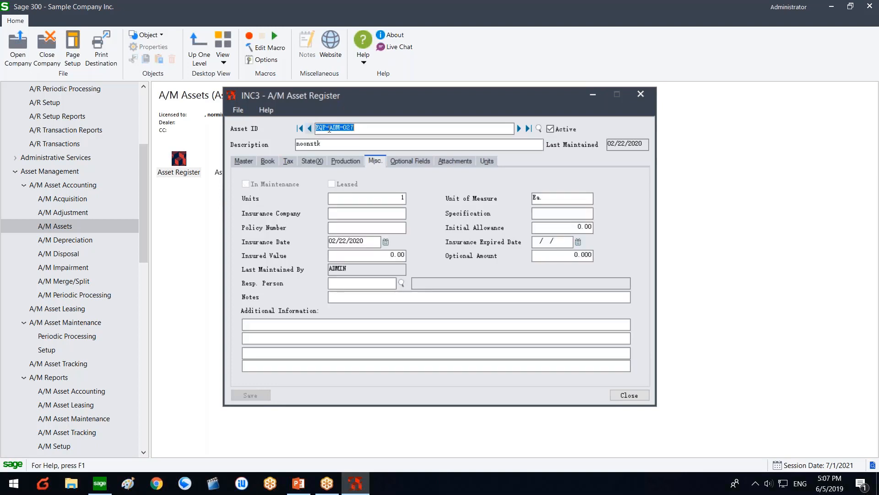
{"action": "left_click", "coordinate": [519, 129]}
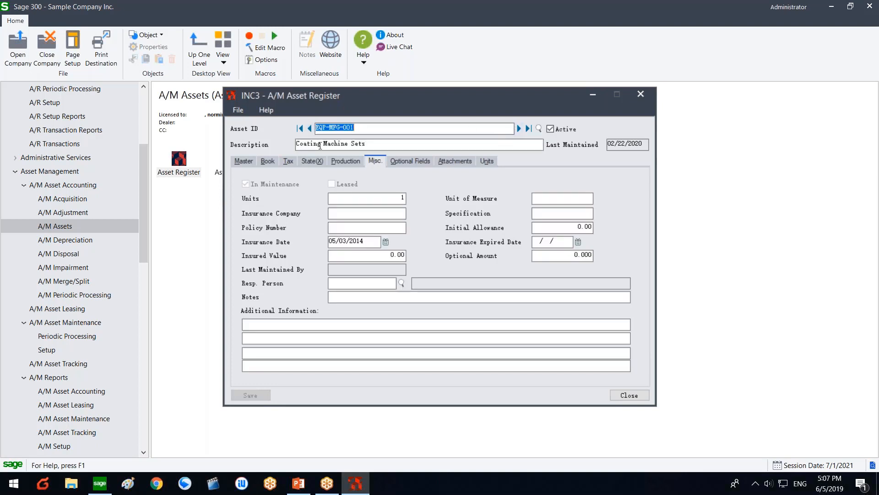
{"action": "left_click", "coordinate": [362, 128]}
{"action": "left_click", "coordinate": [637, 393]}
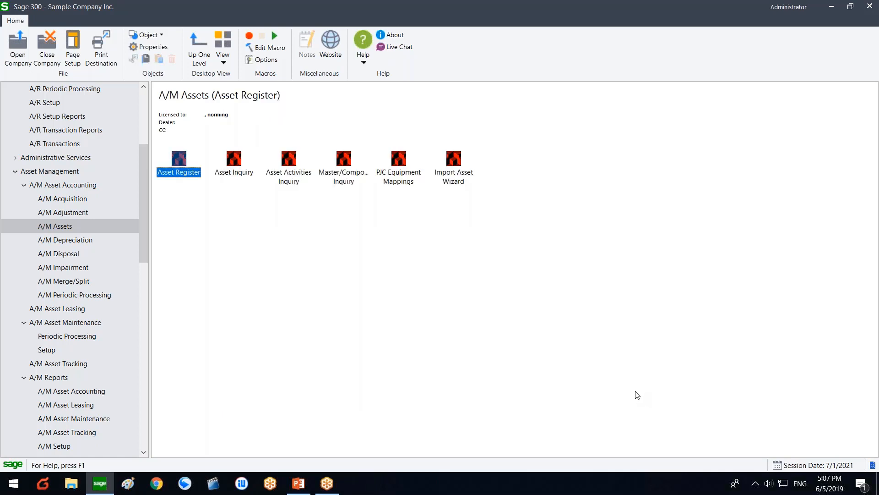
{"action": "left_click", "coordinate": [68, 226]}
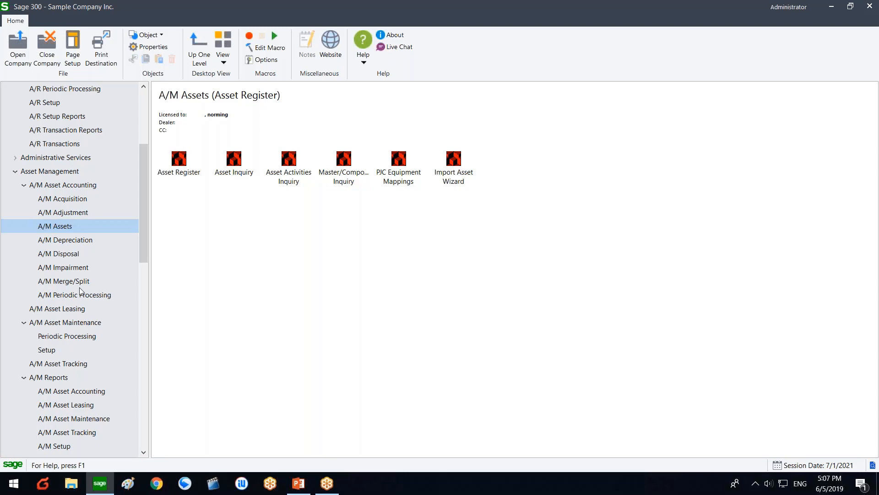
{"action": "scroll", "coordinate": [120, 250], "scroll_direction": "down", "scroll_amount": 3}
{"action": "left_click", "coordinate": [719, 297]}
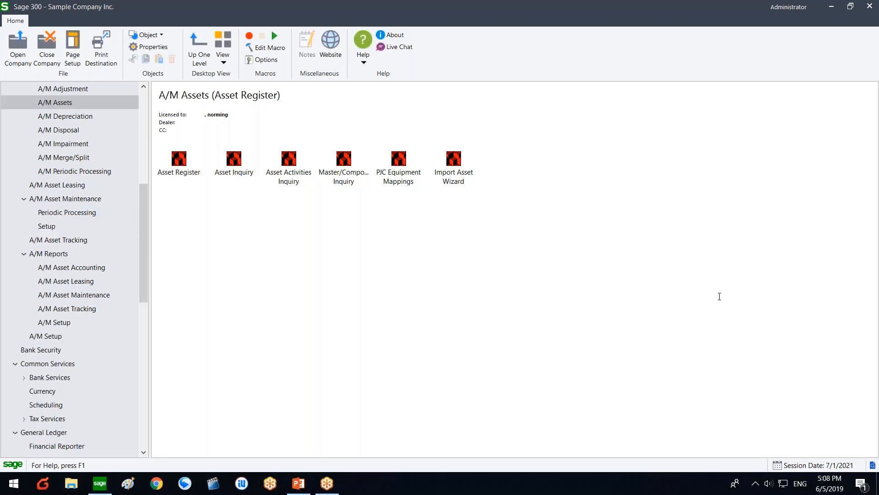